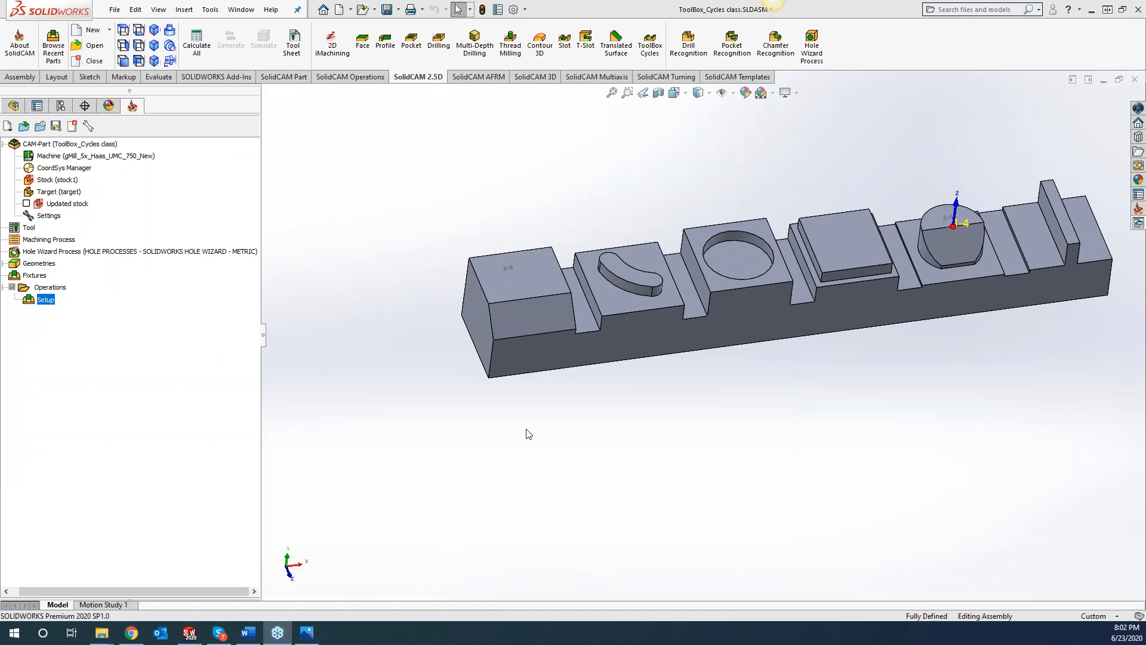
# Start a ToolBox cycles operation and choose the Flattened surface on corner technology
pyautogui.click(428, 474)
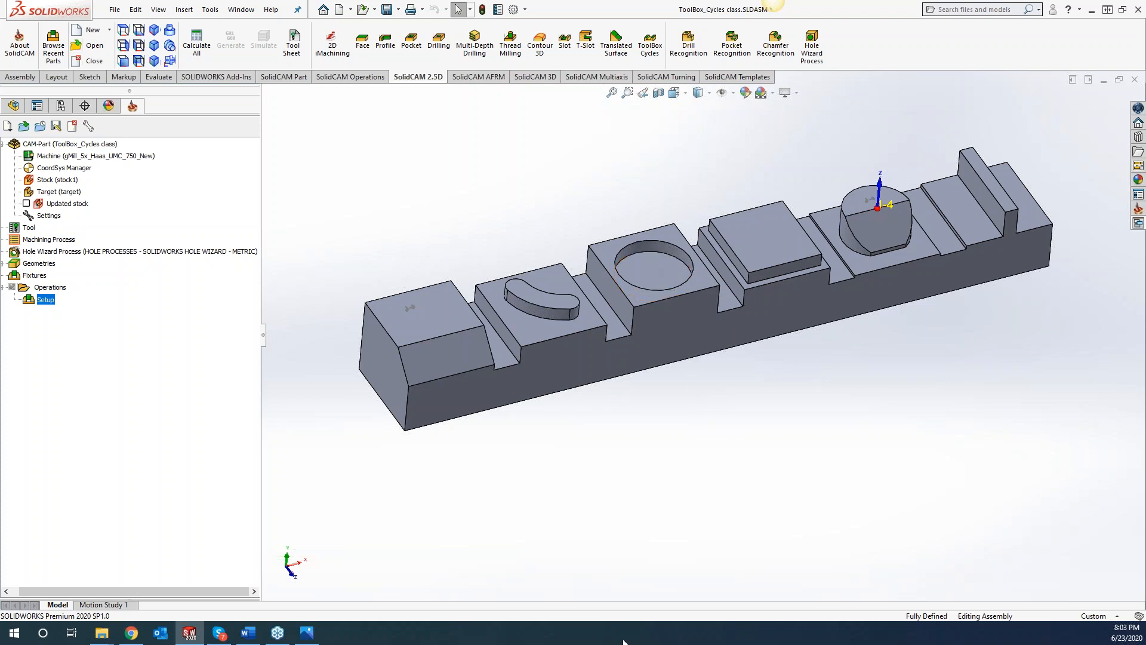
pyautogui.click(649, 43)
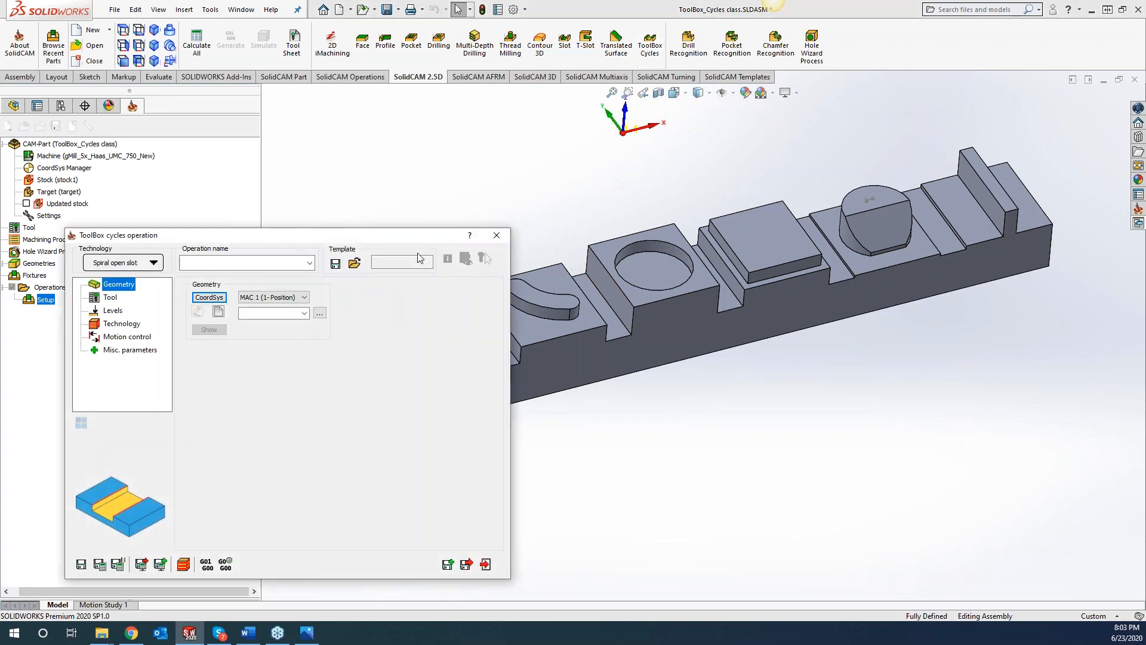
pyautogui.scroll(2, 585, 335)
pyautogui.scroll(-3, 584, 335)
pyautogui.click(143, 262)
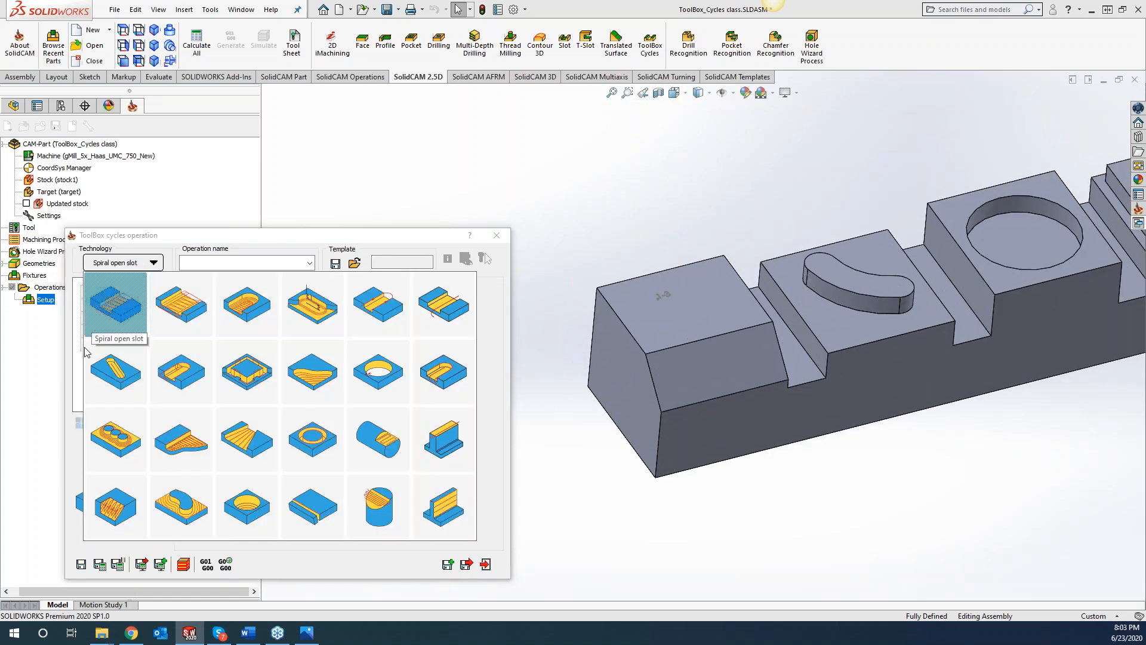
pyautogui.click(112, 512)
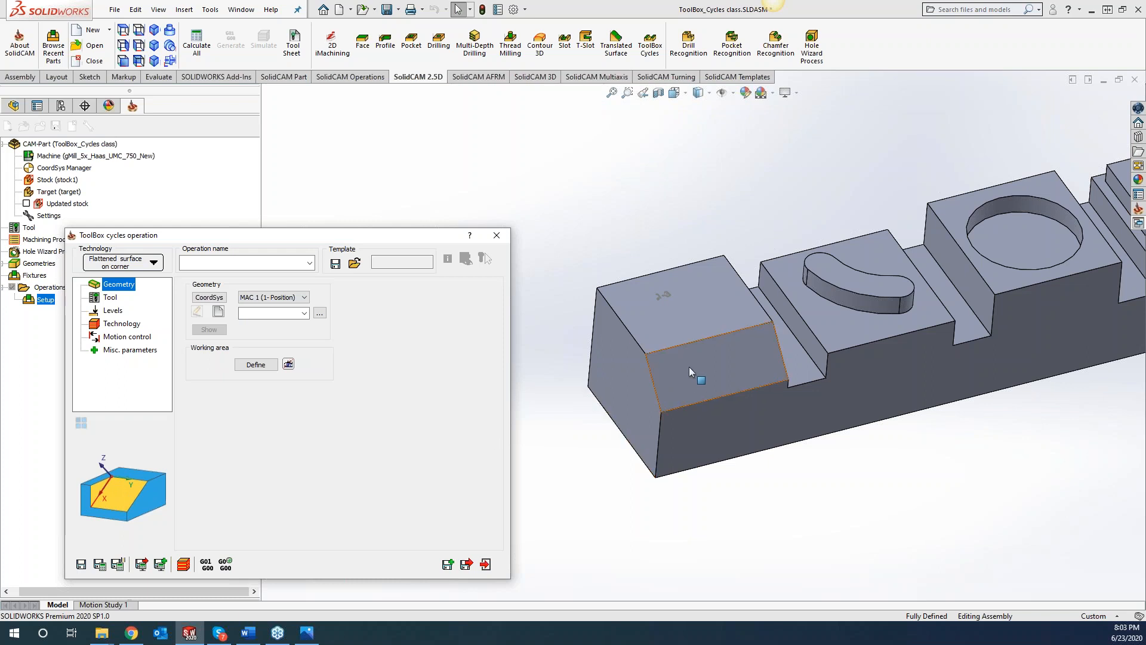
# Assign coordinate system MAC 1 (3-Position), at the chamfered corner of the end block, to the operation
pyautogui.click(273, 298)
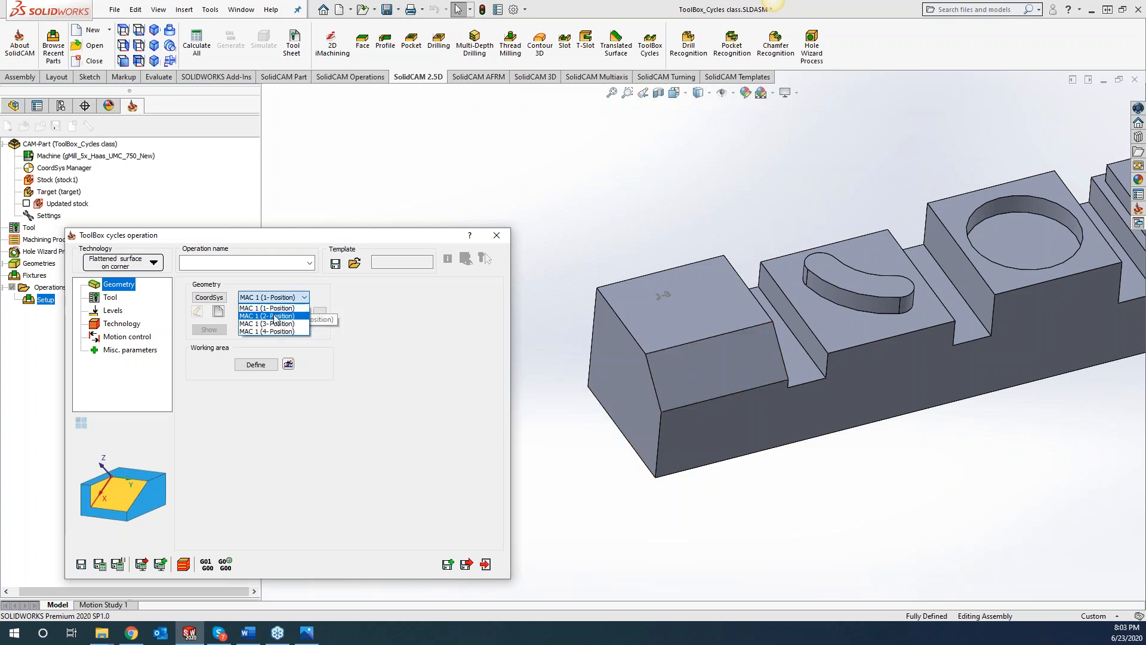
pyautogui.click(273, 323)
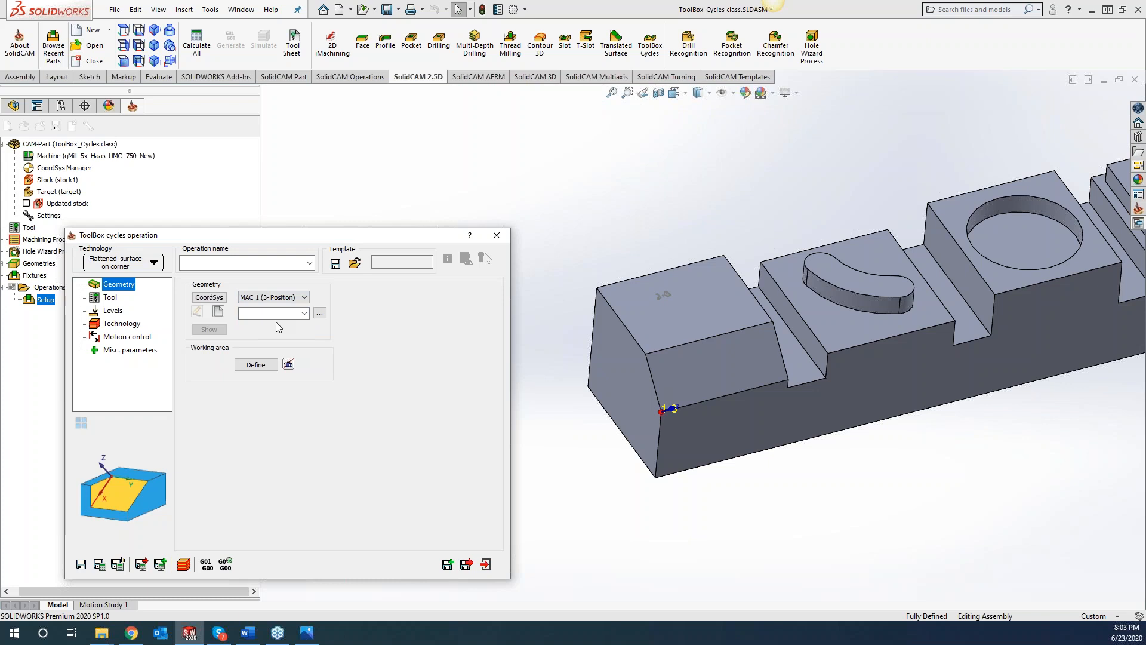
pyautogui.click(690, 494)
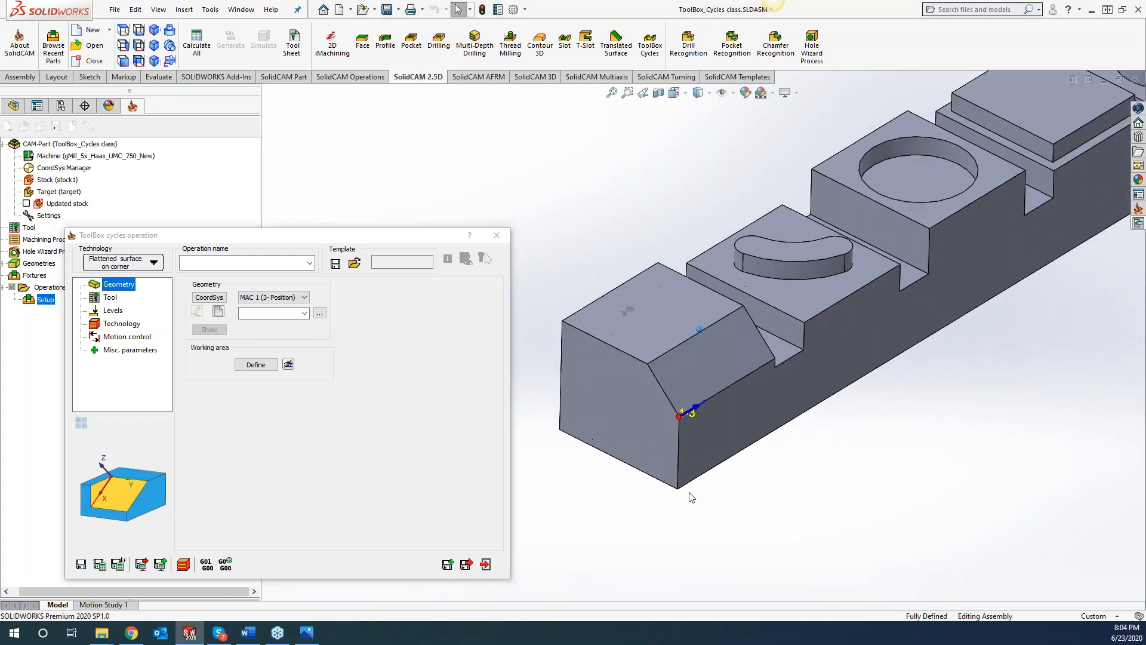
pyautogui.moveTo(683, 490); pyautogui.dragTo(705, 306, button='middle')
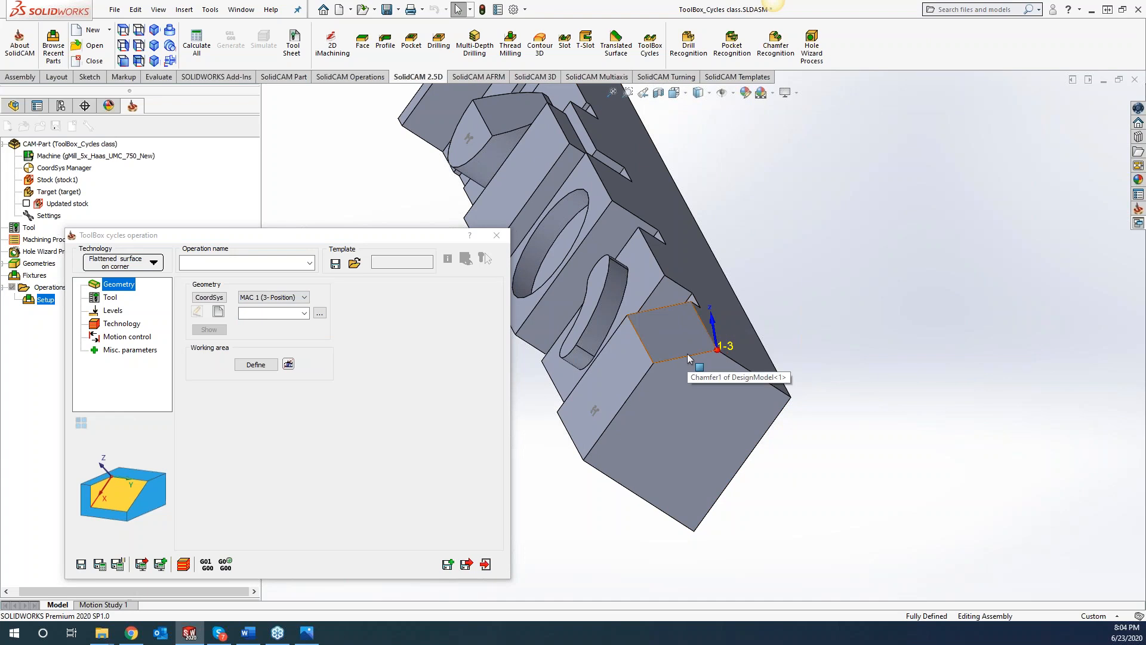
pyautogui.moveTo(686, 353); pyautogui.dragTo(738, 492, button='middle')
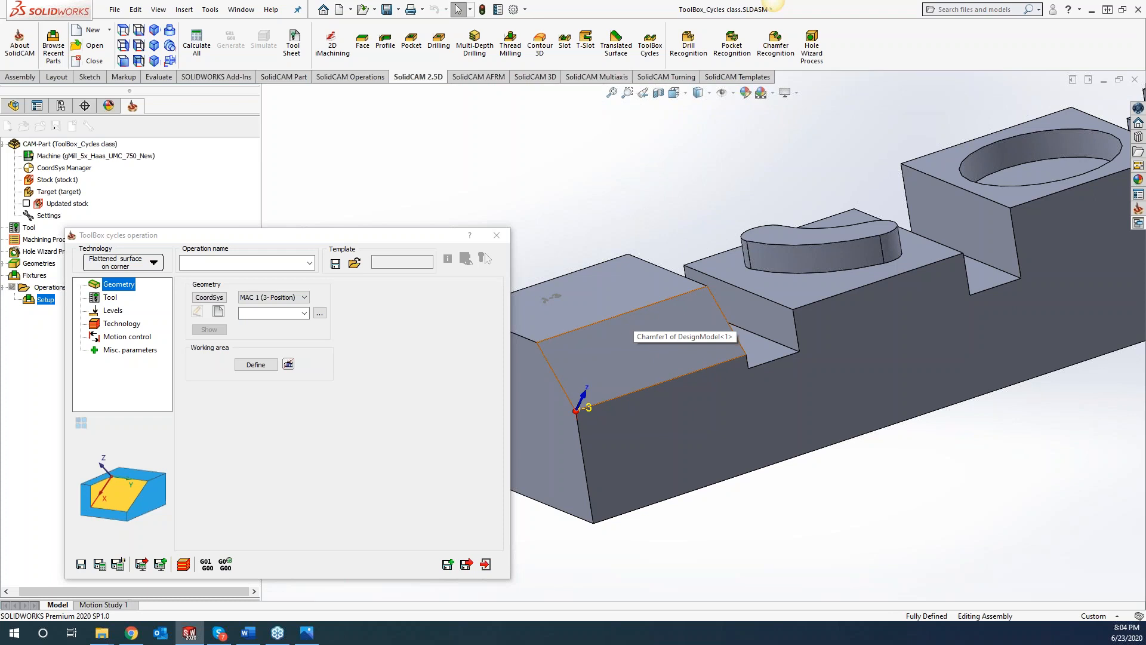
# Create a new geometry contour from the slanted end edge of the chamfered face
pyautogui.click(218, 312)
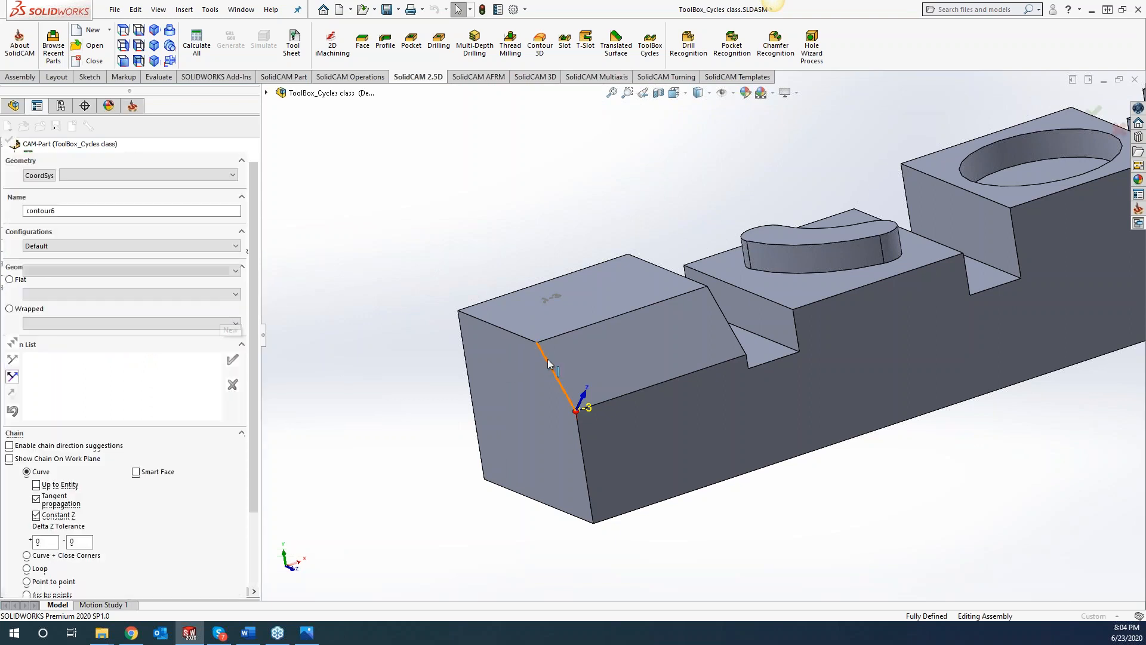
pyautogui.click(547, 360)
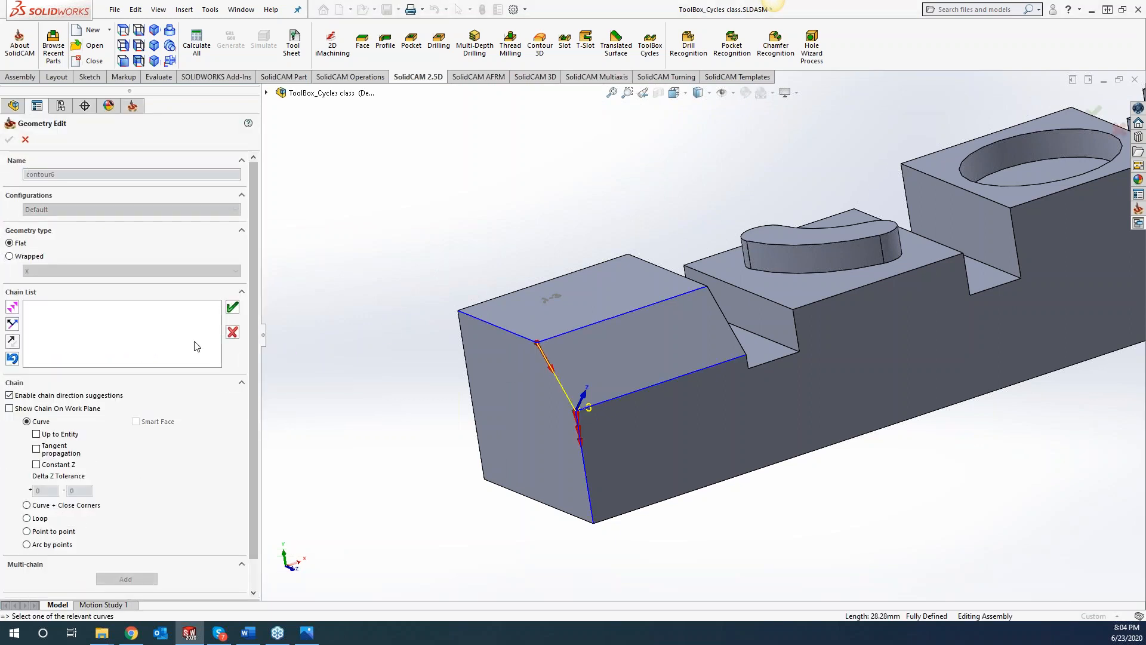
pyautogui.click(232, 307)
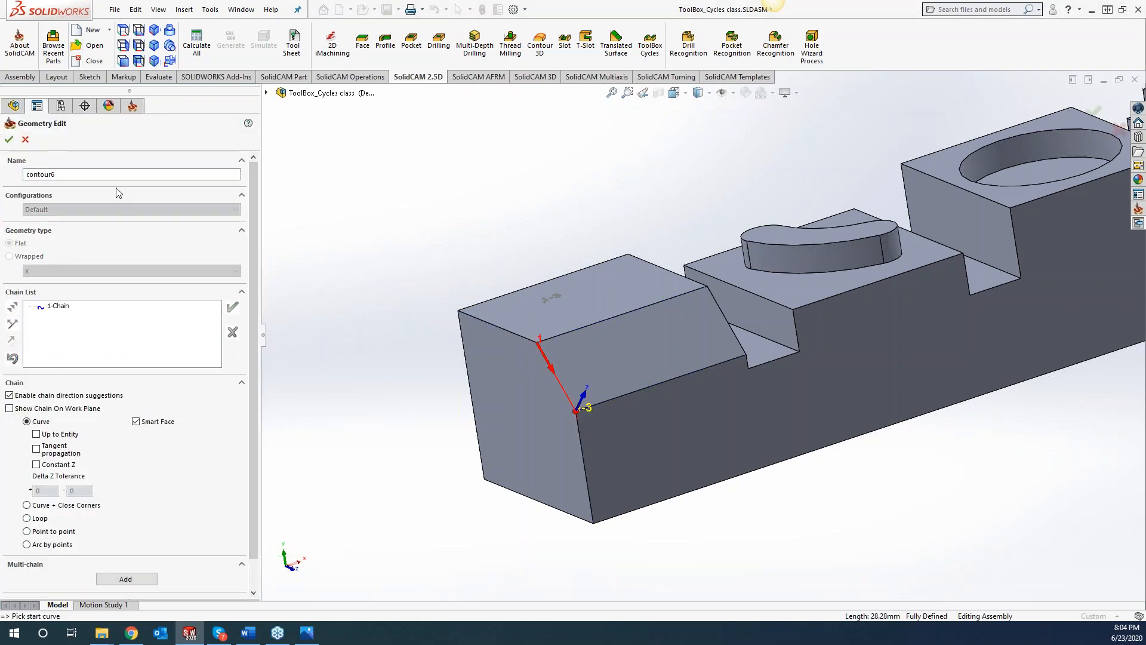
pyautogui.click(9, 139)
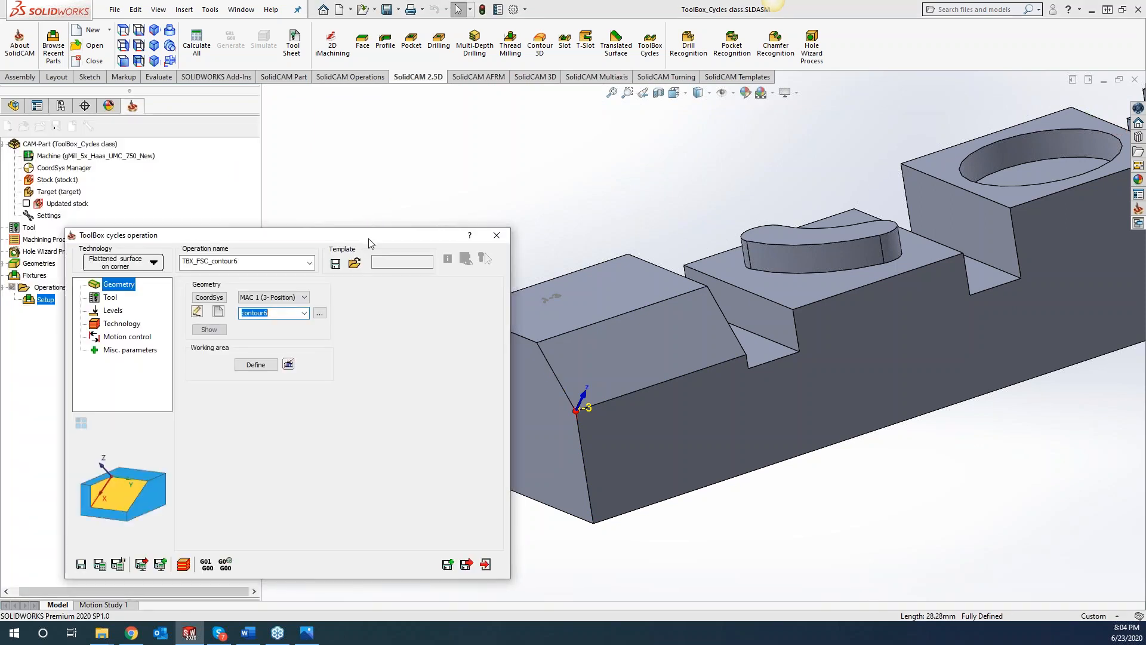
# Generate the working area for the removed corner above the chamfered face
pyautogui.moveTo(367, 241); pyautogui.dragTo(349, 143)
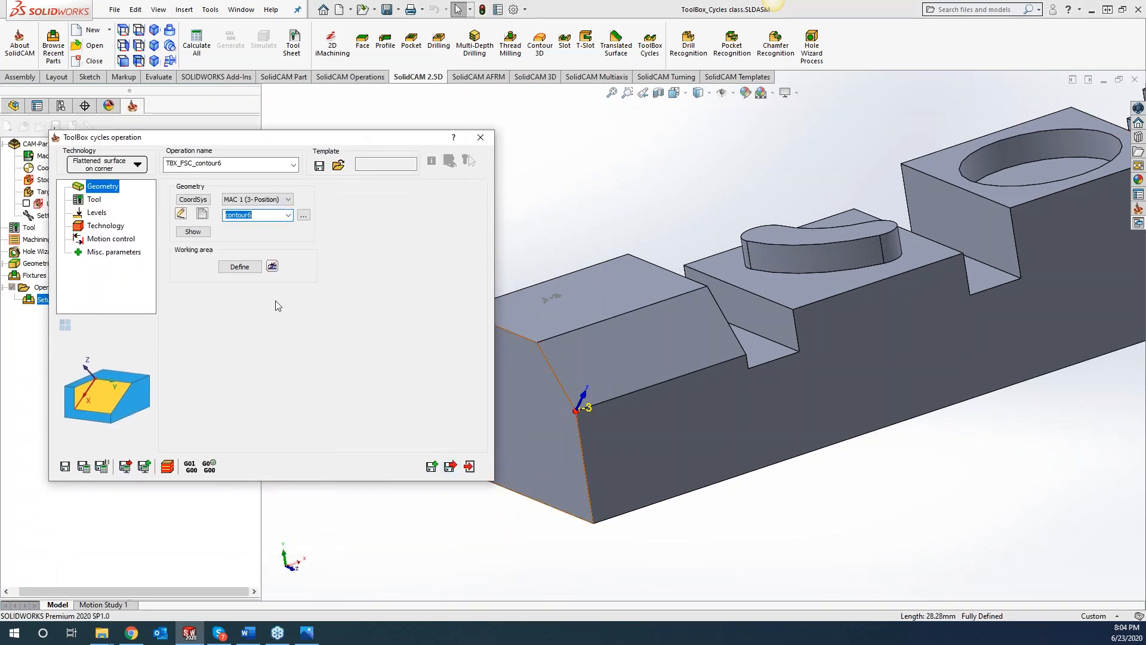
pyautogui.click(272, 265)
pyautogui.click(862, 506)
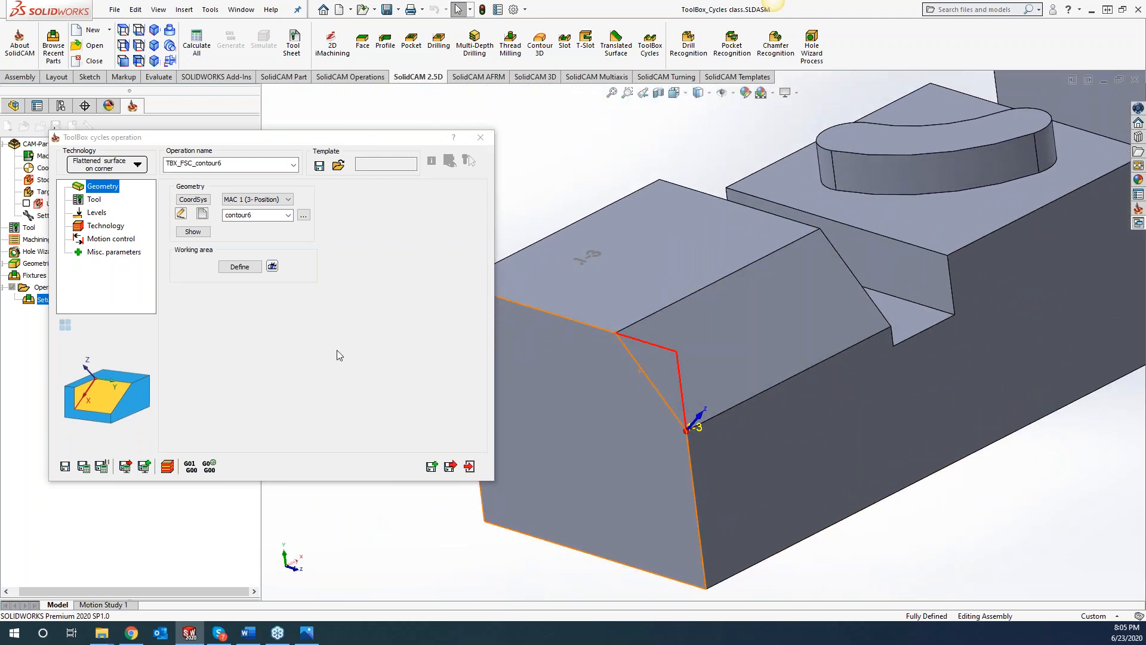
# Assign tool 1, the 10 mm end mill in the spindle, to the operation
pyautogui.click(93, 200)
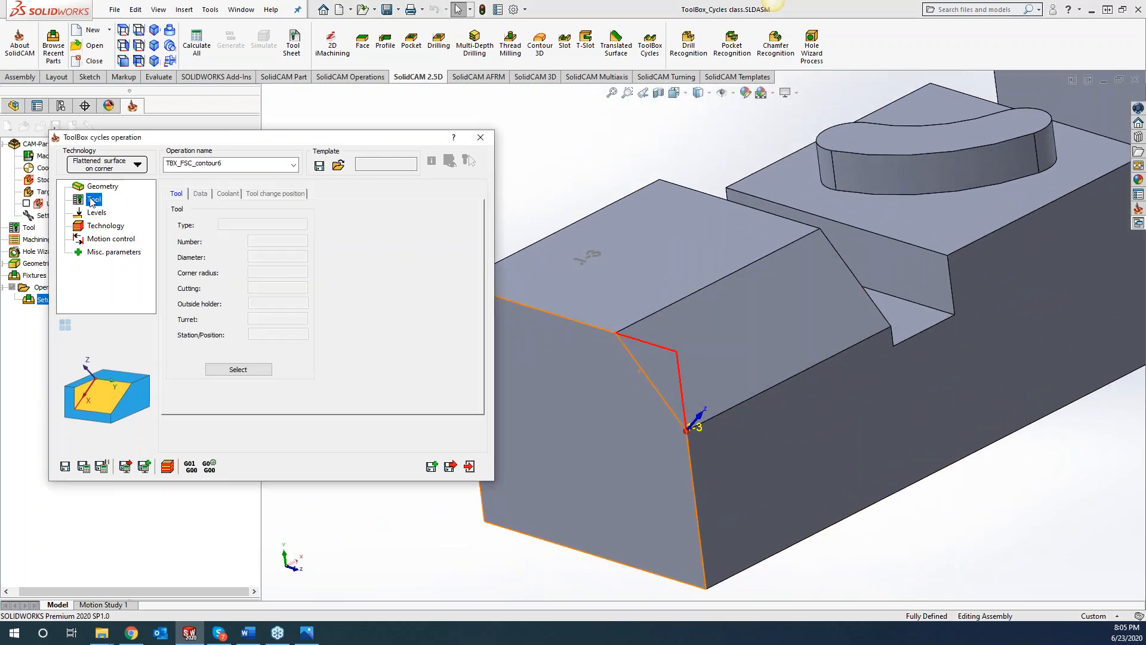
pyautogui.click(224, 367)
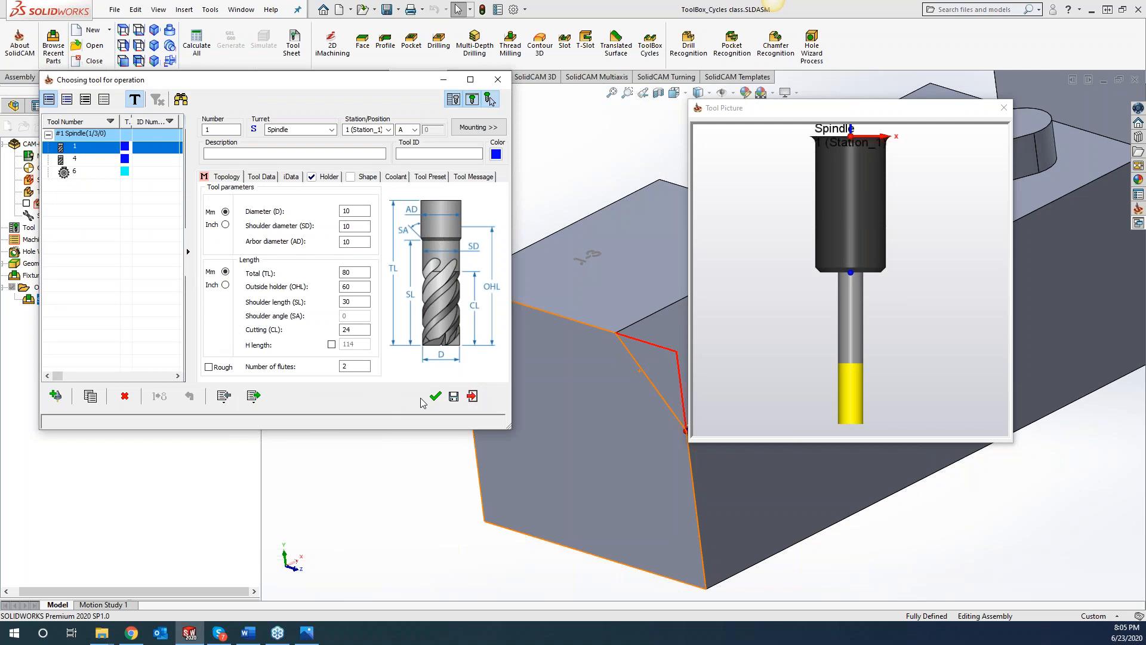
pyautogui.click(434, 396)
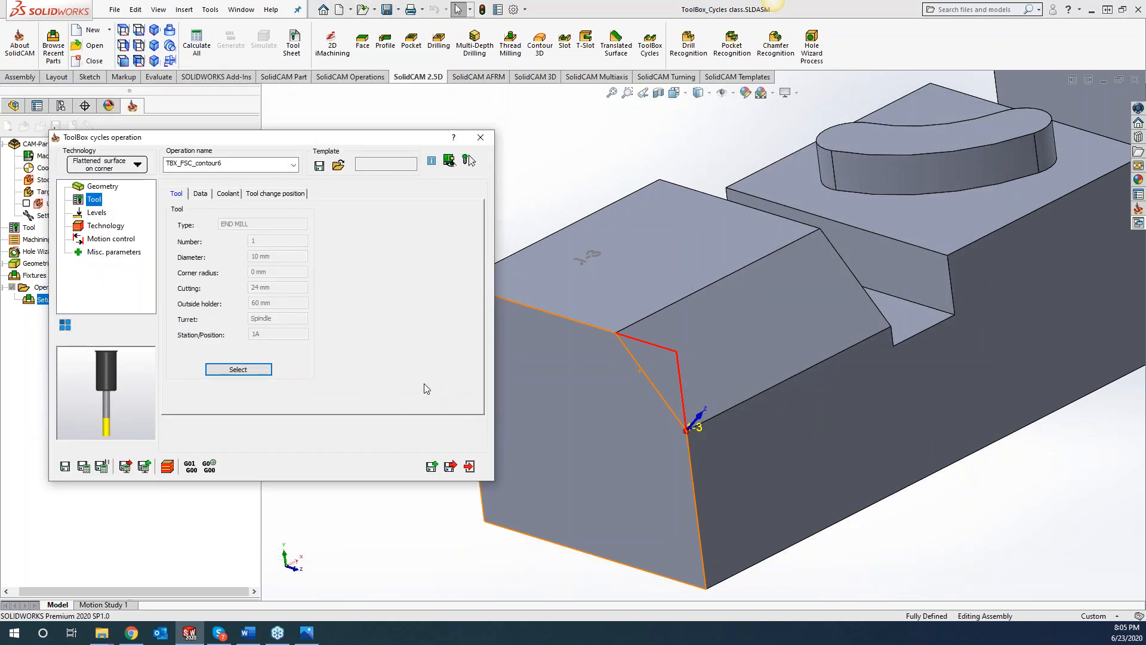
# Set the roughing step down to 2 and calculate the toolpath
pyautogui.click(91, 213)
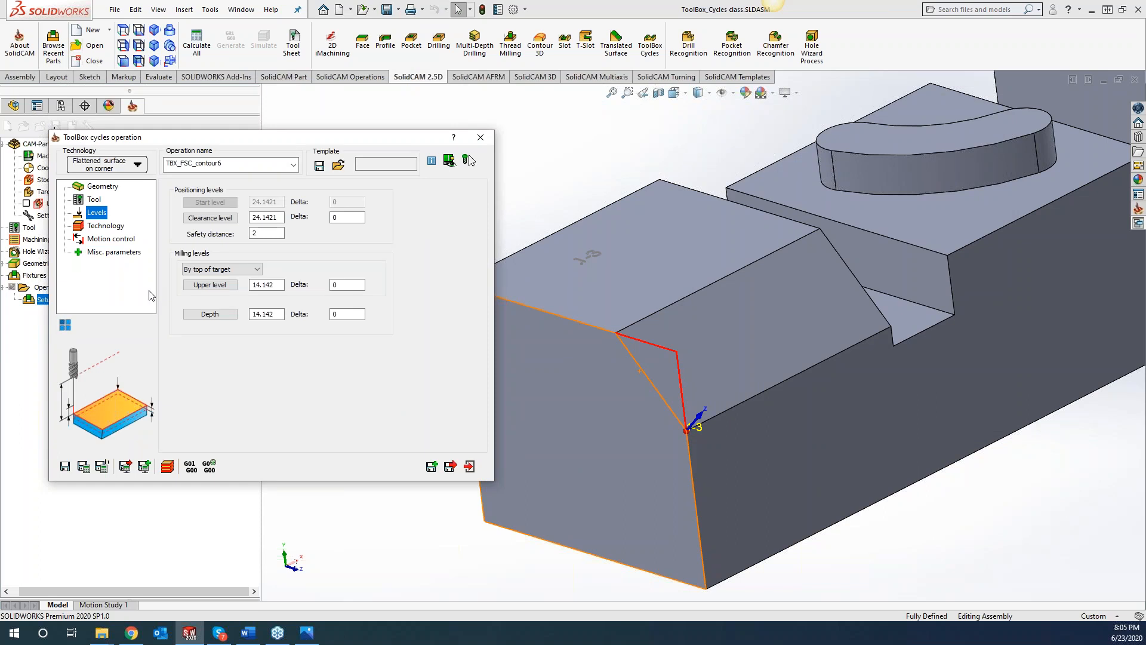
pyautogui.click(100, 226)
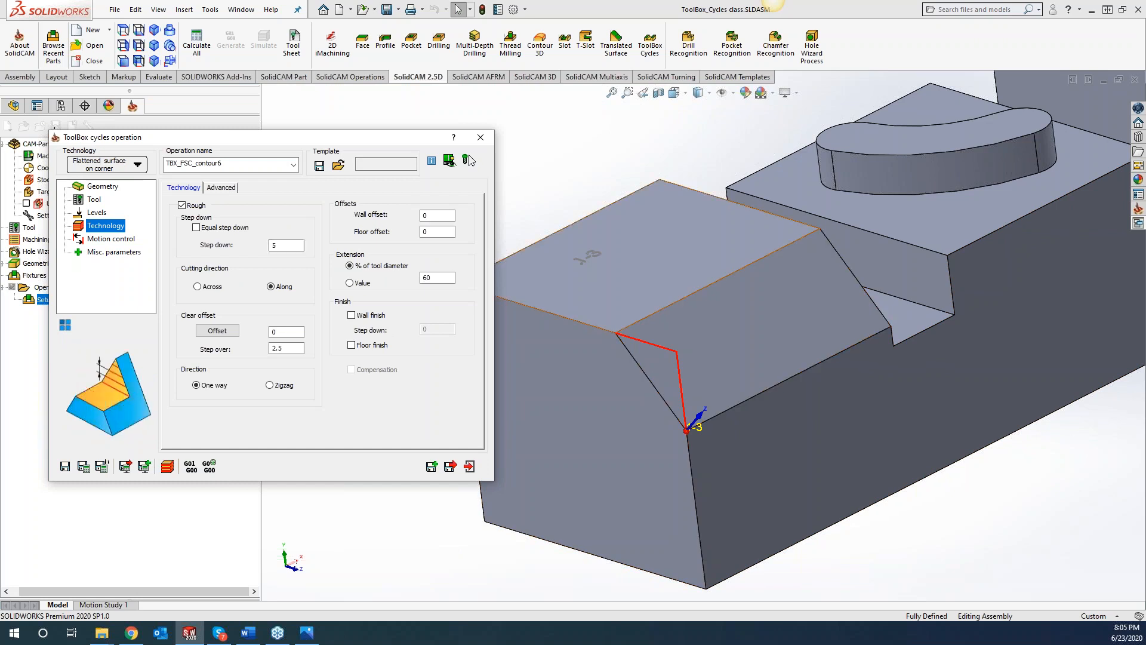
pyautogui.click(293, 245)
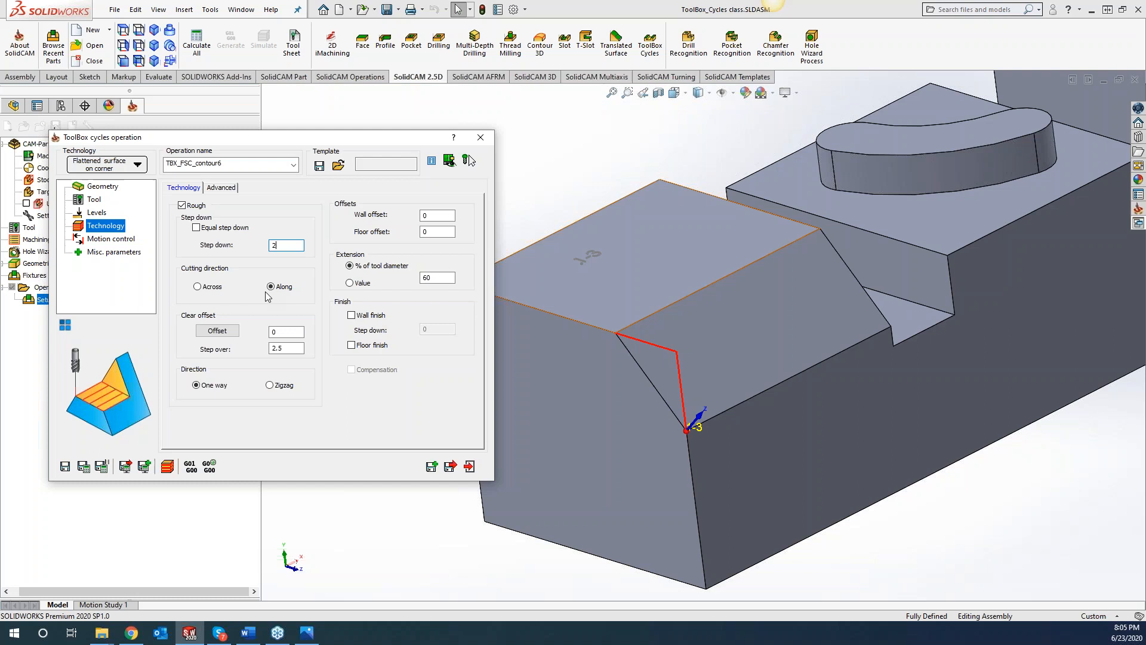
pyautogui.click(84, 467)
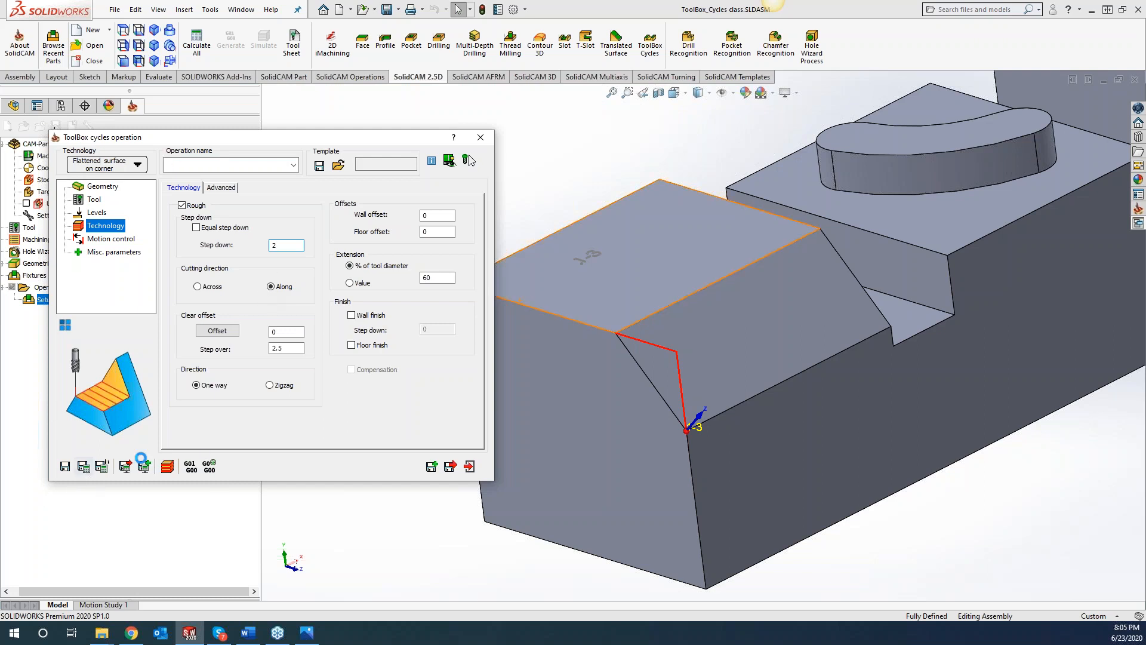
# Pick the far edge of the chamfered face as the clear offset, 66.65, and recalculate with a step over of 4
pyautogui.click(887, 494)
pyautogui.moveTo(888, 494); pyautogui.dragTo(818, 494, button='middle')
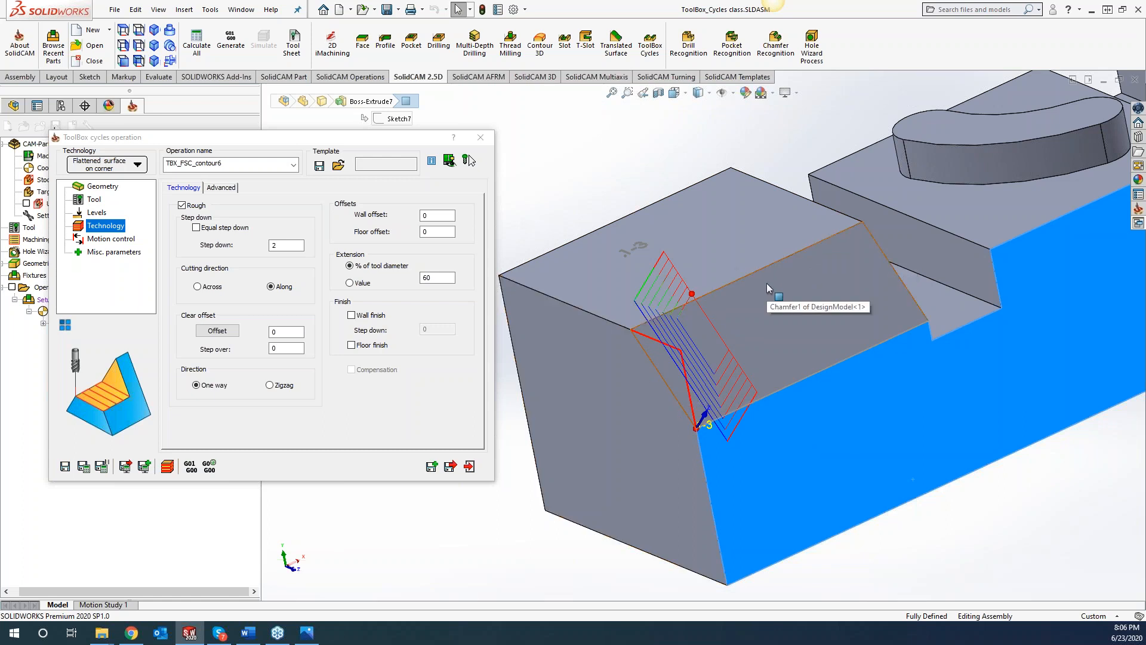
pyautogui.click(526, 545)
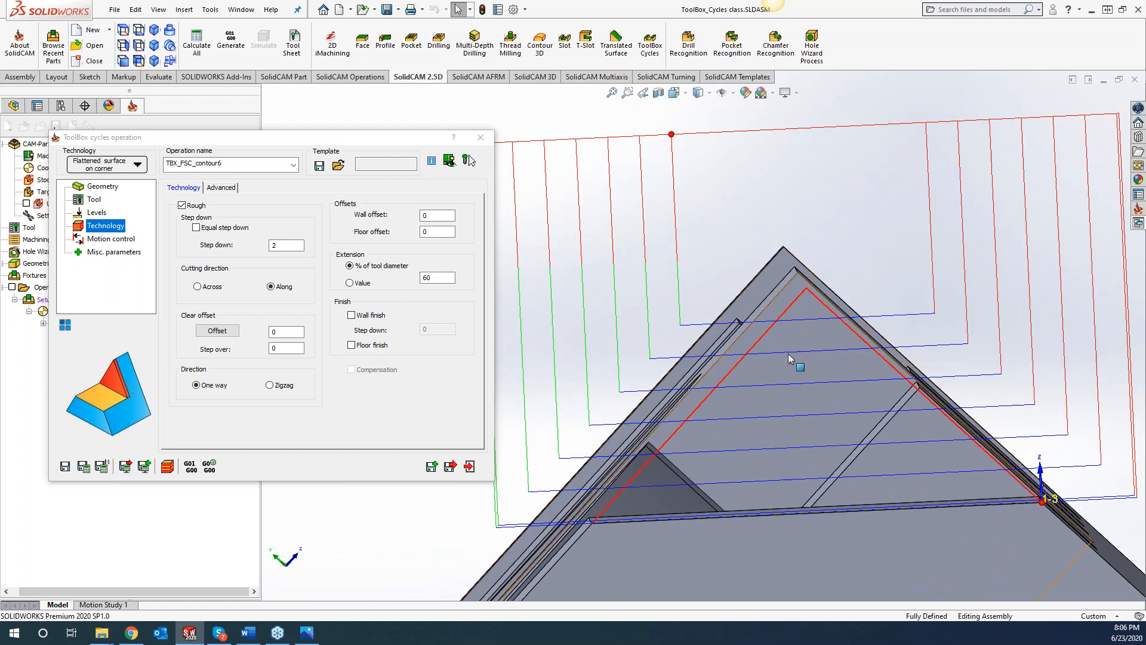
pyautogui.scroll(-3, 816, 365)
pyautogui.scroll(-5, 816, 361)
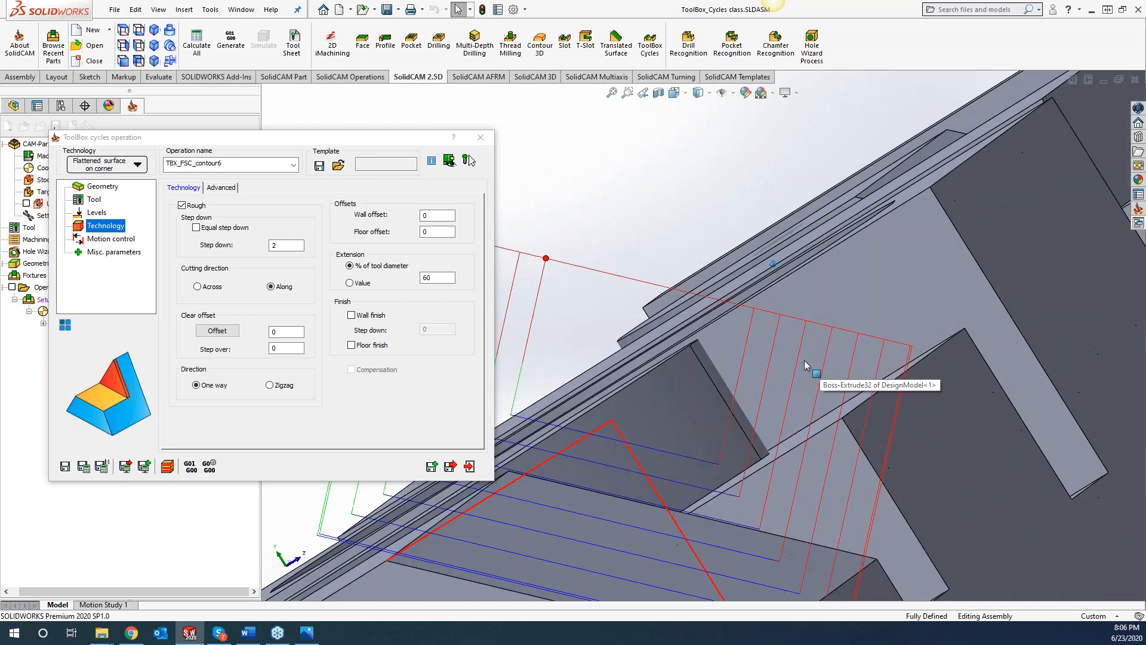
pyautogui.scroll(4, 776, 360)
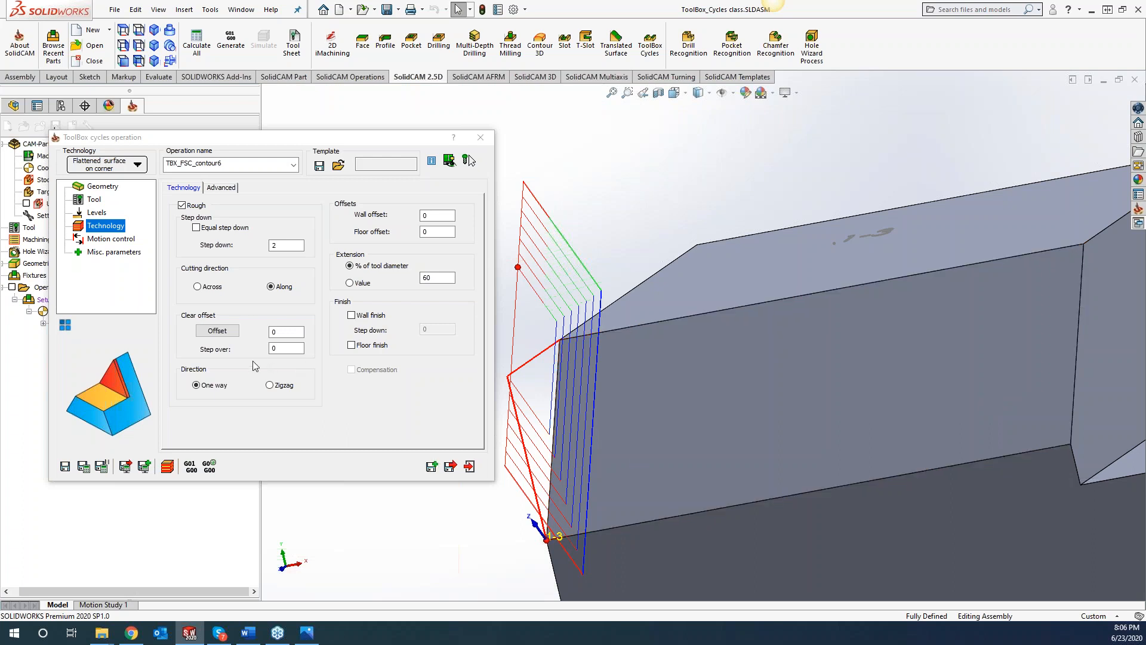
pyautogui.click(216, 332)
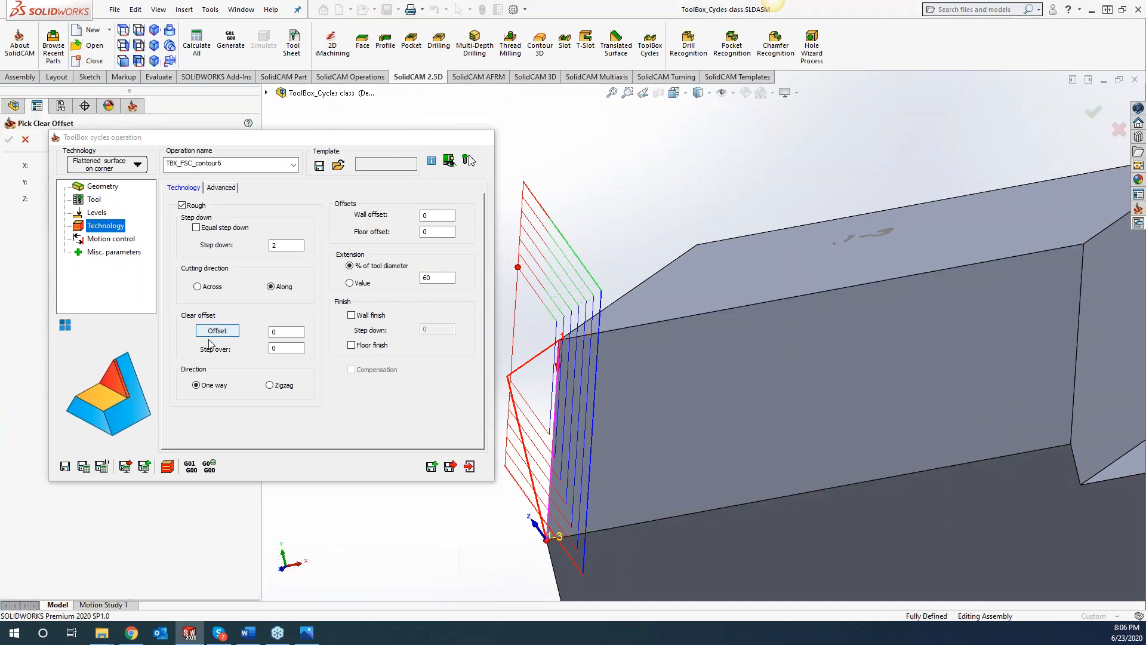
pyautogui.click(1078, 336)
pyautogui.click(9, 141)
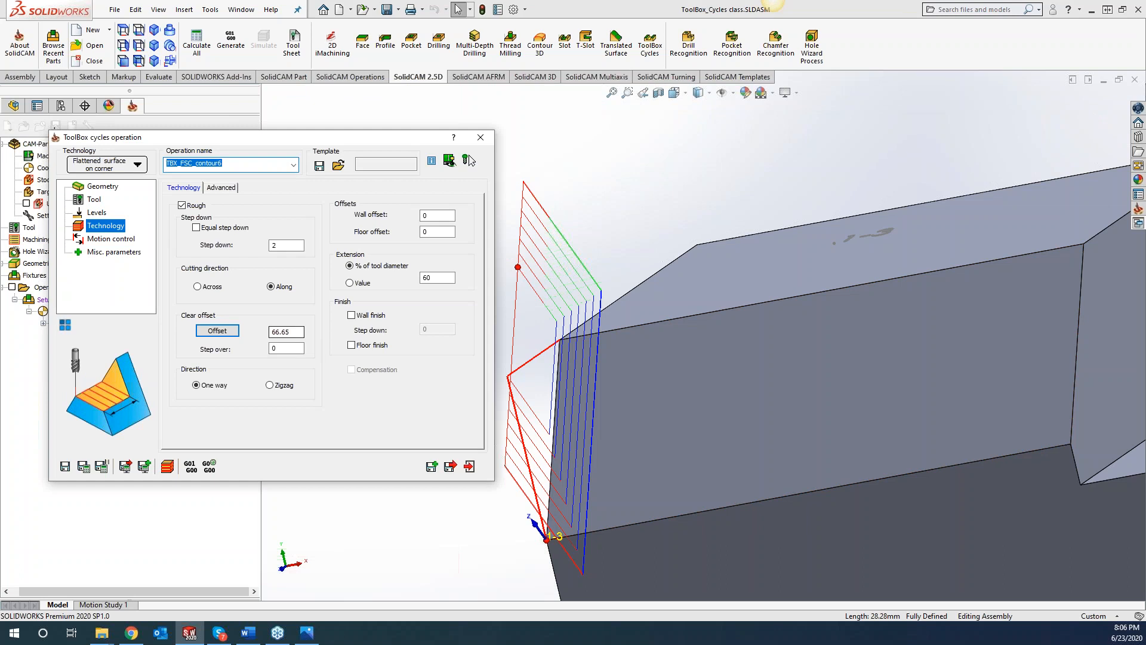
pyautogui.click(294, 347)
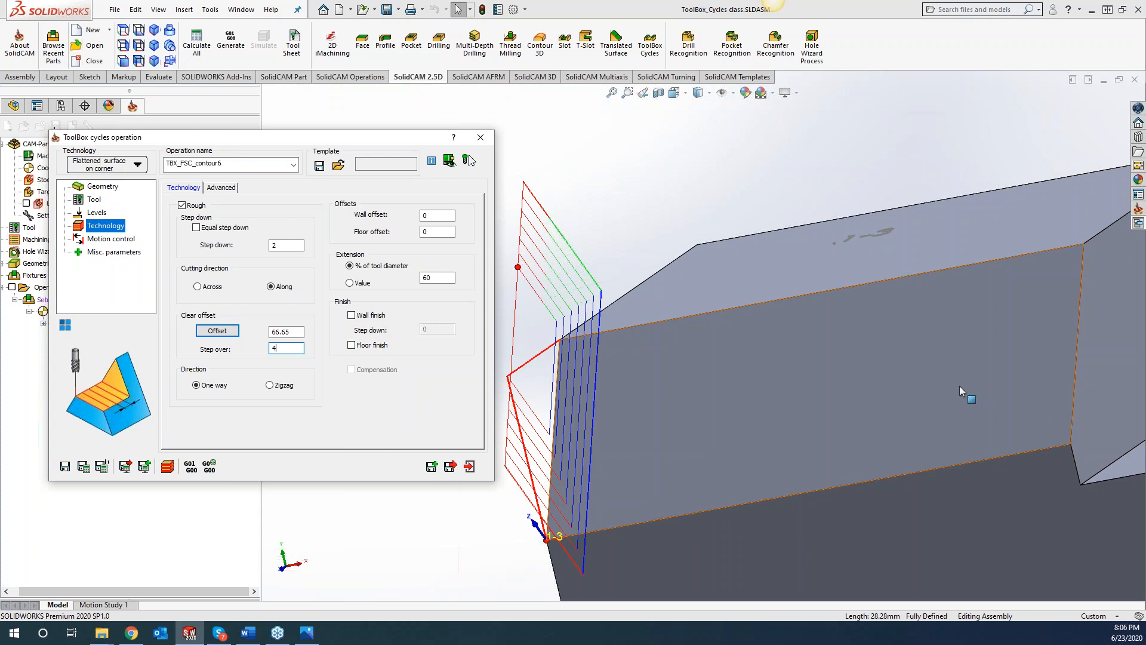
pyautogui.click(91, 469)
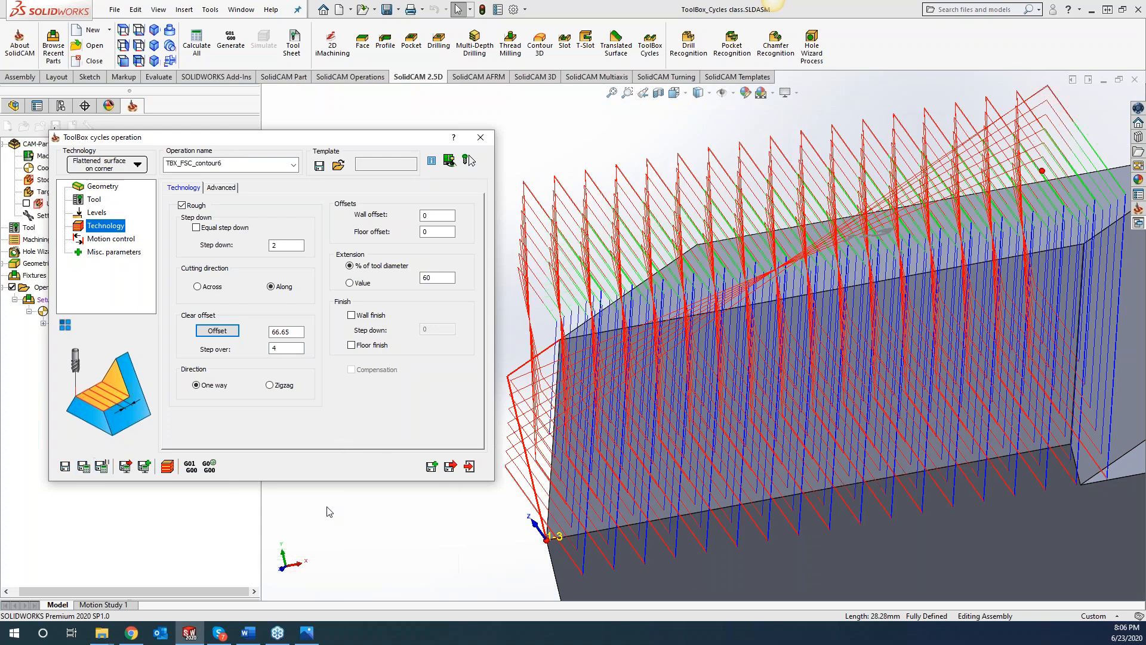
# Change the cutting pass direction to Zigzag and recalculate the toolpath
pyautogui.click(463, 544)
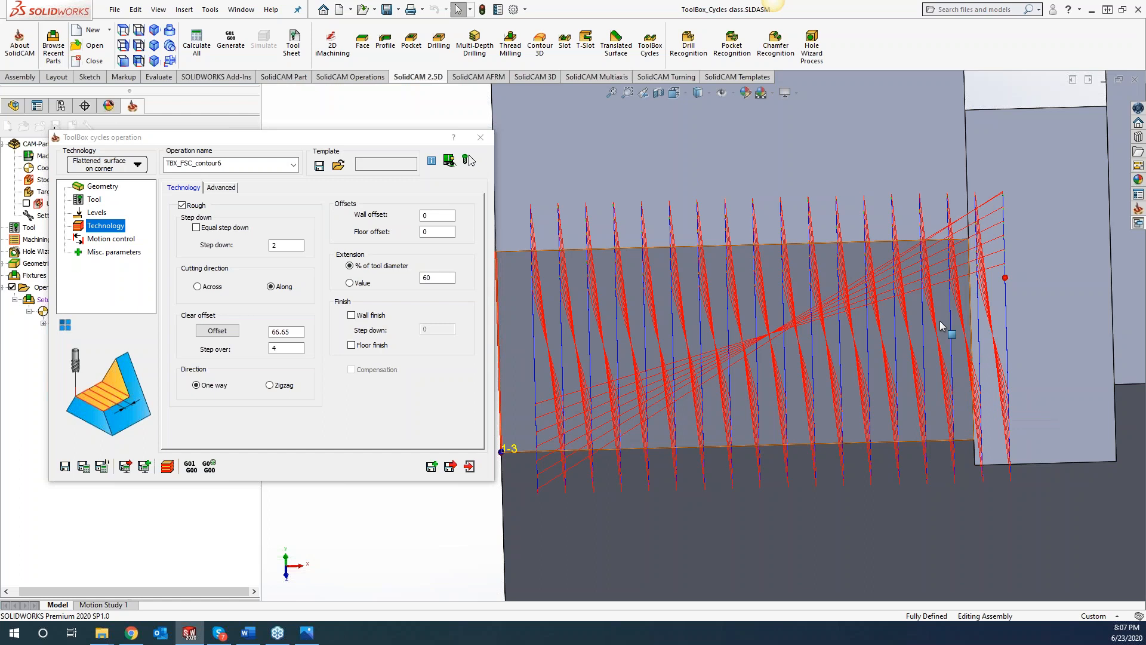
pyautogui.moveTo(945, 338); pyautogui.dragTo(948, 348, button='middle')
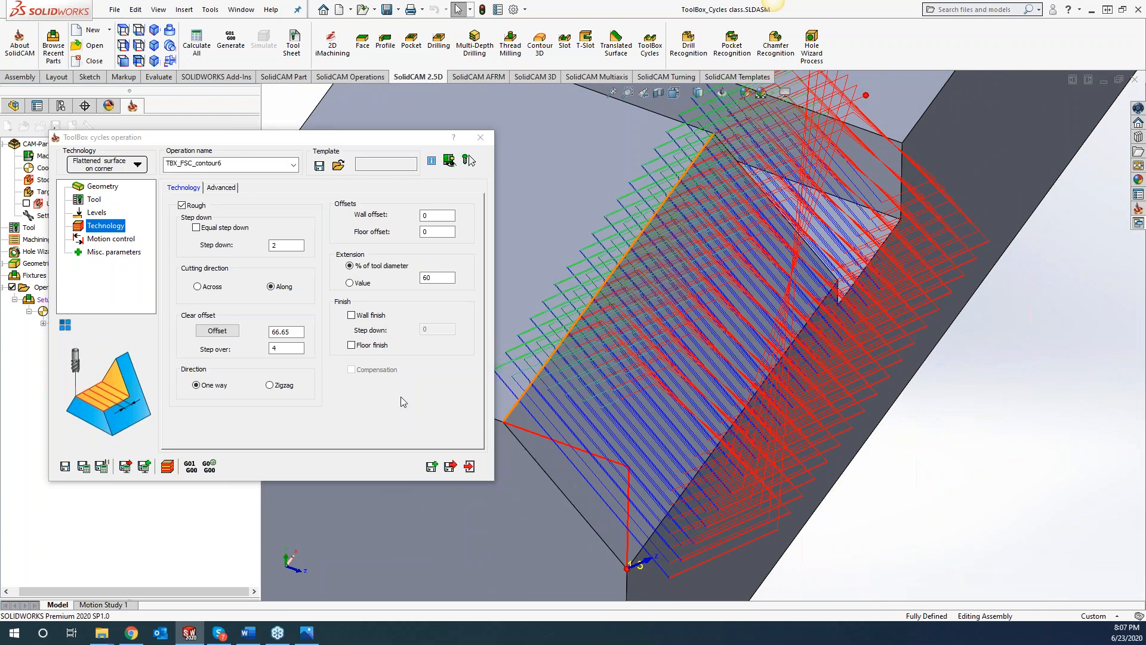
pyautogui.click(269, 384)
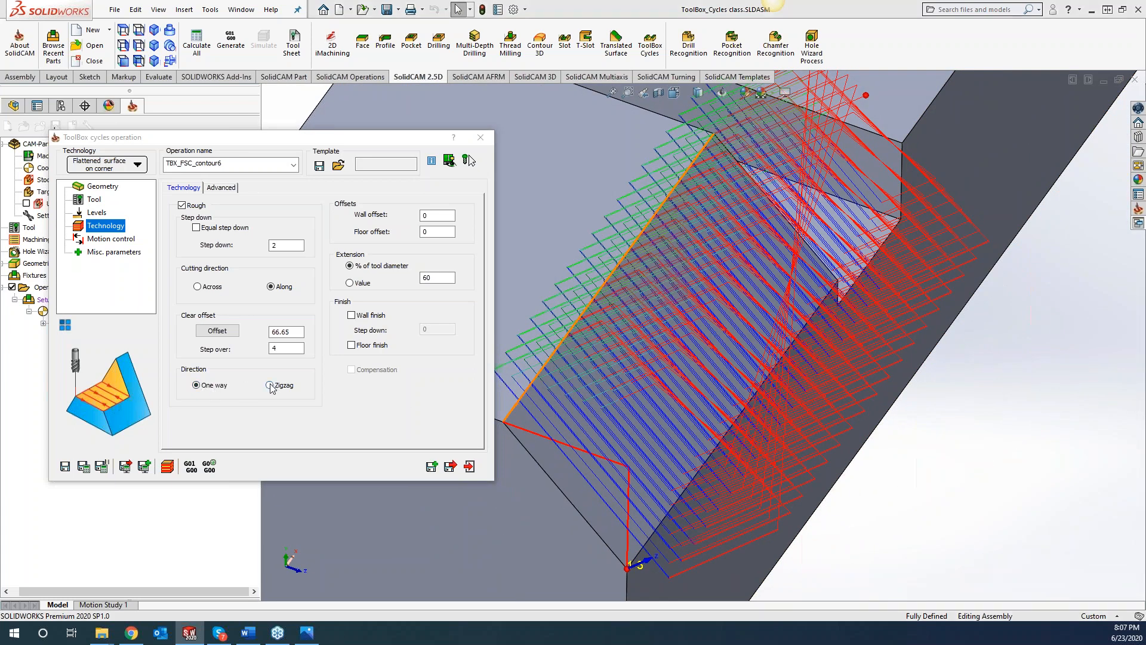
pyautogui.click(102, 468)
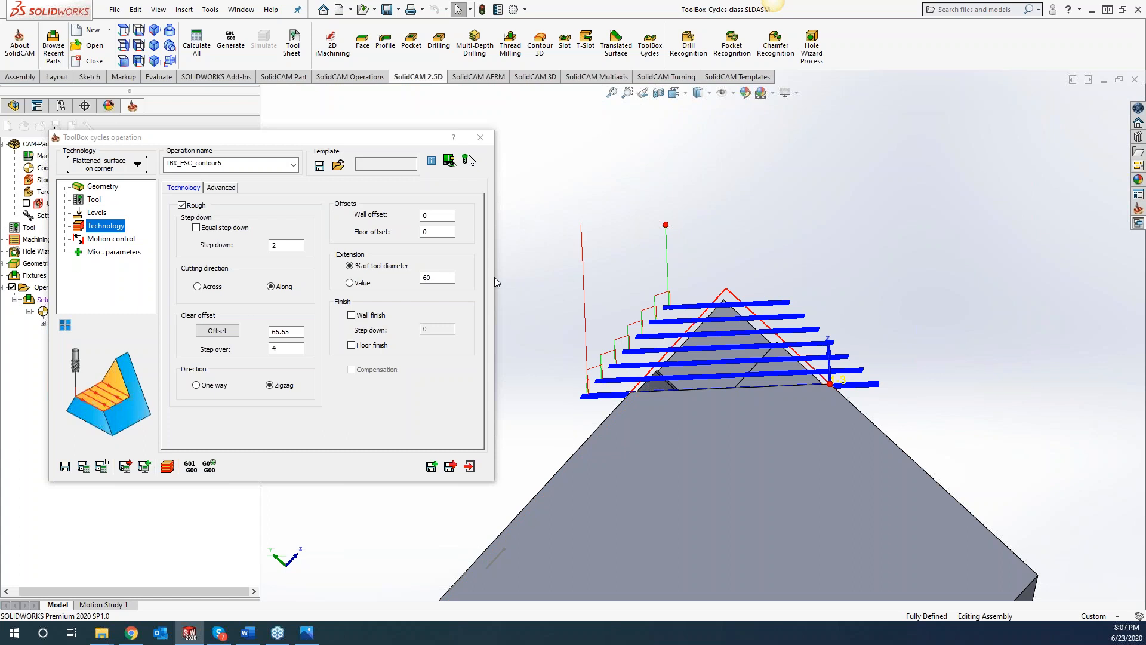
# Set the pass extension to 10% of the tool diameter and recalculate the toolpath
pyautogui.click(441, 278)
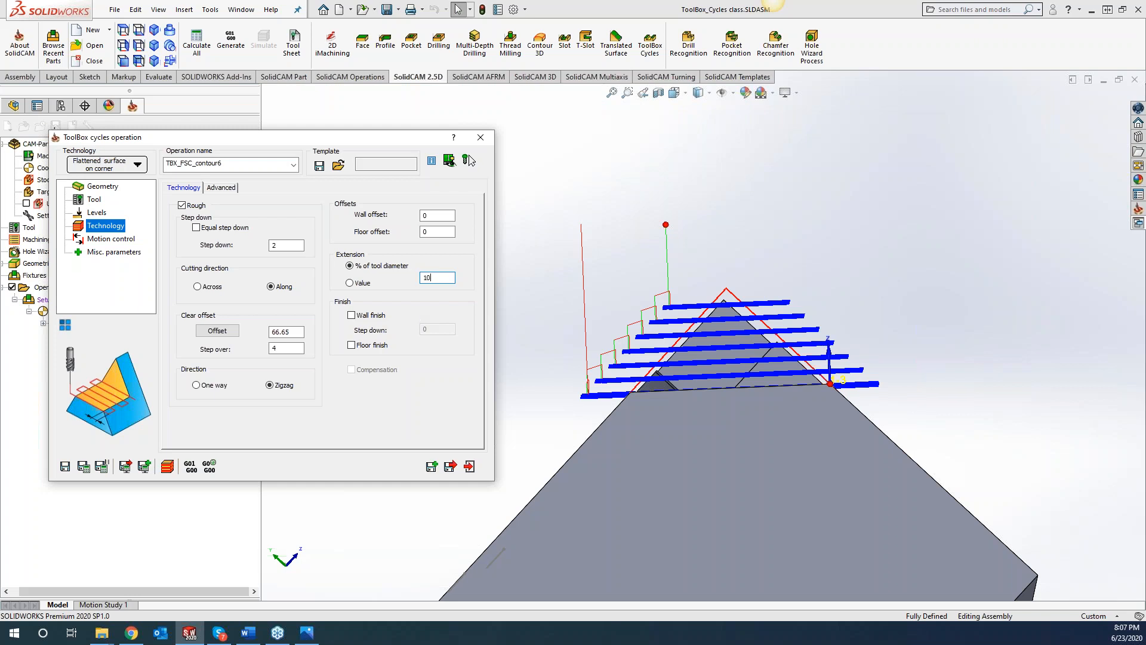
pyautogui.click(84, 466)
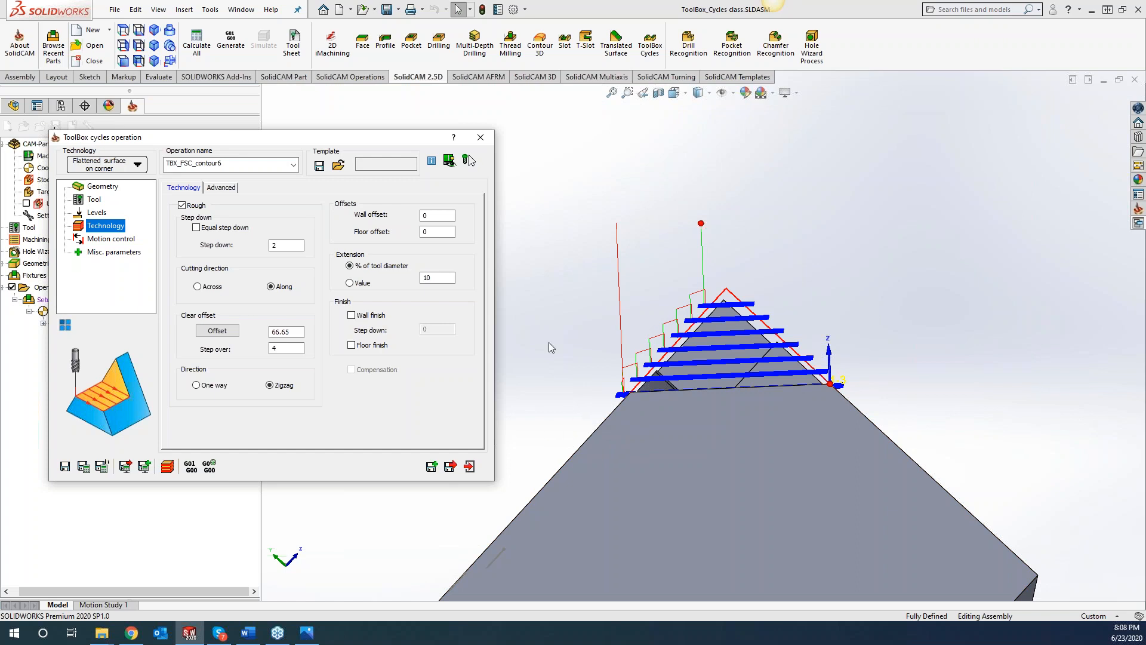
pyautogui.moveTo(517, 354); pyautogui.dragTo(697, 264, button='middle')
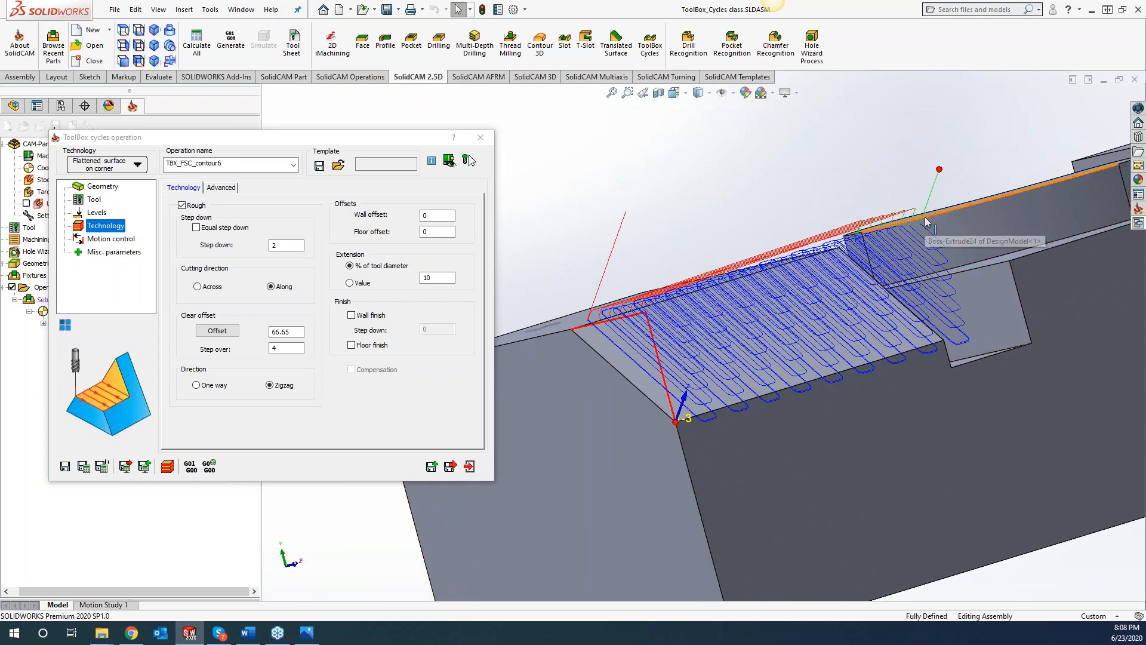
pyautogui.scroll(-5, 913, 255)
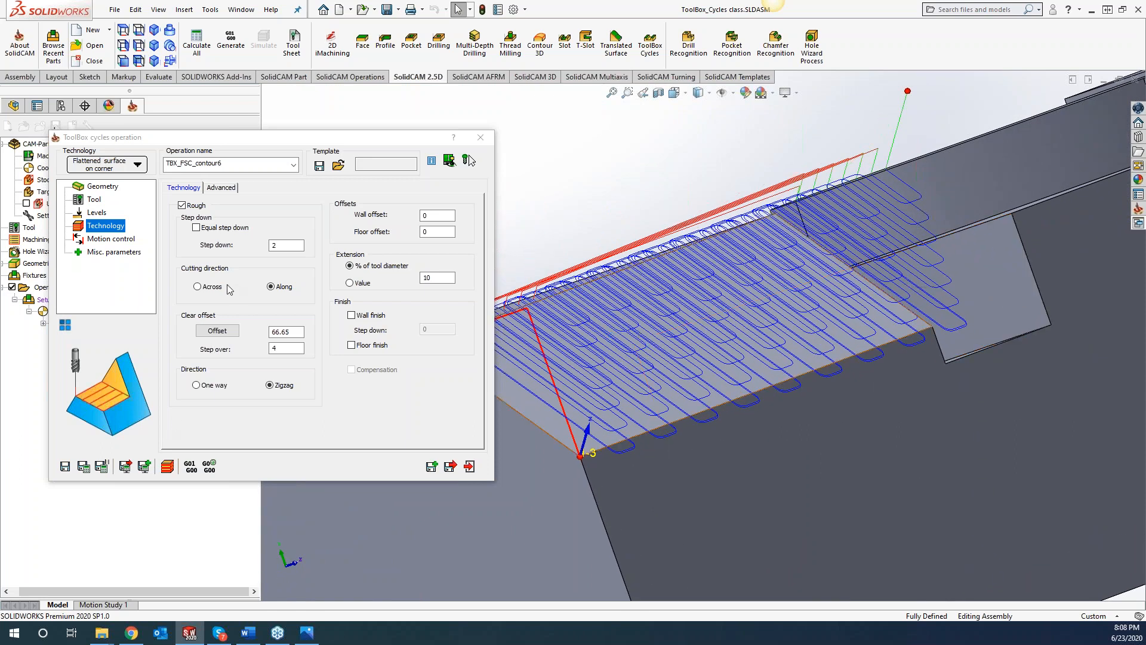
# Try a roughing step down of 0, recalculate, and check the passes across the chamfered face
pyautogui.doubleClick(286, 245)
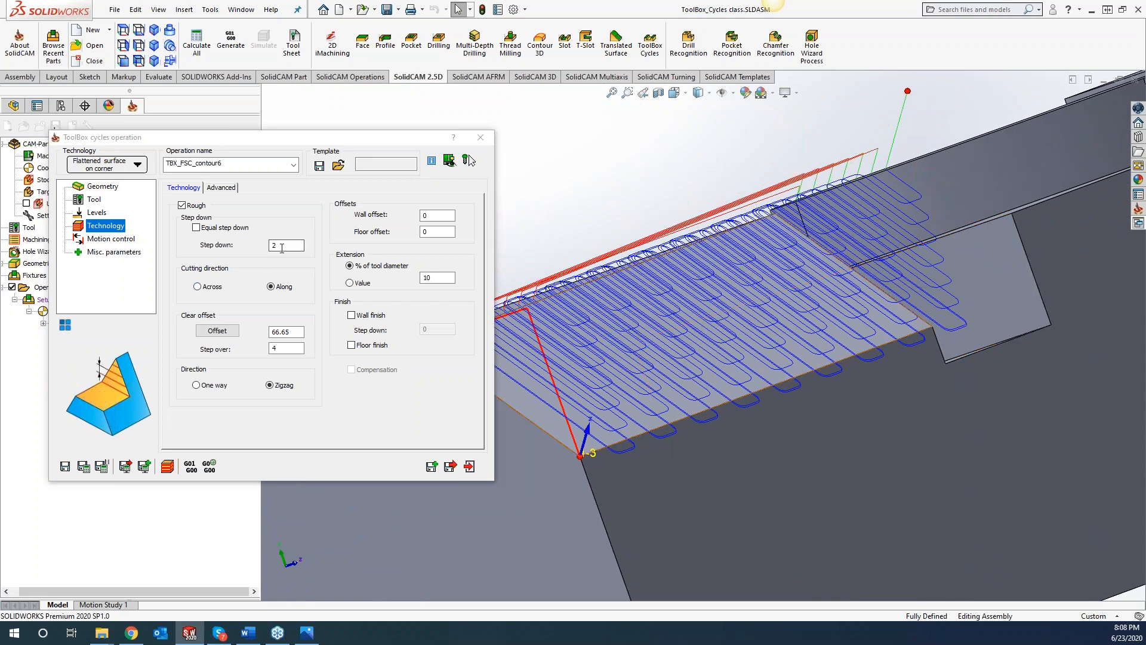
pyautogui.click(89, 466)
pyautogui.moveTo(677, 140); pyautogui.dragTo(730, 190, button='middle')
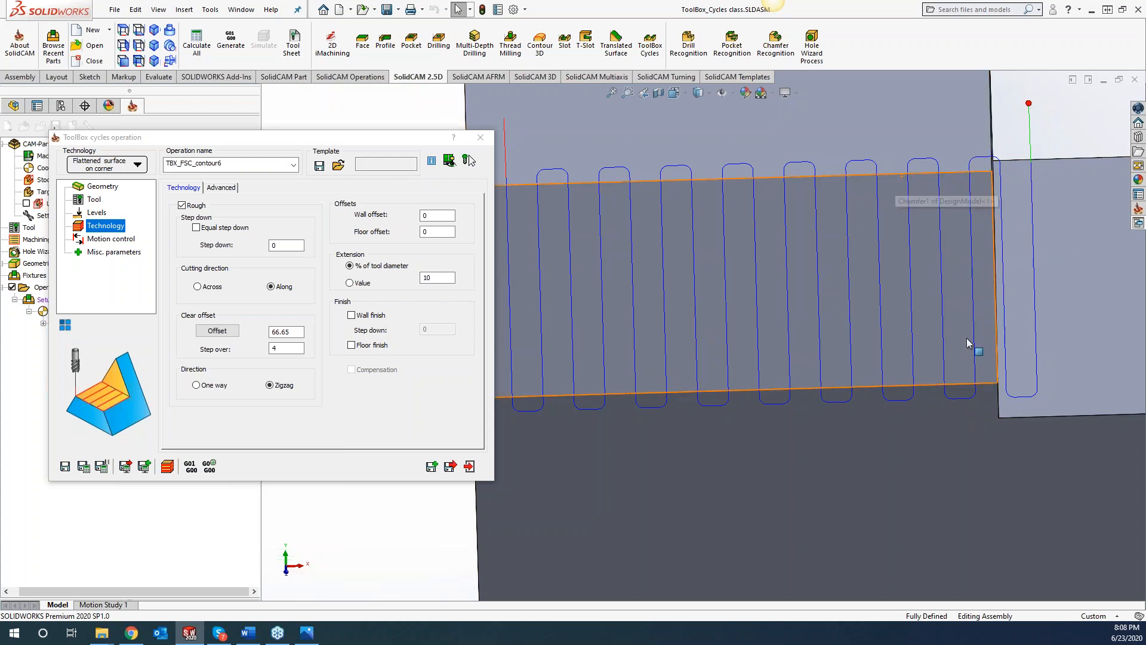
pyautogui.scroll(4, 960, 346)
pyautogui.moveTo(819, 327); pyautogui.dragTo(816, 327, button='middle')
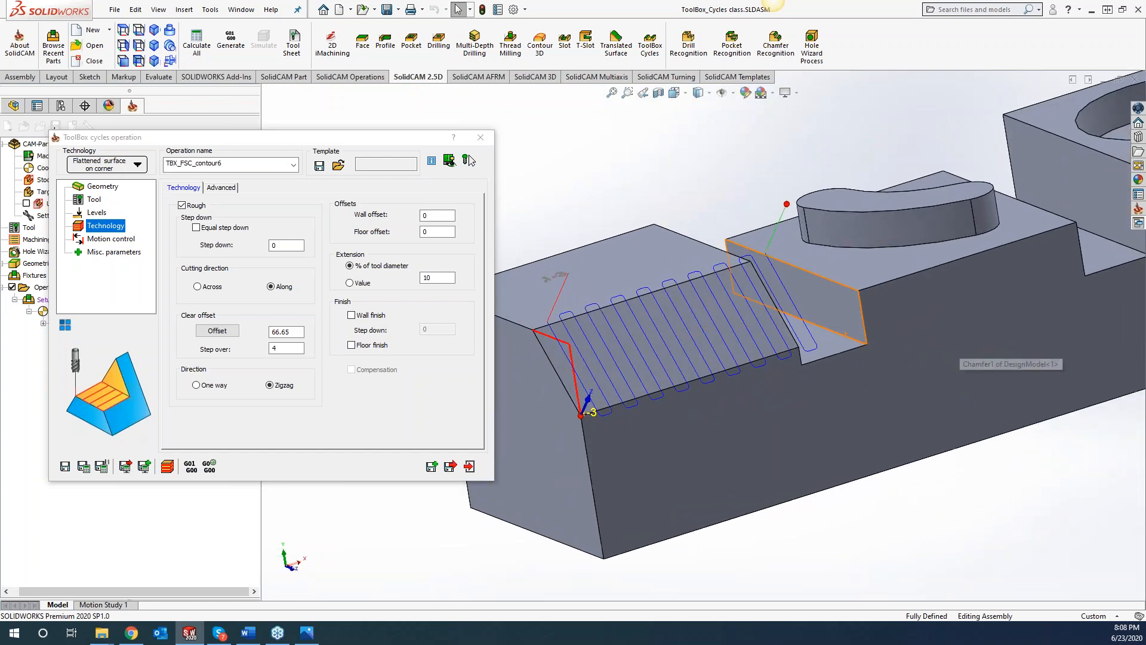
pyautogui.moveTo(764, 388); pyautogui.dragTo(774, 389, button='middle')
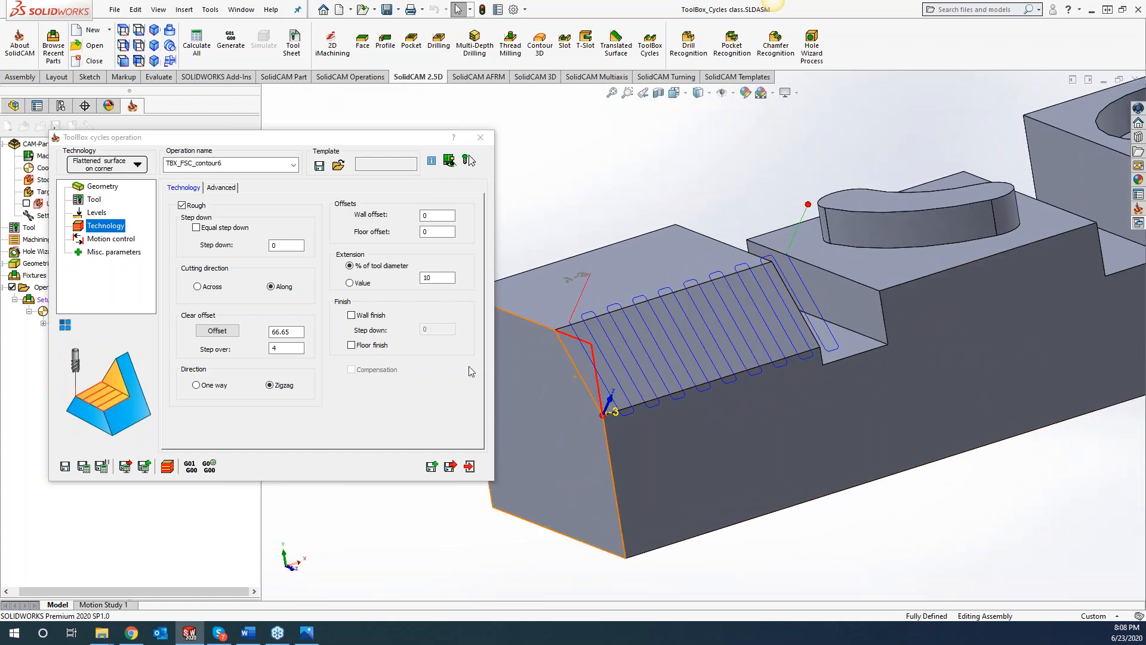
# Set the roughing step down to 2 and recalculate the toolpath
pyautogui.doubleClick(279, 245)
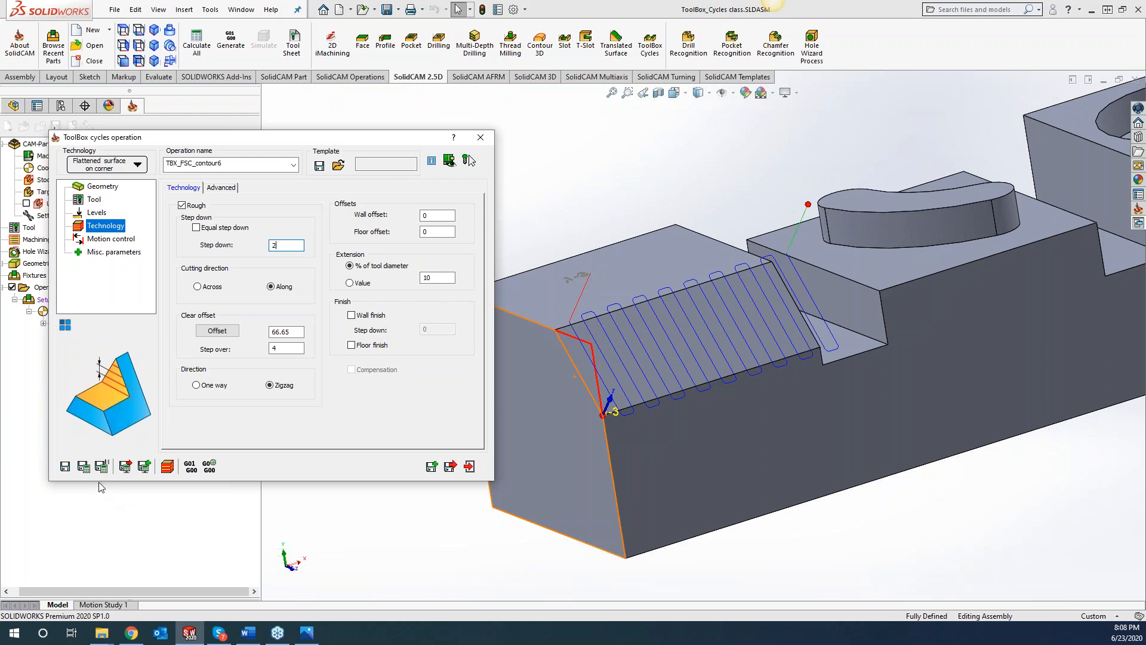
pyautogui.click(84, 468)
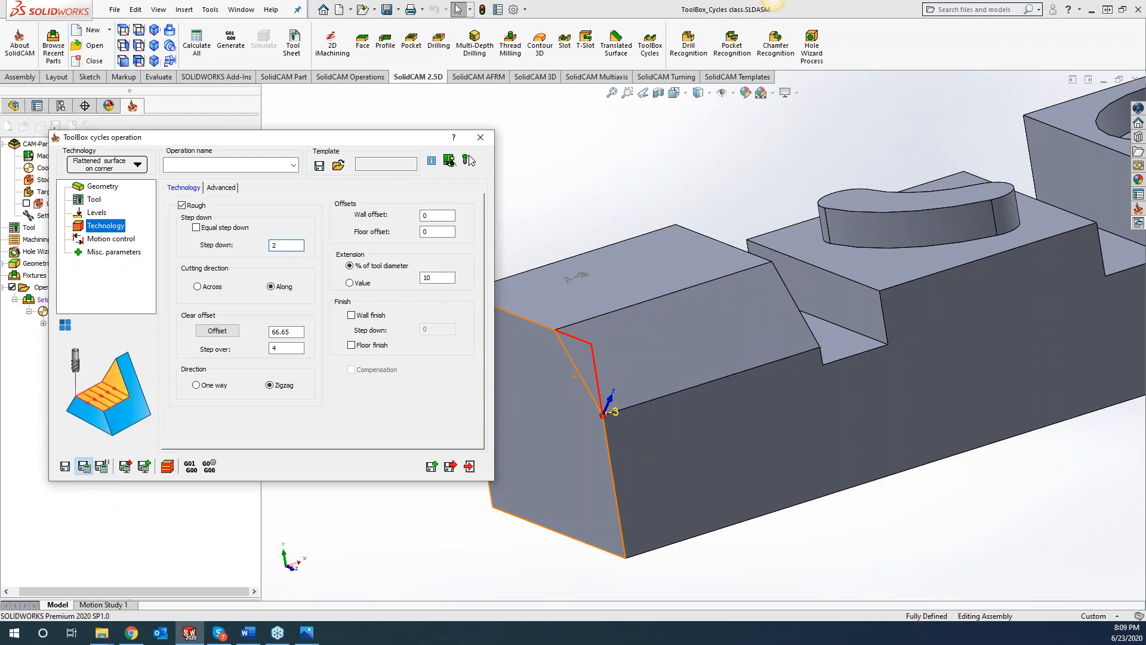
# Run a SolidVerify simulation of the Flattened surface on corner operation
pyautogui.click(167, 465)
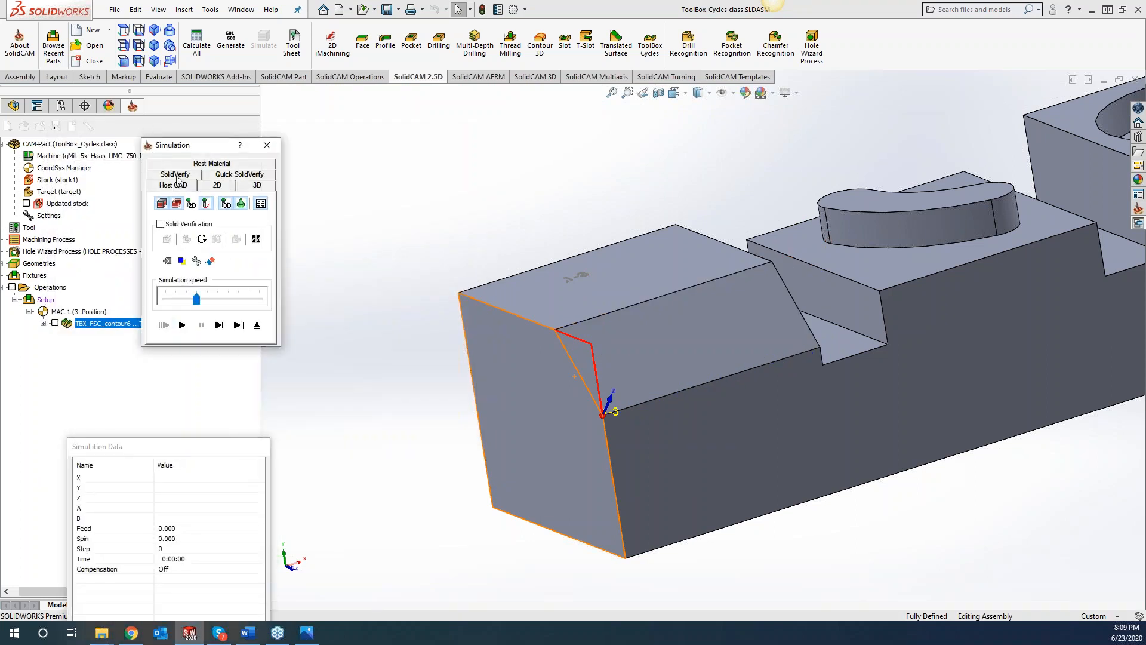
pyautogui.click(175, 175)
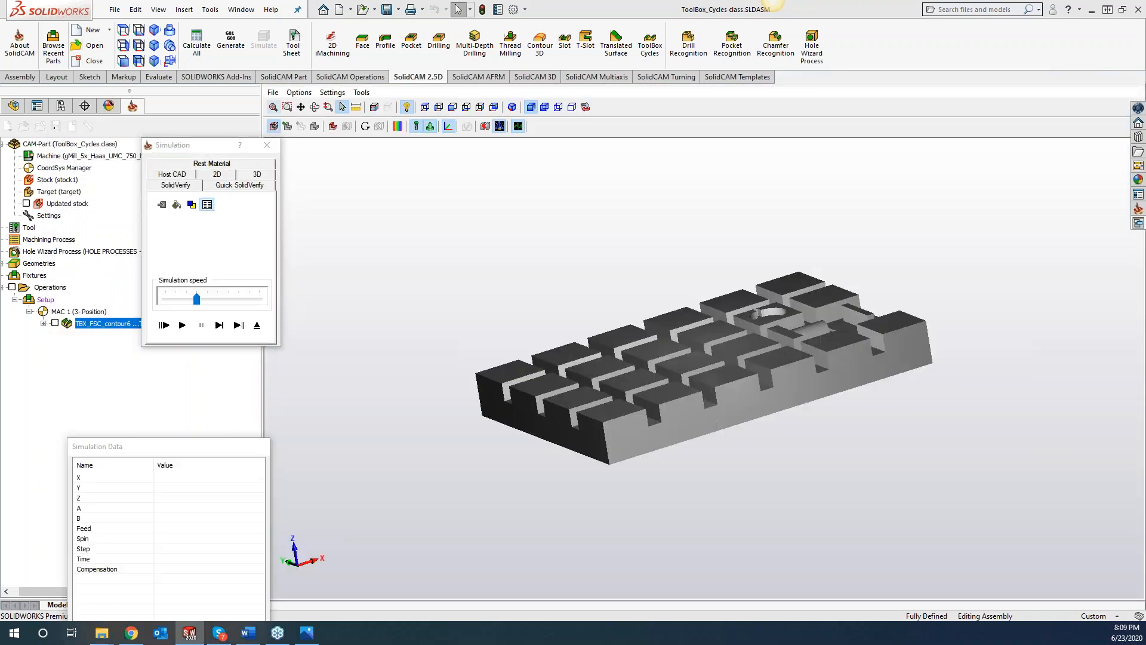
pyautogui.moveTo(611, 412); pyautogui.dragTo(390, 391, button='middle')
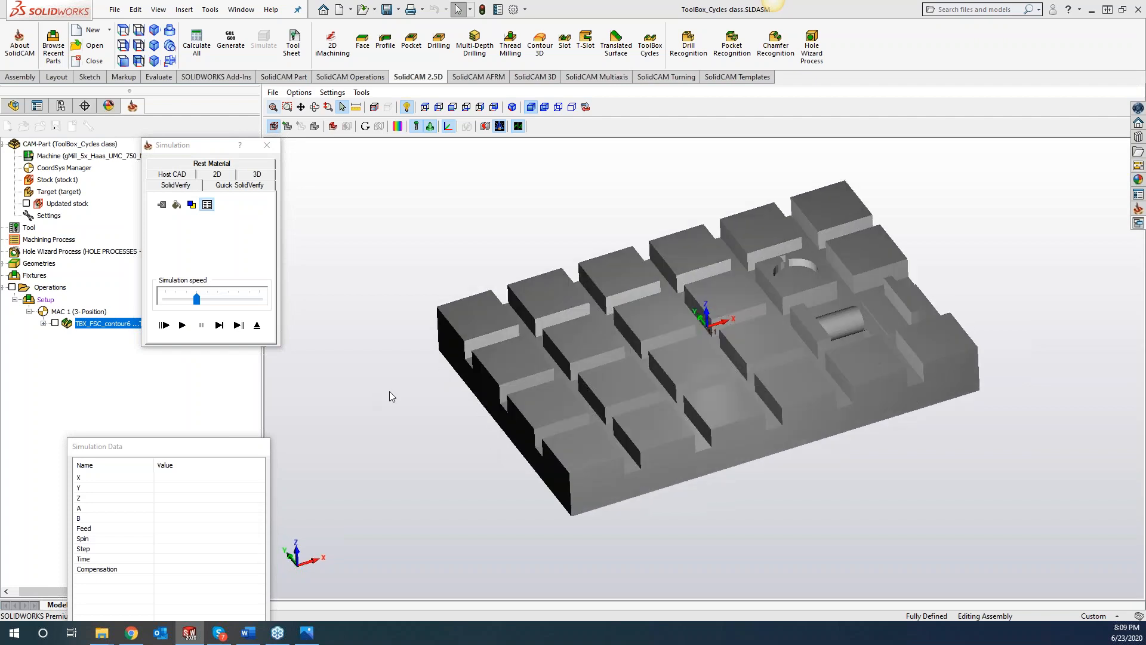
pyautogui.click(241, 327)
pyautogui.click(219, 326)
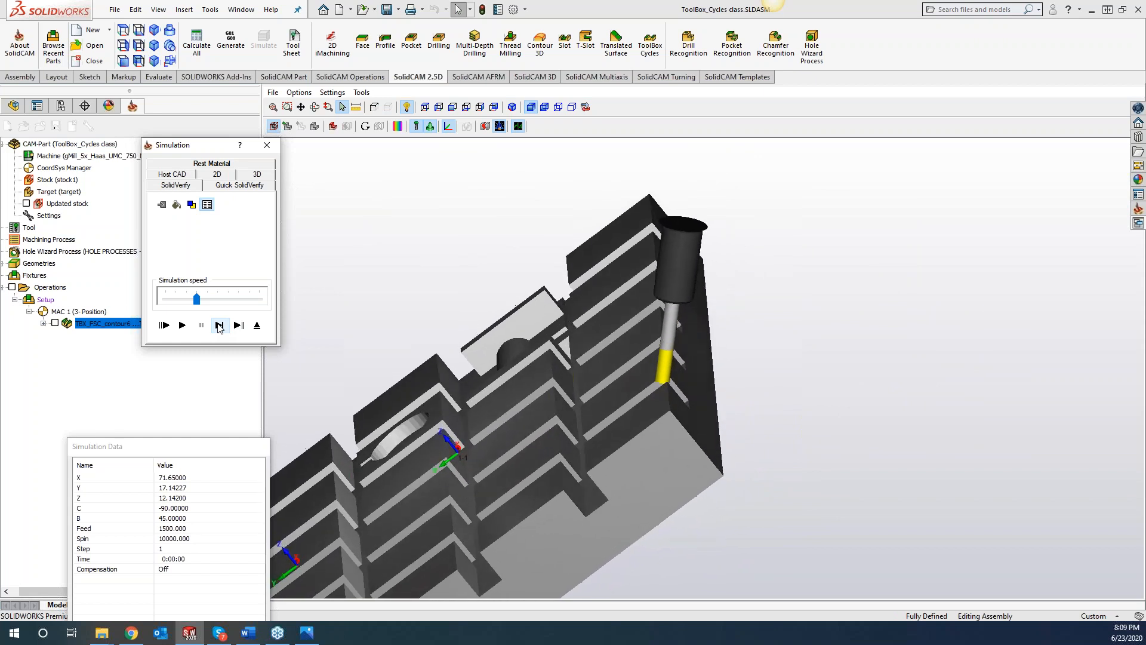
pyautogui.click(219, 326)
pyautogui.click(182, 326)
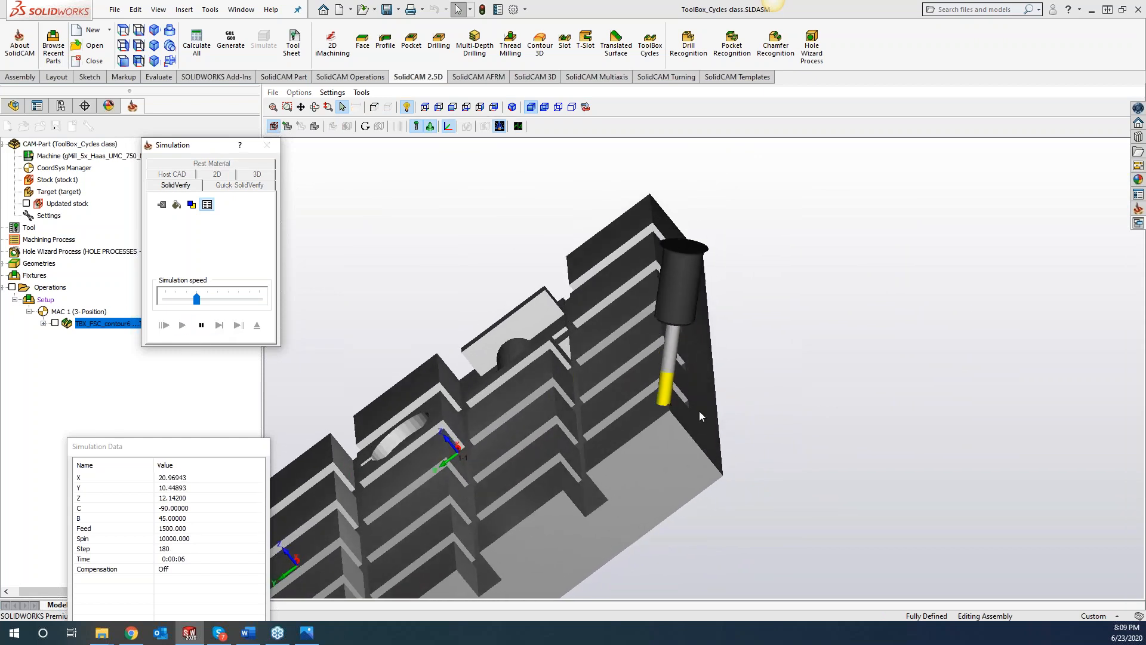
# Examine the cutting of the chamfered corner in the simulation, then close the simulation
pyautogui.scroll(3, 654, 407)
pyautogui.scroll(3, 649, 403)
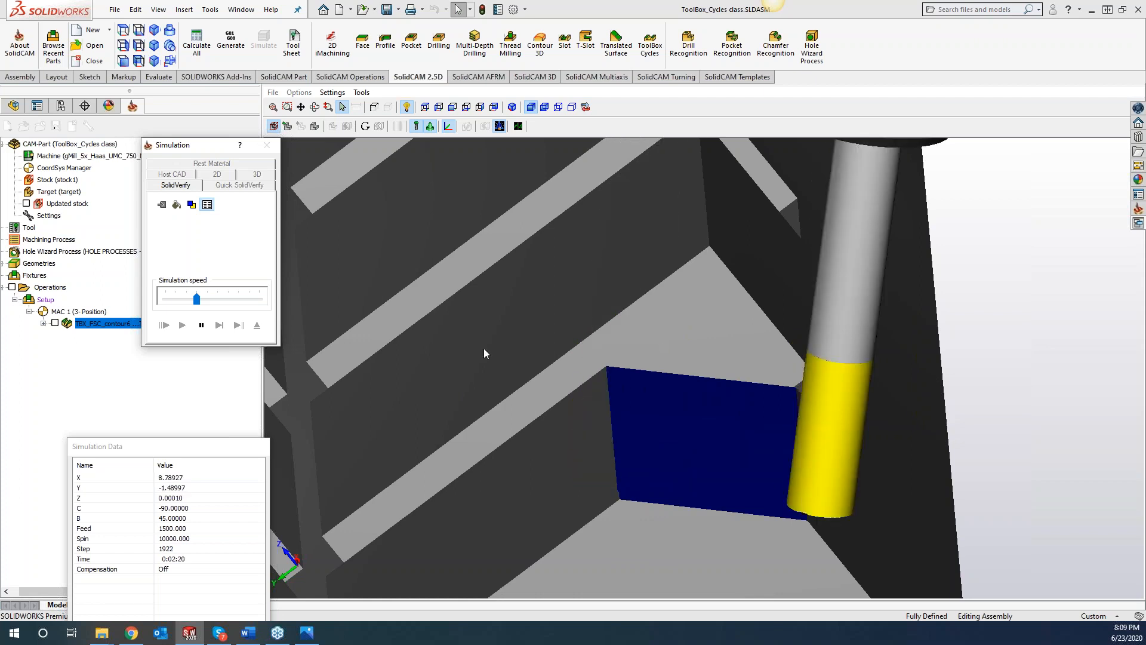
pyautogui.scroll(5, 704, 500)
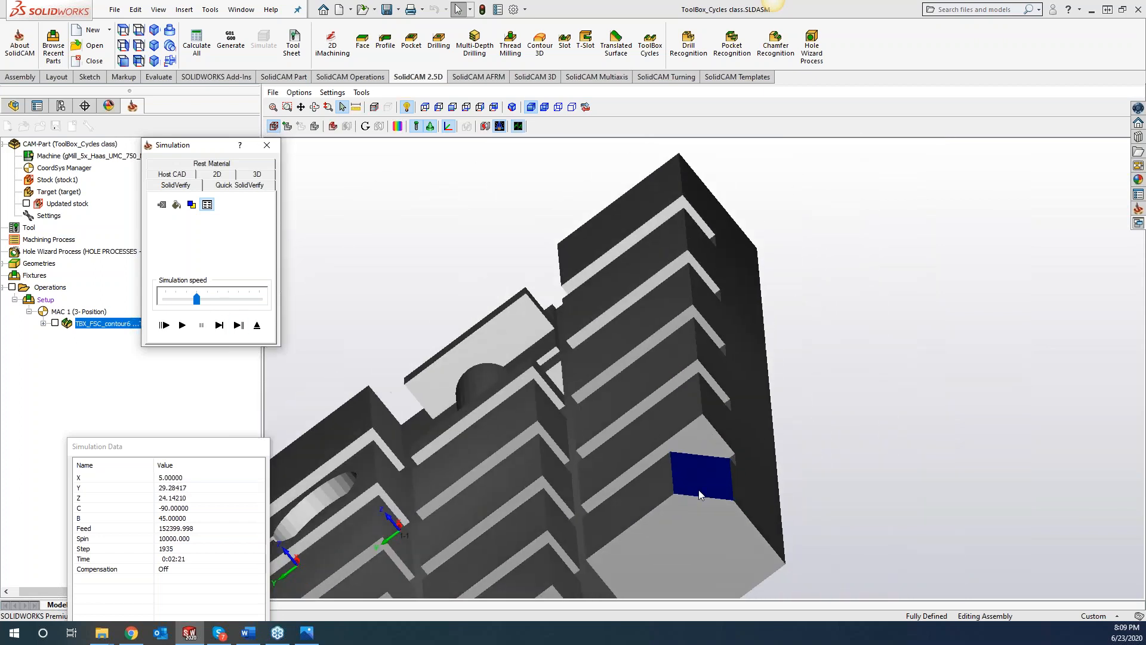
pyautogui.moveTo(714, 474); pyautogui.dragTo(495, 439, button='middle')
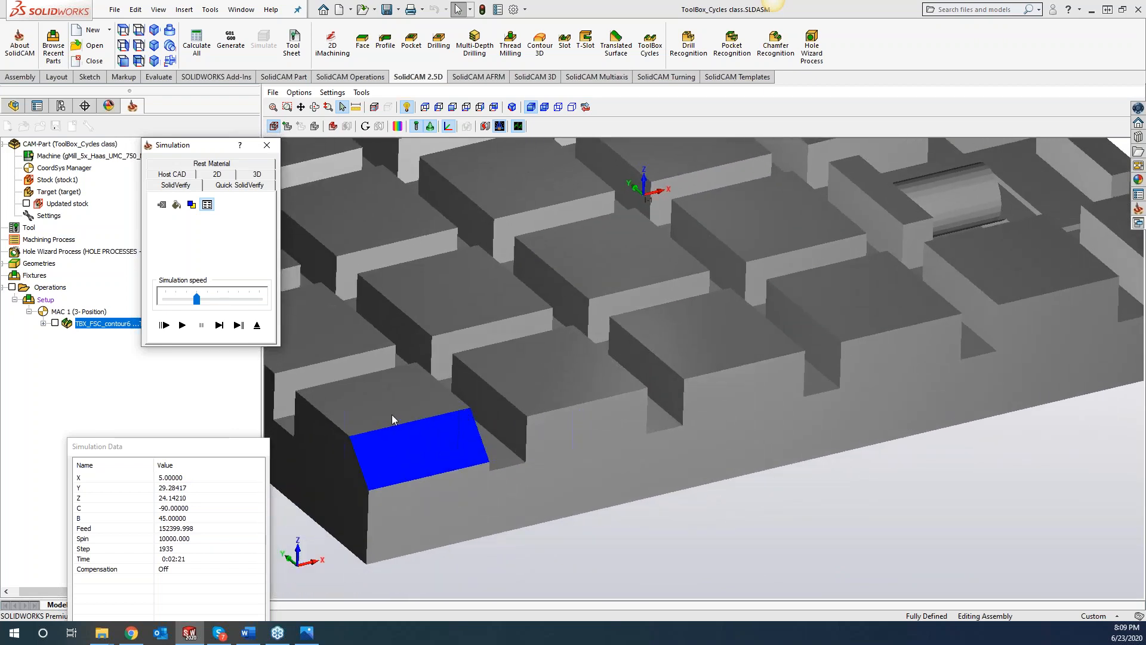
pyautogui.click(271, 149)
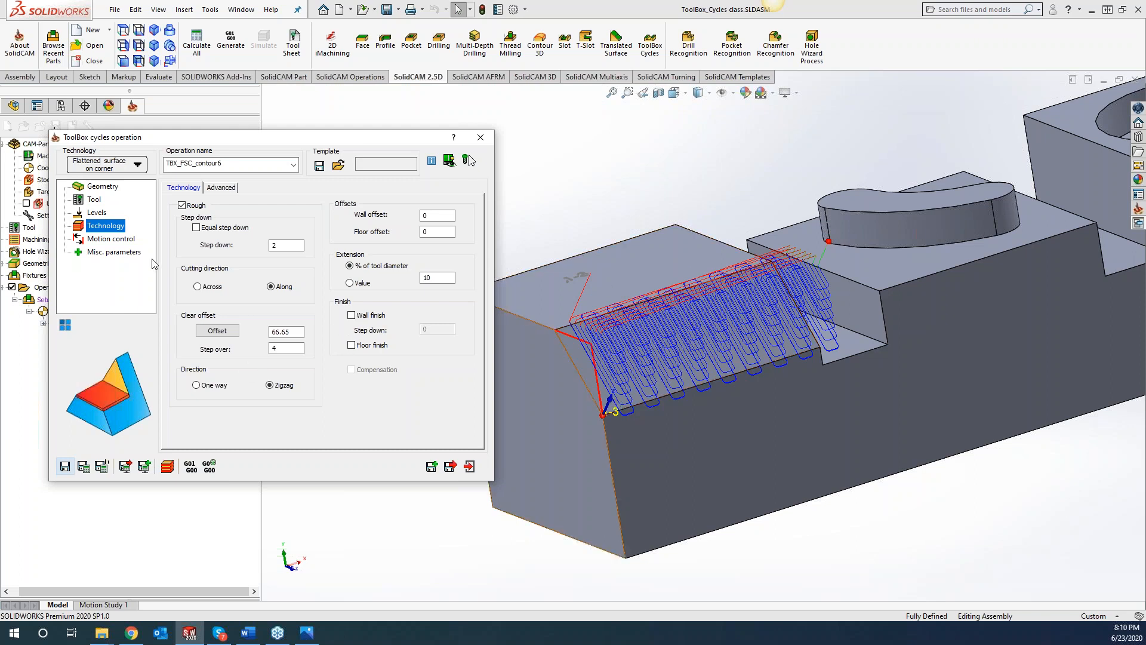
# Review the operation's geometry, tool and technology settings, then close it and return to the operations tree
pyautogui.click(108, 188)
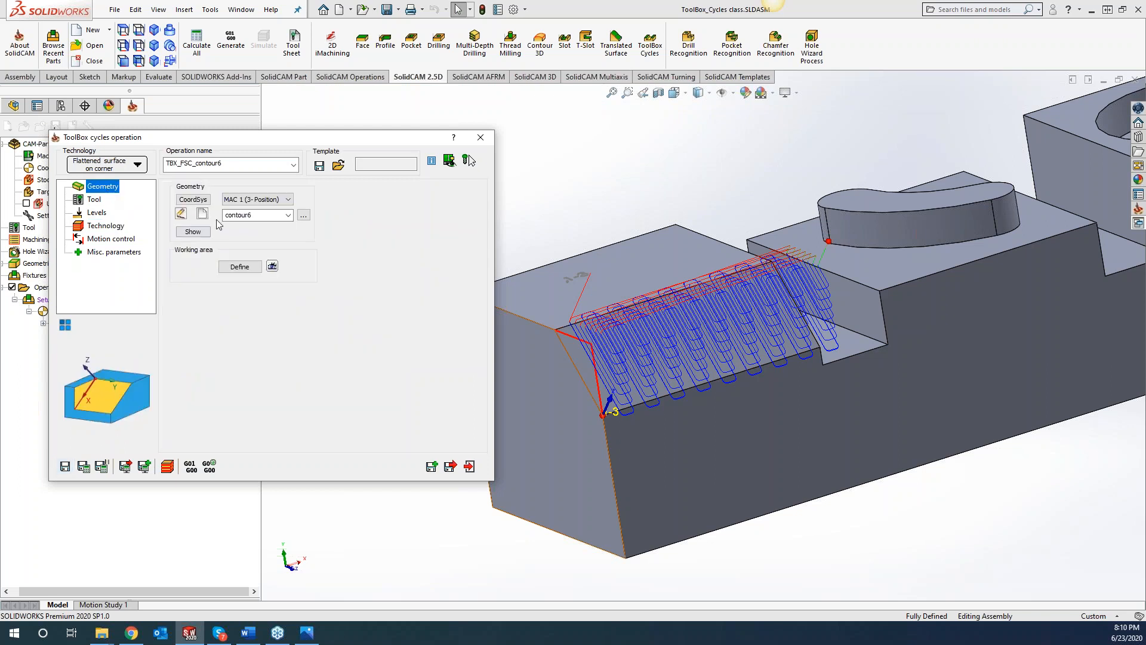
pyautogui.click(96, 201)
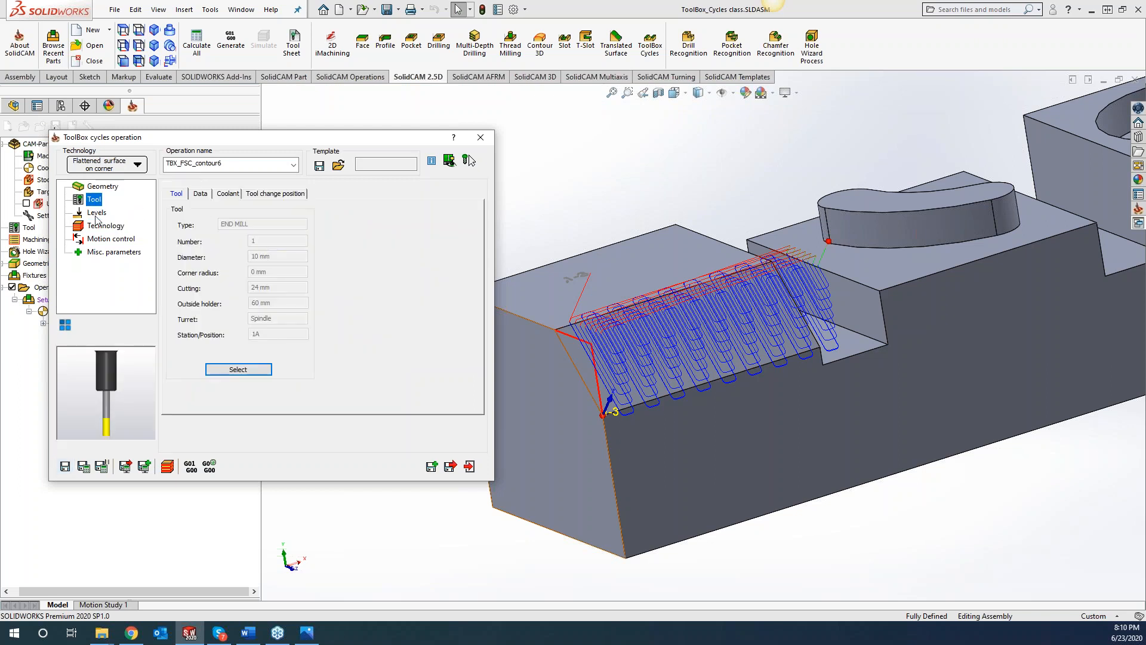
pyautogui.click(102, 226)
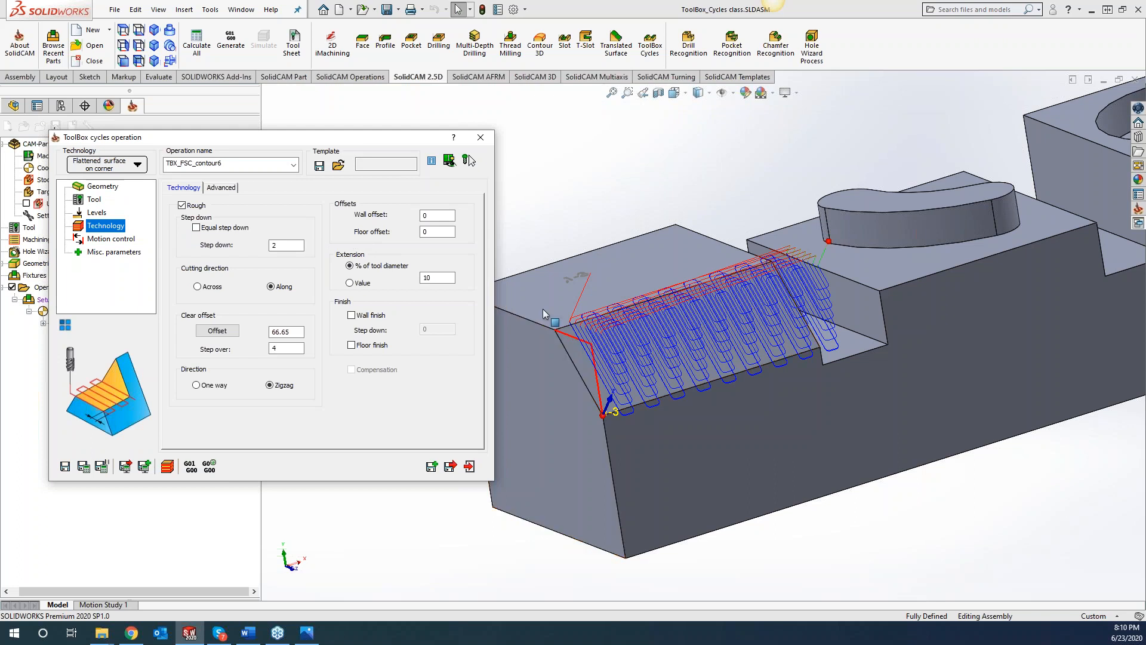
pyautogui.click(959, 532)
pyautogui.moveTo(936, 518); pyautogui.dragTo(929, 518, button='middle')
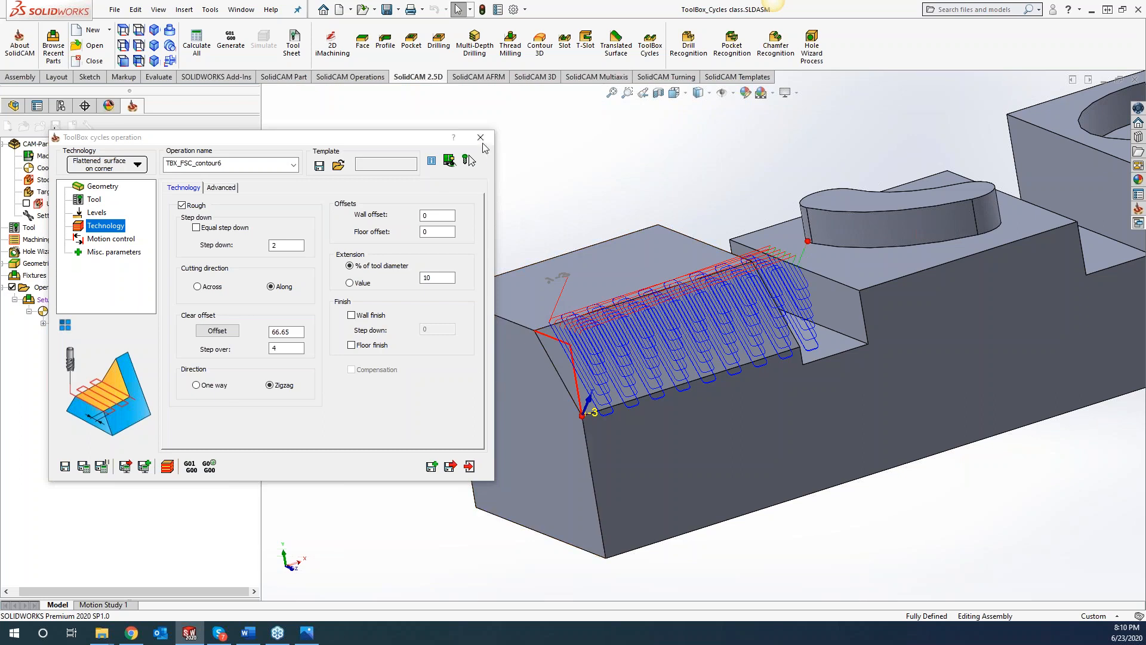
pyautogui.click(480, 138)
pyautogui.click(55, 323)
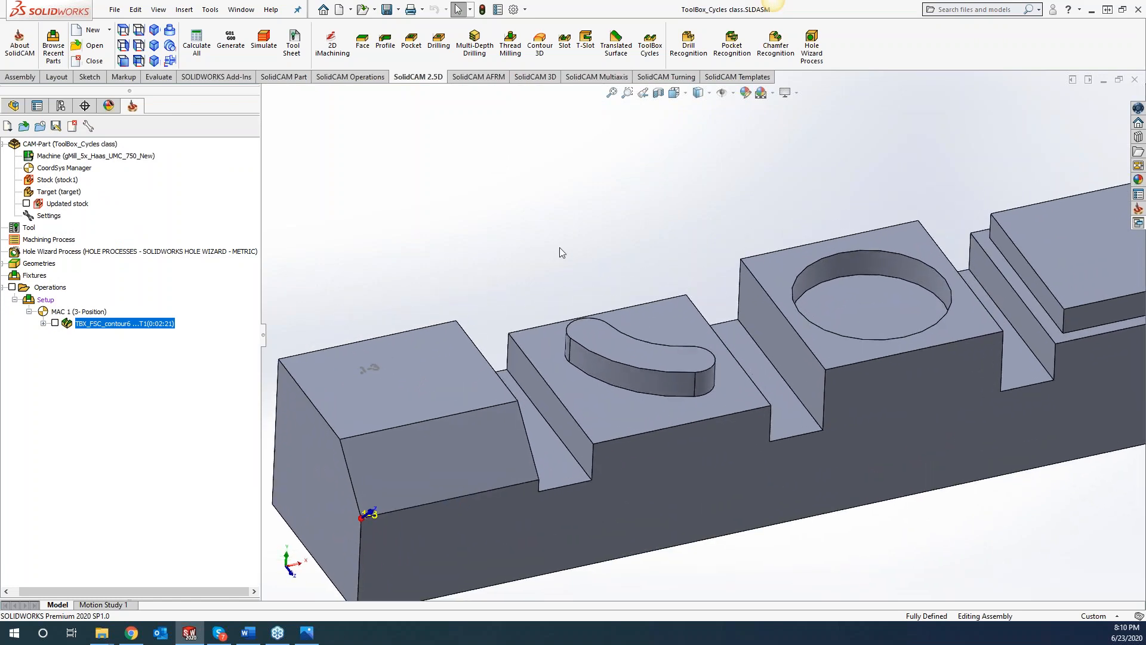
# Create a new ToolBox cycle operation on MAC 1 (1- Position) with the Simple Boss technology
pyautogui.click(652, 56)
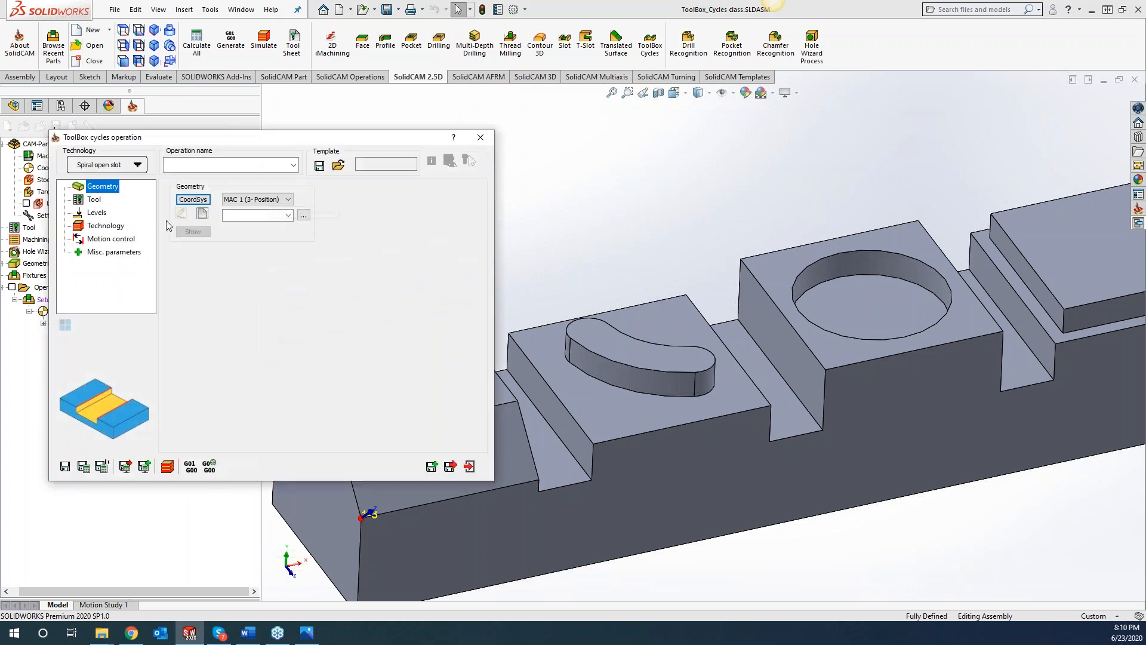
pyautogui.click(265, 200)
pyautogui.click(254, 213)
pyautogui.click(137, 165)
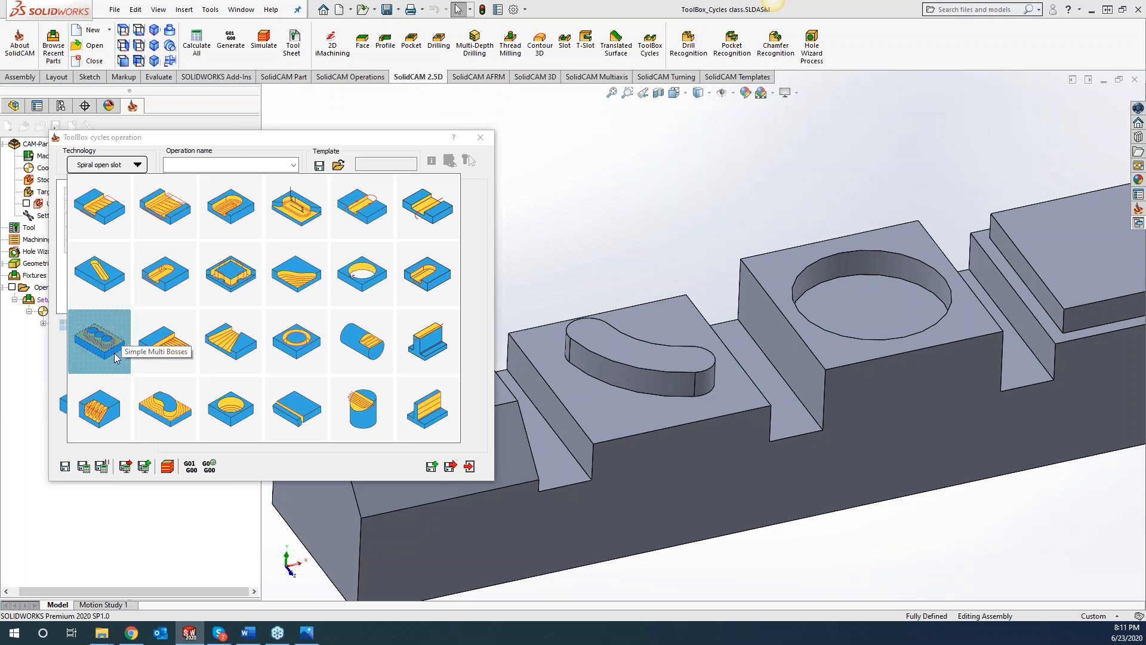
pyautogui.click(165, 406)
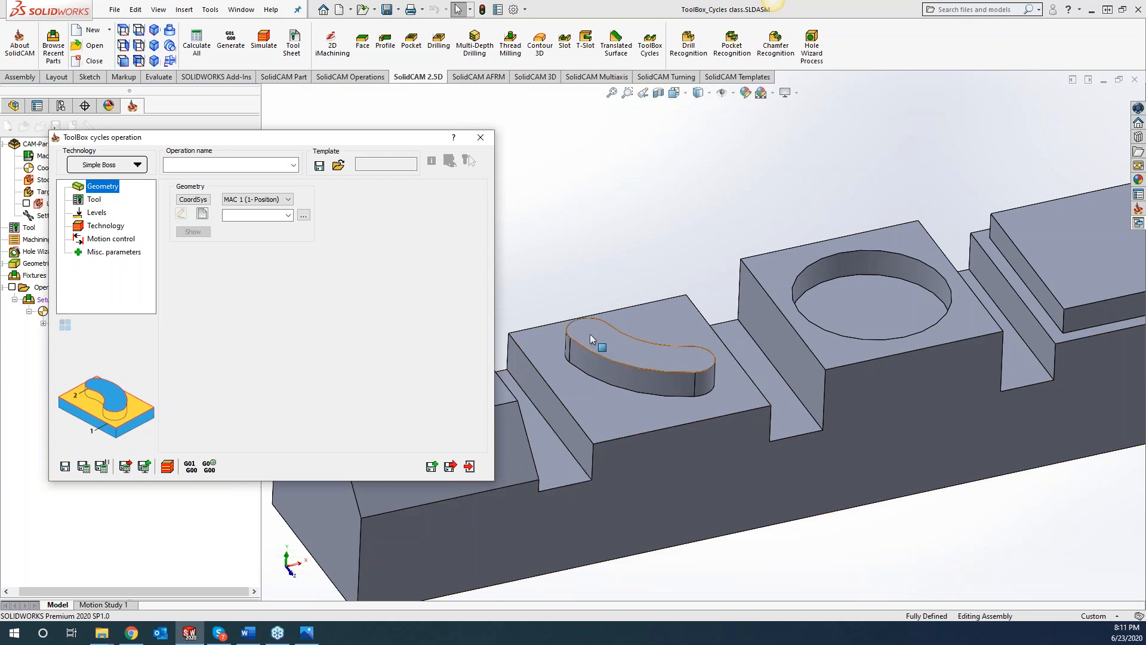
# Define the geometry from the flat face around the curved boss, using its outer edges and the boss outline as chains
pyautogui.click(202, 213)
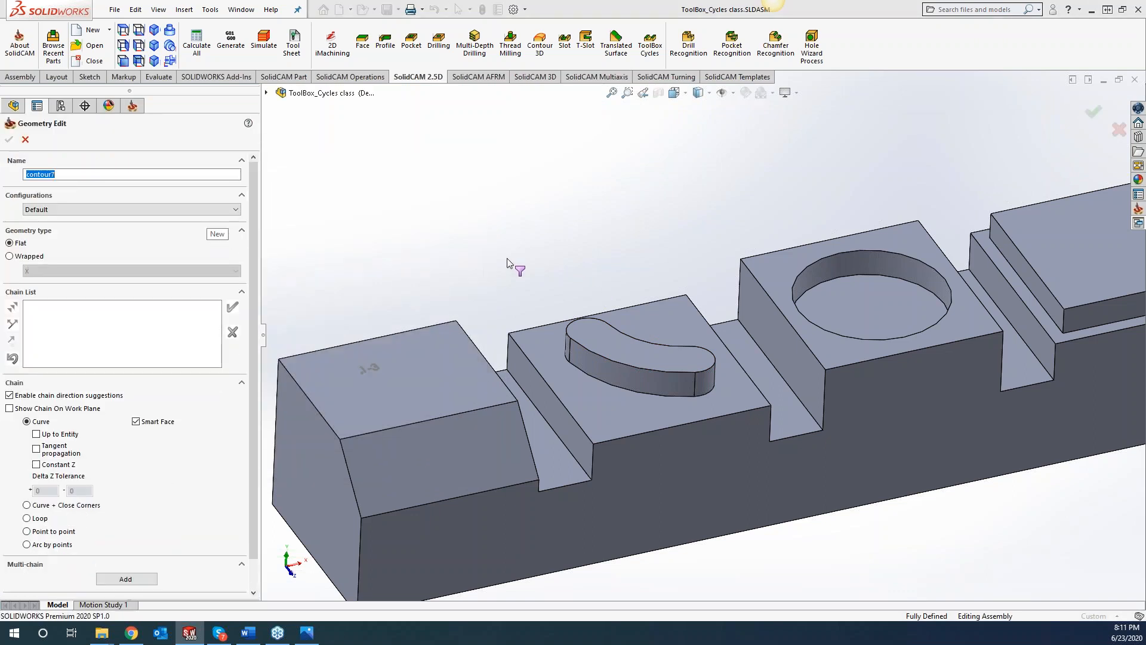
pyautogui.click(540, 359)
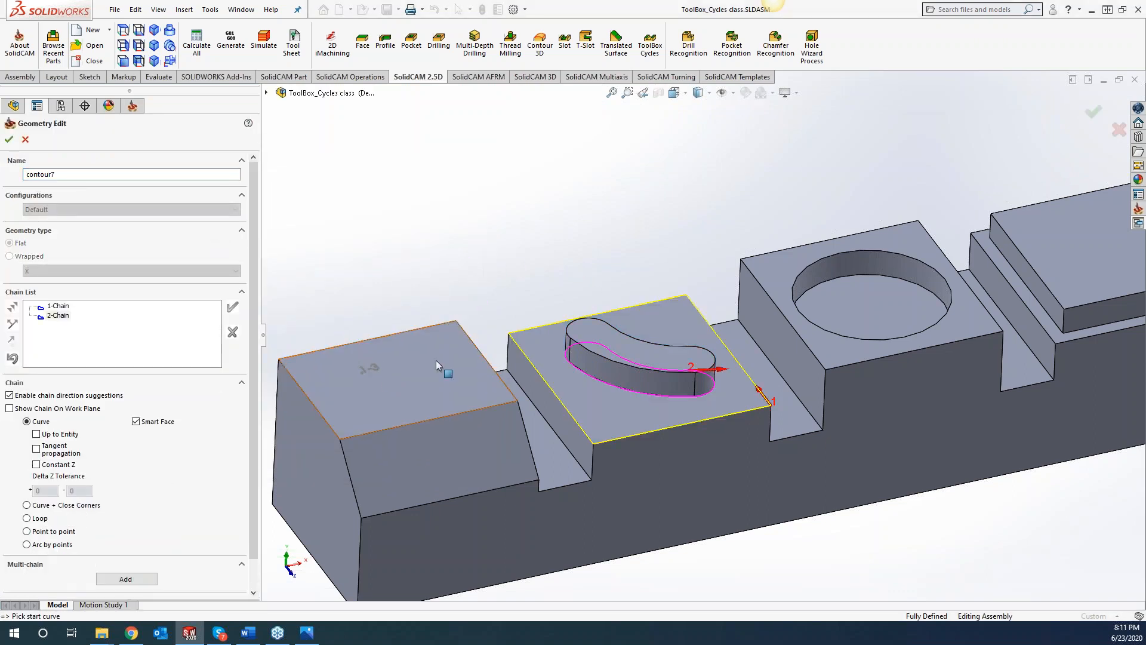
pyautogui.click(10, 140)
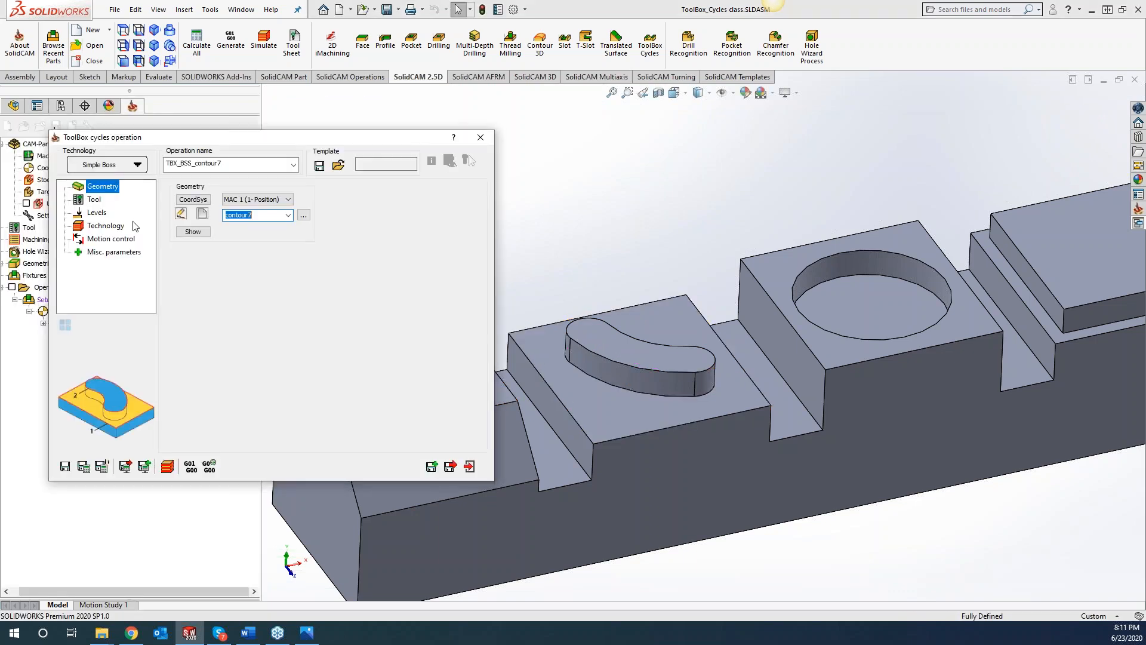
# Assign tool 1, the 10 mm end mill in the spindle, to the Simple Boss operation
pyautogui.click(94, 200)
pyautogui.press('Escape')
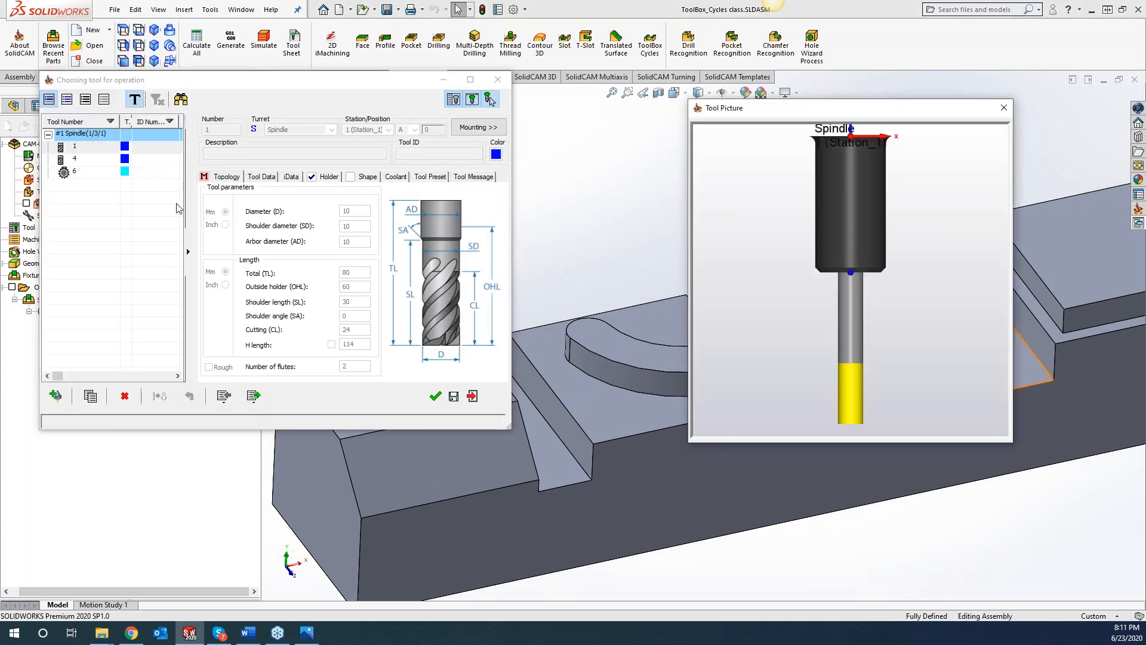
pyautogui.click(107, 147)
pyautogui.click(434, 397)
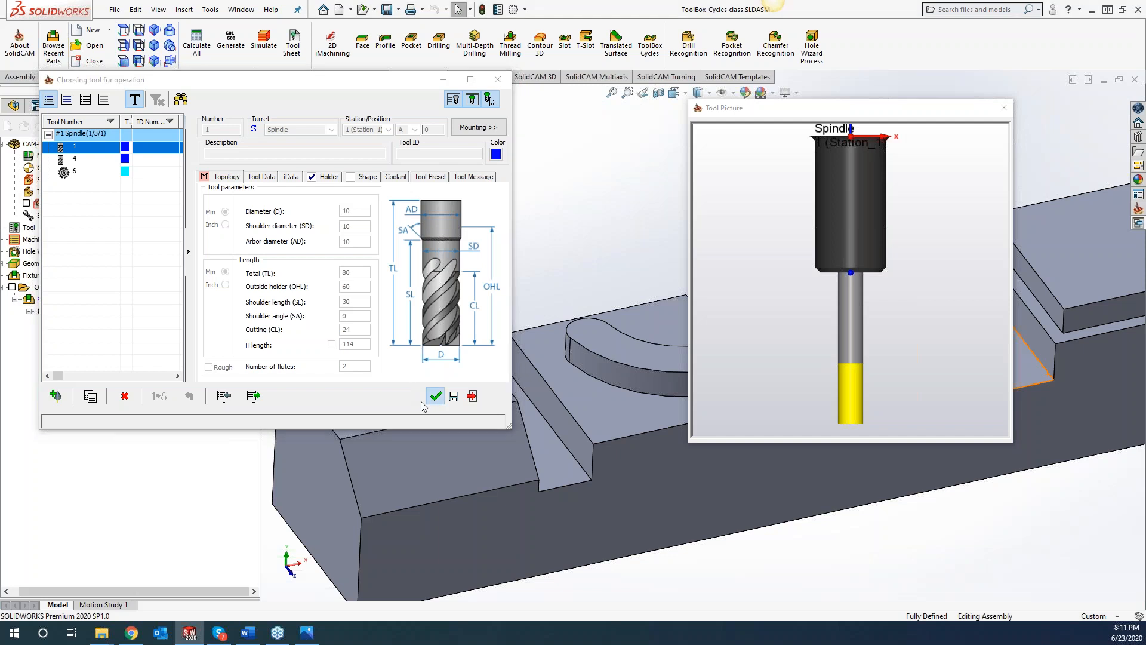
# Define the upper milling level from the curved boss's top face and open the operation's technology parameters
pyautogui.click(97, 212)
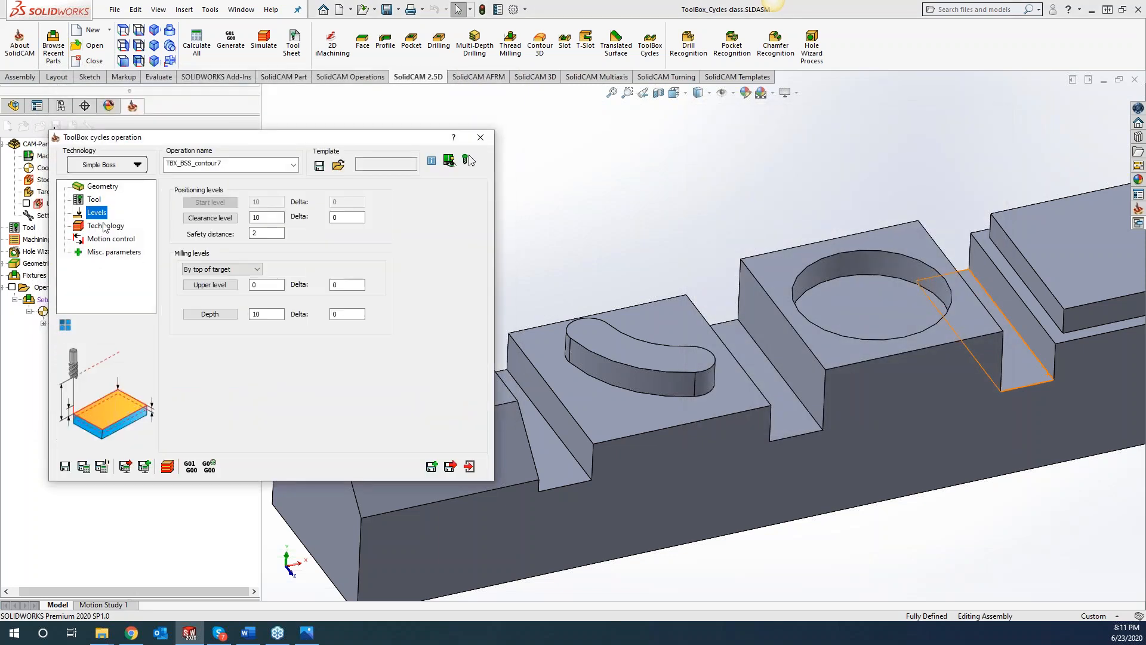
pyautogui.click(272, 285)
pyautogui.click(632, 350)
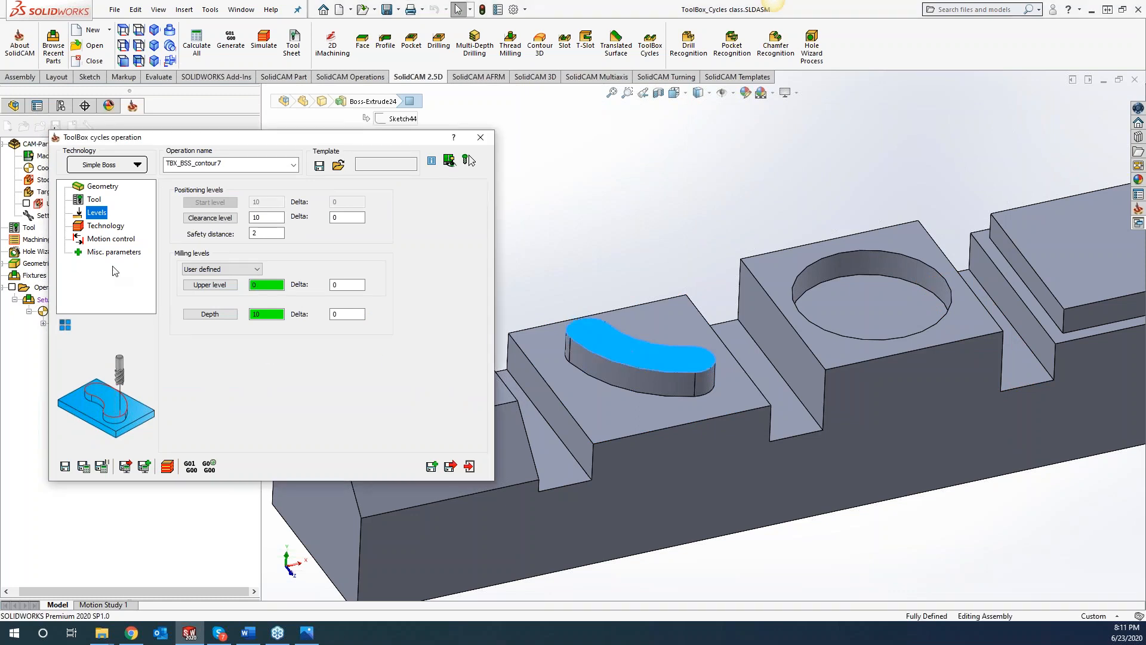
pyautogui.click(99, 227)
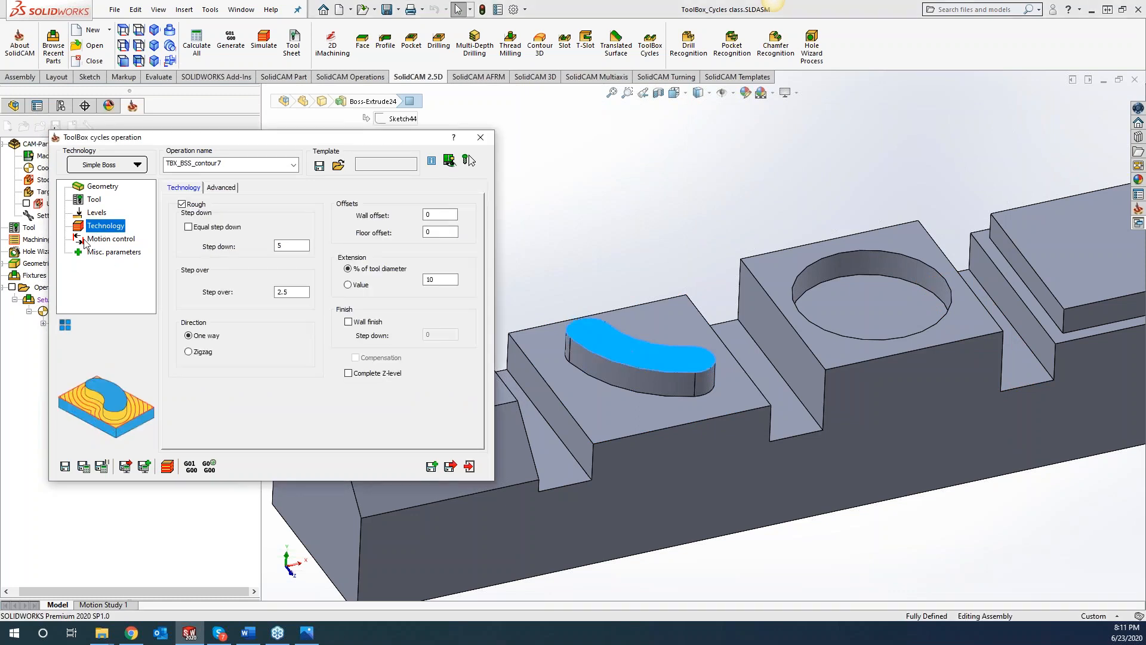
# Set the Simple Boss rough step down to 2 and calculate the toolpath around the curved boss
pyautogui.moveTo(295, 245)
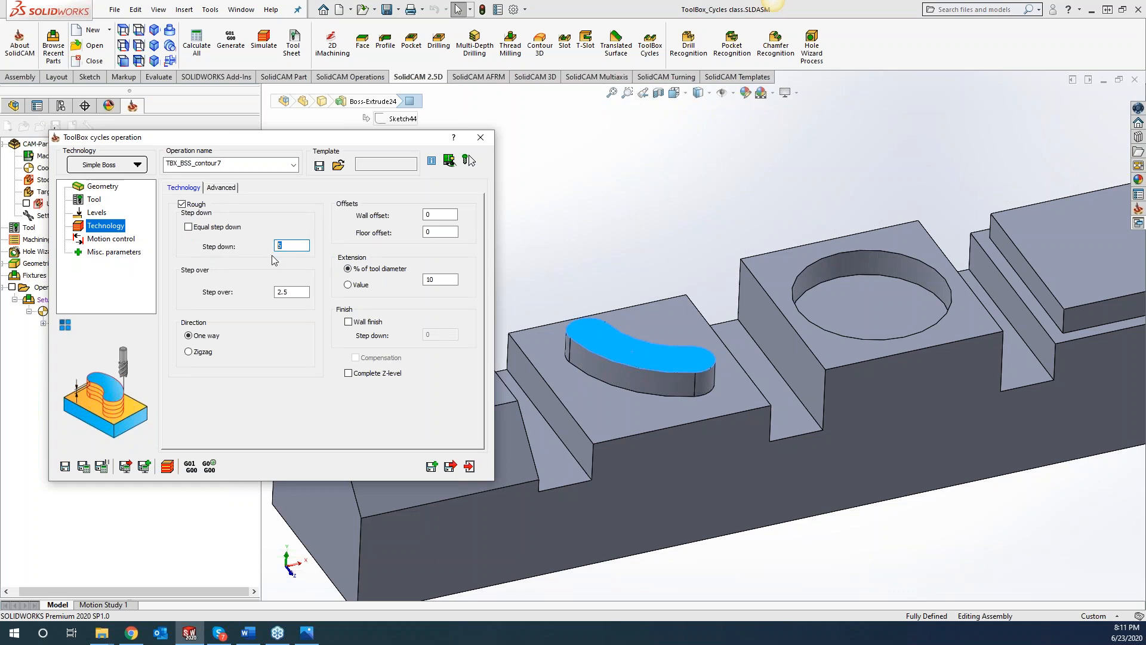
pyautogui.write('2')
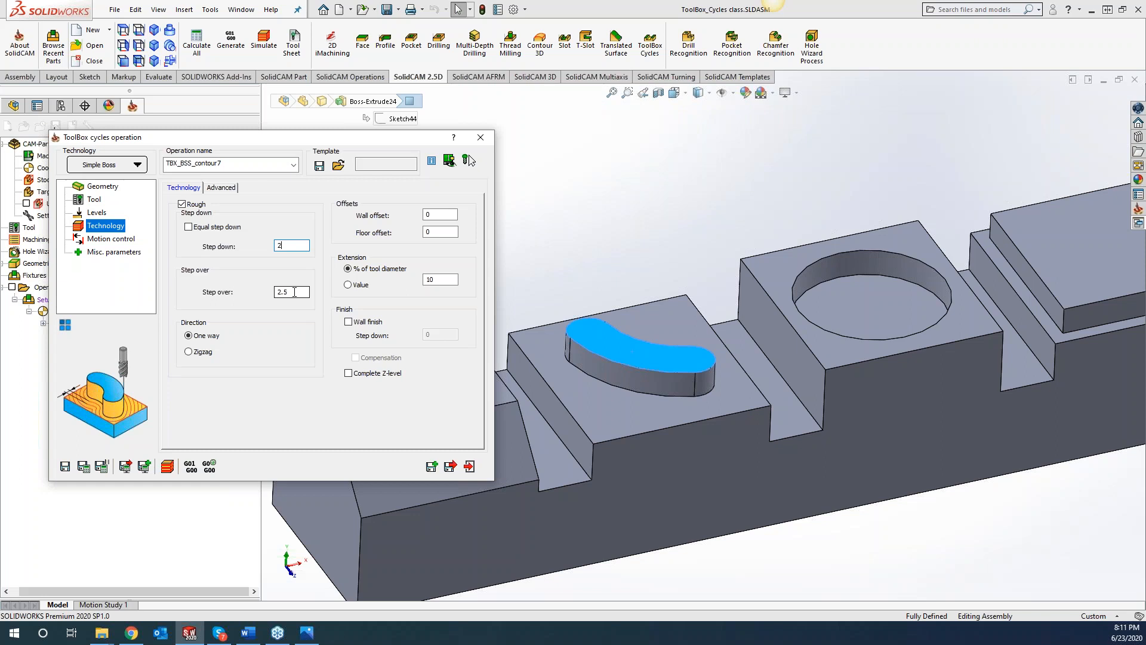
pyautogui.click(83, 466)
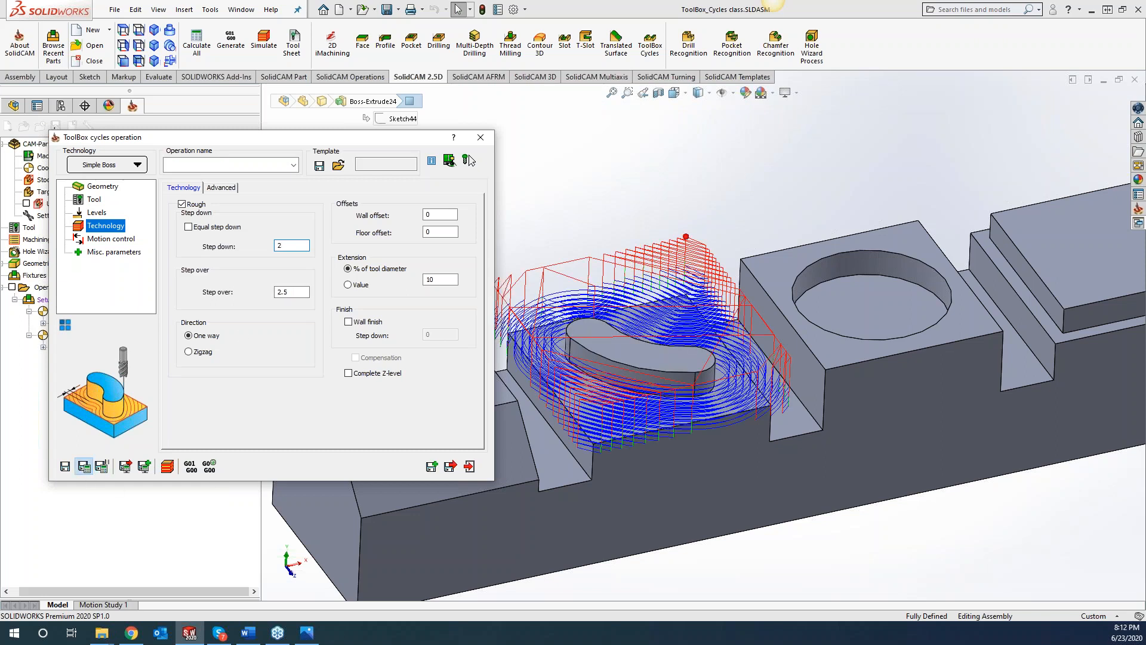
pyautogui.click(780, 538)
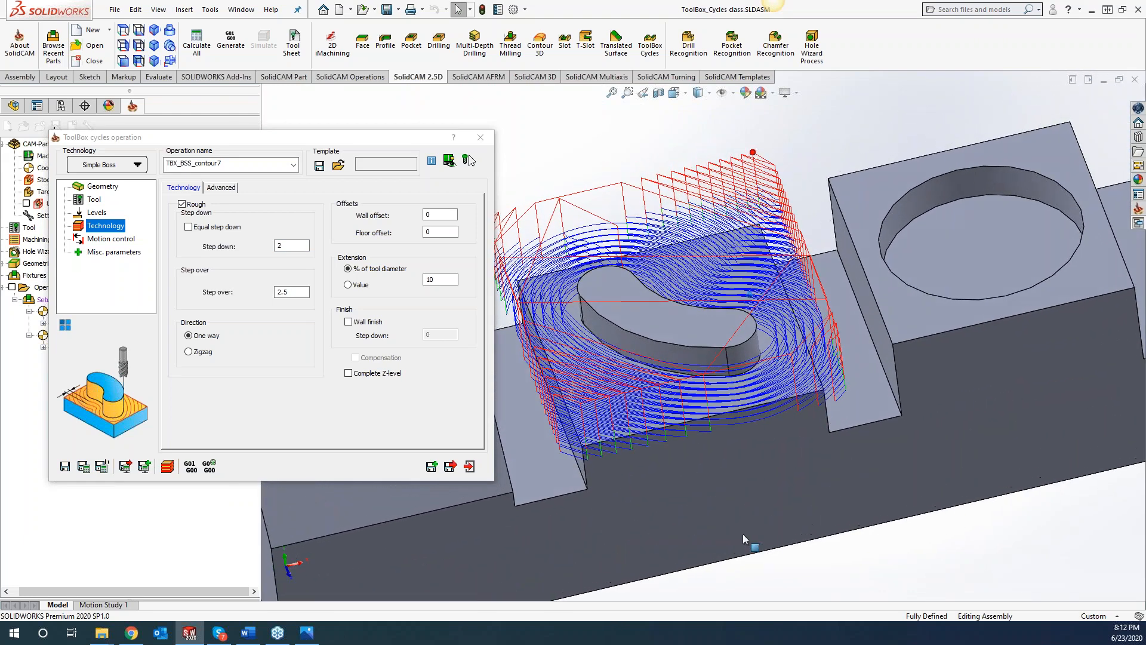
# Set the rough step down to 0 and recalculate the Simple Boss toolpath, inspecting it from above
pyautogui.doubleClick(284, 245)
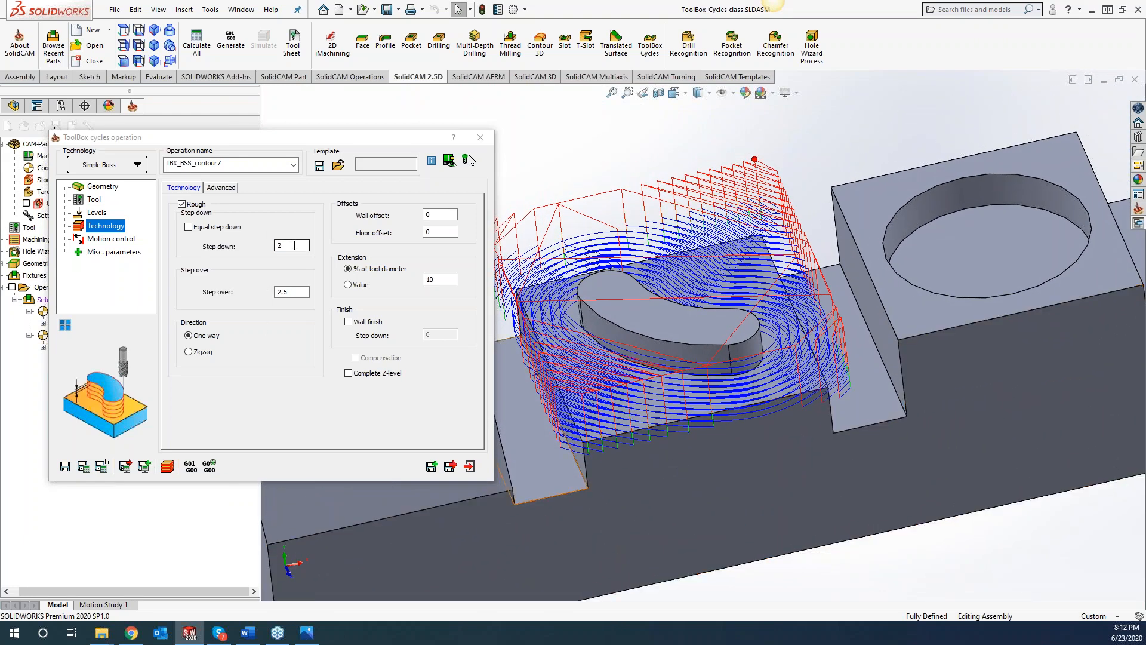
pyautogui.write('0')
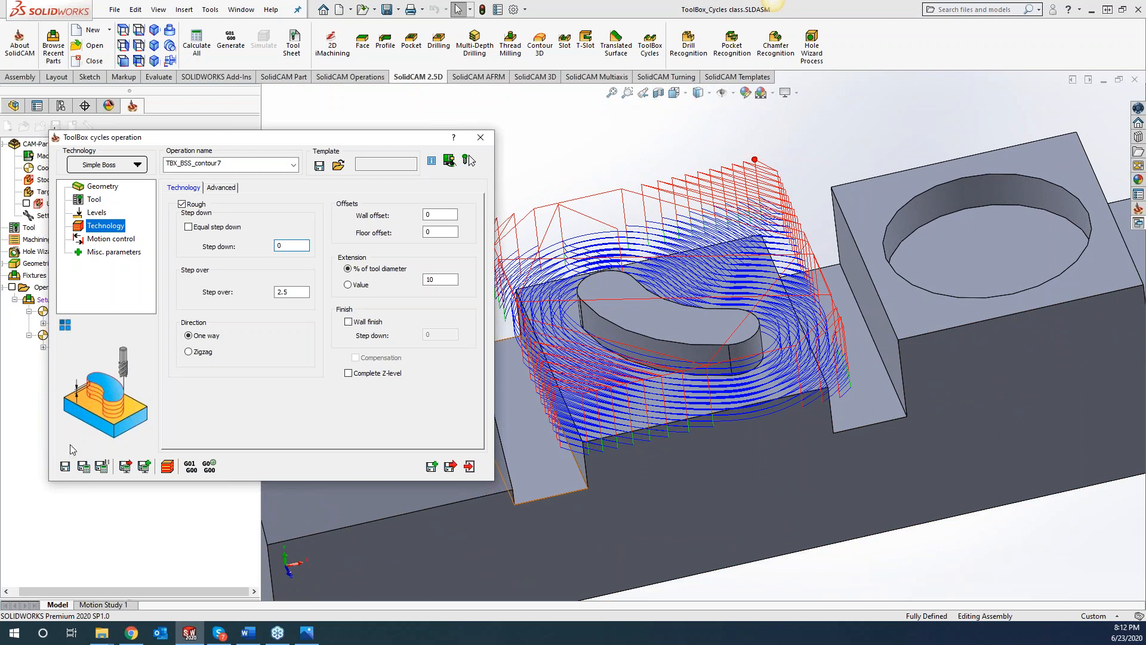
pyautogui.click(84, 467)
pyautogui.click(786, 536)
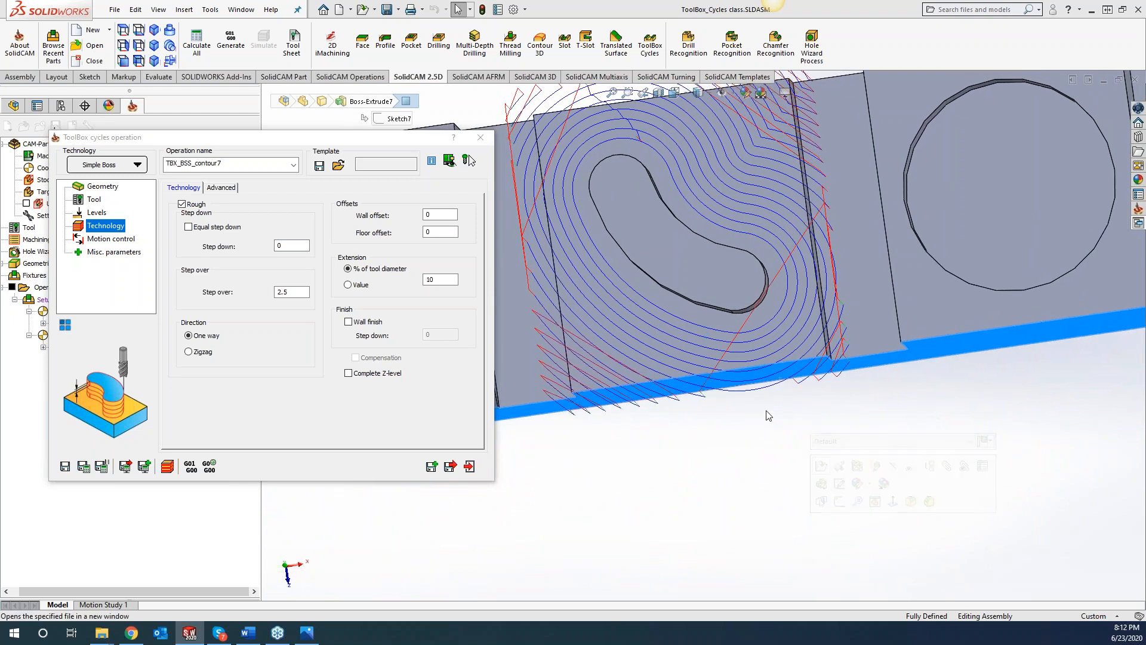
pyautogui.moveTo(766, 410); pyautogui.dragTo(744, 431, button='middle')
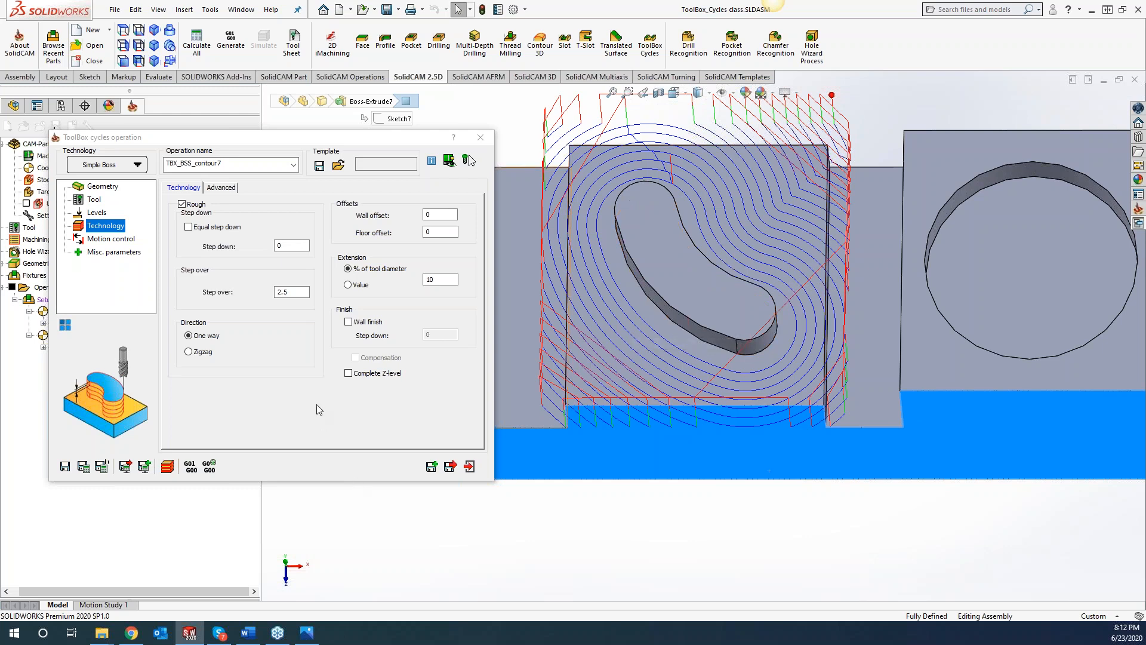
# Change the cutting direction to Zigzag and recalculate the Simple Boss toolpath
pyautogui.click(189, 352)
pyautogui.click(84, 466)
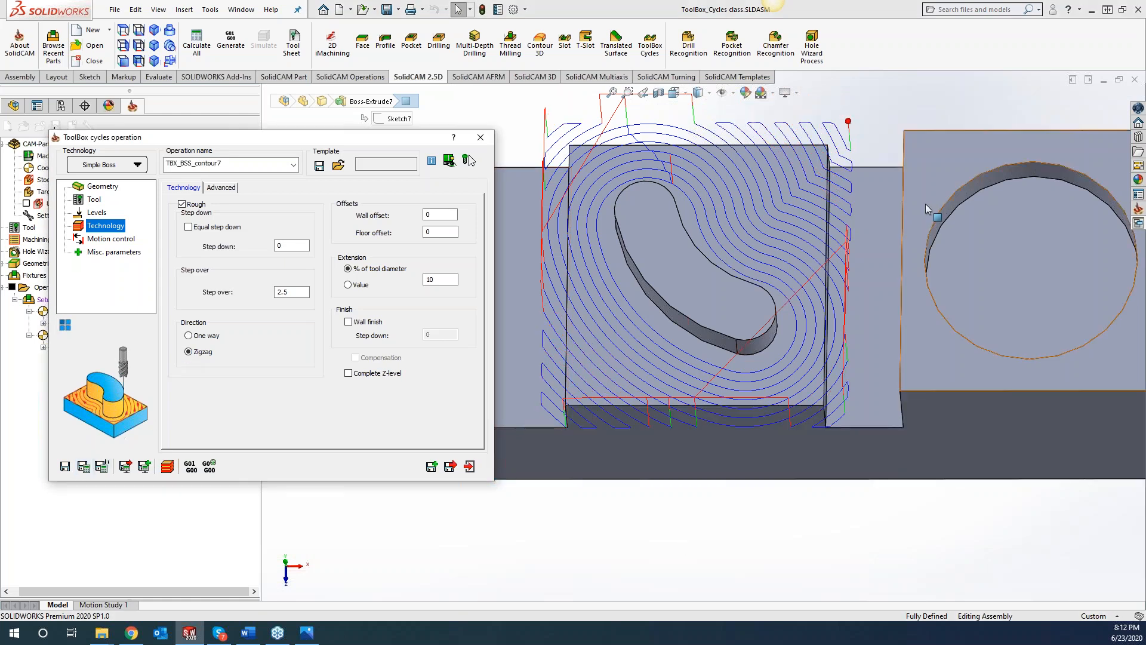
pyautogui.moveTo(884, 112); pyautogui.dragTo(859, 116, button='middle')
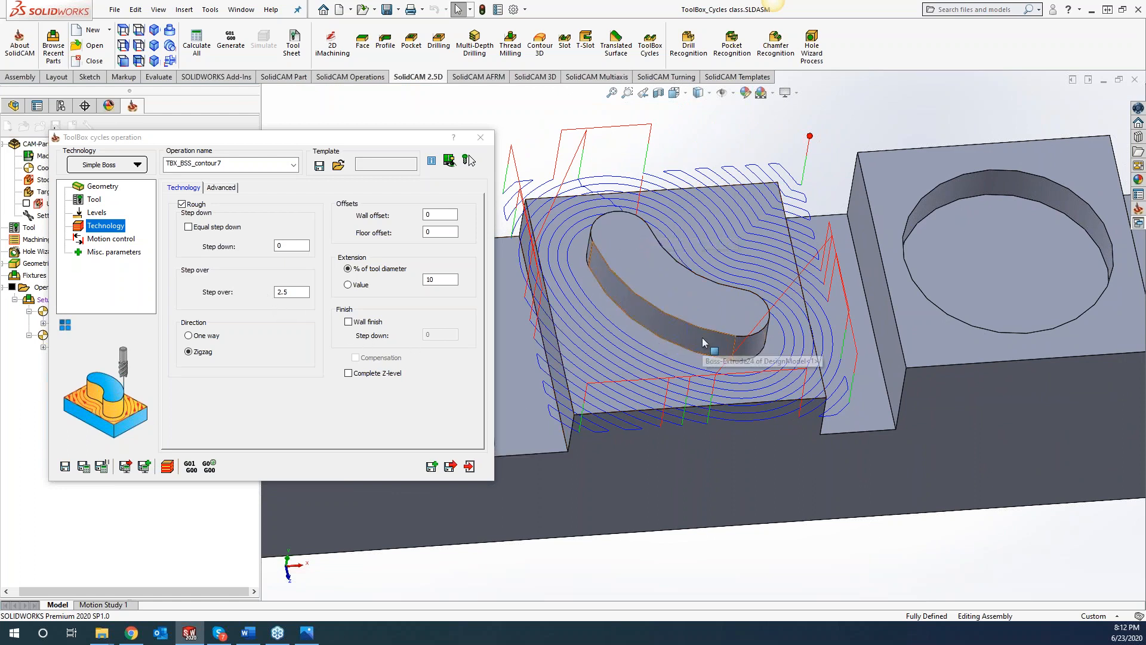
# Enable wall finish with a step down of 1, a wall offset of 0.1 and Compensation, and recalculate the toolpath
pyautogui.click(359, 322)
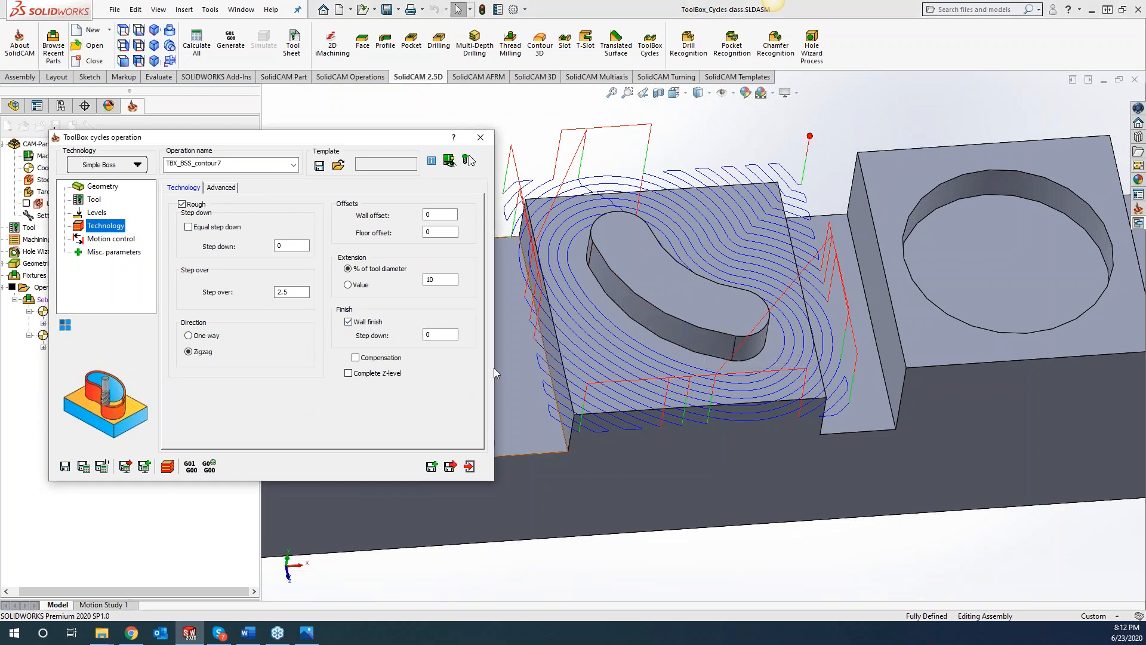
pyautogui.click(453, 333)
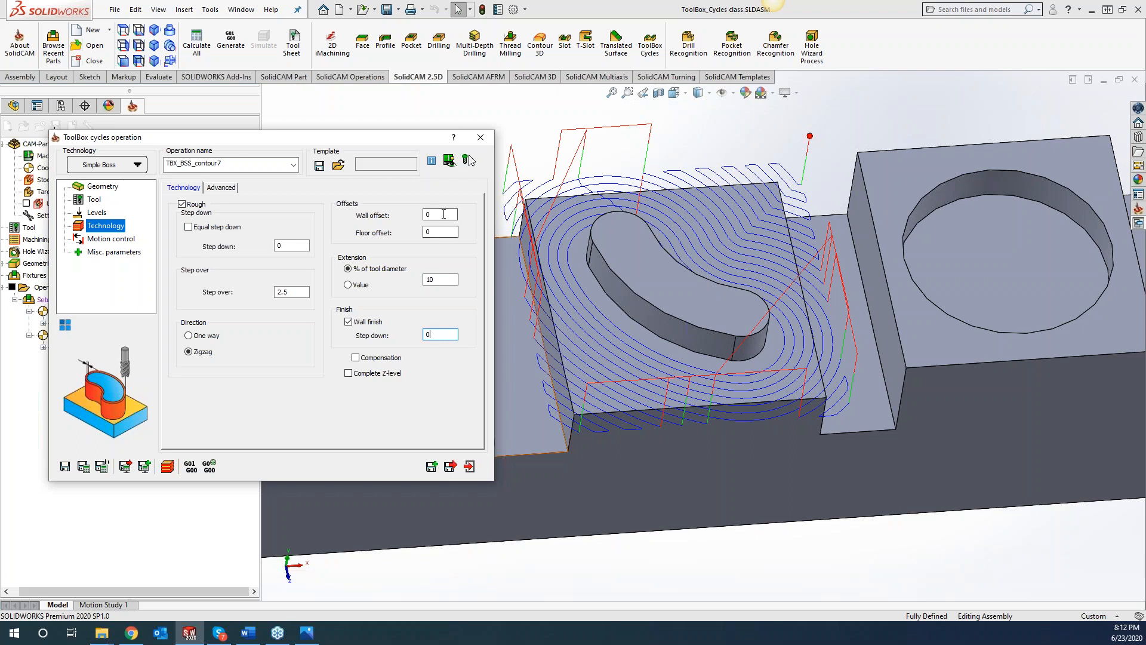
pyautogui.click(426, 232)
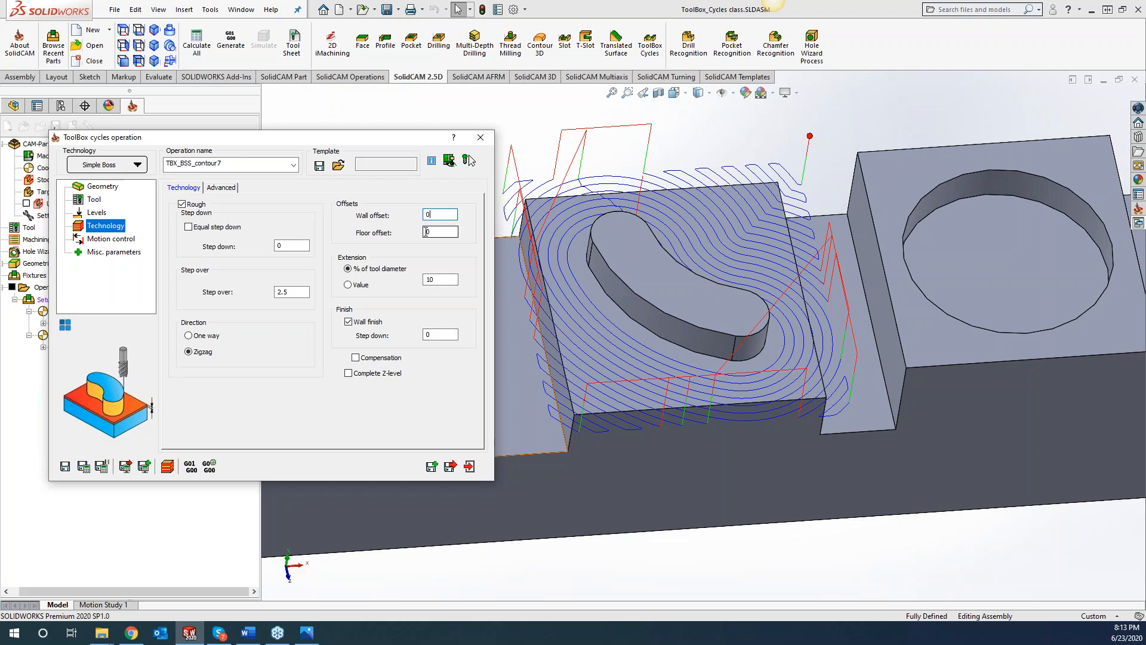
pyautogui.click(439, 334)
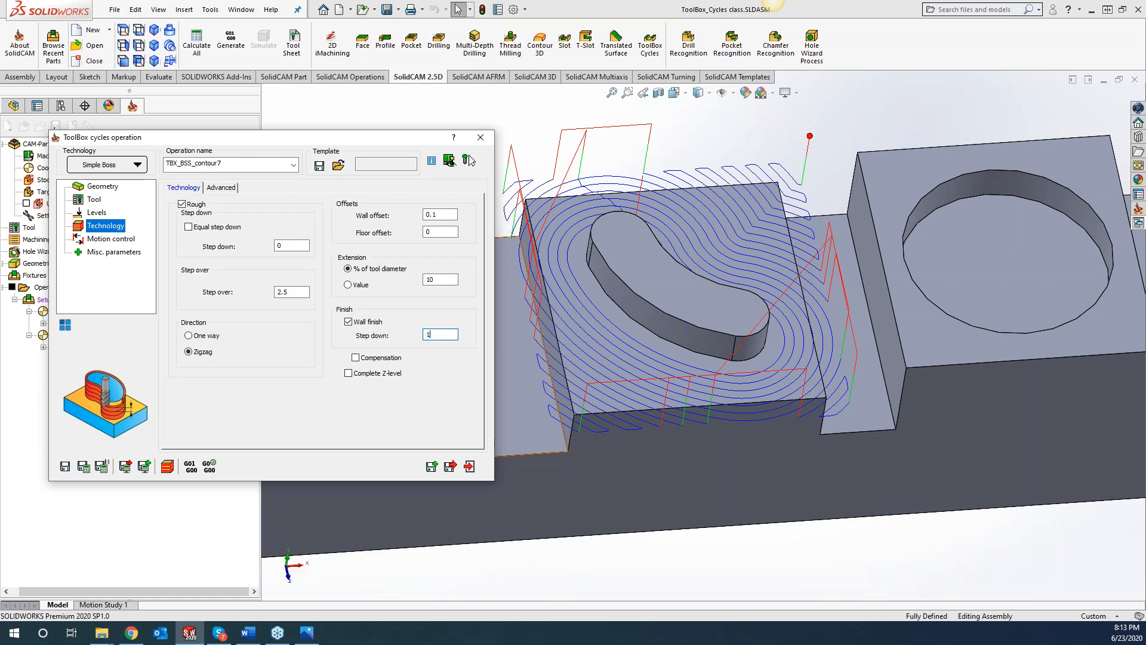
pyautogui.click(356, 358)
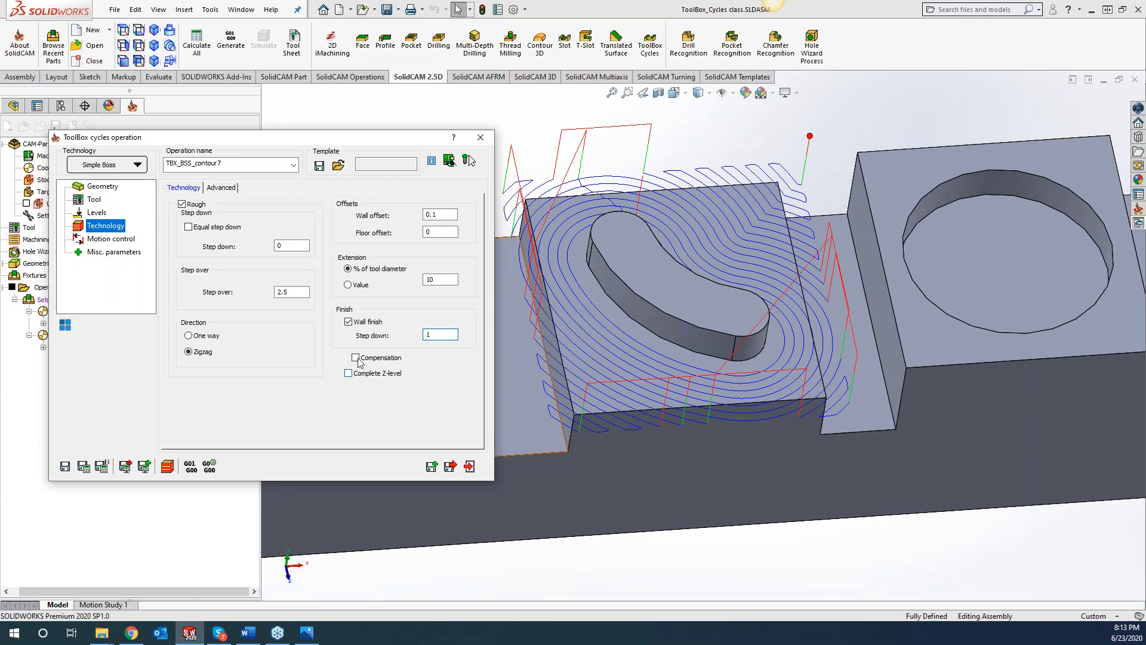
pyautogui.click(83, 466)
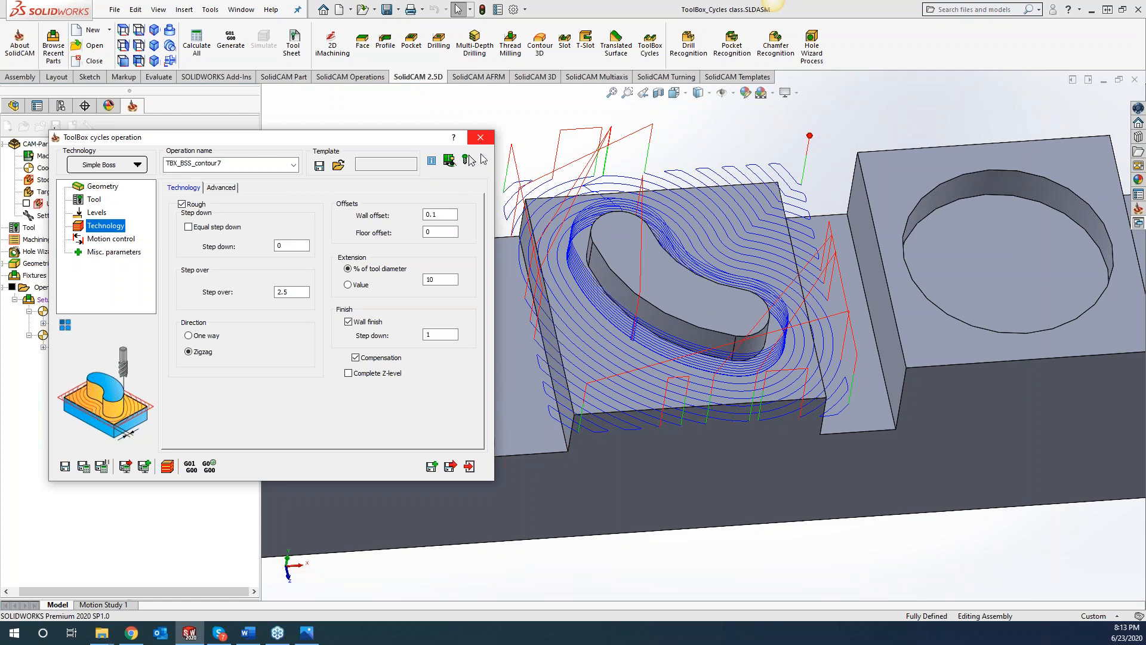
# Disable wall finish, set the wall offset to 0, recalculate, and close the Simple Boss operation with its toolpath hidden
pyautogui.click(348, 321)
pyautogui.doubleClick(431, 214)
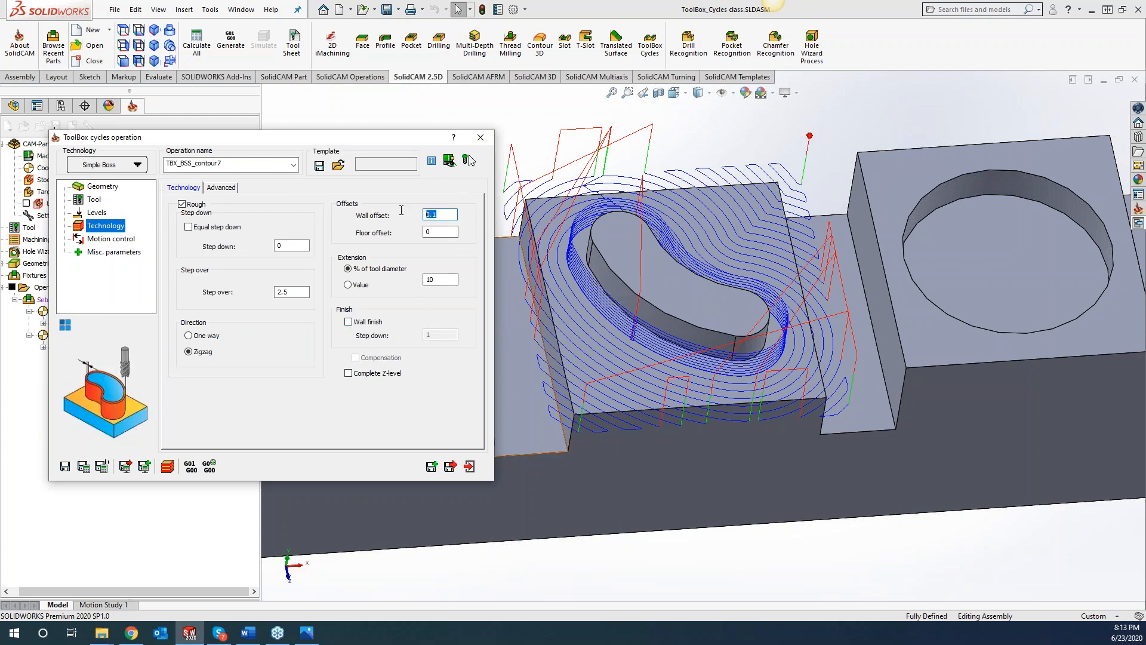
pyautogui.write('0')
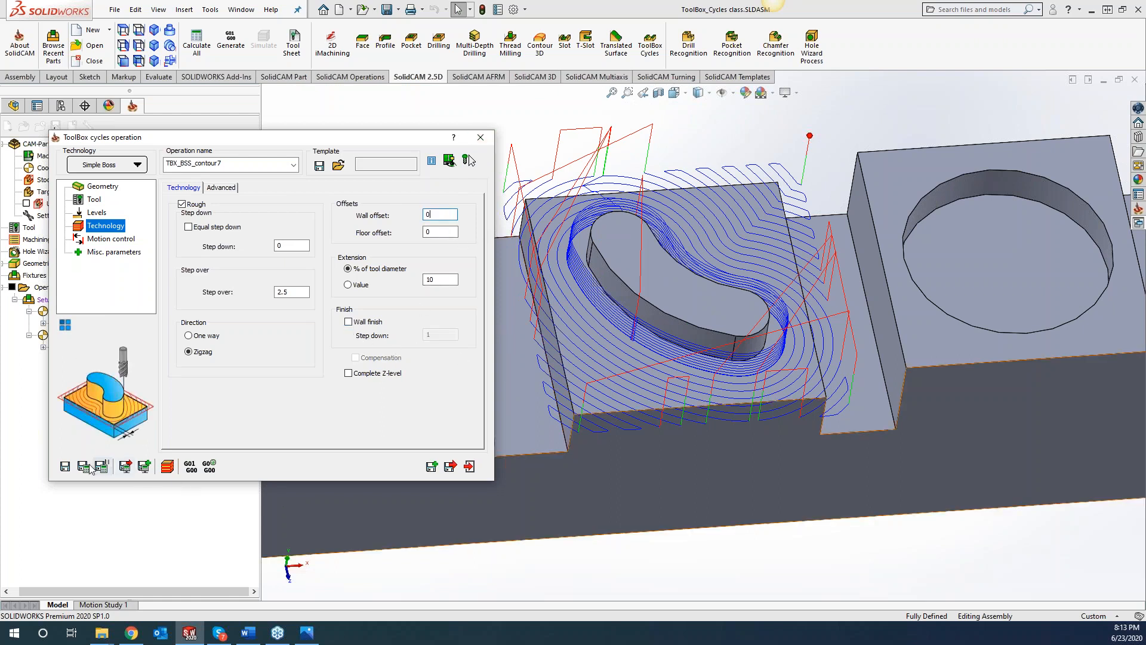
pyautogui.click(84, 466)
pyautogui.click(480, 137)
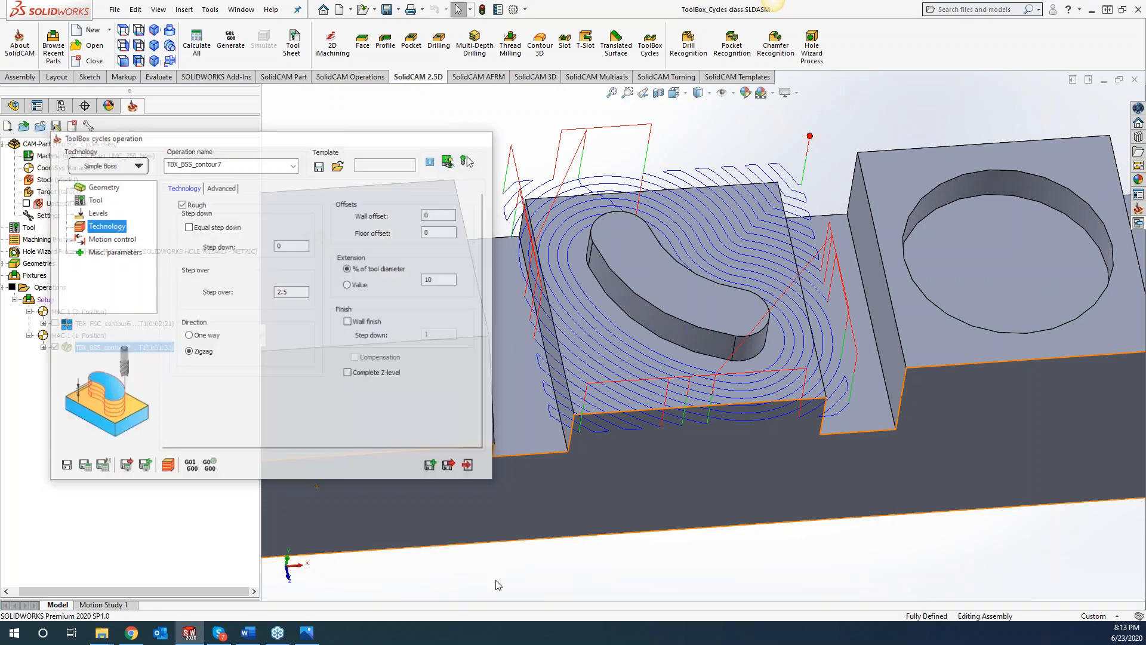
pyautogui.click(54, 346)
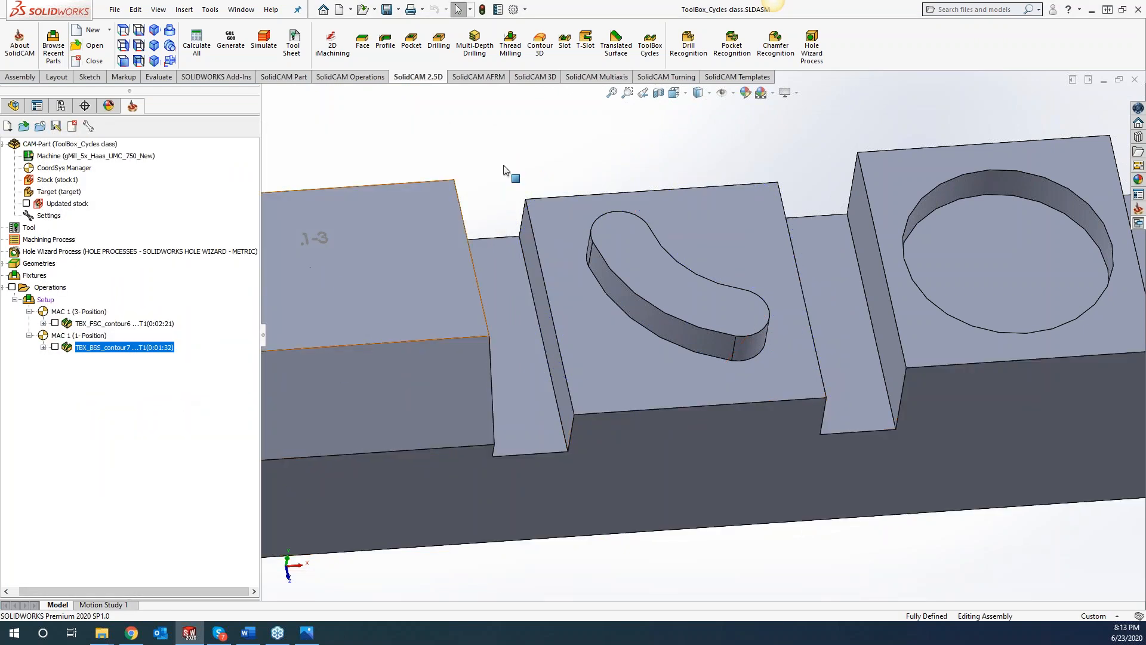
# Create a Pocket operation using the flat face around the curved boss as geometry, with an open edges offset of 0
pyautogui.click(416, 43)
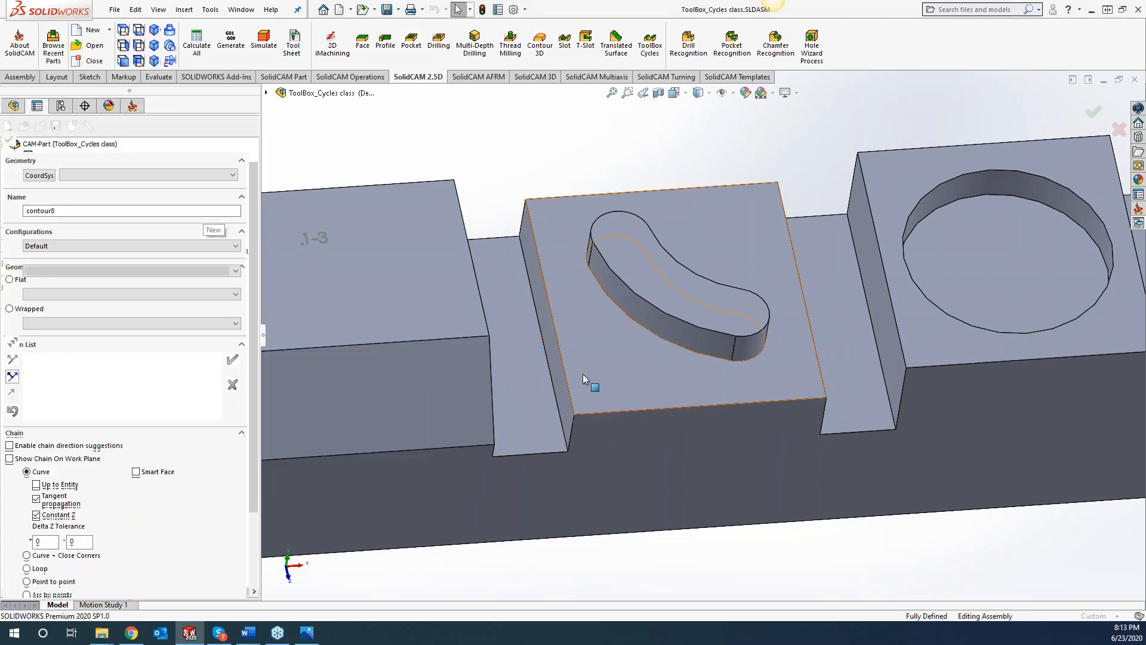
pyautogui.click(628, 367)
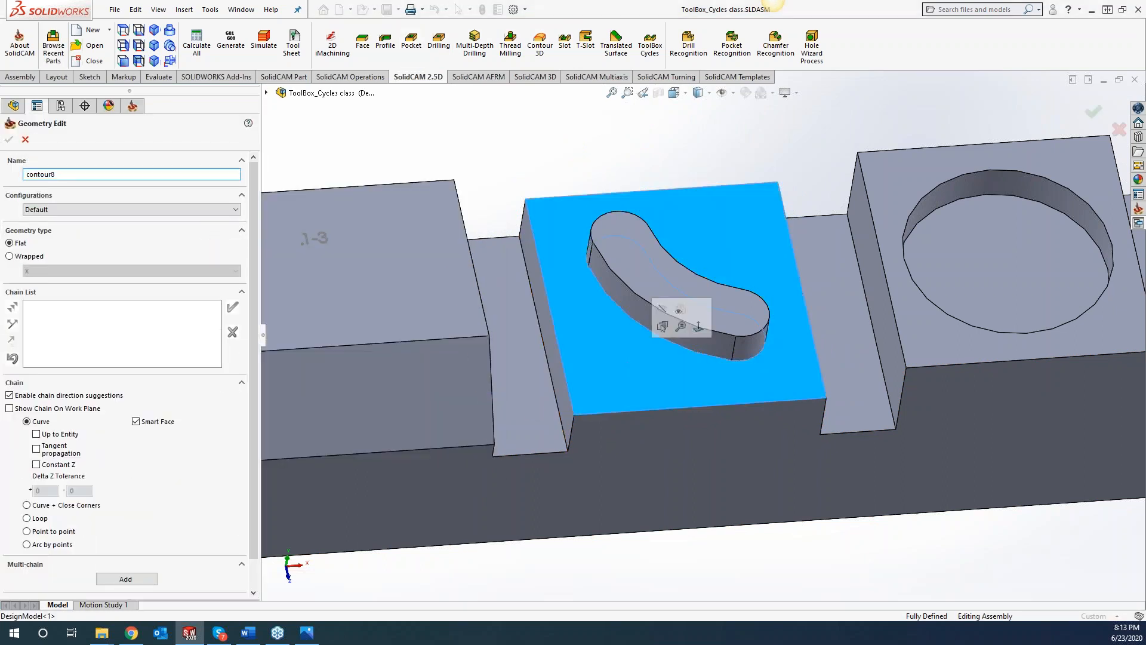
pyautogui.click(9, 139)
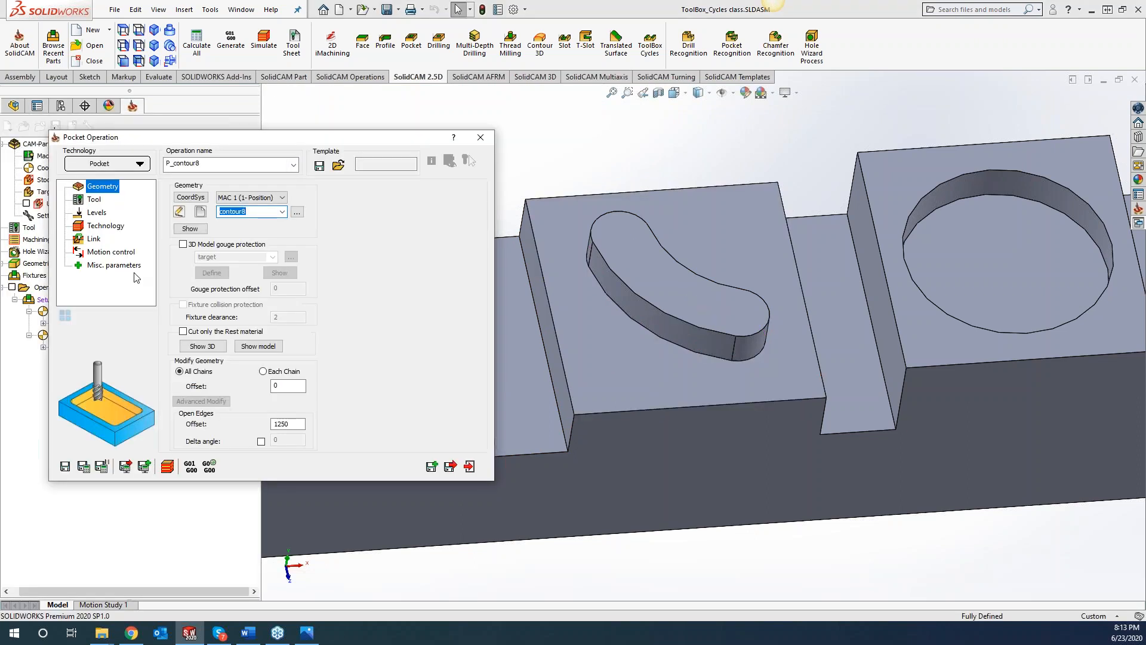
pyautogui.doubleClick(287, 423)
pyautogui.write('0')
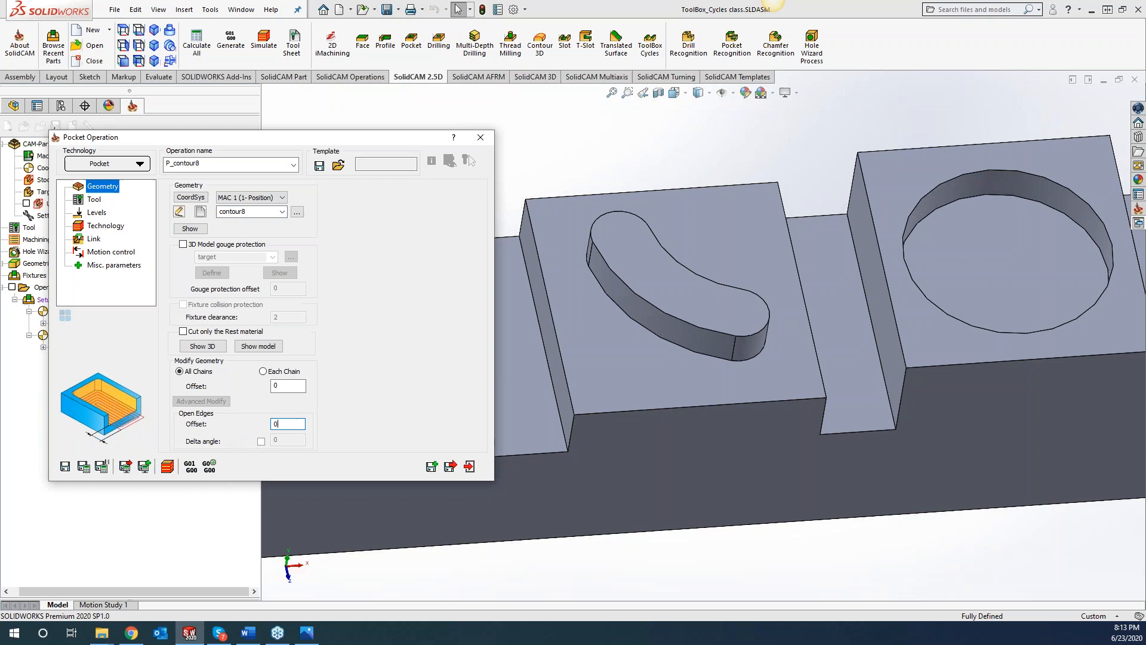
# Assign tool 1, the 10 mm end mill, to the Pocket operation and define a pocket depth of 10
pyautogui.click(94, 201)
pyautogui.click(231, 370)
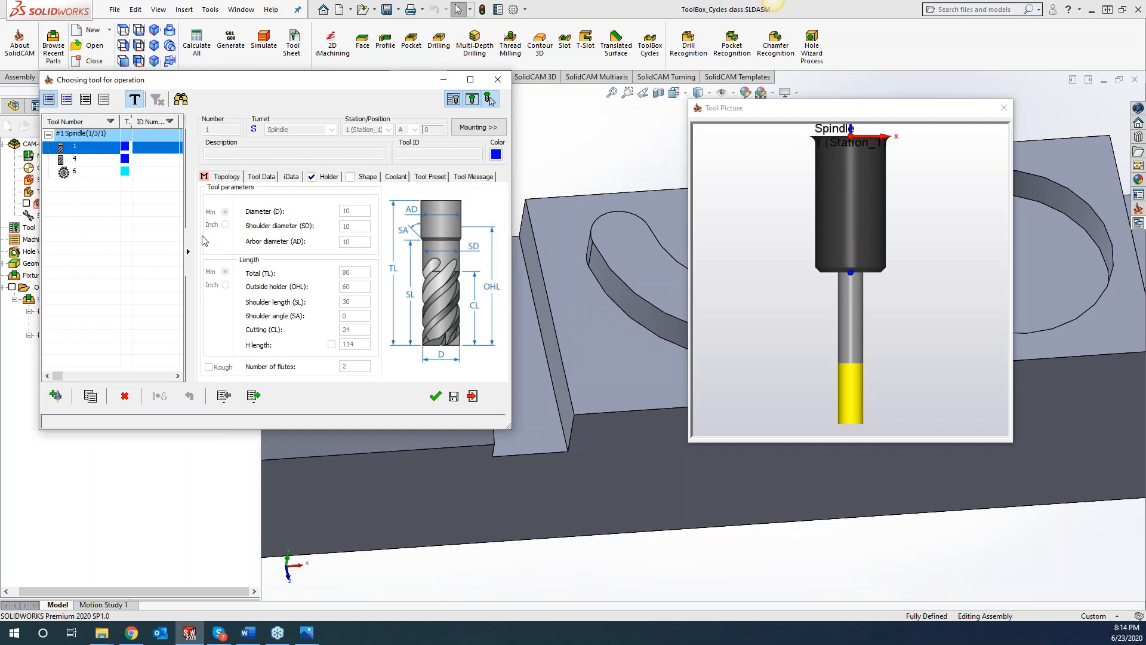
pyautogui.click(435, 396)
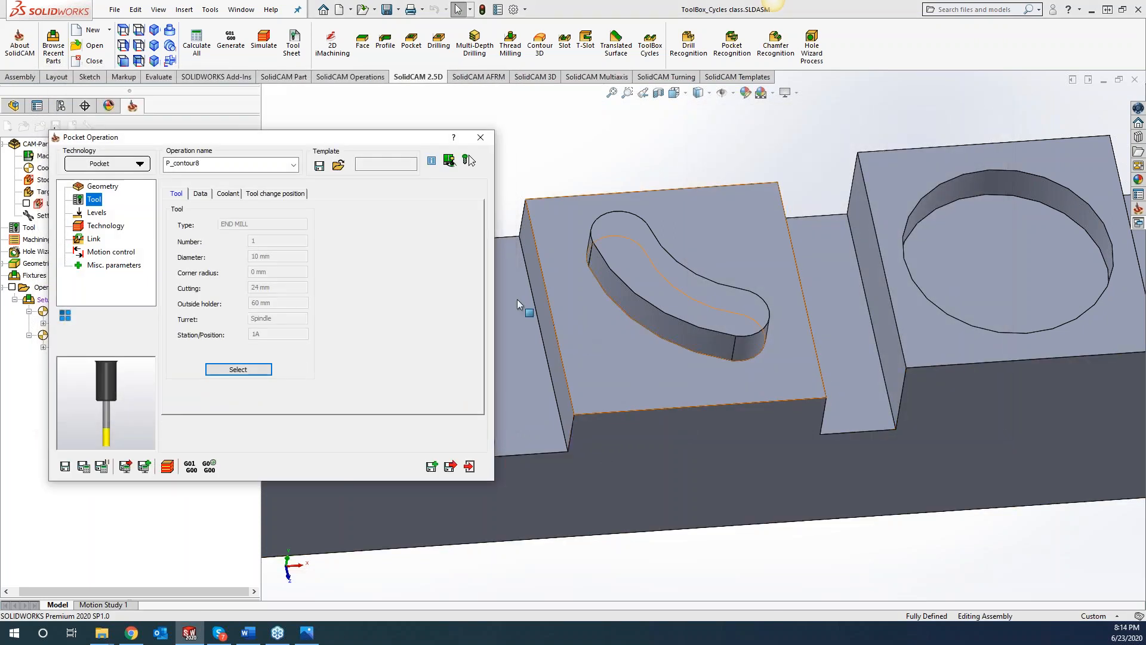
pyautogui.click(96, 212)
pyautogui.click(209, 365)
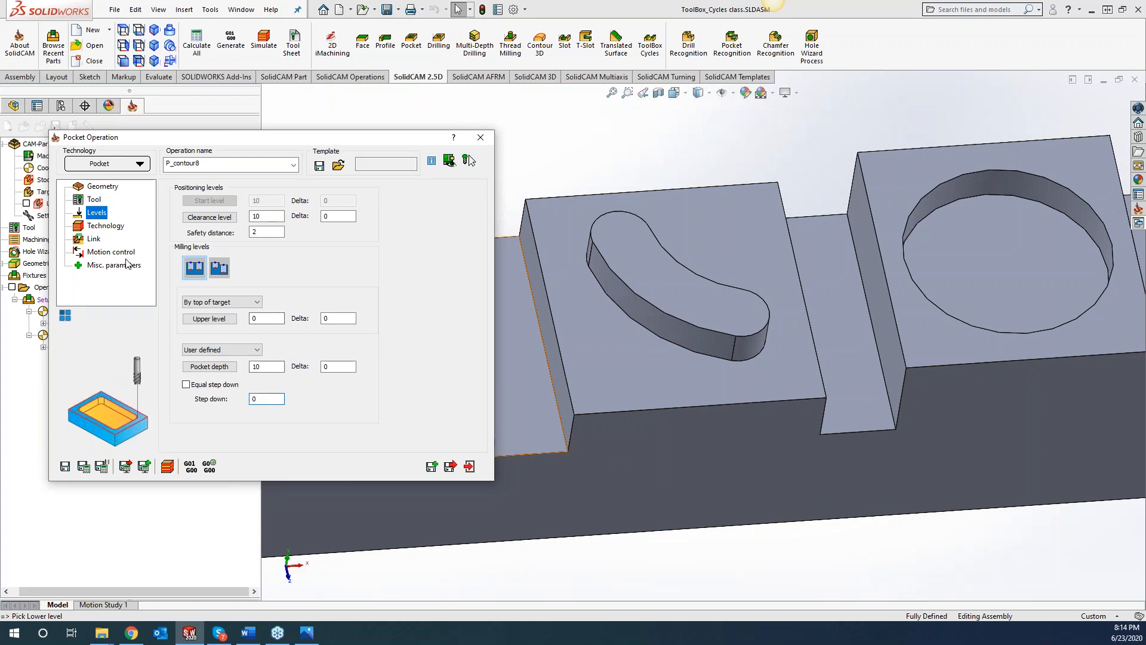
# Calculate the pocket toolpath with Contour technology, using a one-way profile strategy with approach from outside, and inspect it from above
pyautogui.click(103, 225)
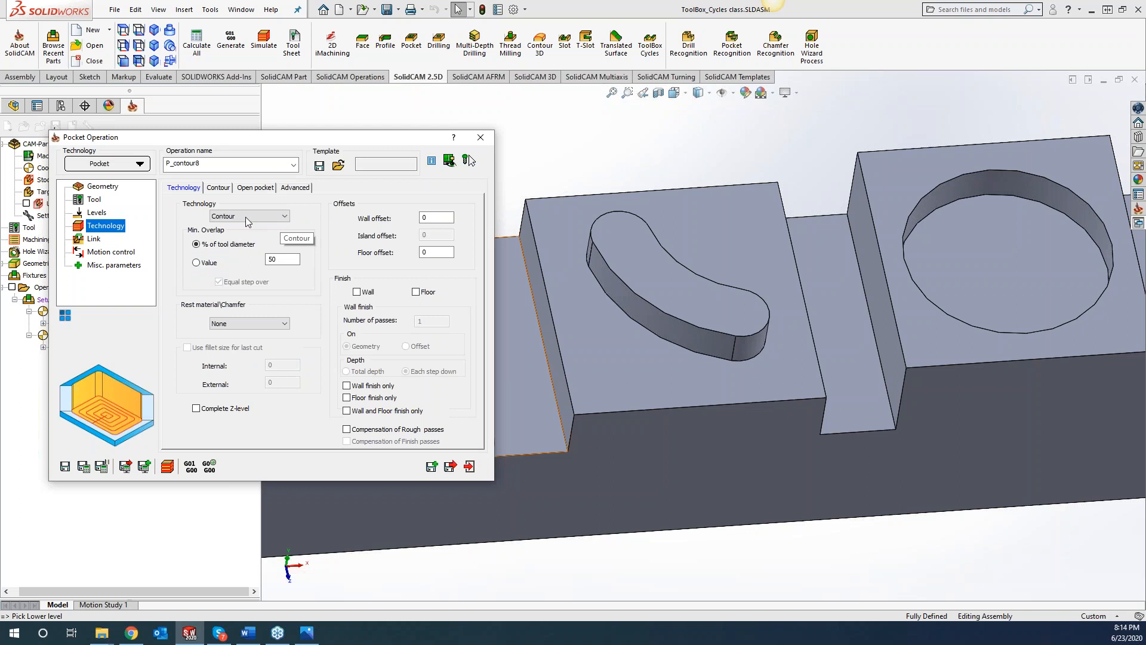
pyautogui.click(219, 188)
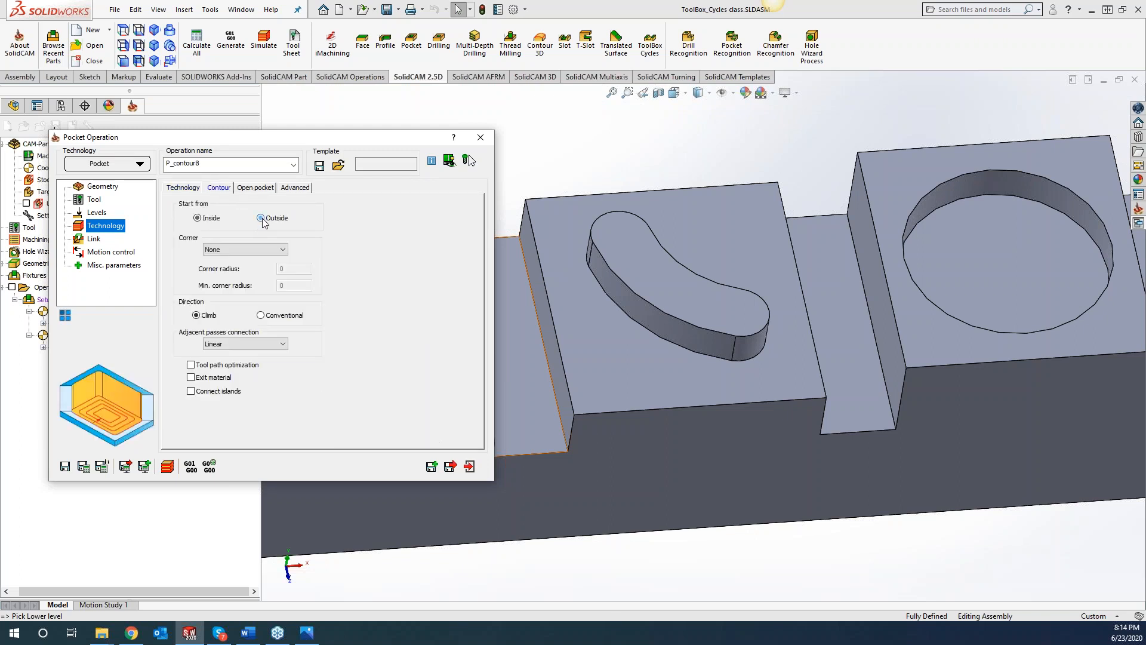
pyautogui.click(250, 190)
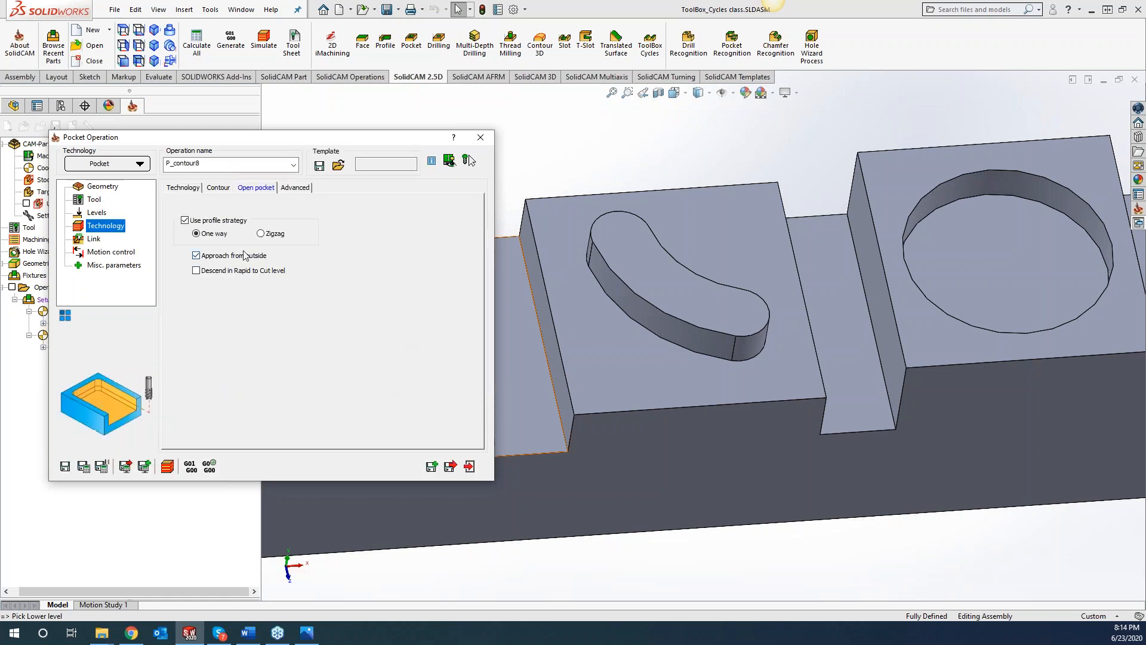
pyautogui.click(86, 469)
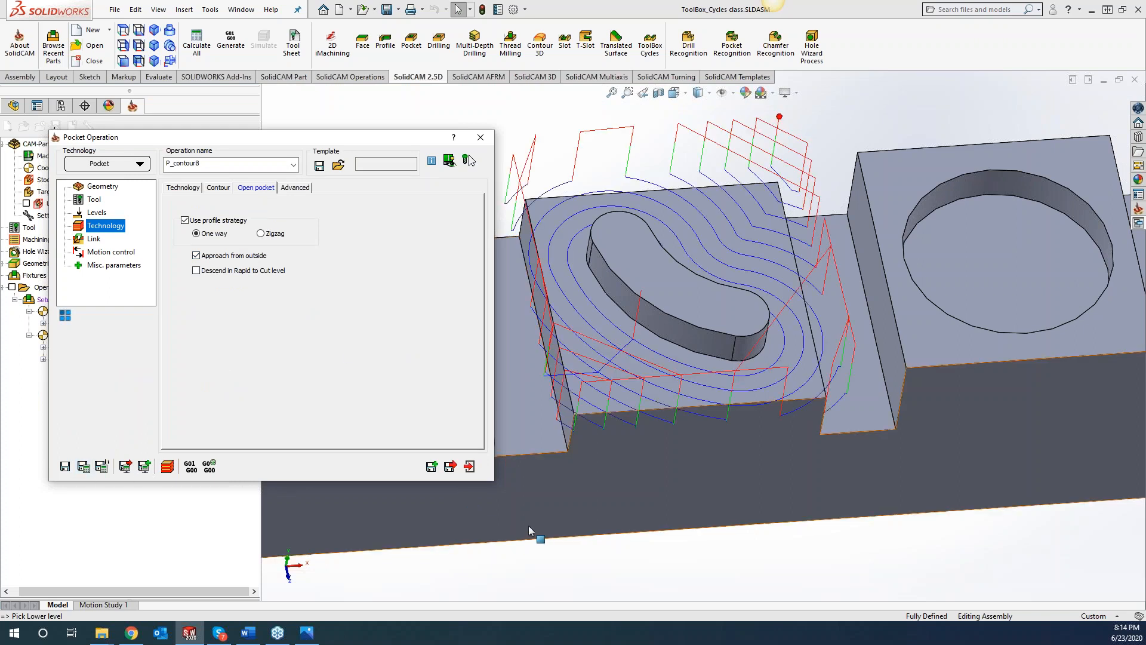
pyautogui.click(667, 504)
pyautogui.moveTo(666, 504); pyautogui.dragTo(507, 517, button='middle')
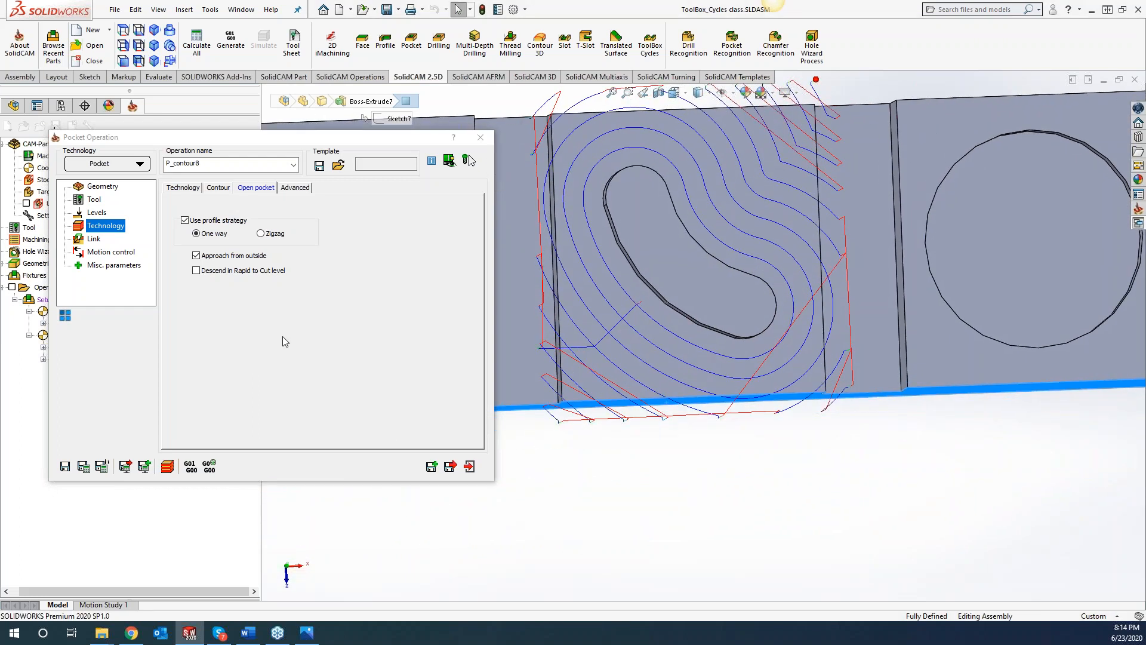
# Define the pocket's minimum overlap by value and set it to 8
pyautogui.click(190, 189)
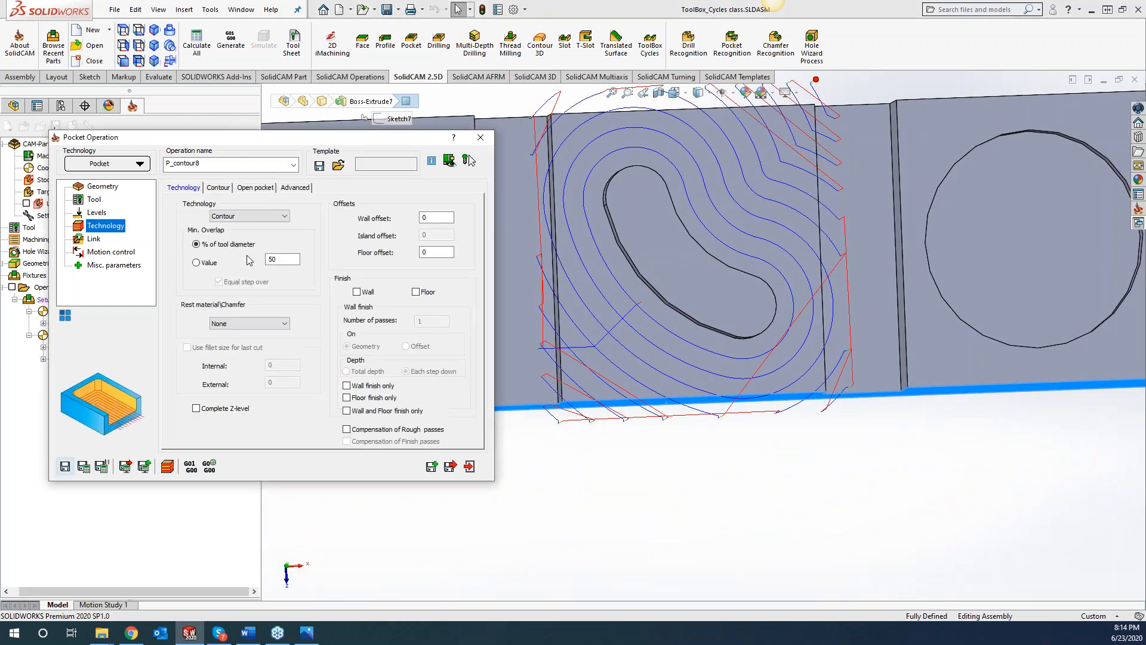
pyautogui.click(197, 263)
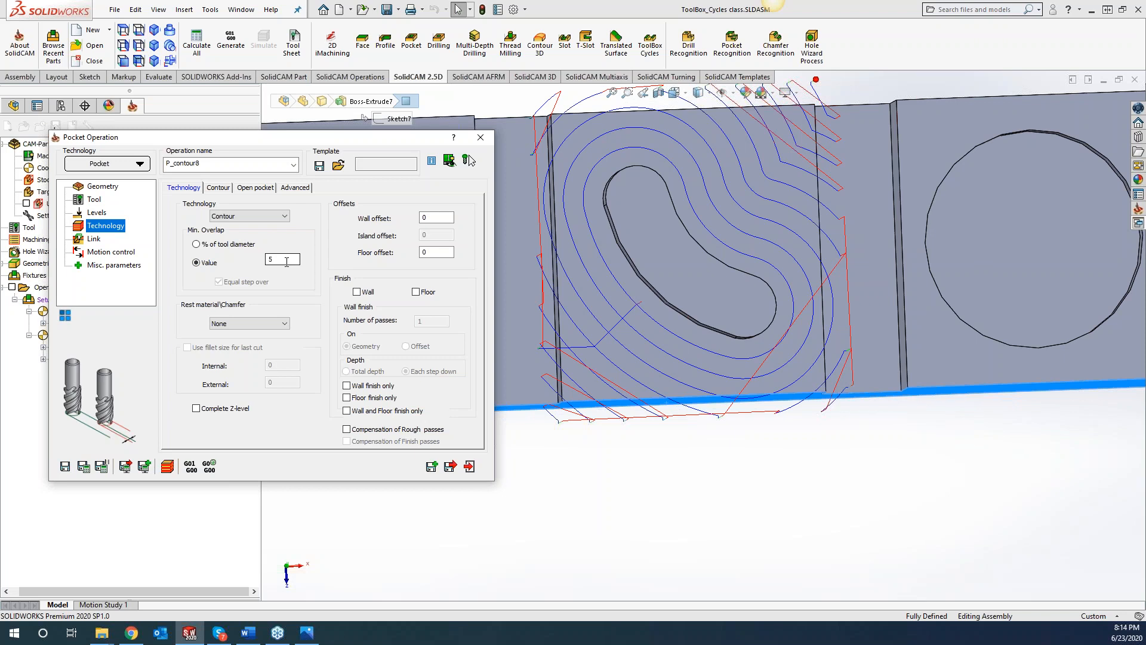
pyautogui.moveTo(286, 261); pyautogui.dragTo(266, 269)
pyautogui.write('8')
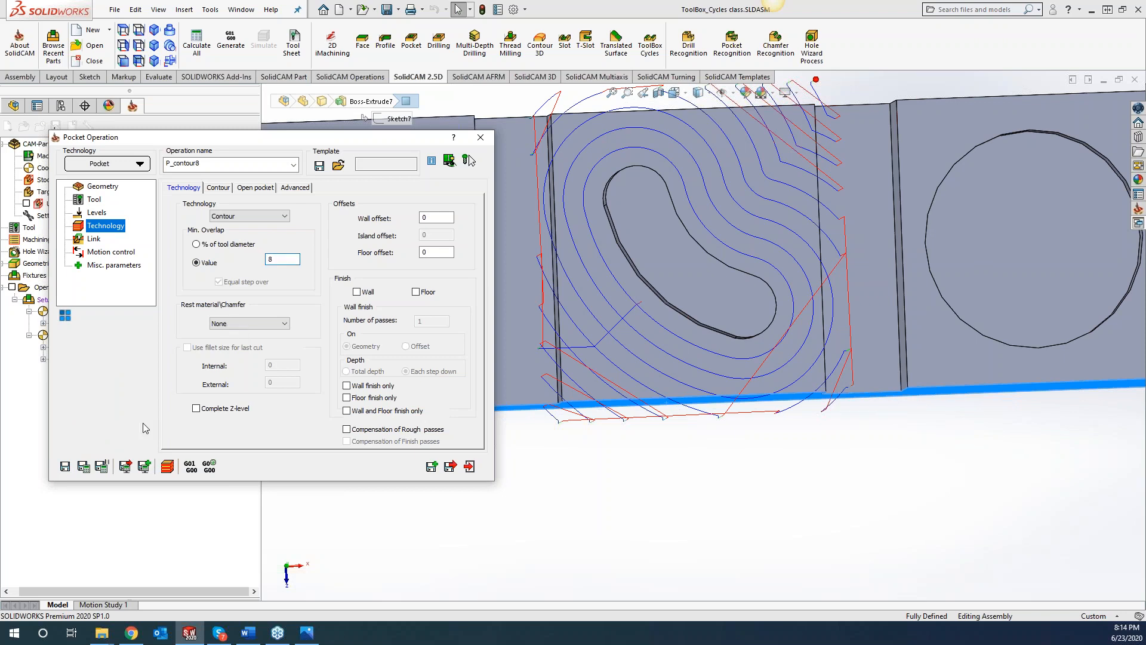
# Recalculate the pocket toolpath with the new overlap value and compare it with the Simple Boss toolpath
pyautogui.click(84, 466)
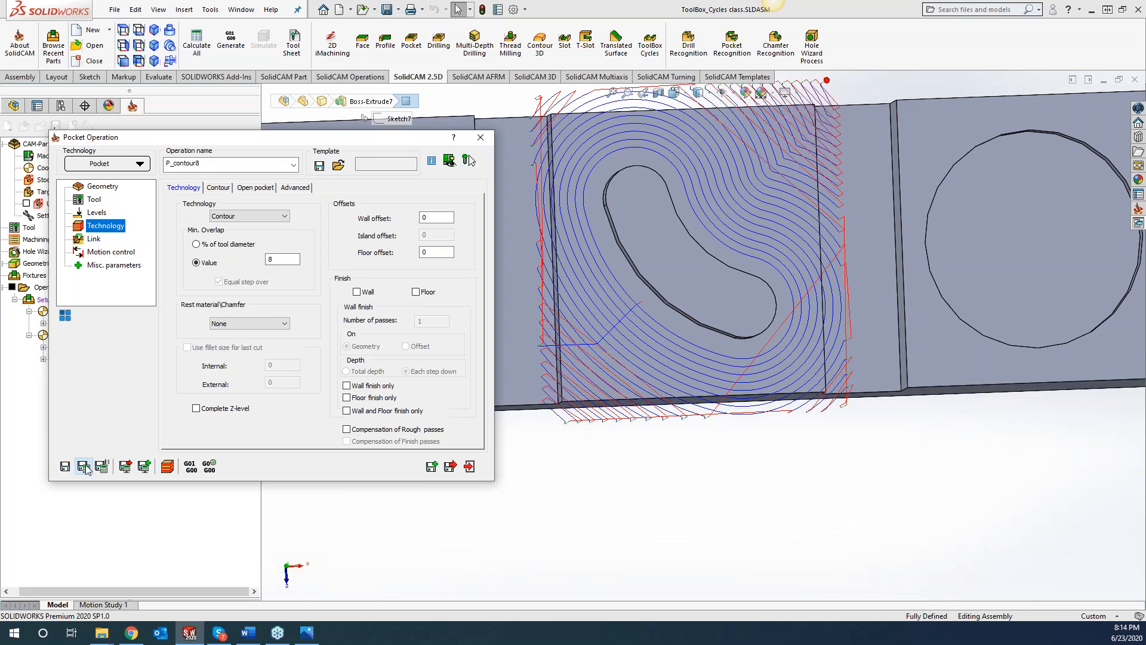
pyautogui.doubleClick(317, 144)
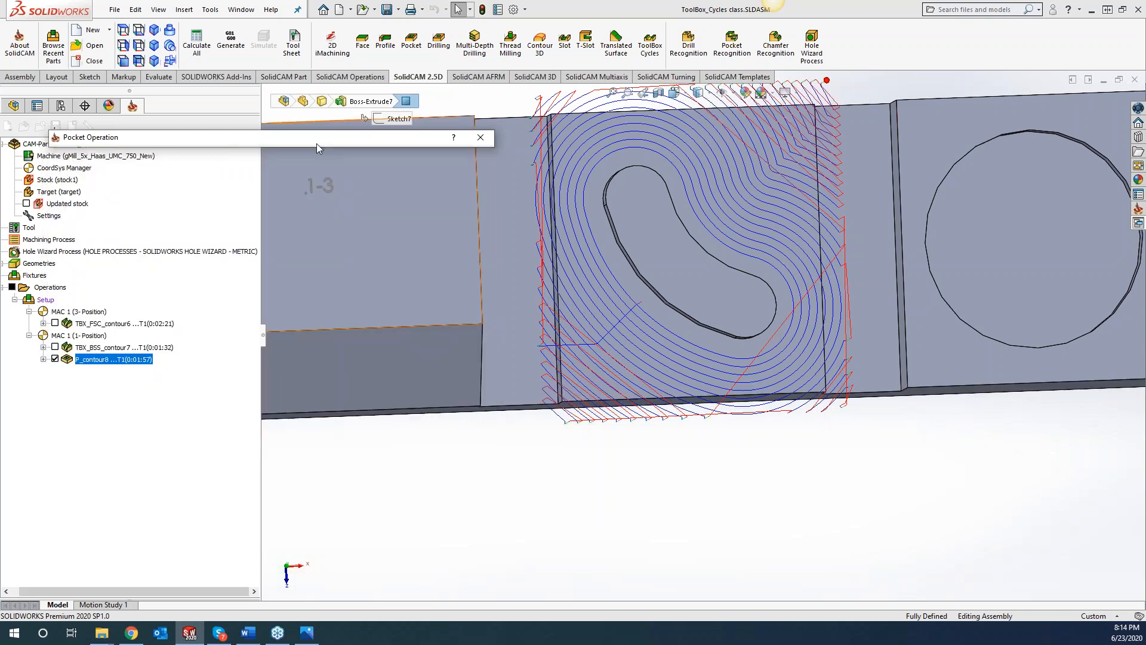
pyautogui.click(54, 348)
pyautogui.click(54, 359)
pyautogui.click(55, 347)
pyautogui.click(55, 347)
pyautogui.click(55, 358)
pyautogui.click(282, 138)
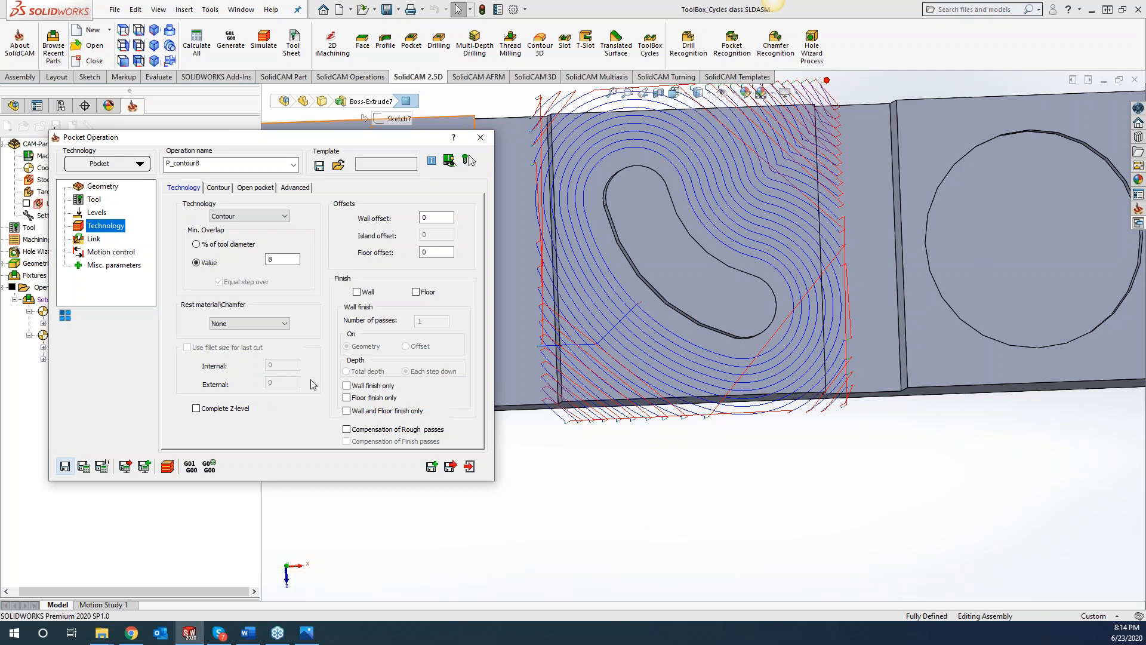
# Switch the pocket's open-pocket profile strategy to Zigzag, recalculate the toolpath and close the operation
pyautogui.click(219, 188)
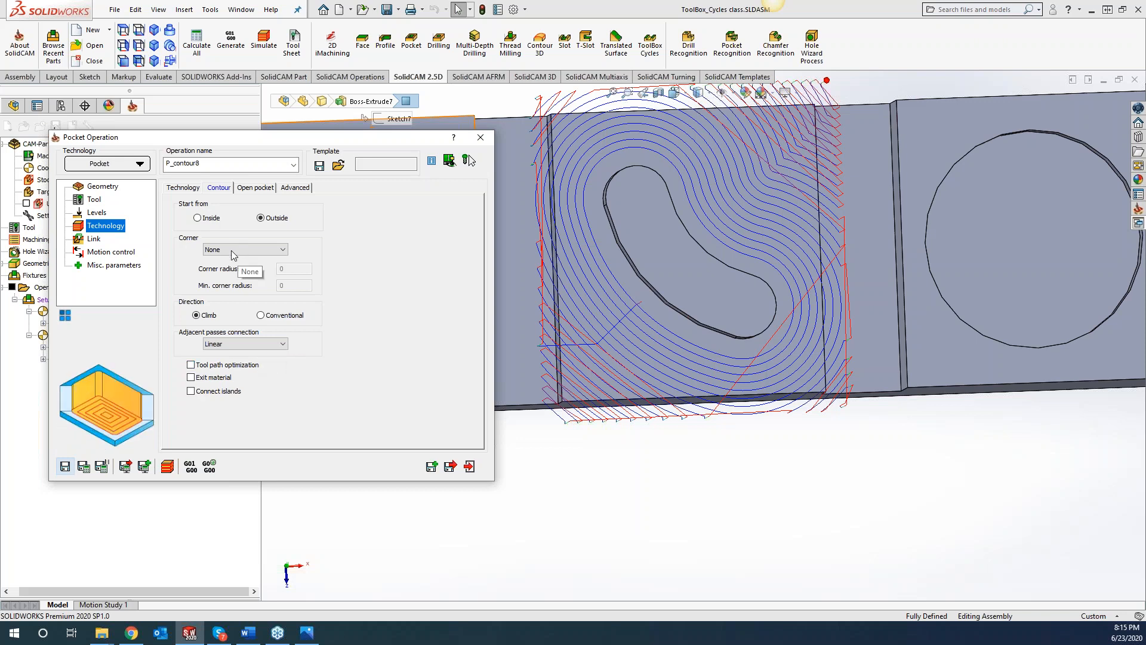
pyautogui.click(247, 190)
pyautogui.click(260, 234)
pyautogui.click(84, 466)
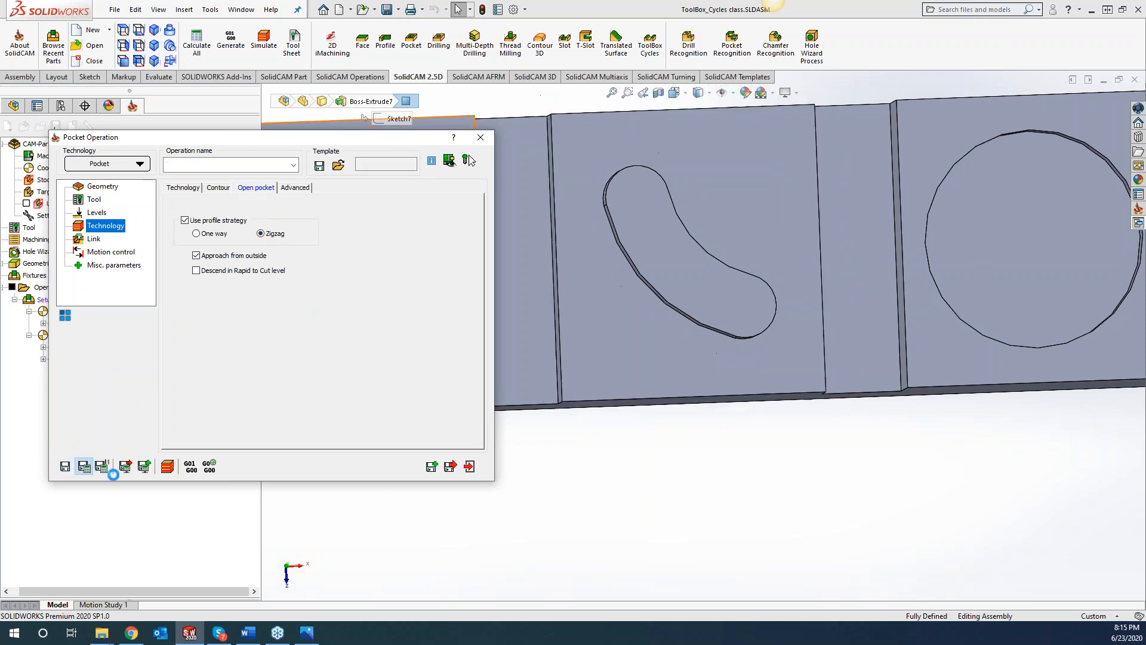
pyautogui.click(480, 137)
# Compare the zigzag pocket toolpath with the Simple Boss toolpath by showing each one alone from an angled view
pyautogui.moveTo(631, 400); pyautogui.dragTo(591, 468, button='middle')
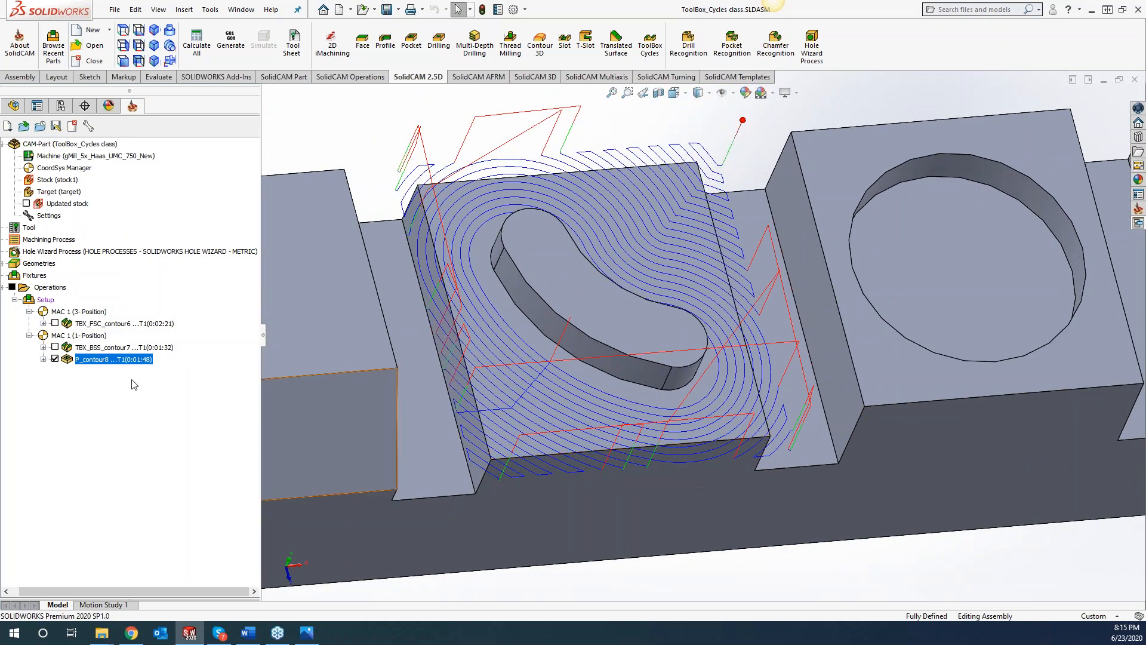
pyautogui.click(55, 358)
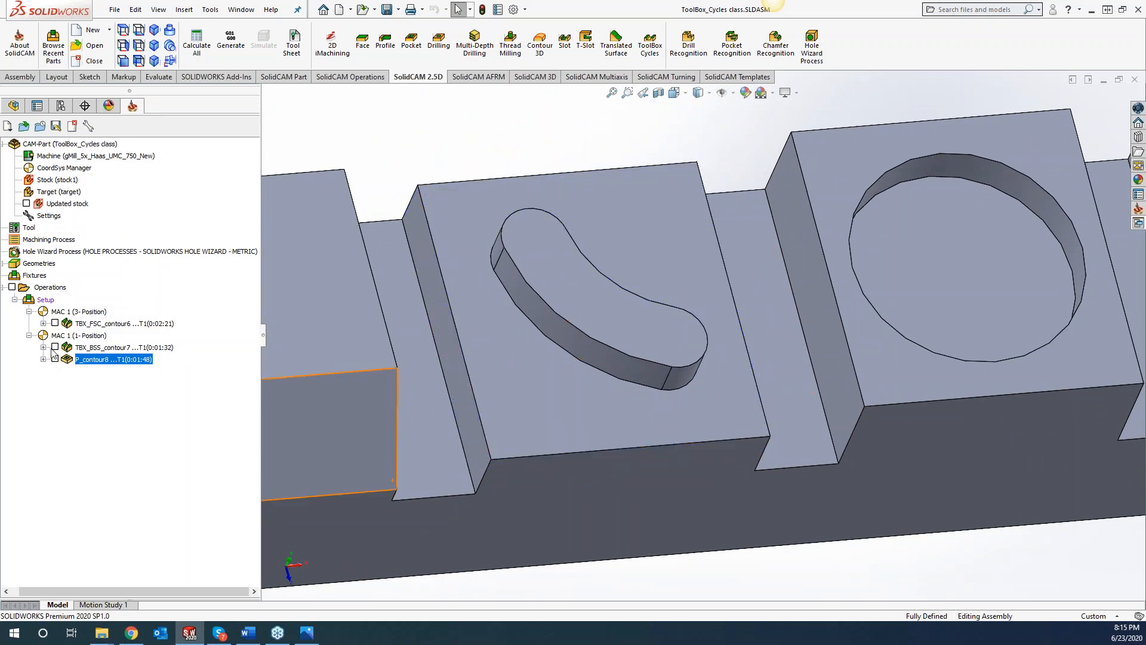
pyautogui.click(53, 347)
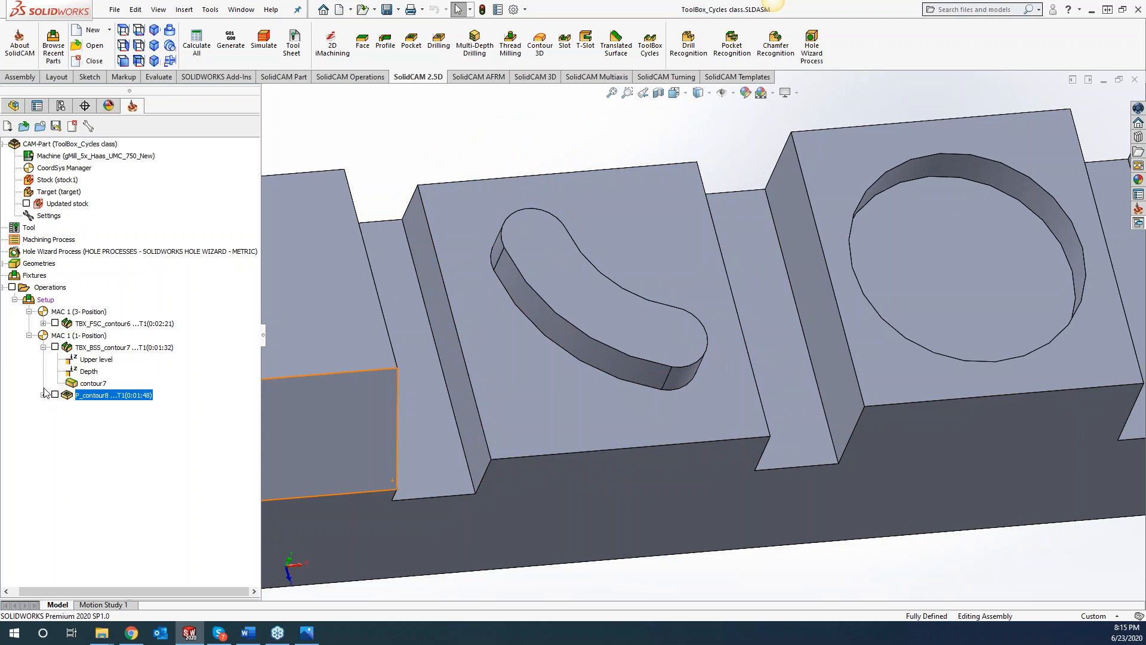
pyautogui.click(43, 347)
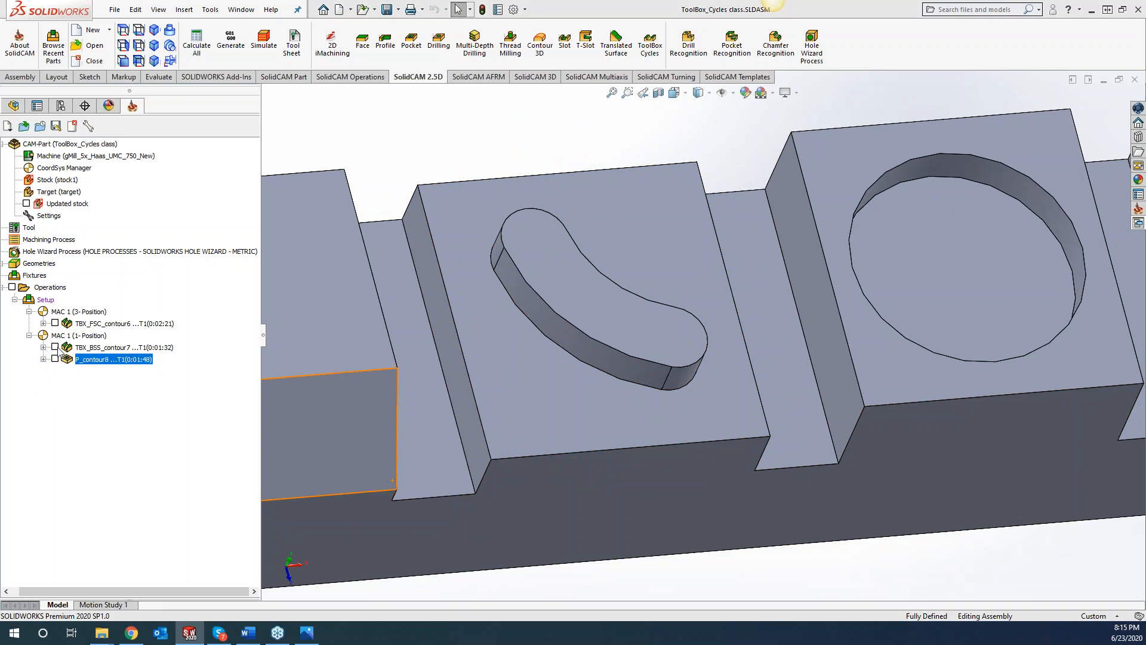
pyautogui.click(55, 347)
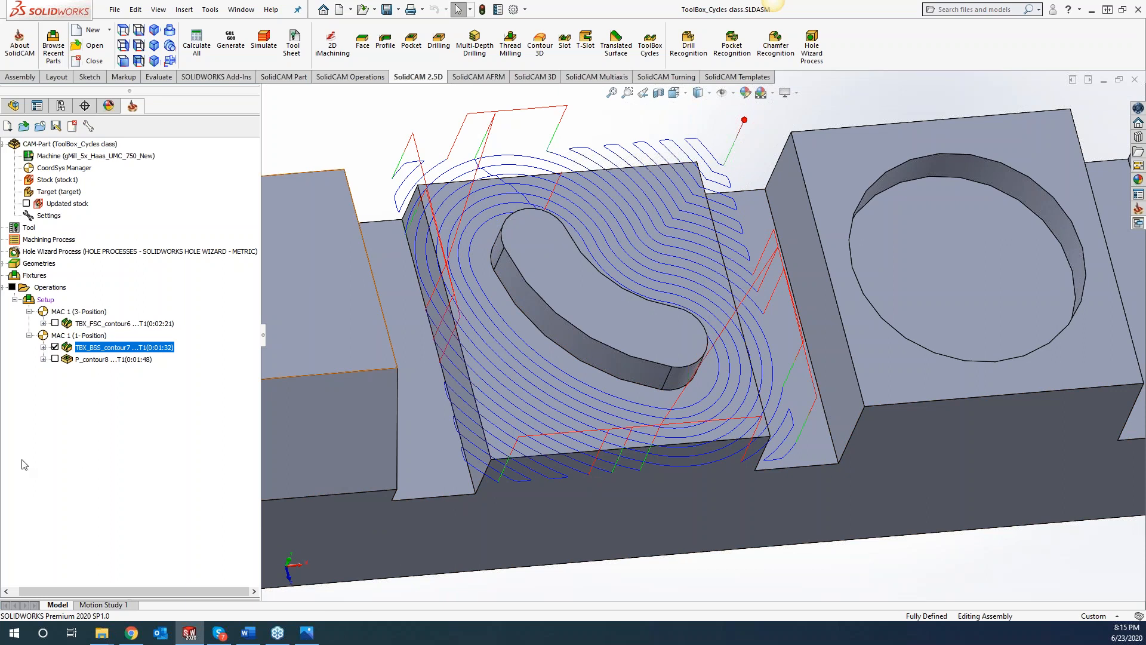
pyautogui.click(56, 348)
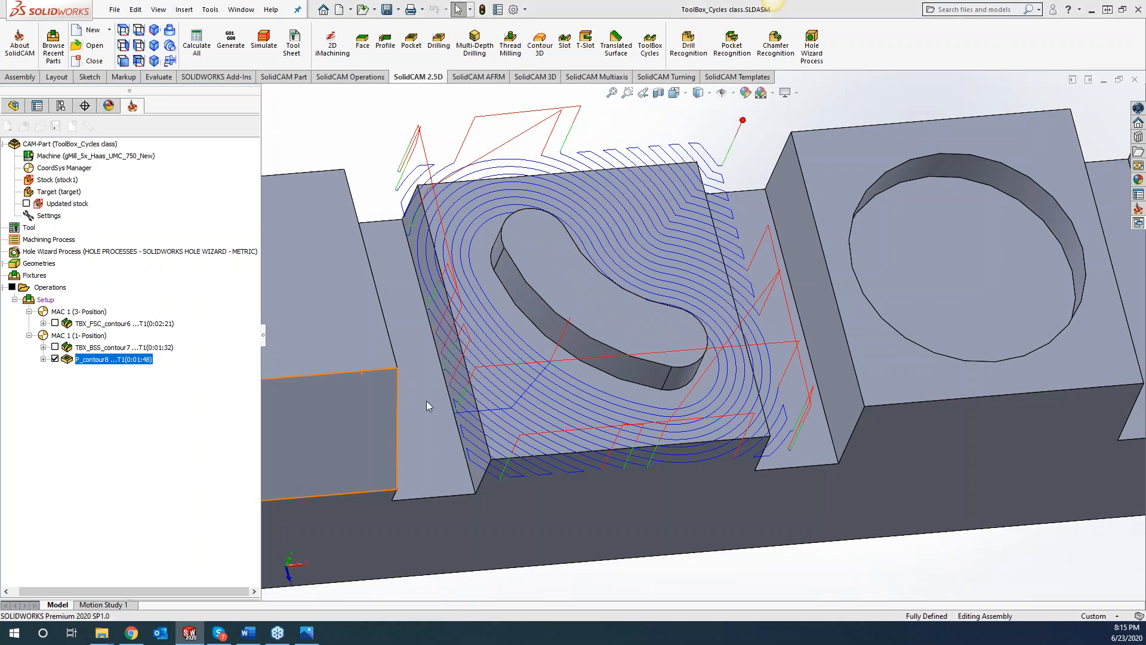
# Set the pocket's contour corners to Fillet and its adjacent passes connection to Smooth, and recalculate the toolpath
pyautogui.doubleClick(93, 360)
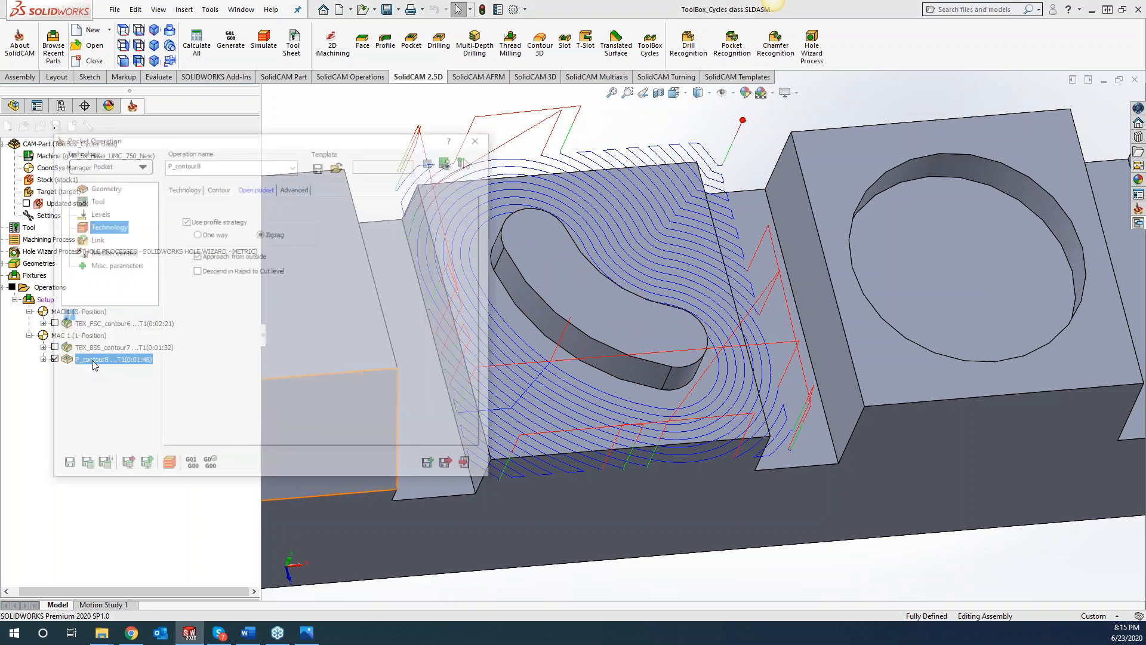
pyautogui.click(218, 189)
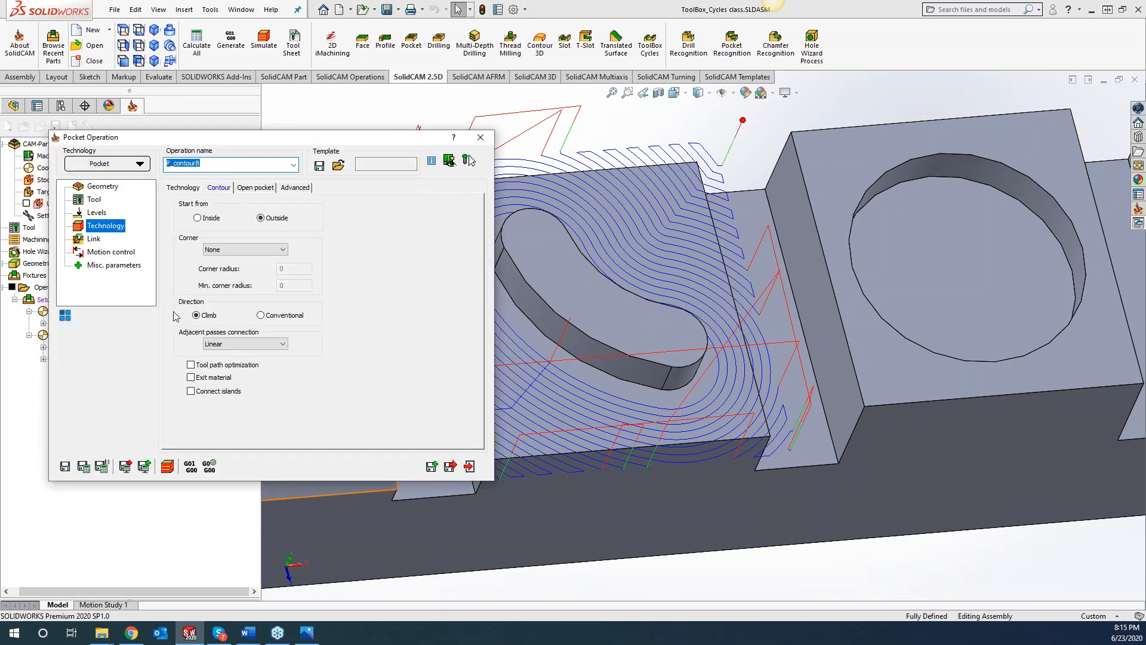
pyautogui.click(222, 251)
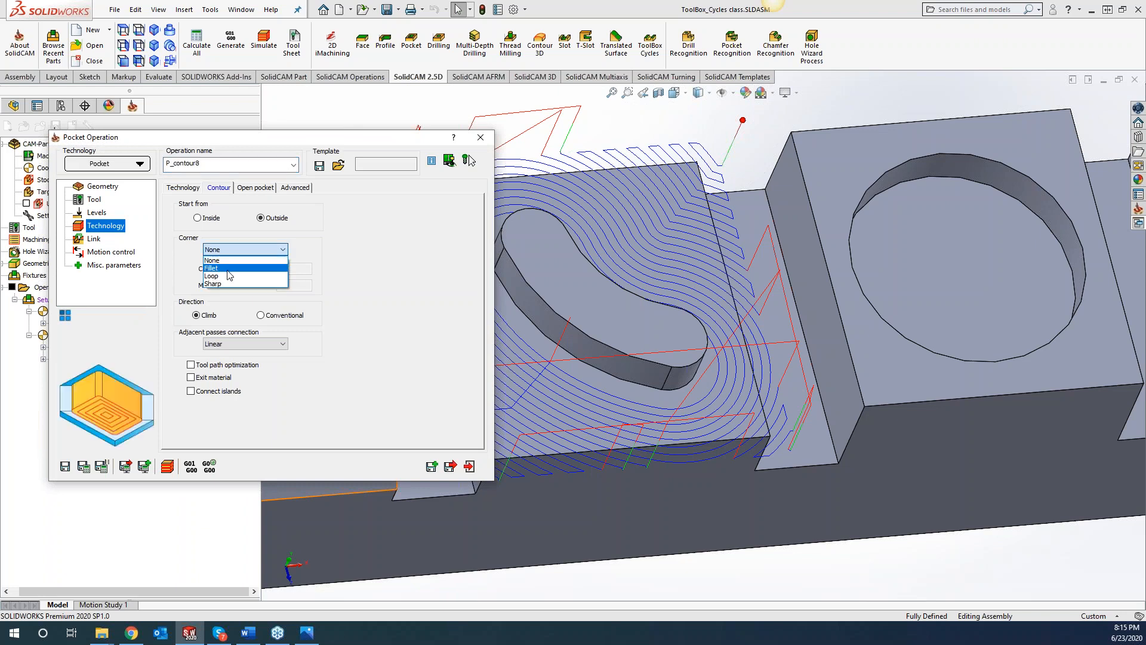
pyautogui.click(227, 269)
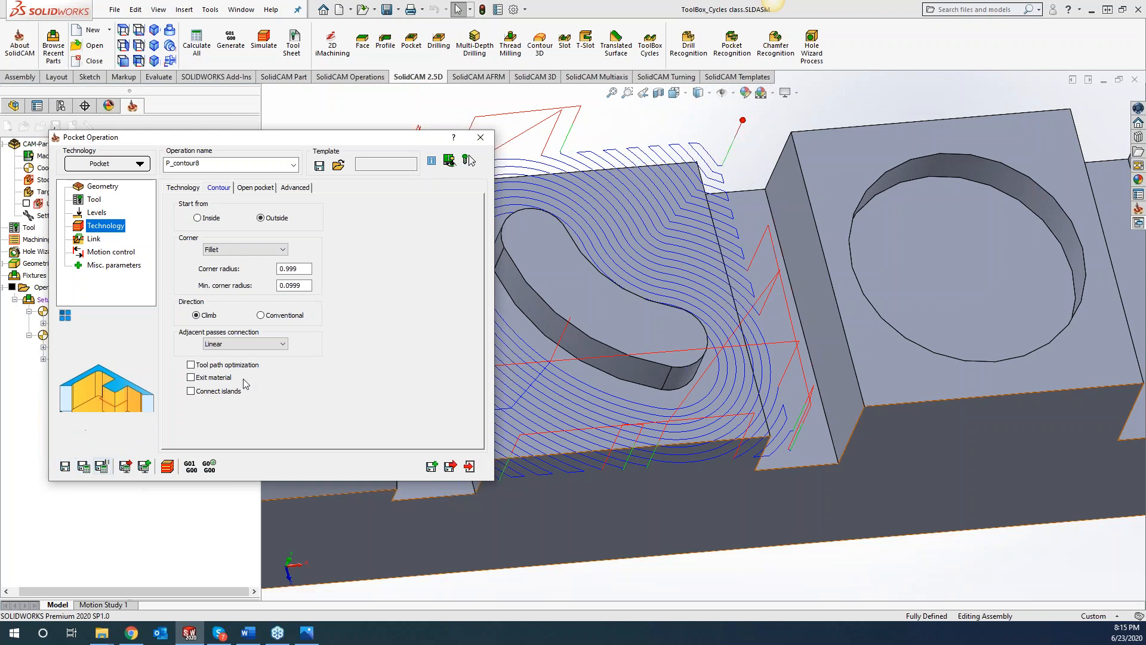
pyautogui.click(245, 344)
pyautogui.click(239, 355)
pyautogui.click(84, 466)
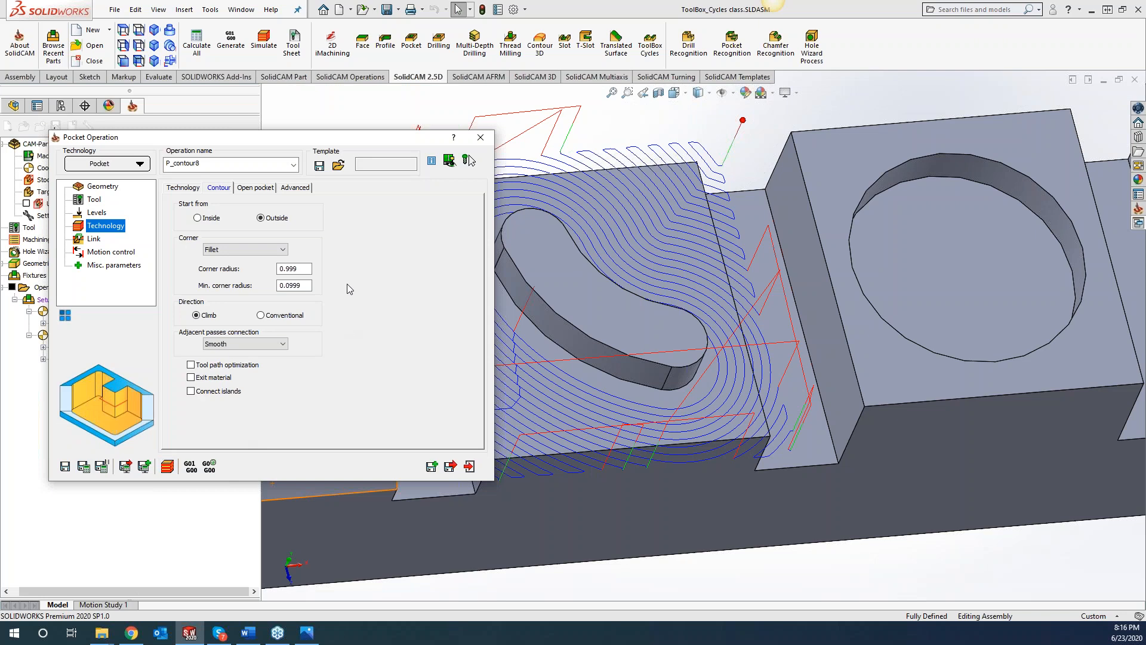
# Examine the smoothed pocket toolpath and the Simple Boss toolpath from the side, comparing their retract and approach moves
pyautogui.doubleClick(370, 138)
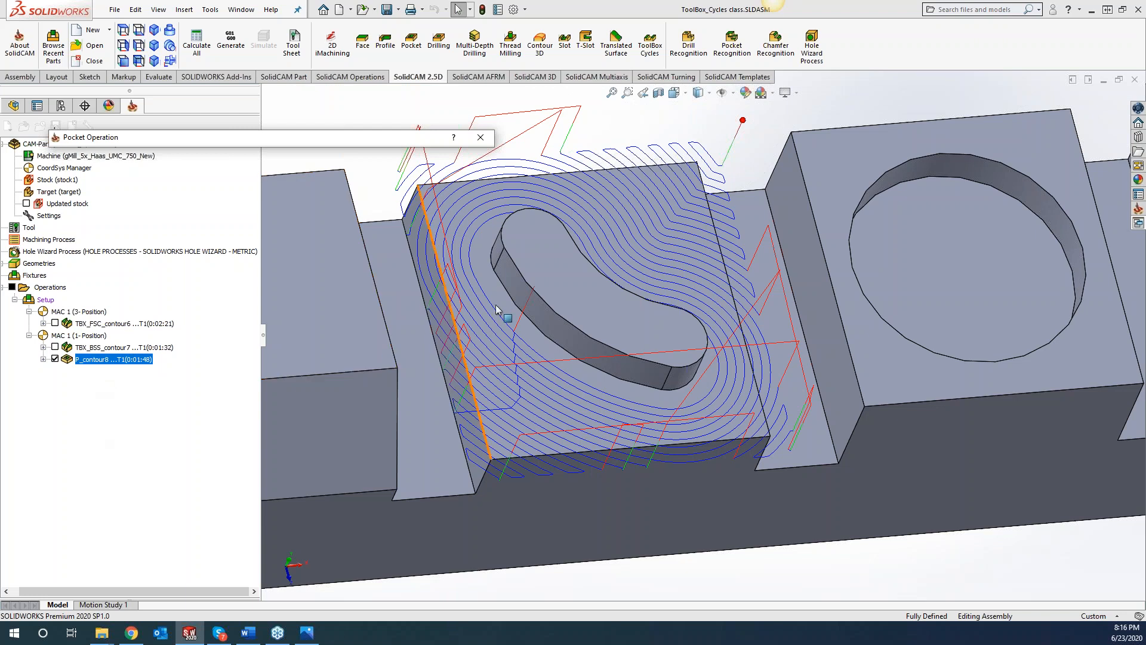
pyautogui.moveTo(395, 145); pyautogui.dragTo(780, 555)
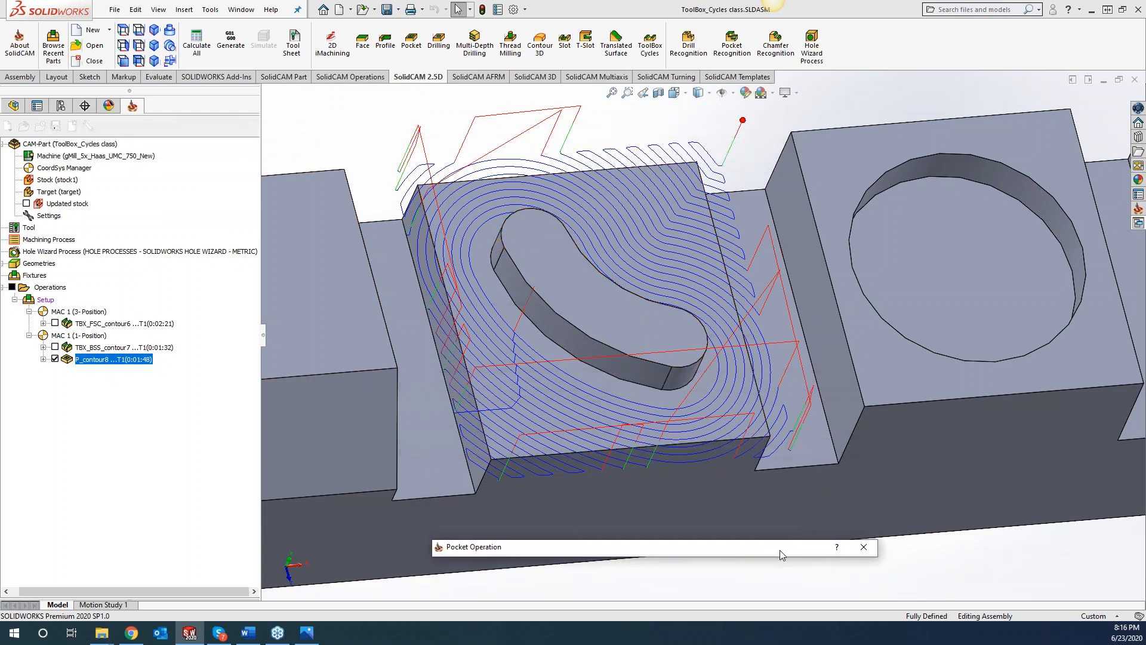
pyautogui.moveTo(1018, 554)
pyautogui.mouseDown(button='middle')
pyautogui.moveTo(1019, 472)
pyautogui.moveTo(1017, 550)
pyautogui.moveTo(1001, 547)
pyautogui.mouseUp(button='middle')
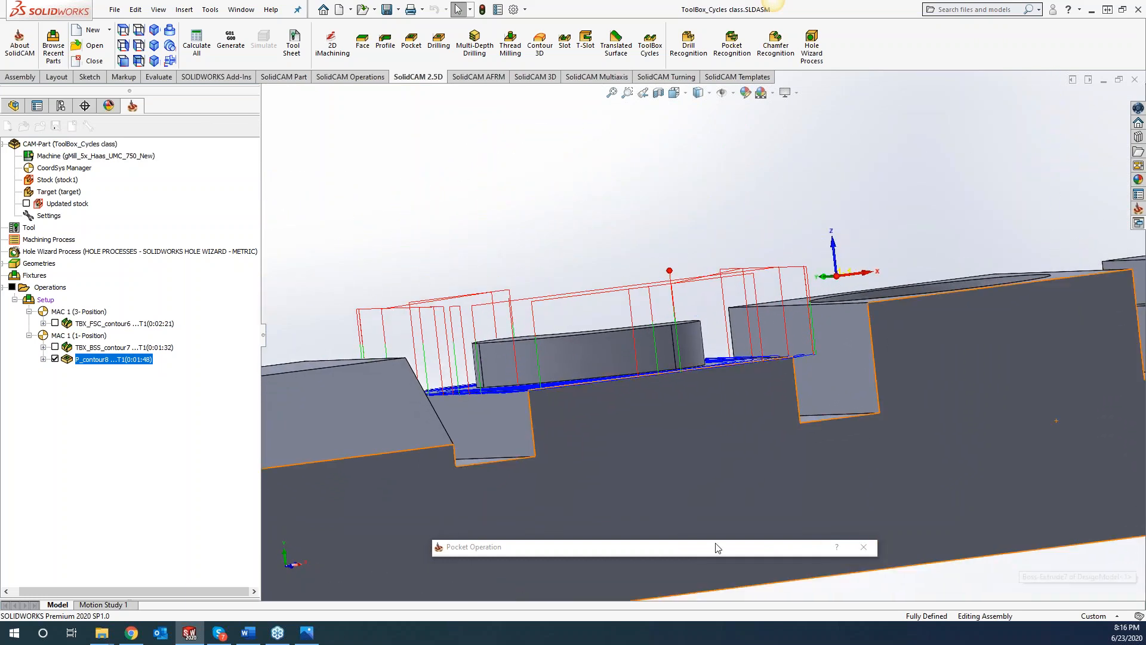
pyautogui.click(55, 359)
pyautogui.click(55, 347)
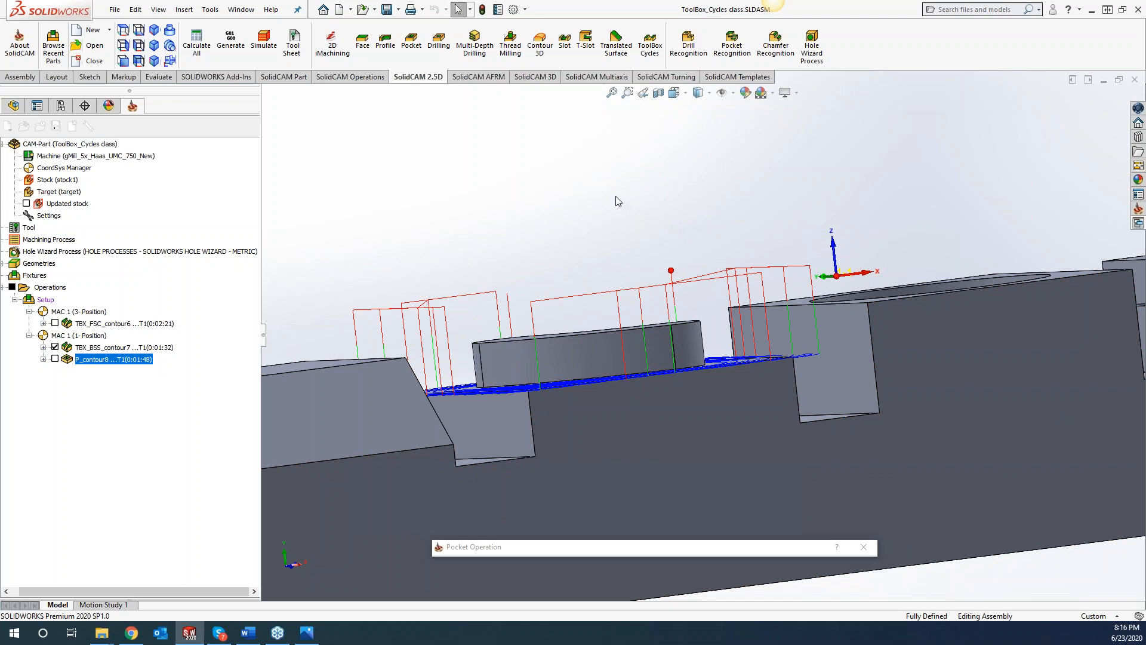
pyautogui.moveTo(615, 196); pyautogui.dragTo(614, 196, button='middle')
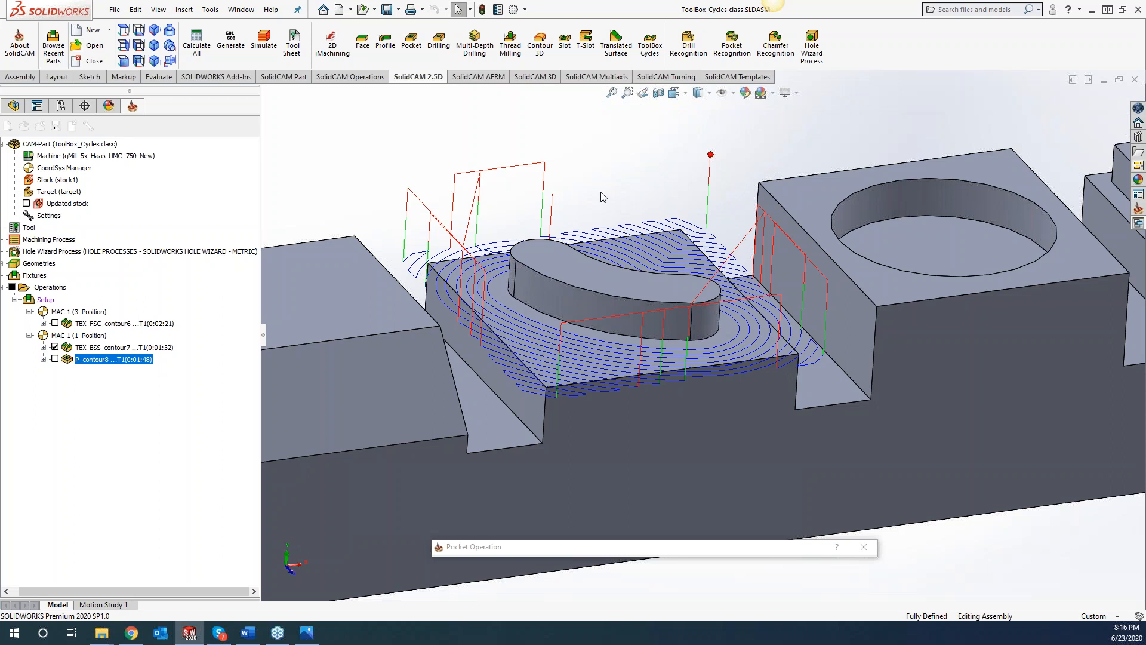
pyautogui.moveTo(560, 548); pyautogui.dragTo(429, 124)
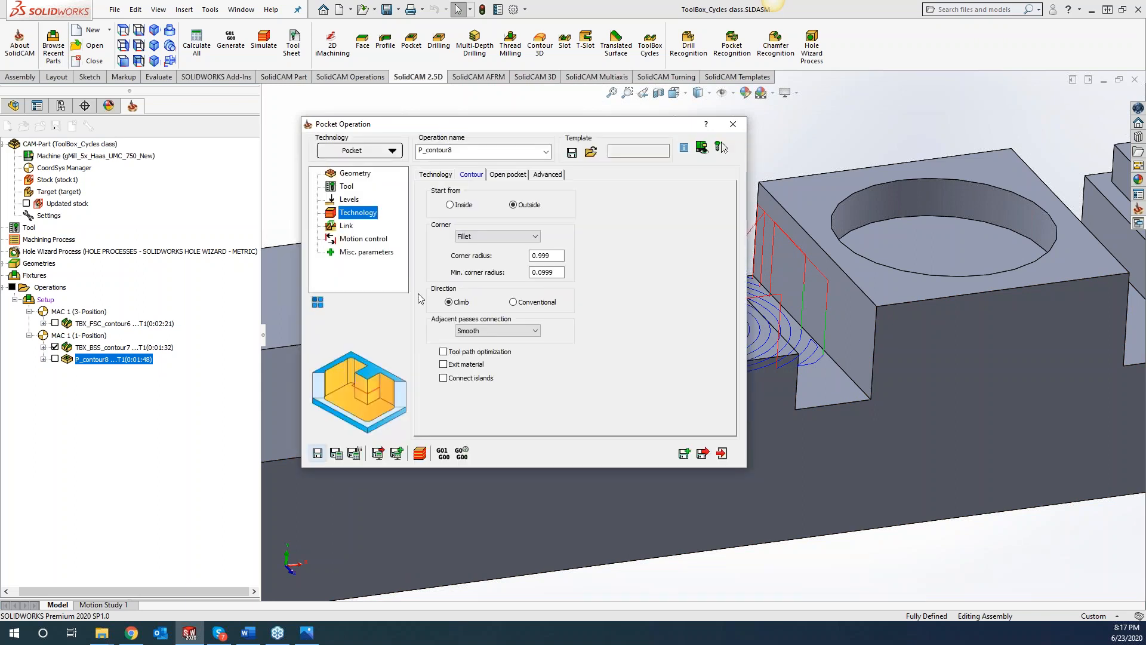
# Close the Pocket operation and review the technology settings of the Simple Boss operation
pyautogui.click(738, 125)
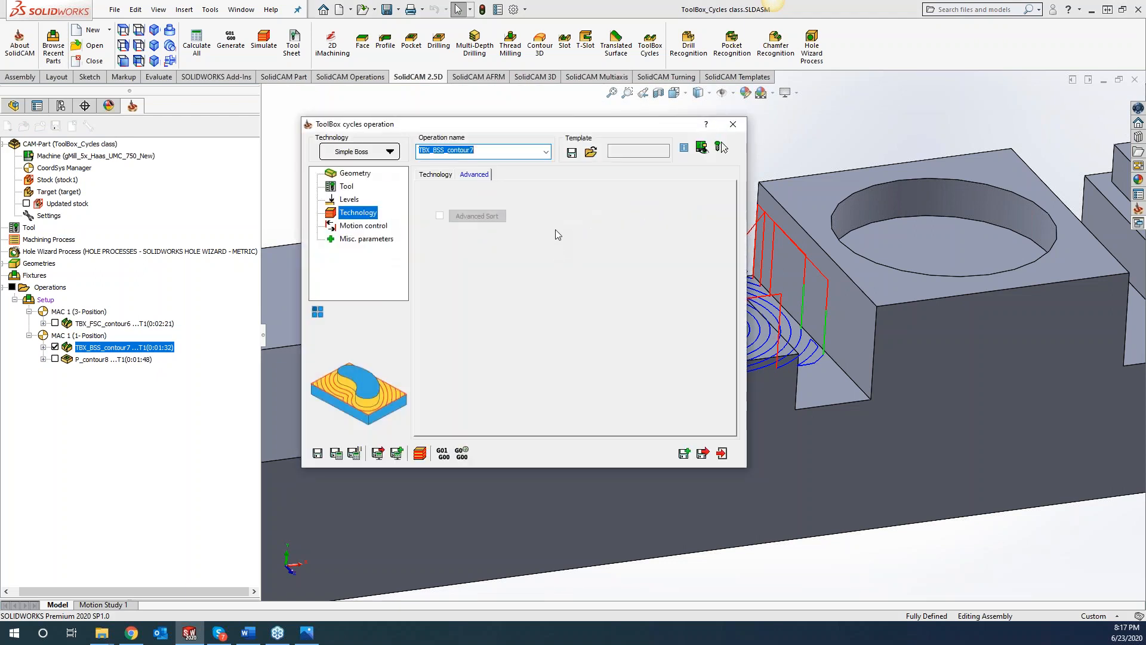
pyautogui.moveTo(637, 127); pyautogui.dragTo(386, 103)
pyautogui.click(233, 152)
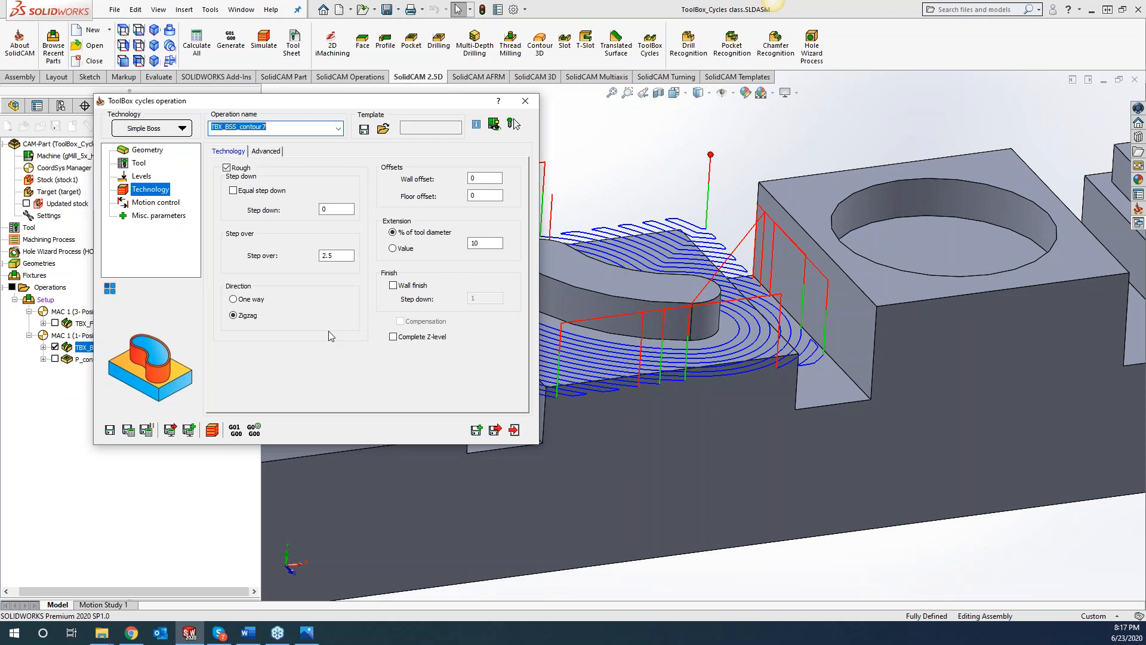
pyautogui.click(525, 101)
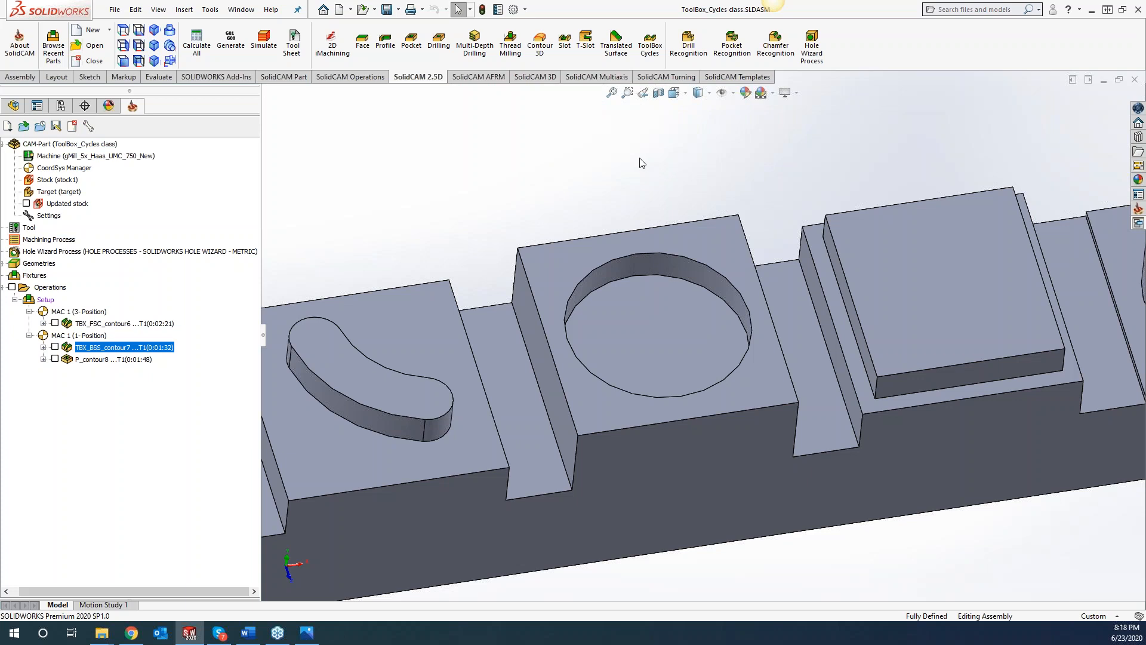
# Create a ToolBox cycle of type Spiral pocket using the floor face of the circular pocket as geometry
pyautogui.click(660, 50)
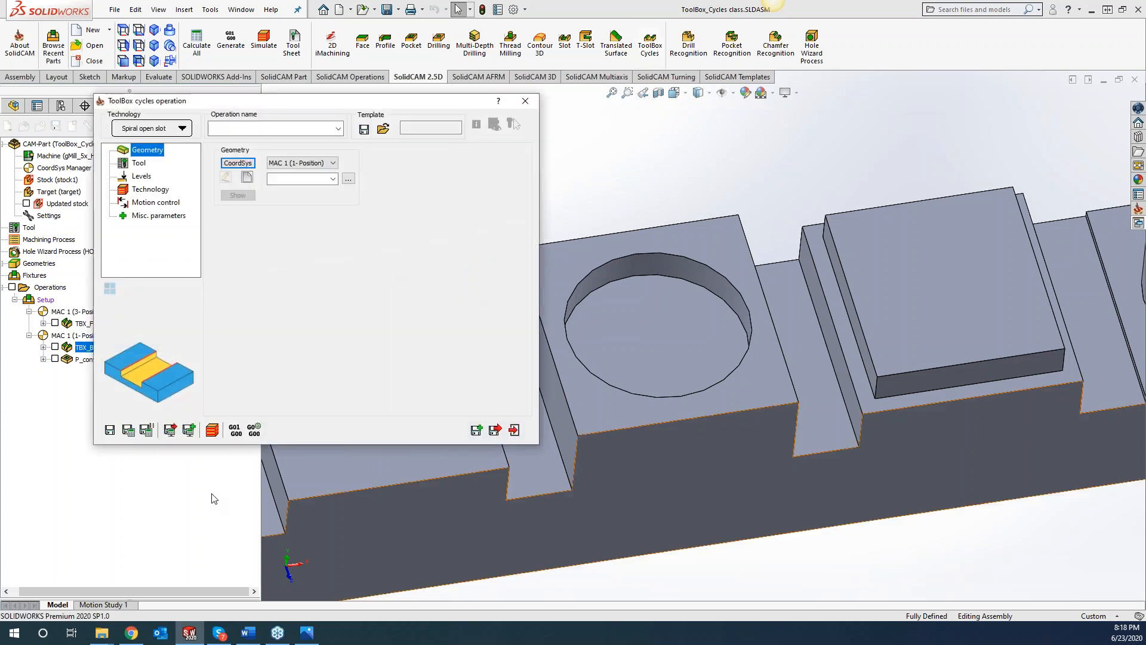
pyautogui.click(146, 130)
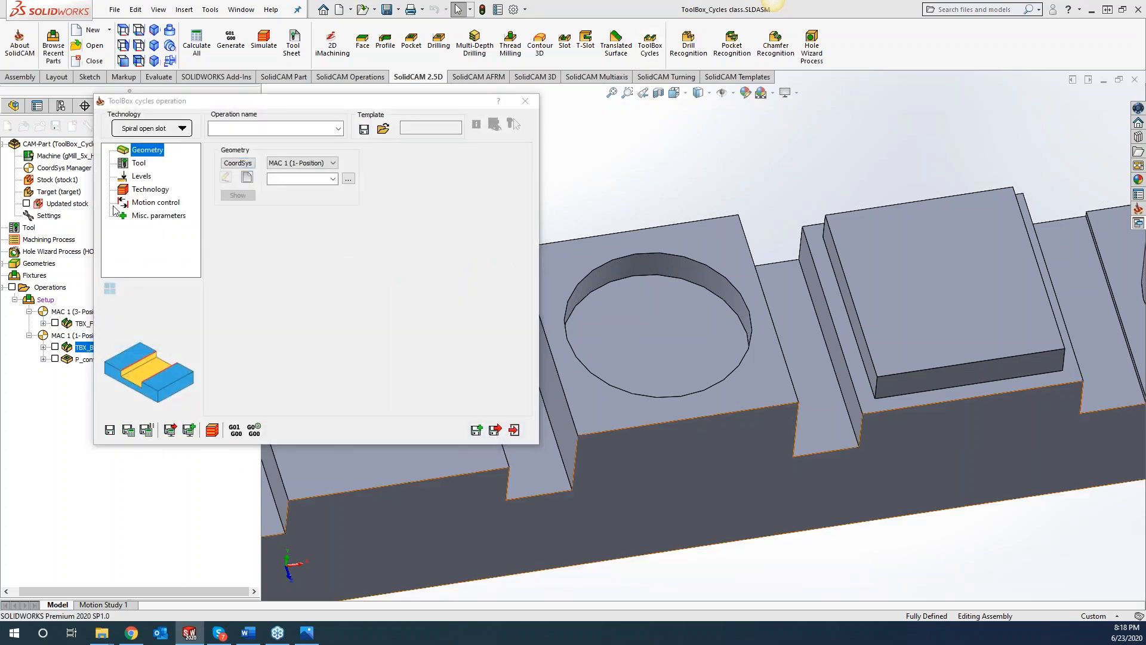
pyautogui.click(285, 366)
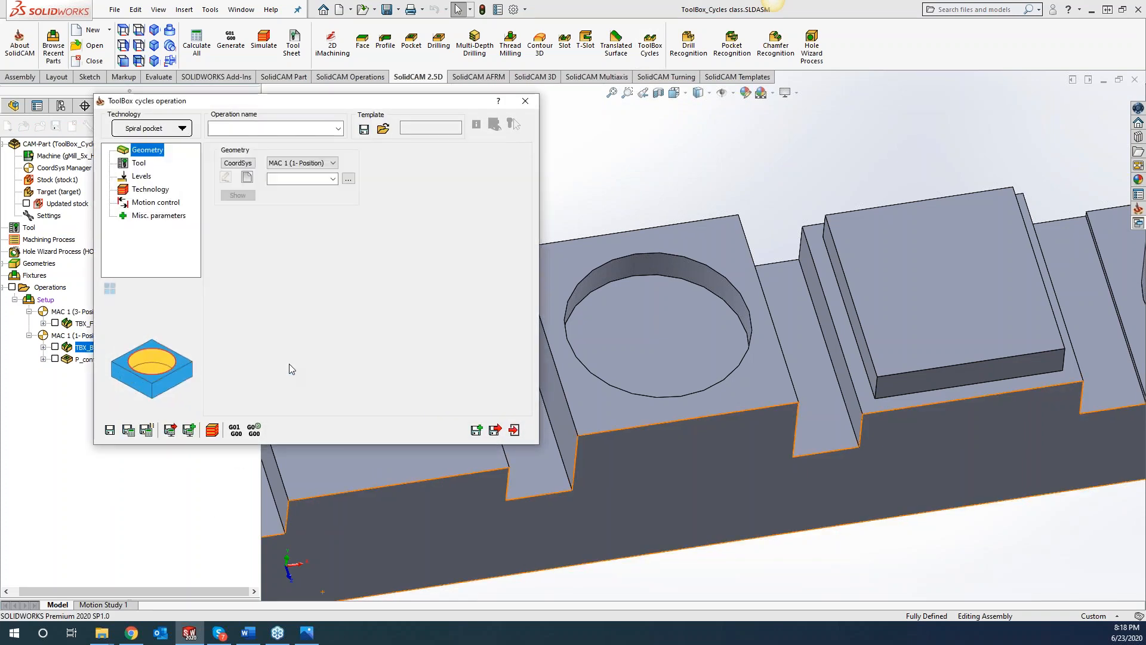
pyautogui.click(247, 177)
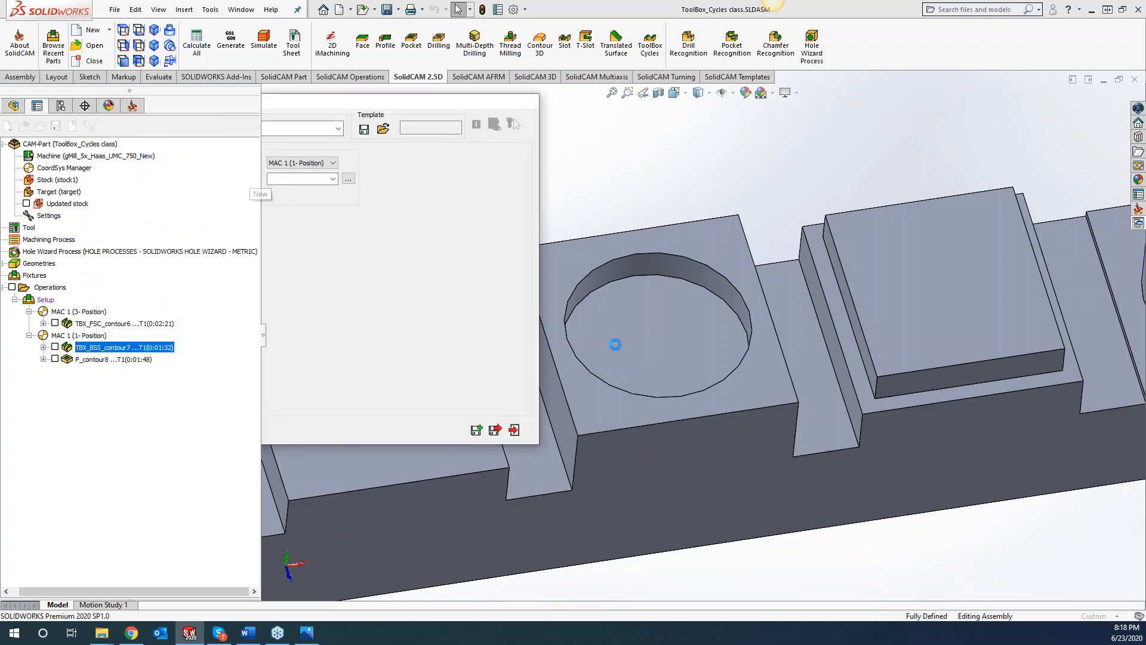
pyautogui.click(647, 337)
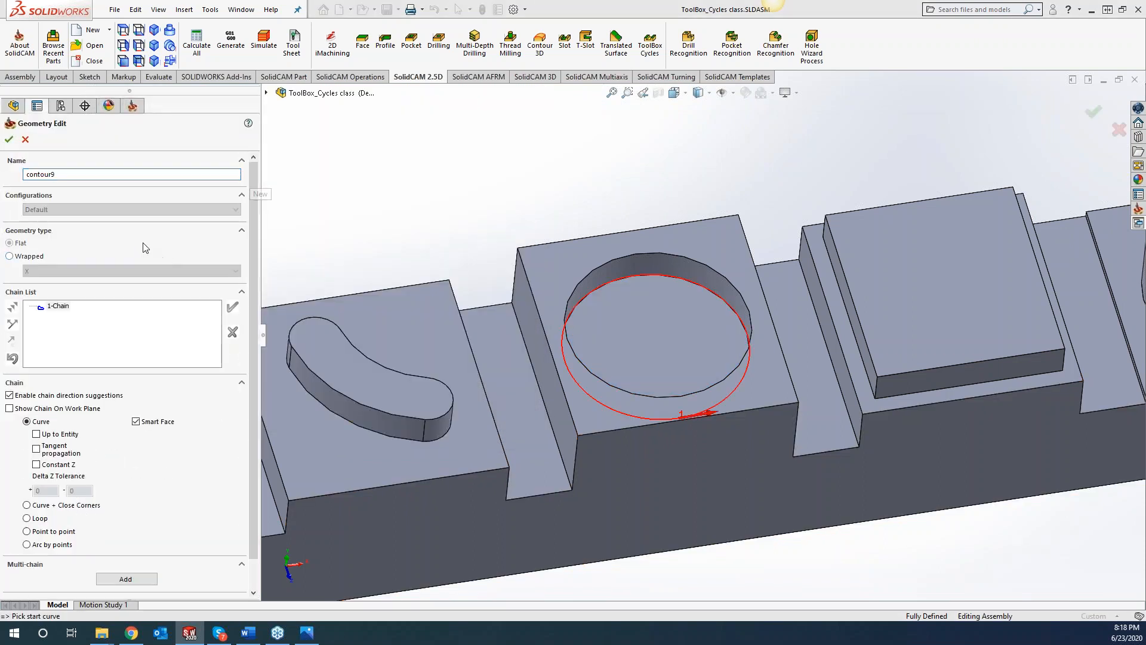
pyautogui.click(9, 139)
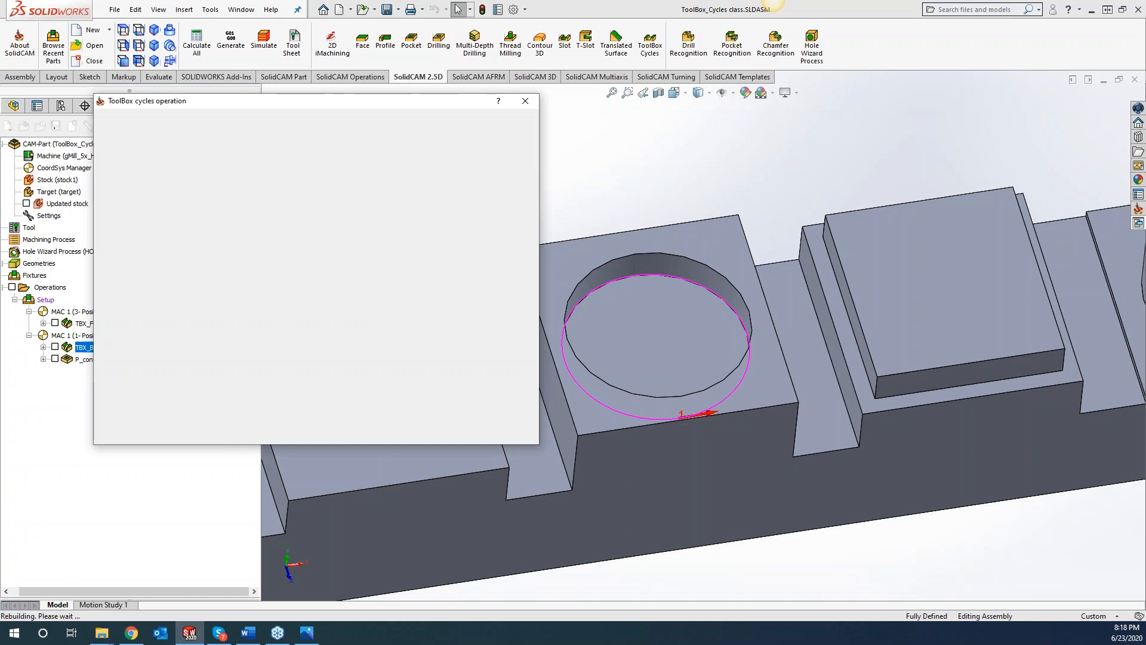
# Assign tool 1, the 10 mm end mill, to the Spiral pocket operation and open its level settings
pyautogui.click(136, 164)
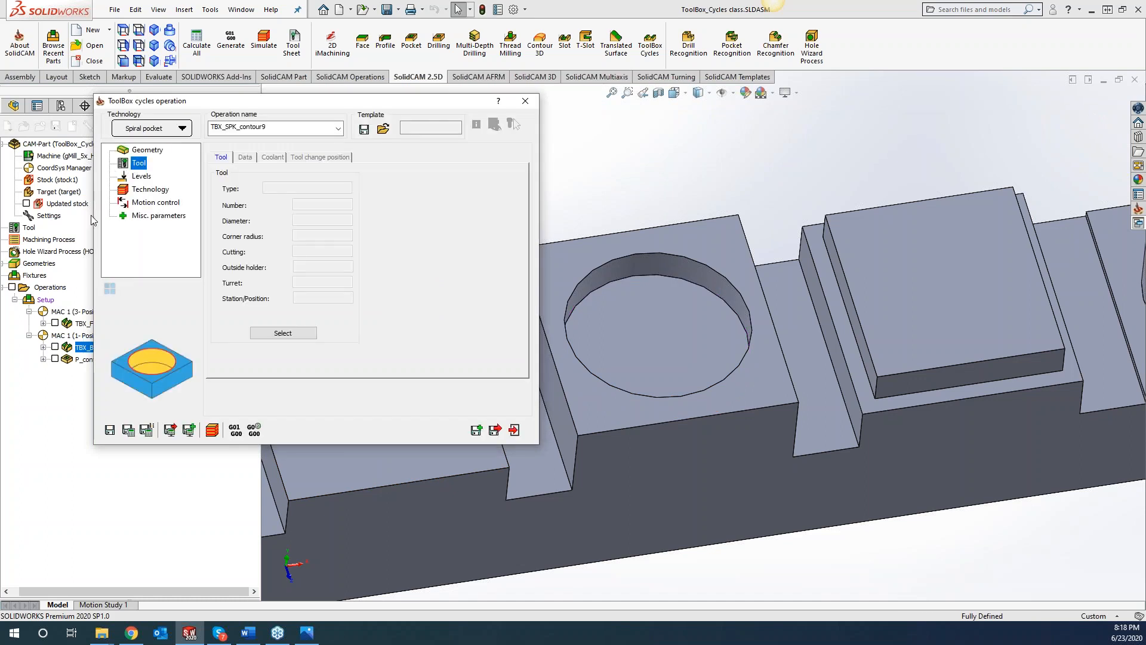
pyautogui.click(301, 338)
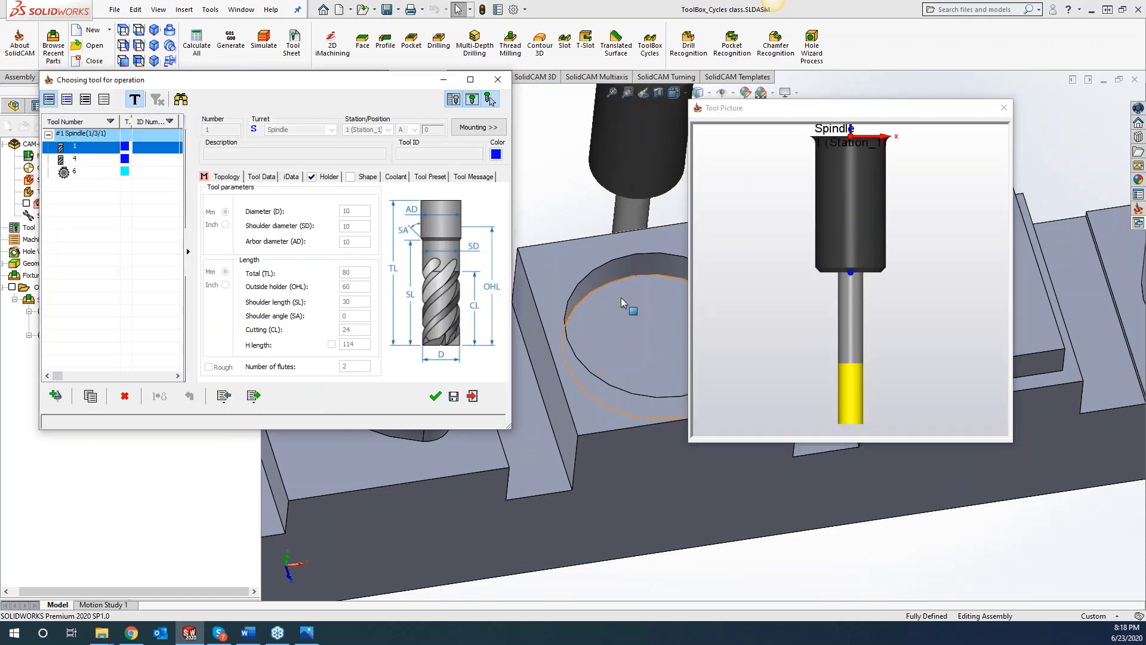
pyautogui.click(441, 395)
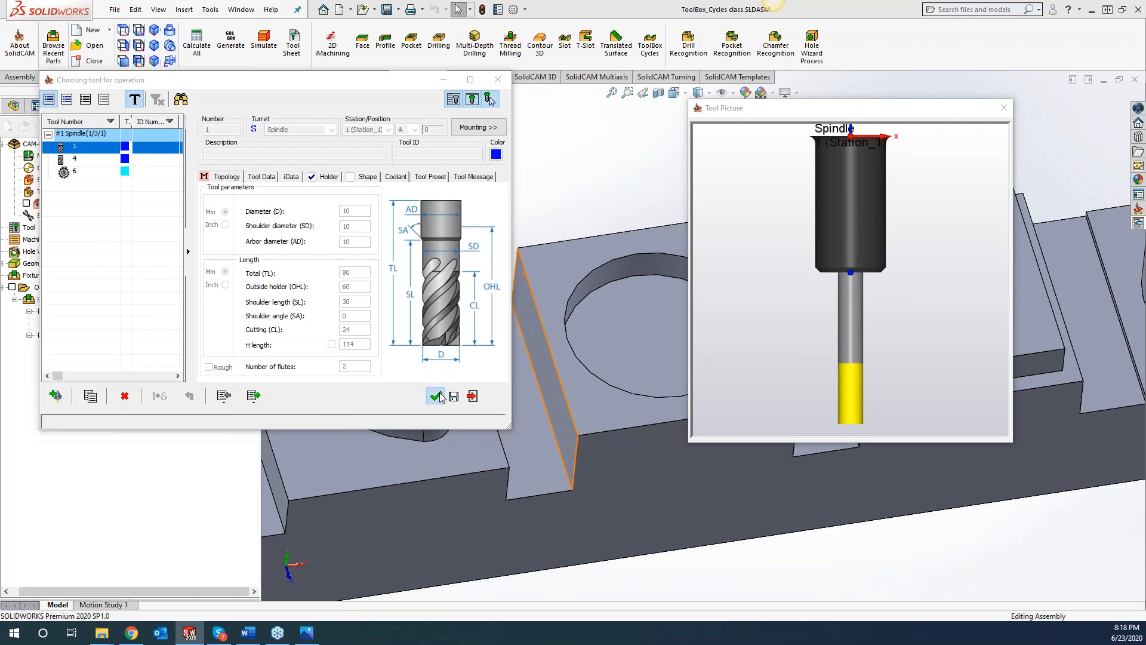
pyautogui.click(141, 175)
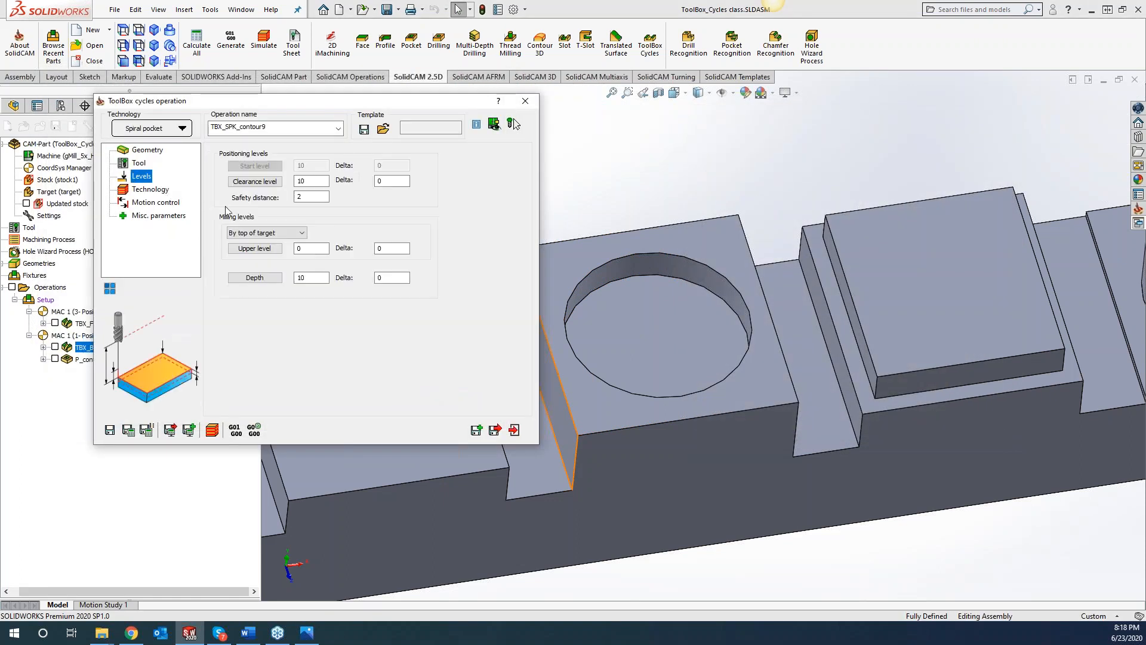
# Define the Spiral pocket depth from the circular pocket's floor and the upper level from the block's top face
pyautogui.click(255, 277)
pyautogui.click(684, 348)
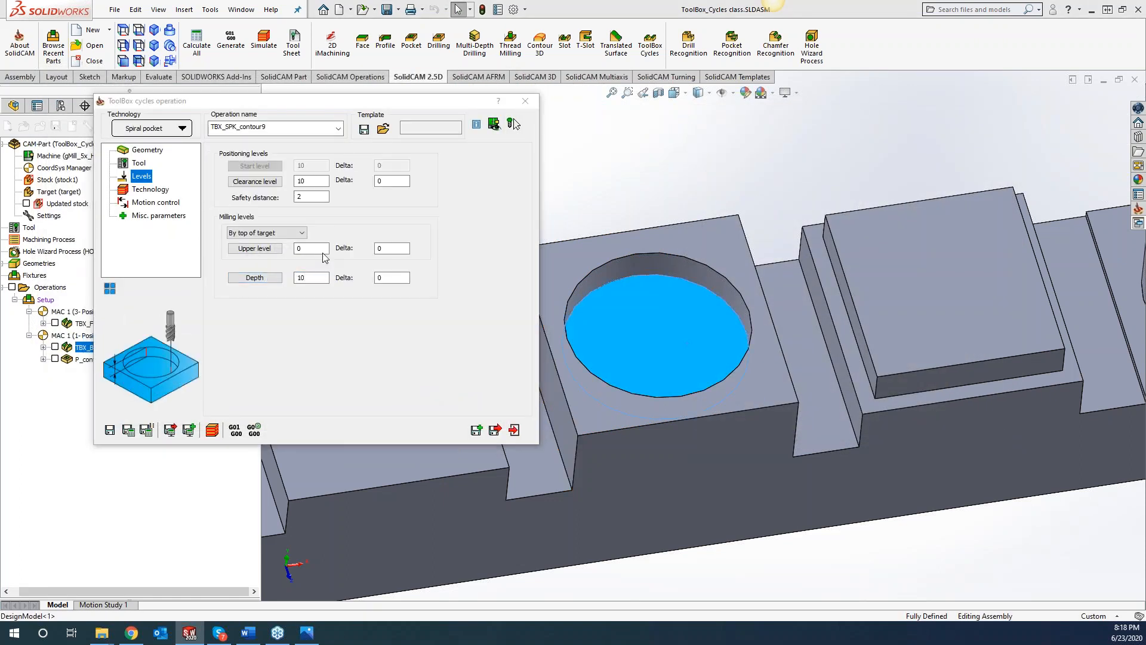
pyautogui.click(255, 248)
pyautogui.click(617, 248)
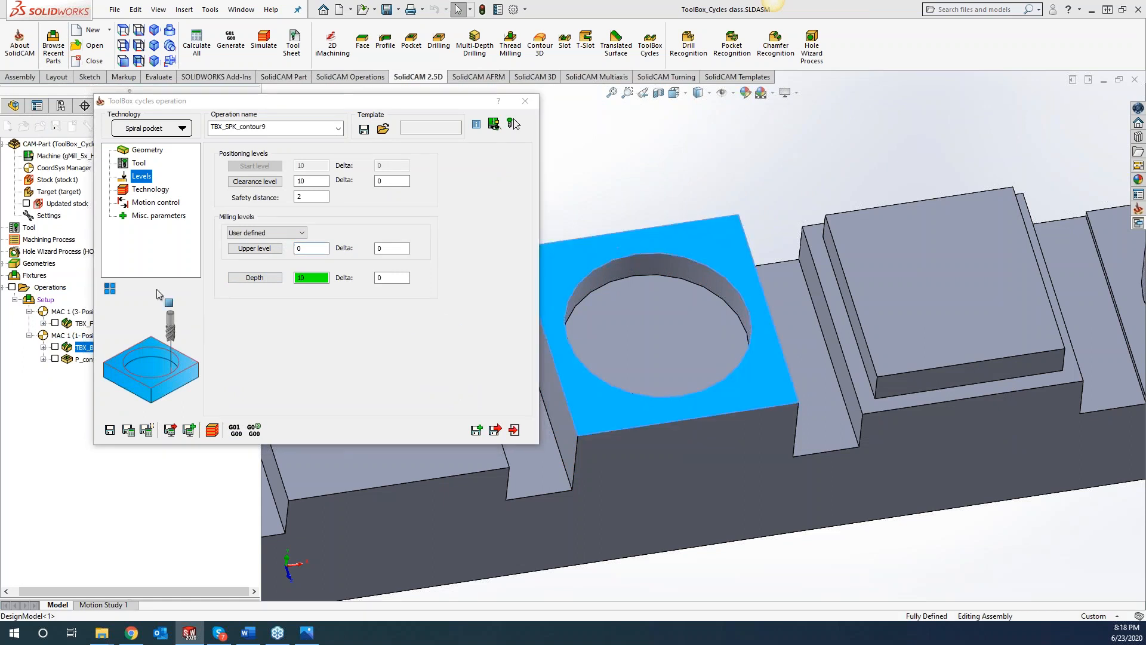
# Set the Spiral pocket's roughing step down to 0, then save and calculate the operation
pyautogui.click(150, 189)
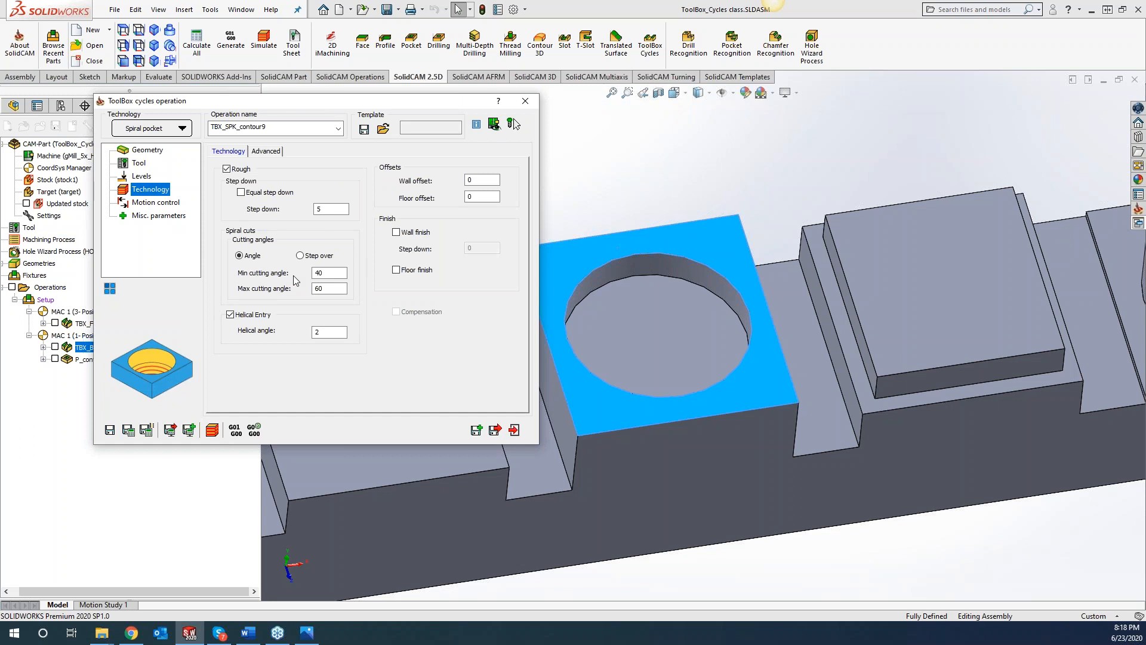
pyautogui.click(338, 275)
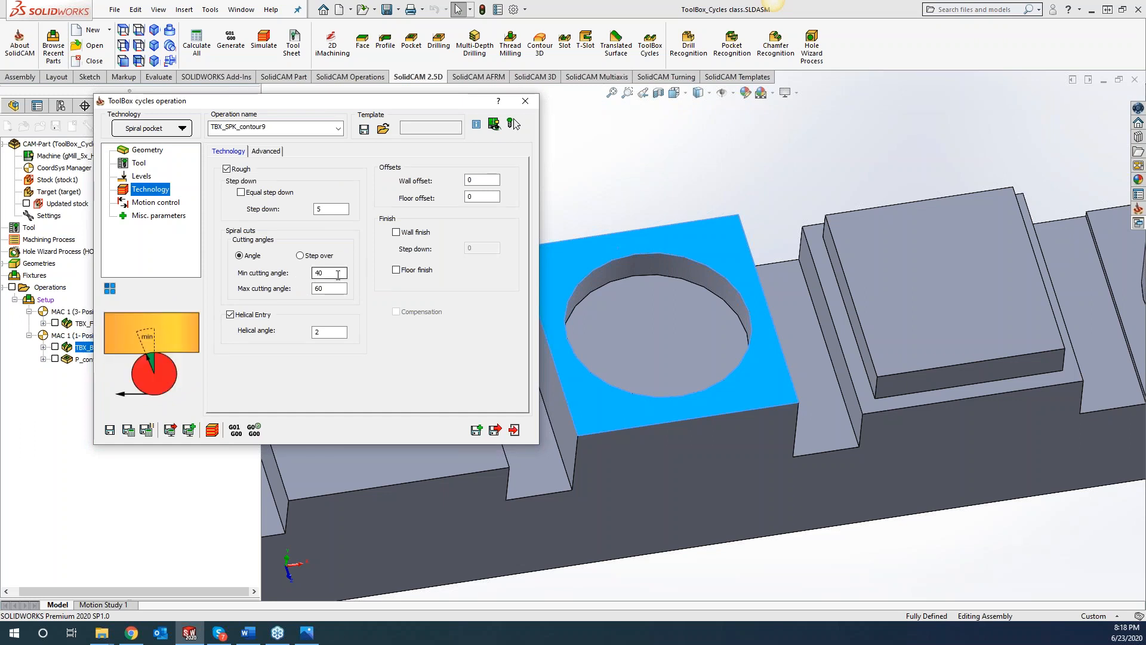
pyautogui.click(330, 209)
pyautogui.write('0')
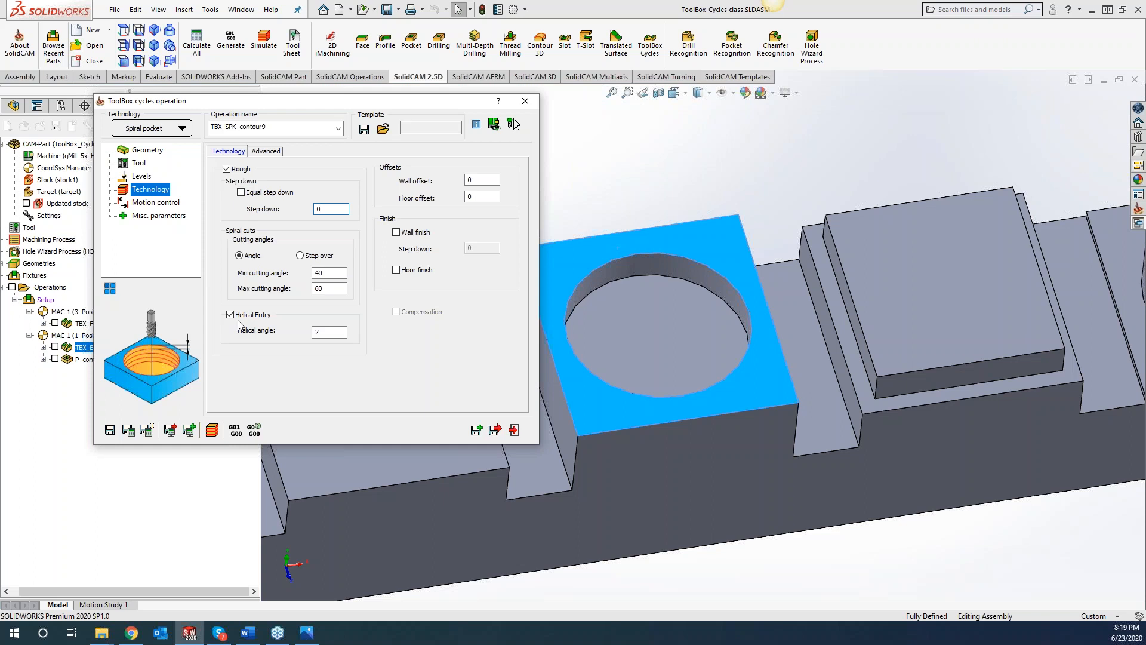
pyautogui.click(128, 430)
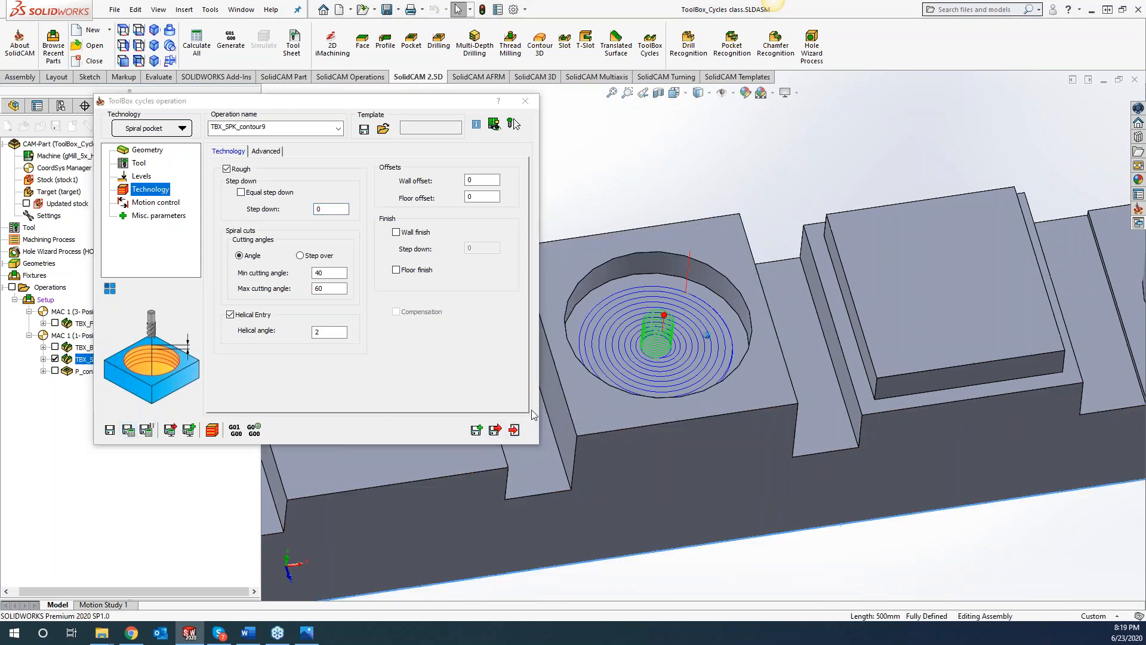
# Disable helical entry for the Spiral pocket and inspect the recalculated toolpath up close
pyautogui.moveTo(333, 288)
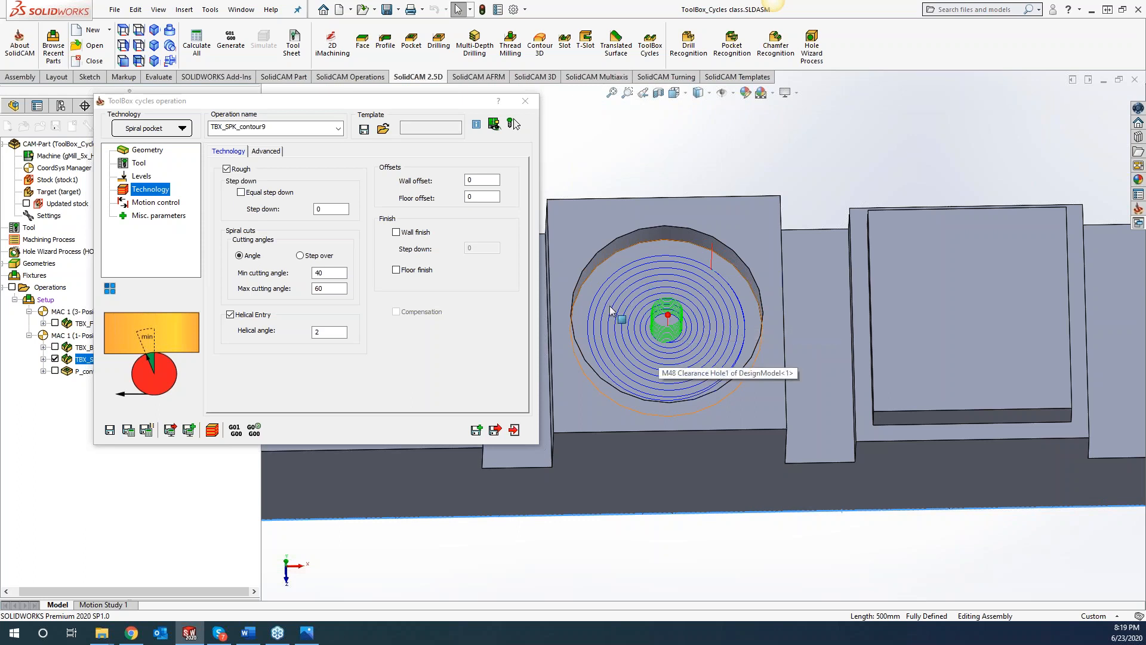
pyautogui.click(231, 316)
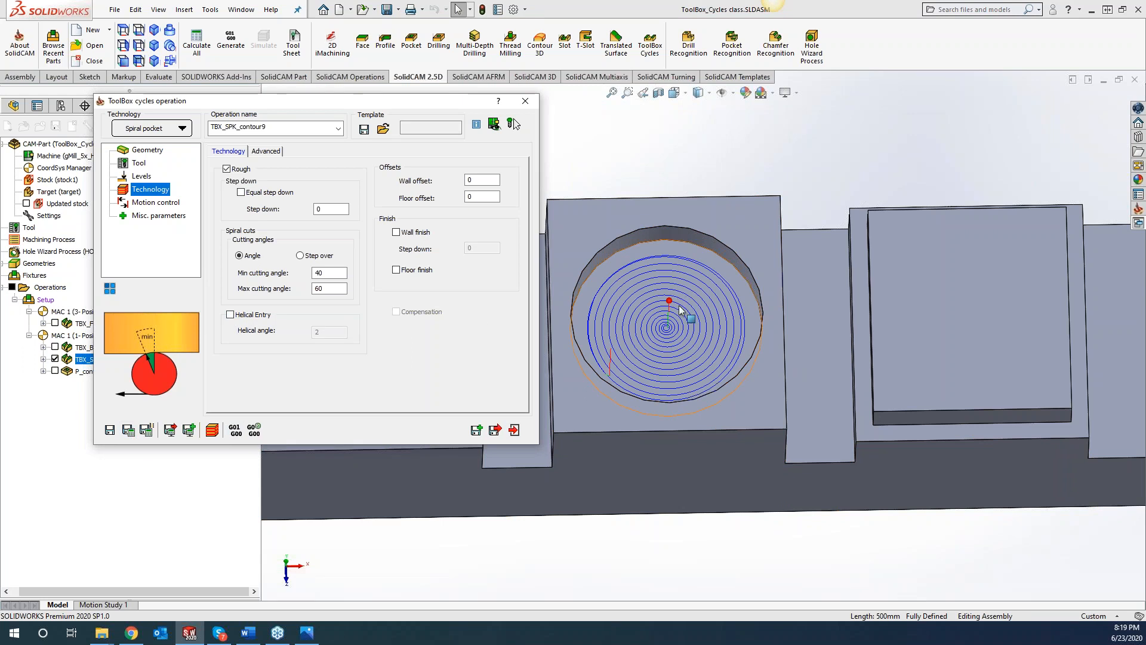
pyautogui.scroll(-4, 679, 294)
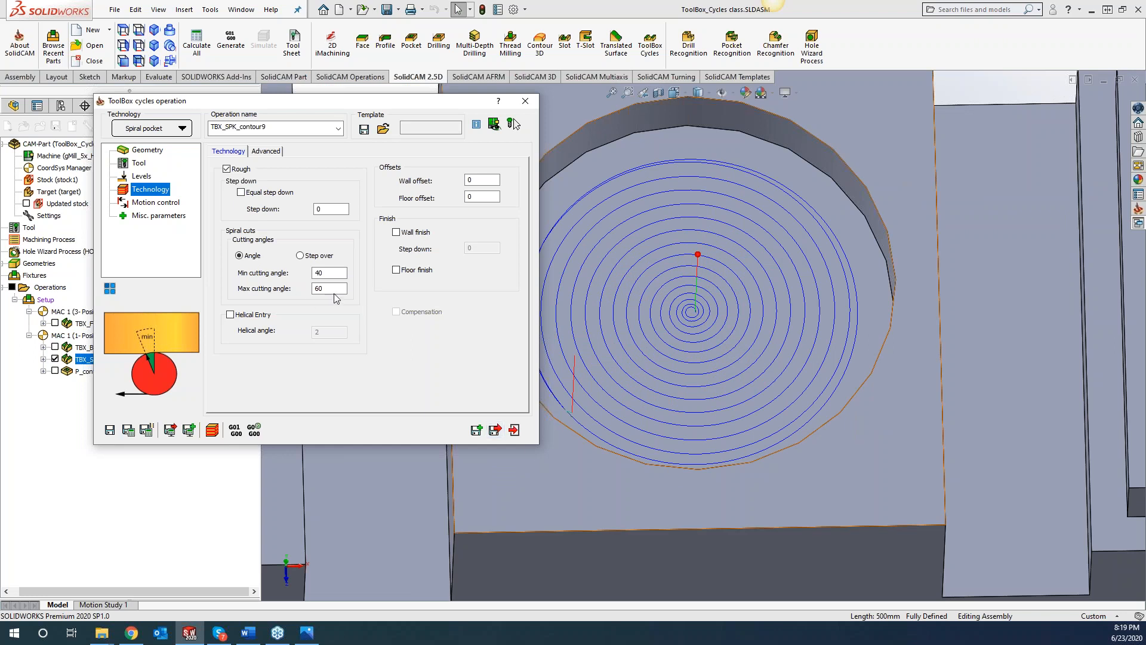
# Set the spiral cuts' maximum cutting angle to 80 and minimum cutting angle to 50, then recalculate the operation
pyautogui.moveTo(330, 289); pyautogui.dragTo(292, 289)
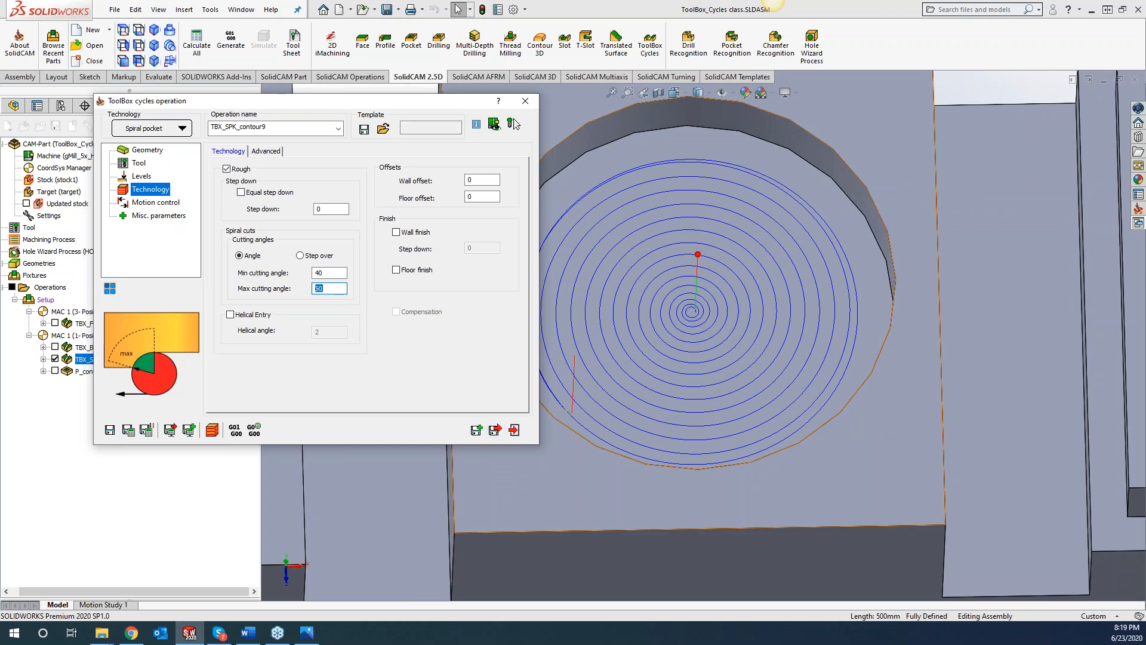
pyautogui.write('80')
pyautogui.hotkey('shift', 'Tab')
pyautogui.write('5')
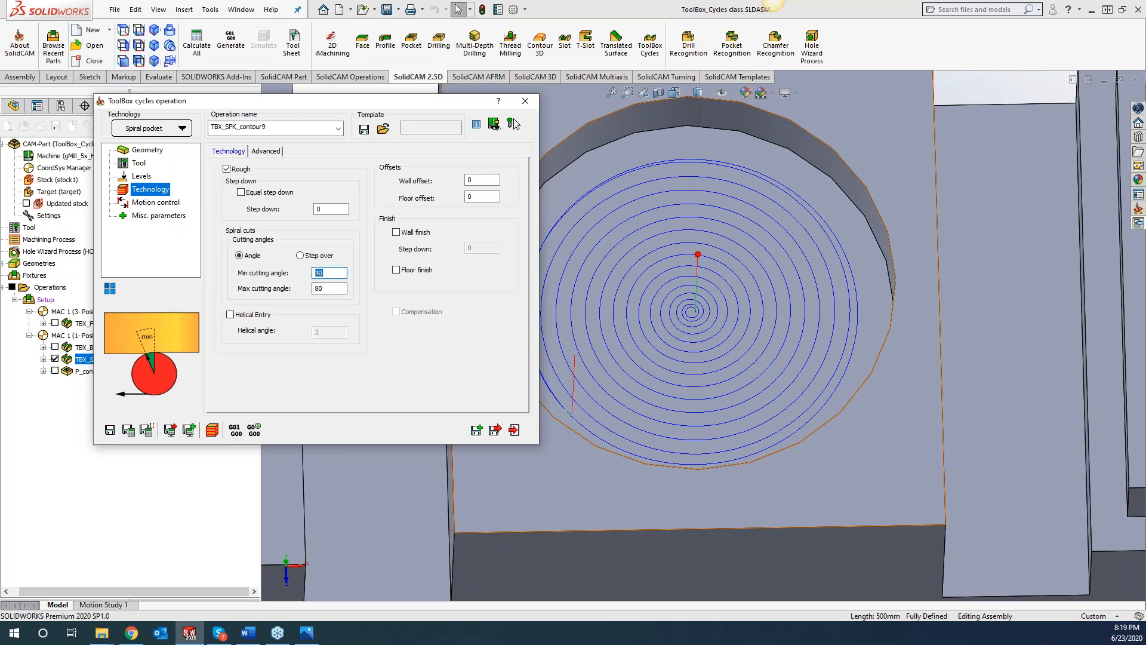
pyautogui.write('0')
pyautogui.click(128, 431)
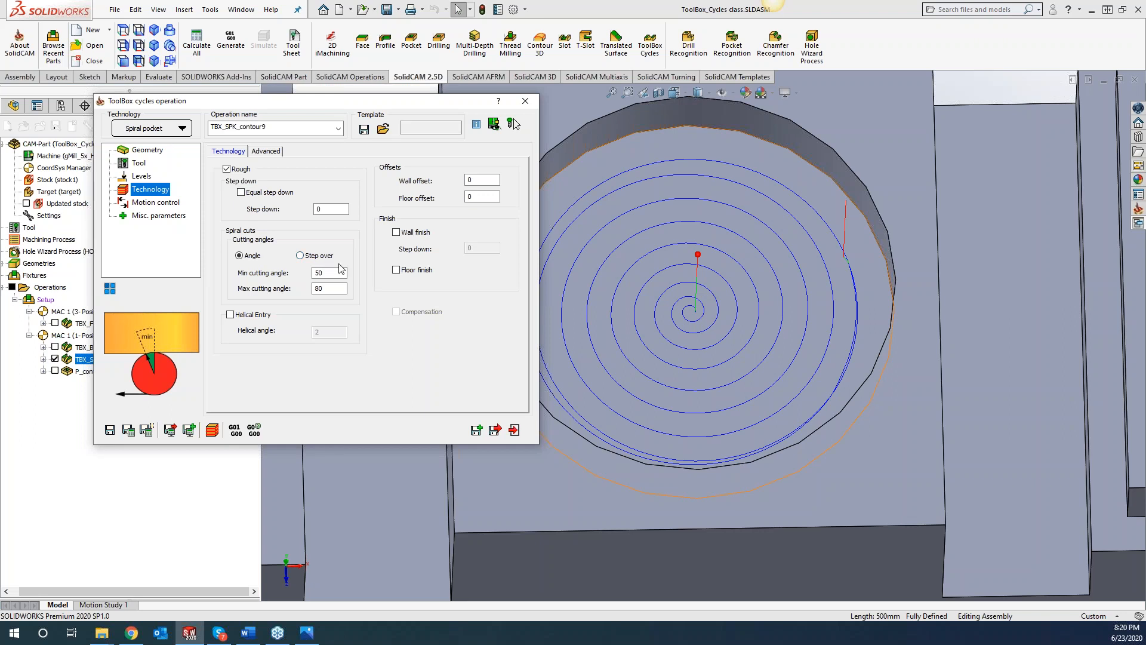
# Define the spiral cuts by step over, with a minimum of 2 and a maximum of 5, and recalculate the operation
pyautogui.click(300, 255)
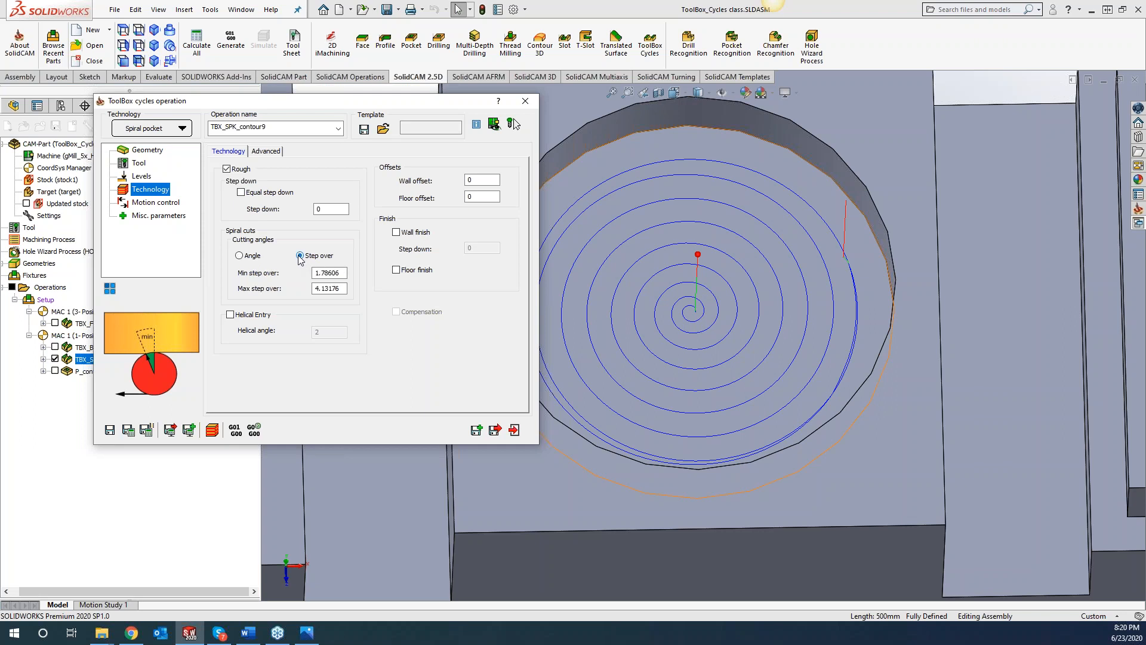
pyautogui.doubleClick(345, 273)
pyautogui.write('2')
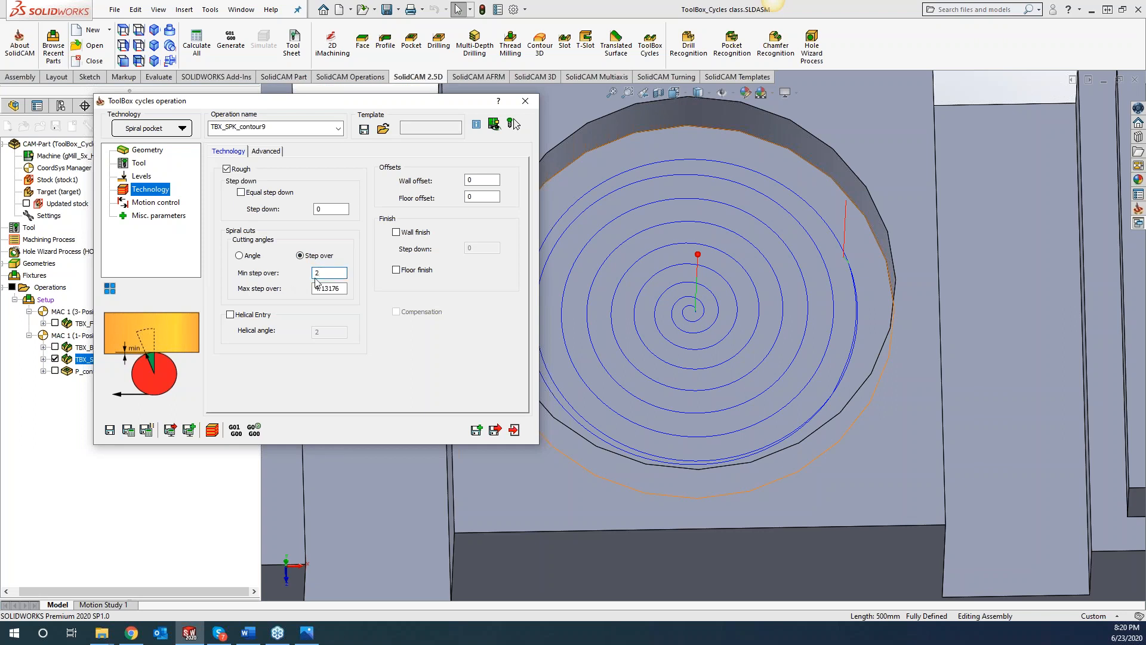
pyautogui.press('Tab')
pyautogui.write('5')
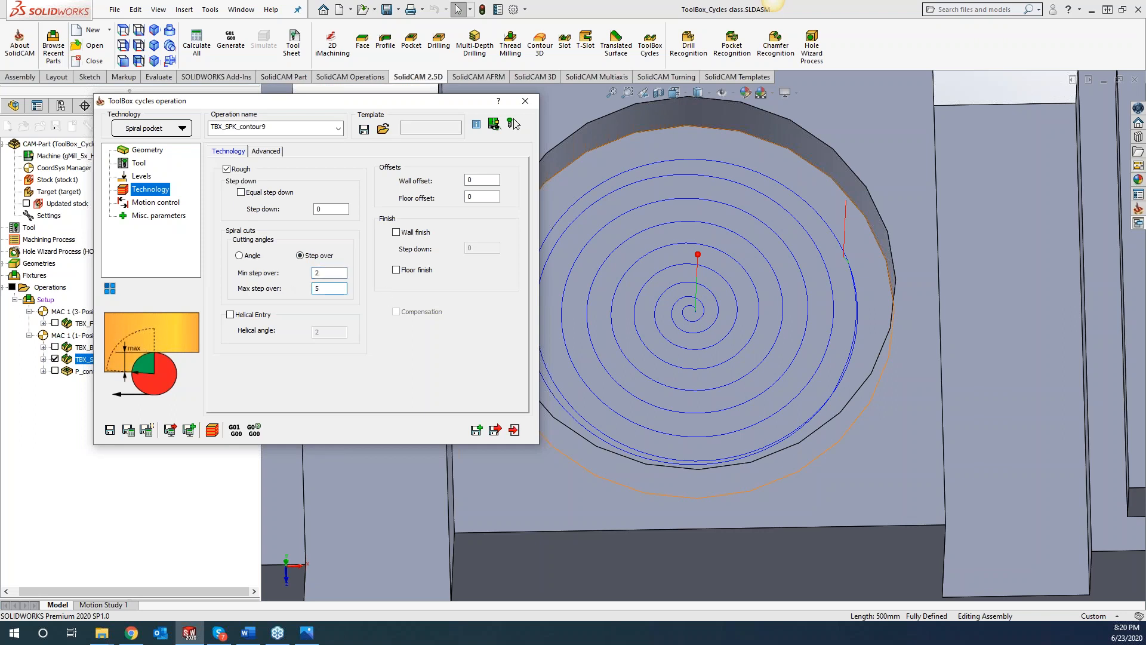
pyautogui.click(128, 430)
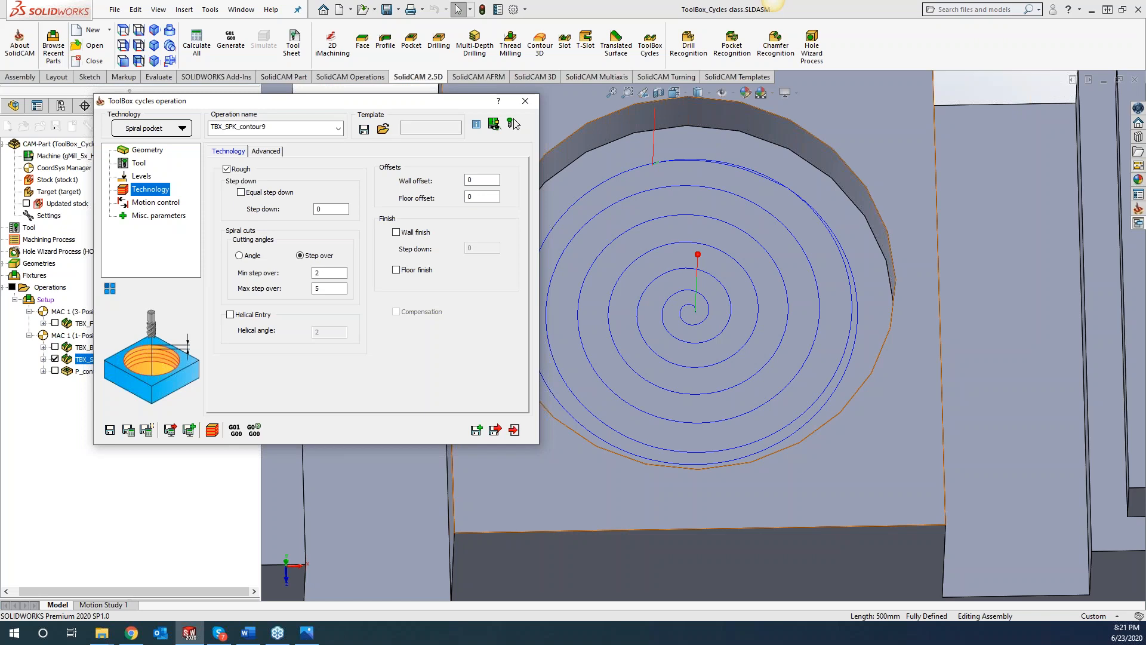
# Close the Spiral pocket operation and turn off its toolpath display
pyautogui.scroll(5, 644, 373)
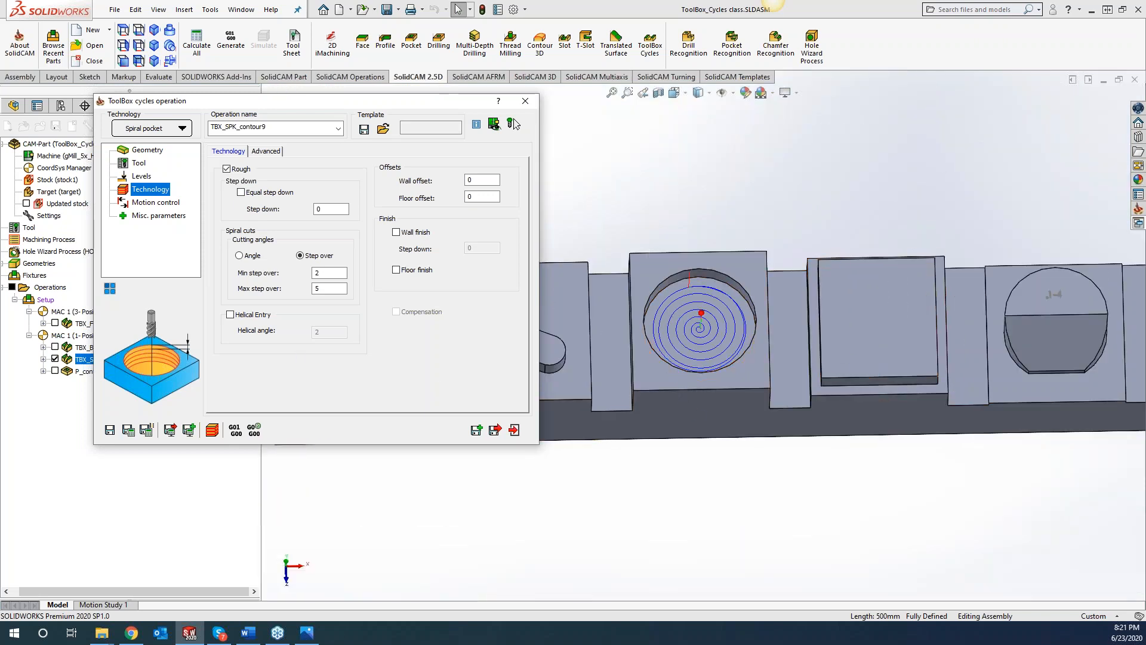
pyautogui.click(525, 100)
pyautogui.click(54, 359)
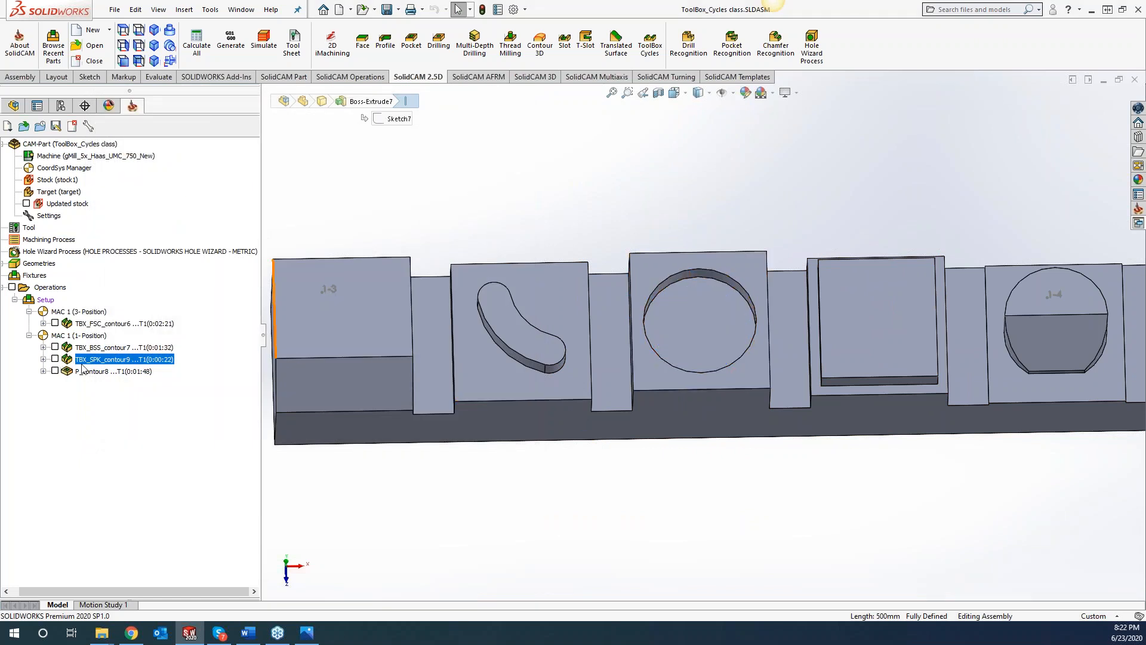
# Sketch a six-sided polygon on the circular pocket's floor, centred on it with an inscribed circle of about 47.6 mm, and exit the sketch
pyautogui.click(688, 324)
pyautogui.rightClick(689, 324)
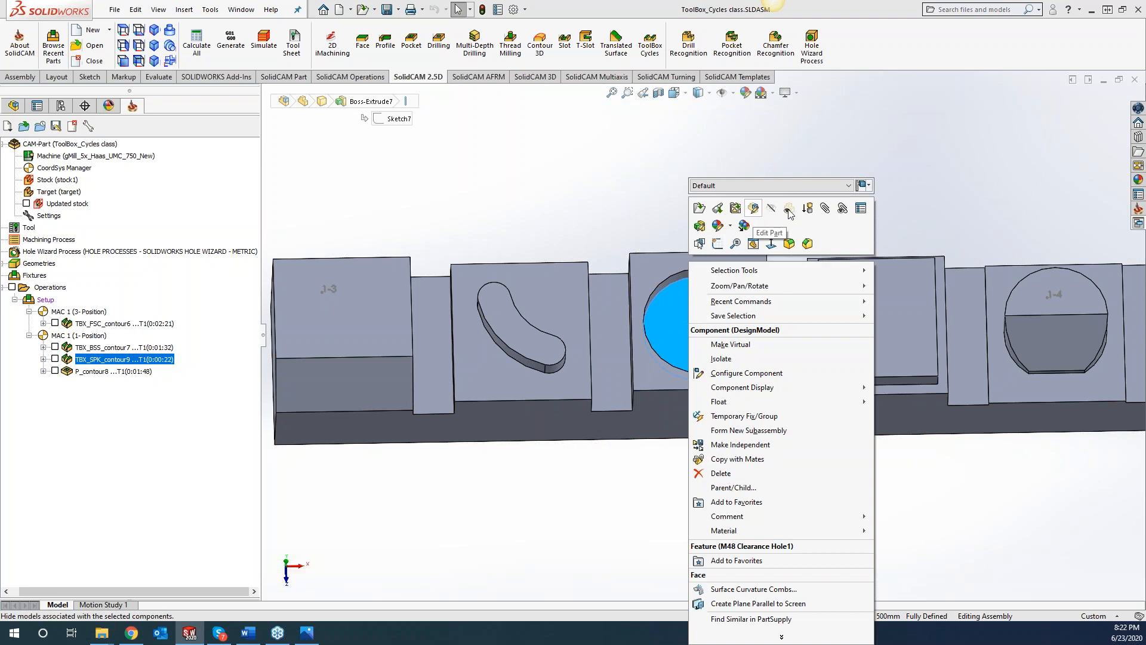
pyautogui.click(717, 244)
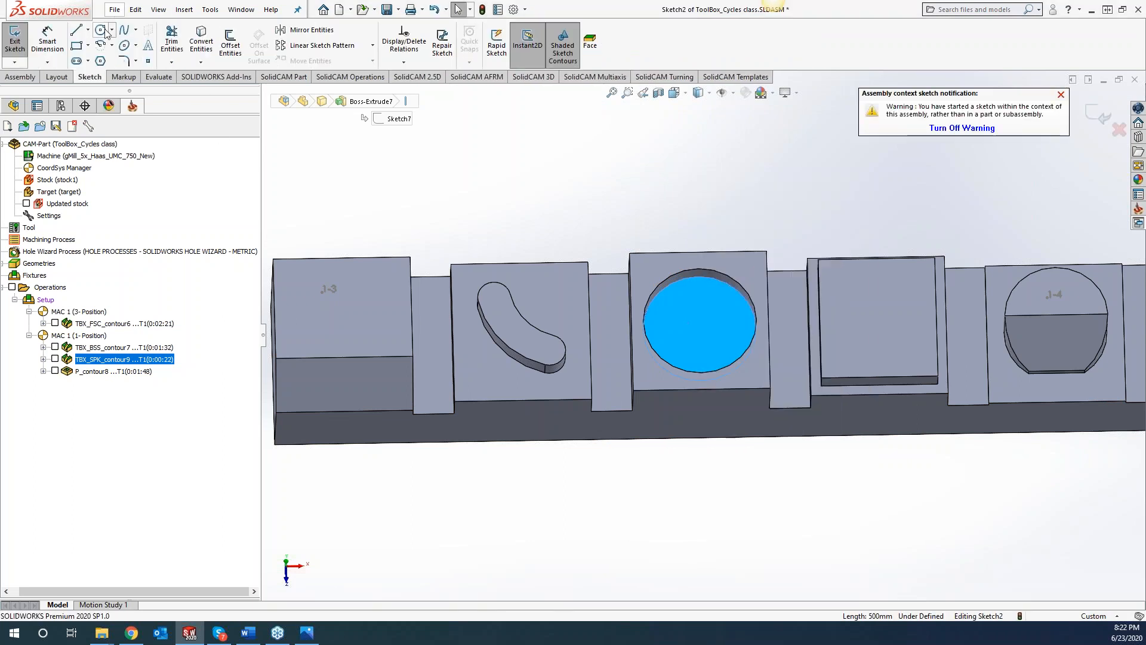
pyautogui.click(101, 61)
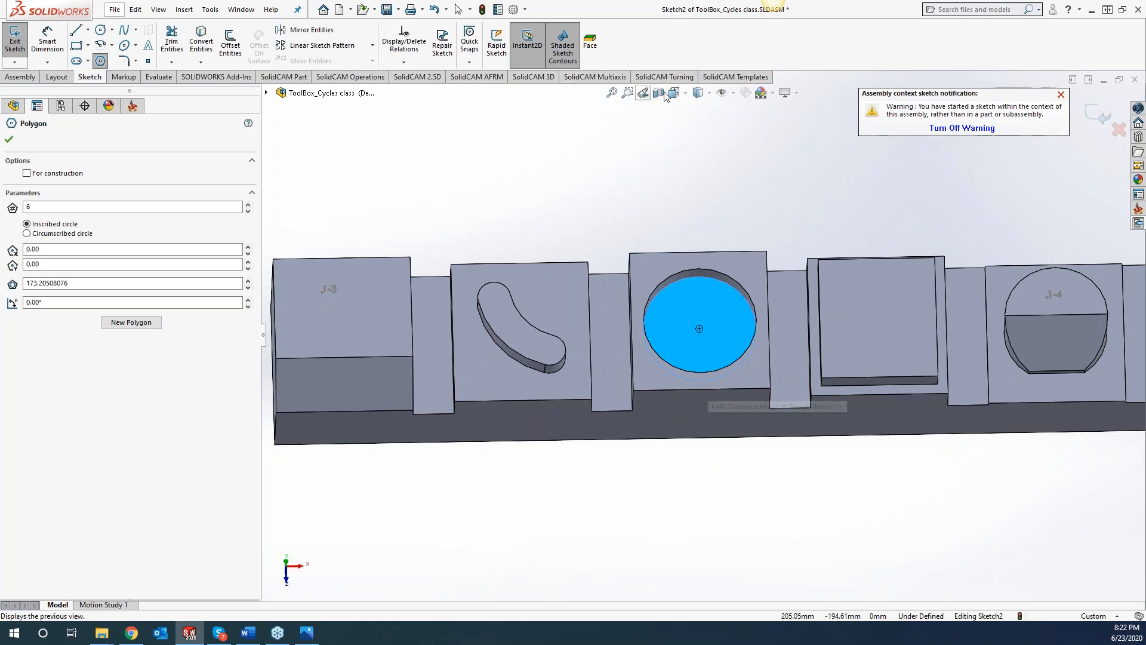
pyautogui.click(697, 93)
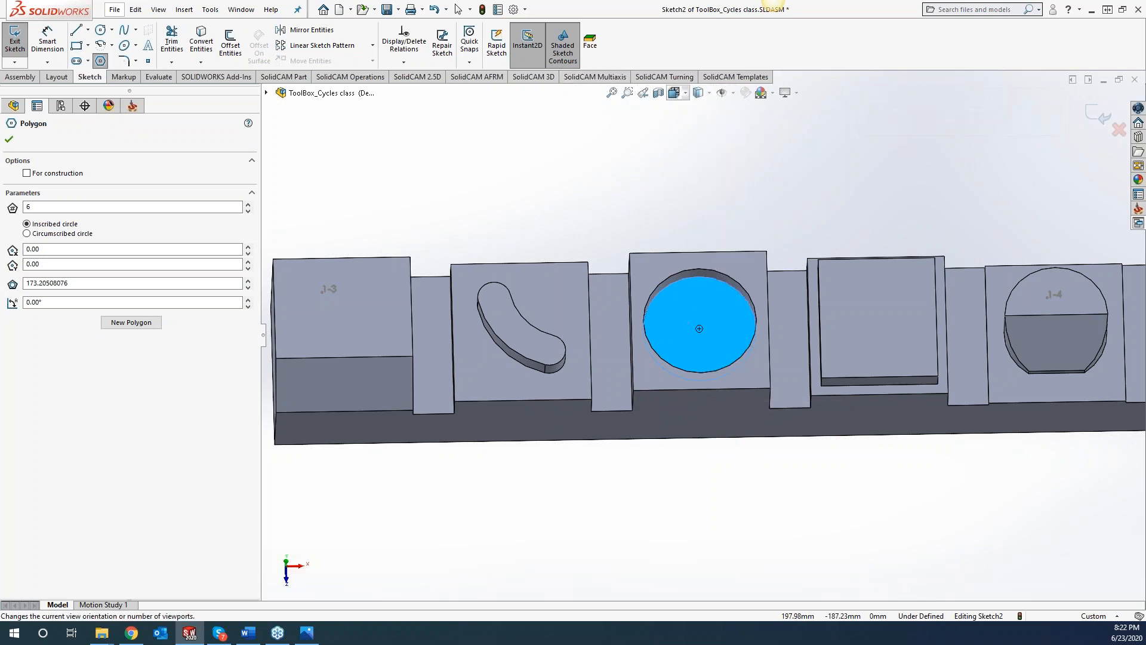
pyautogui.click(685, 93)
pyautogui.click(742, 160)
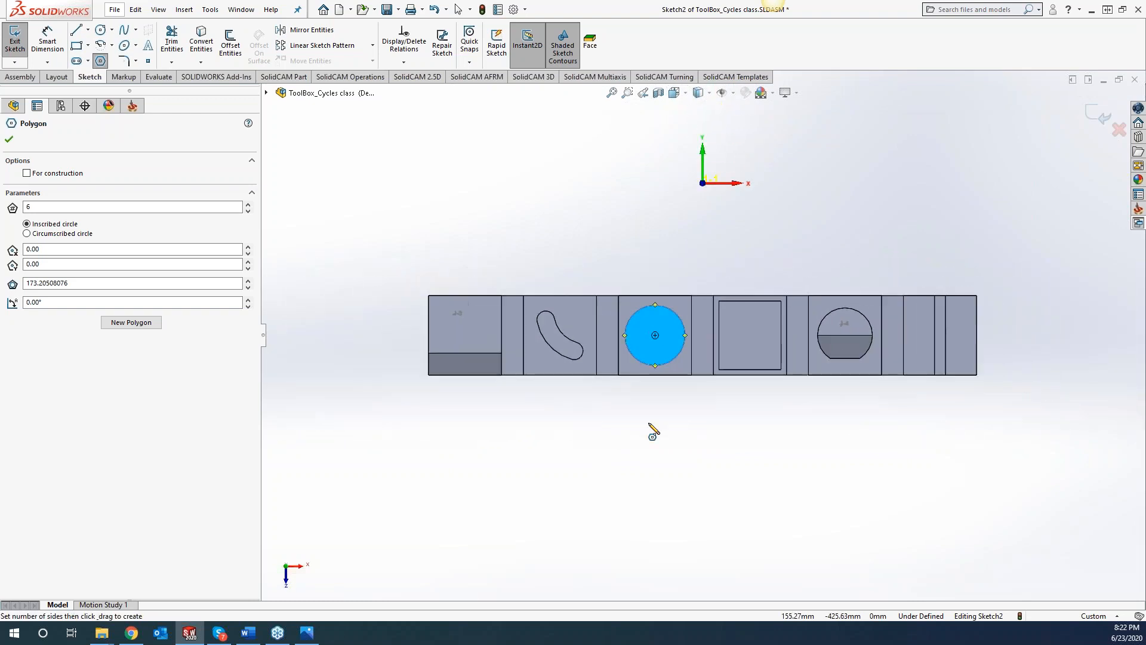
pyautogui.scroll(-6, 654, 358)
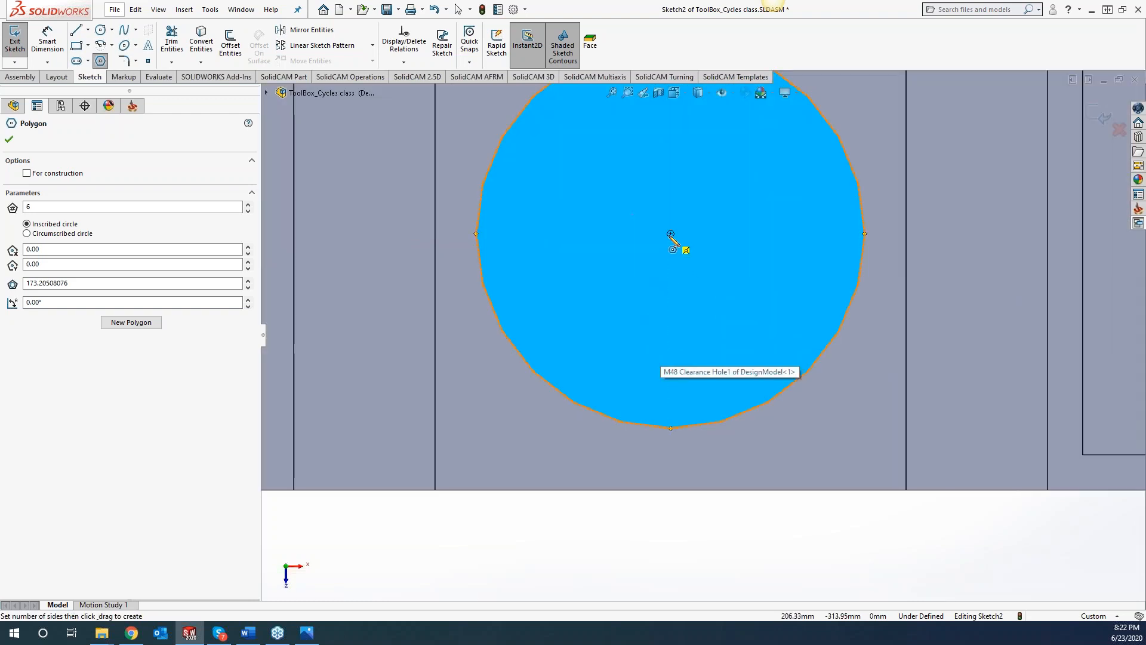
pyautogui.moveTo(670, 233)
pyautogui.mouseDown()
pyautogui.moveTo(721, 281)
pyautogui.moveTo(752, 334)
pyautogui.moveTo(762, 404)
pyautogui.mouseUp()
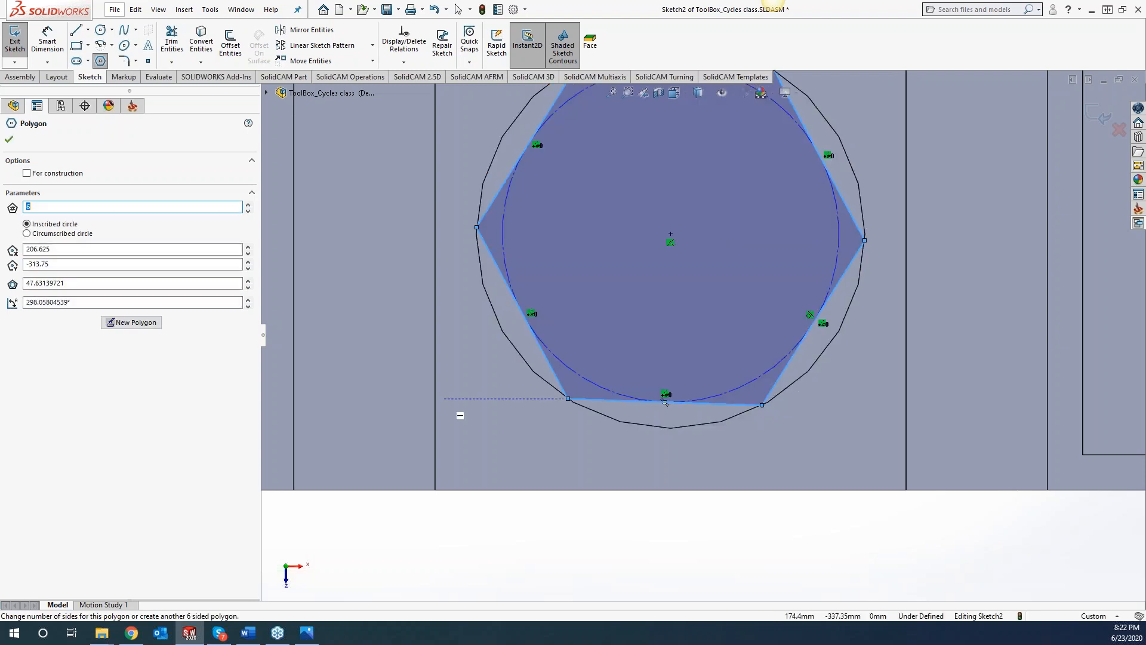
pyautogui.click(14, 41)
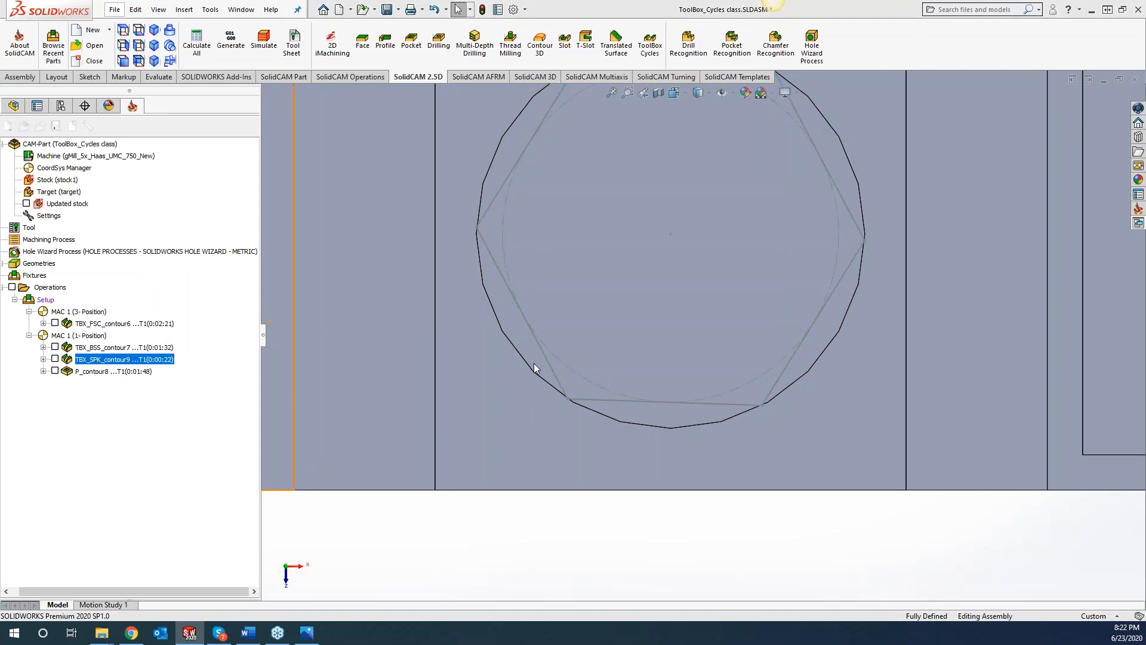
# Replace the Spiral pocket's geometry with a new closed chain, contour10, around the sketched hexagon
pyautogui.click(149, 150)
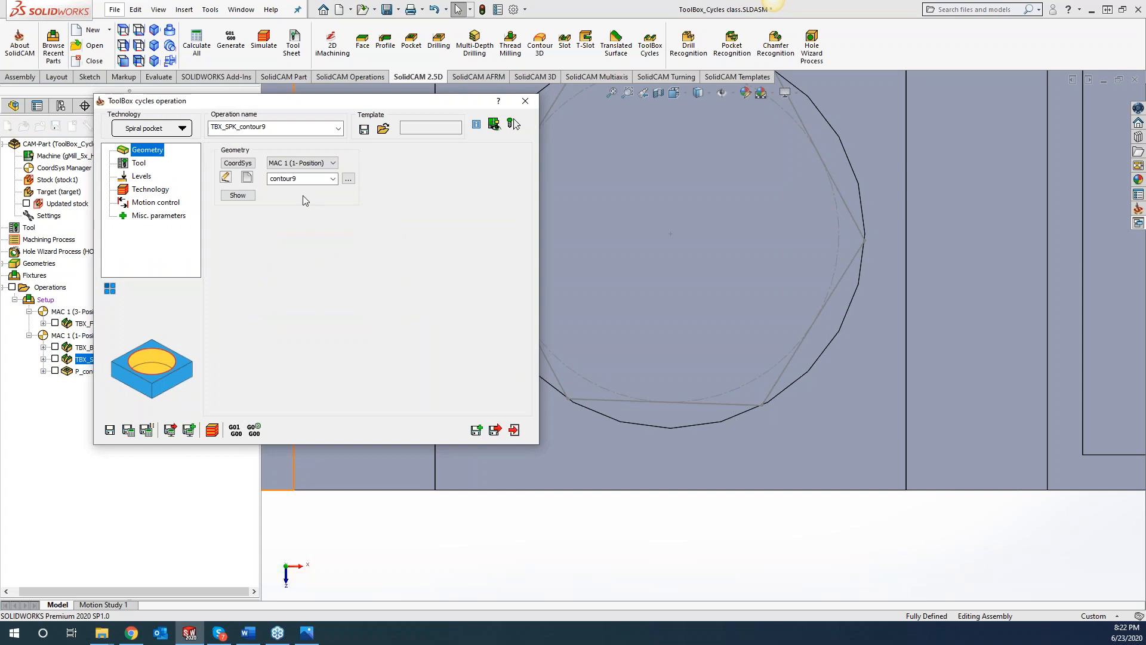
pyautogui.click(246, 177)
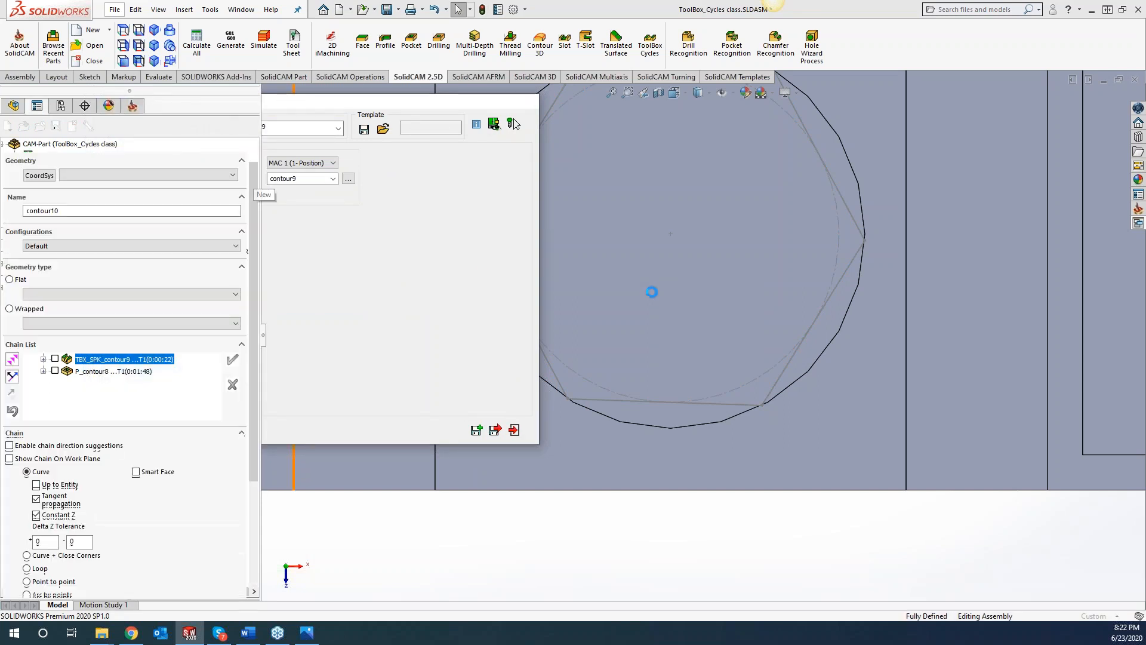
pyautogui.click(593, 400)
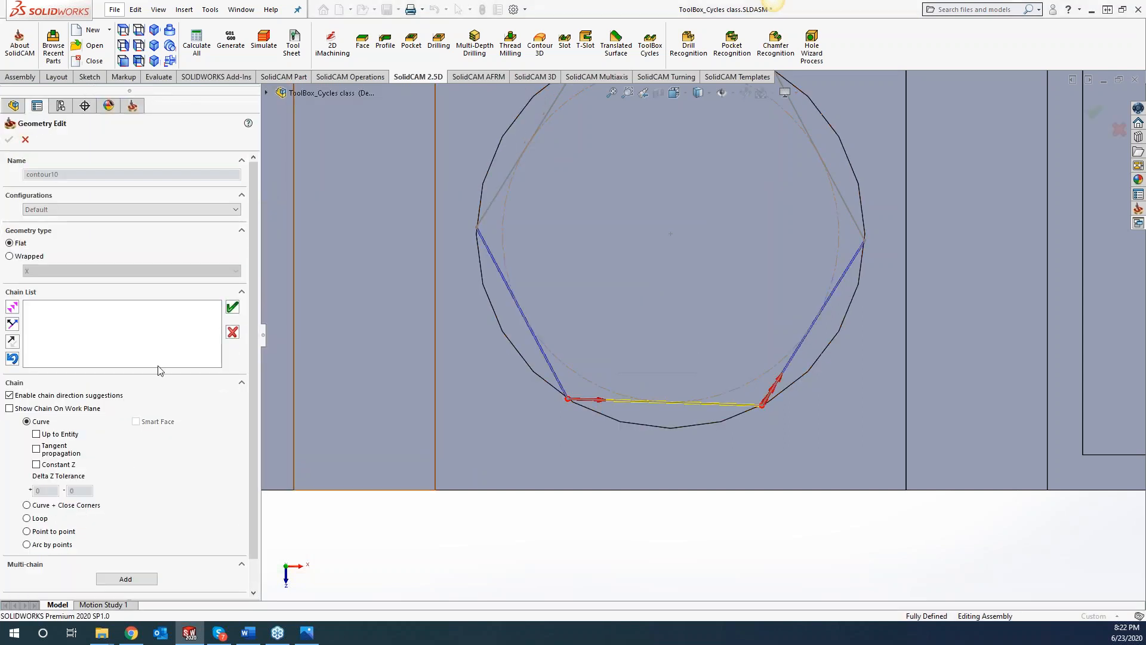
pyautogui.click(12, 306)
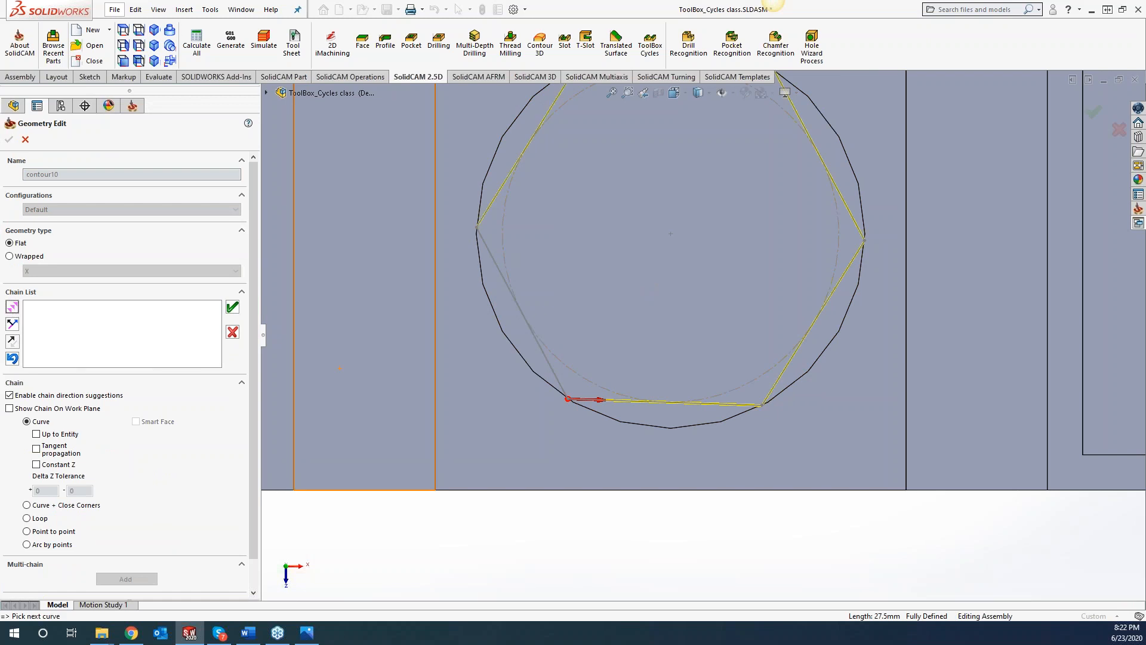
pyautogui.click(9, 139)
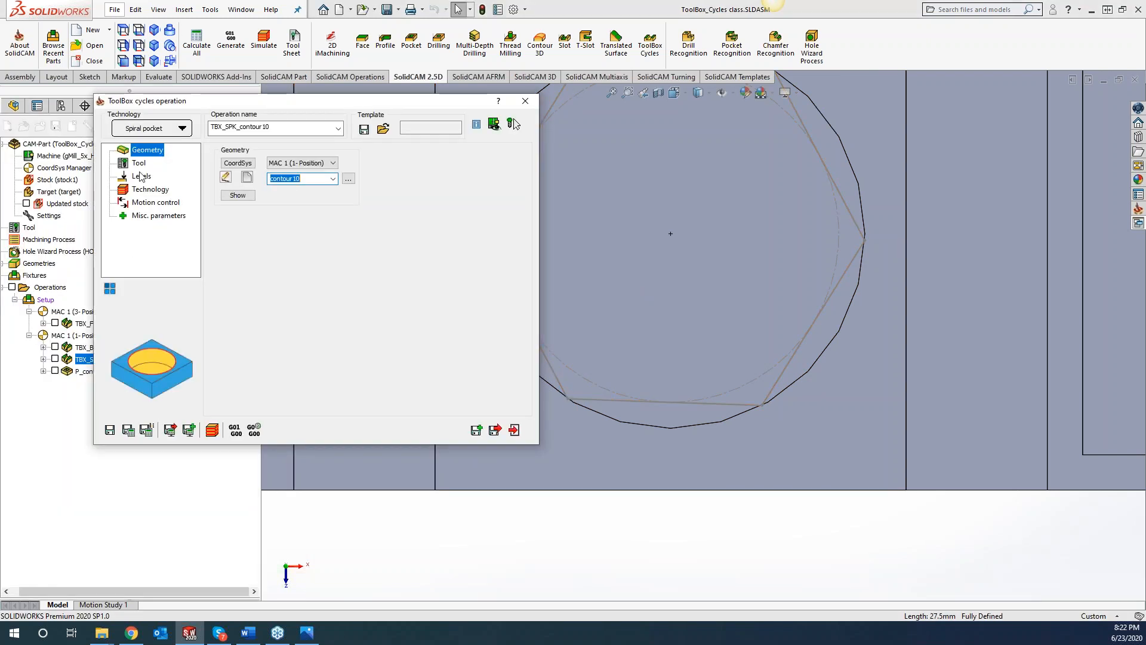
# Review the tool, level and technology settings and try to save and calculate the Spiral pocket on the hexagon chain
pyautogui.click(139, 163)
pyautogui.click(141, 176)
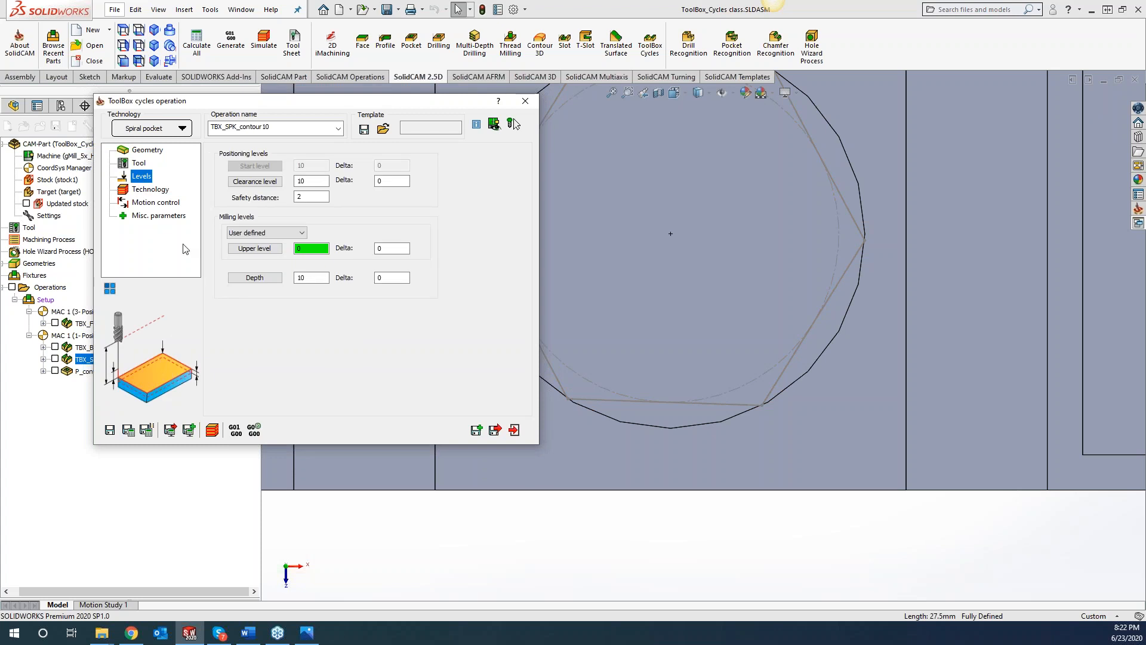
pyautogui.click(151, 190)
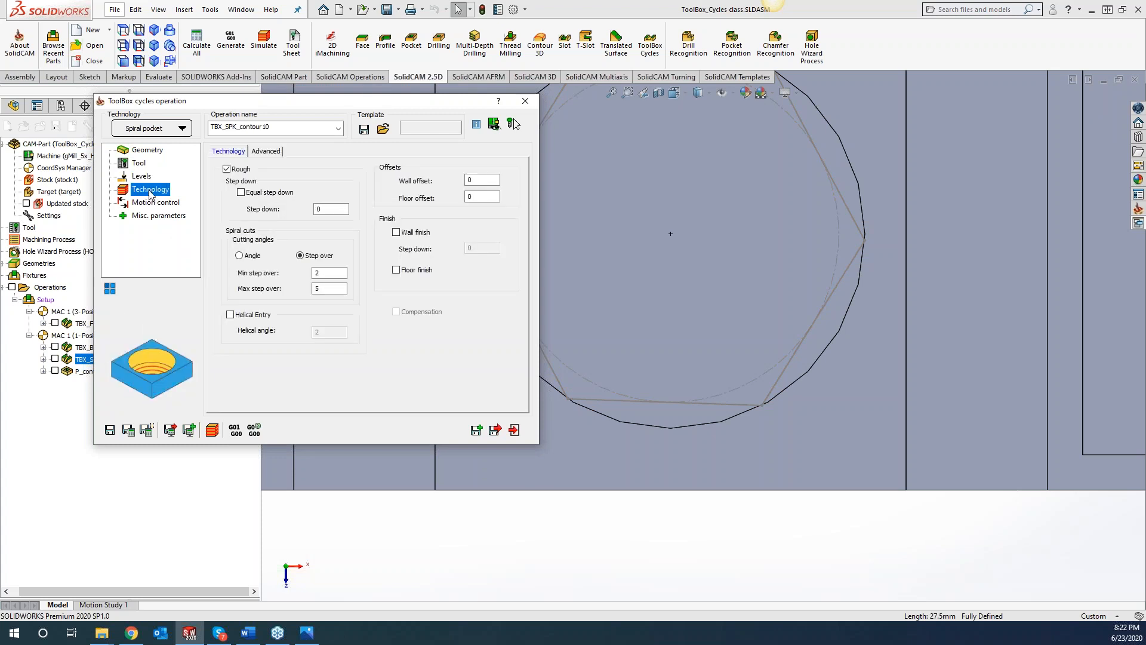
pyautogui.click(130, 431)
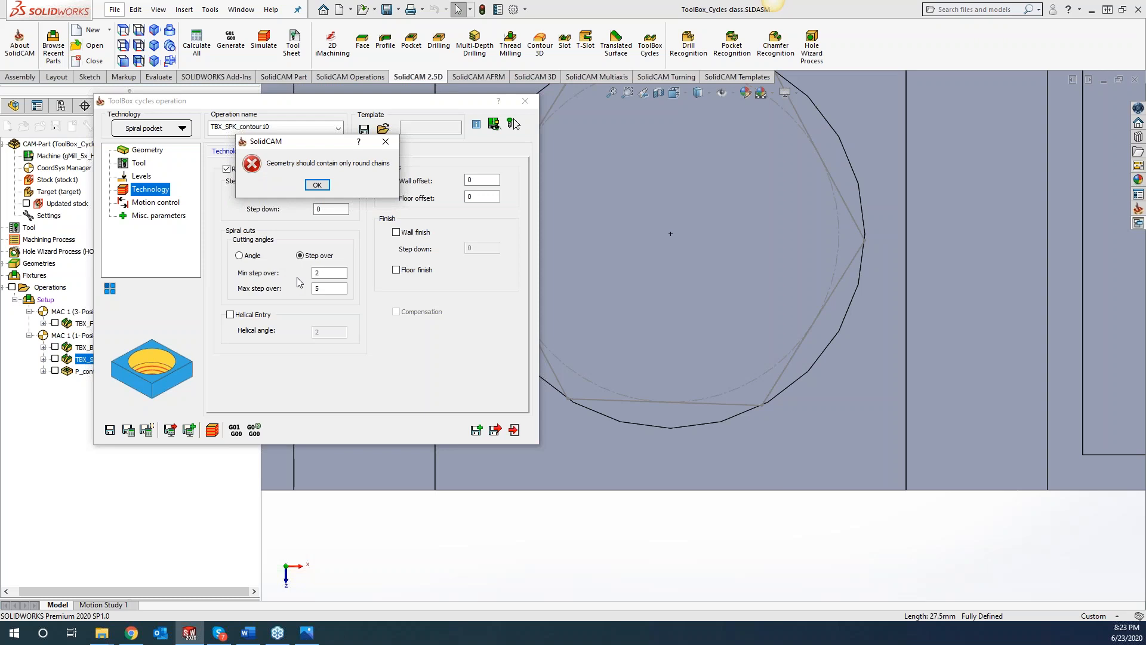
pyautogui.click(316, 186)
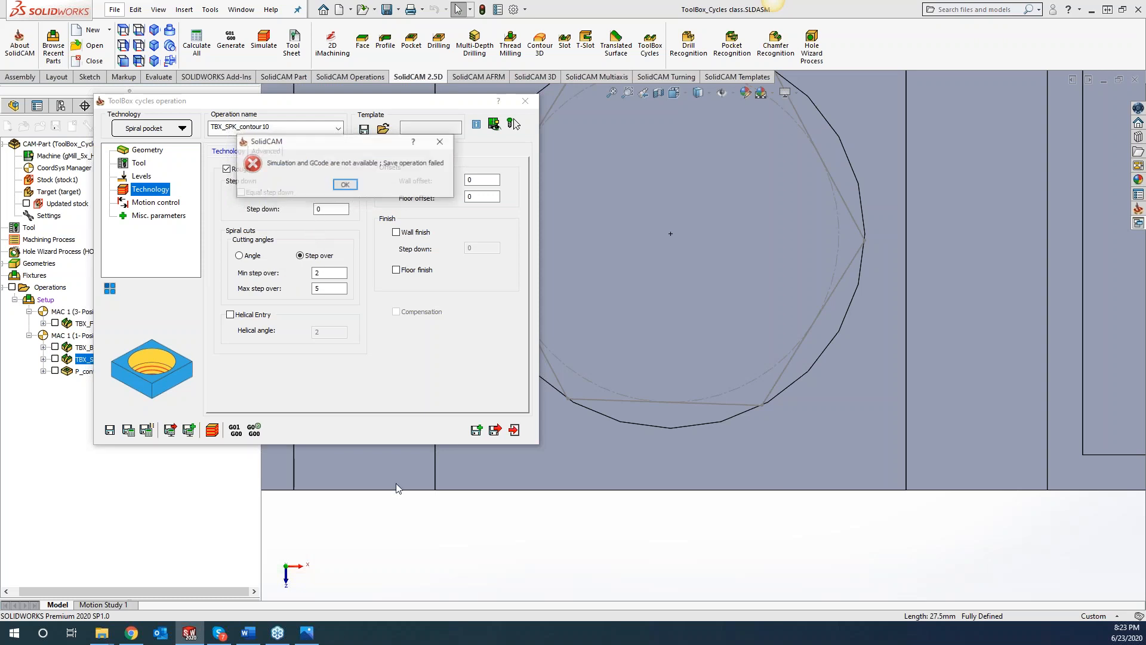
# Dismiss the save error and replace the Spiral pocket's geometry with a new chain, contour11, around the circular pocket
pyautogui.click(342, 186)
pyautogui.click(147, 150)
pyautogui.click(254, 181)
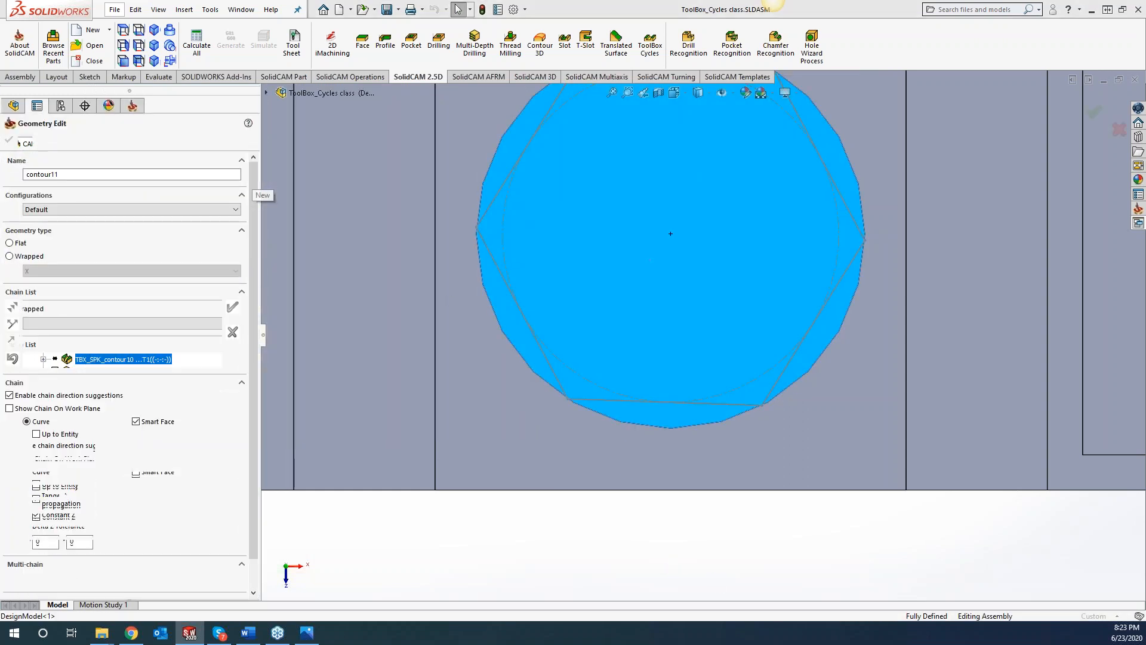
pyautogui.click(9, 140)
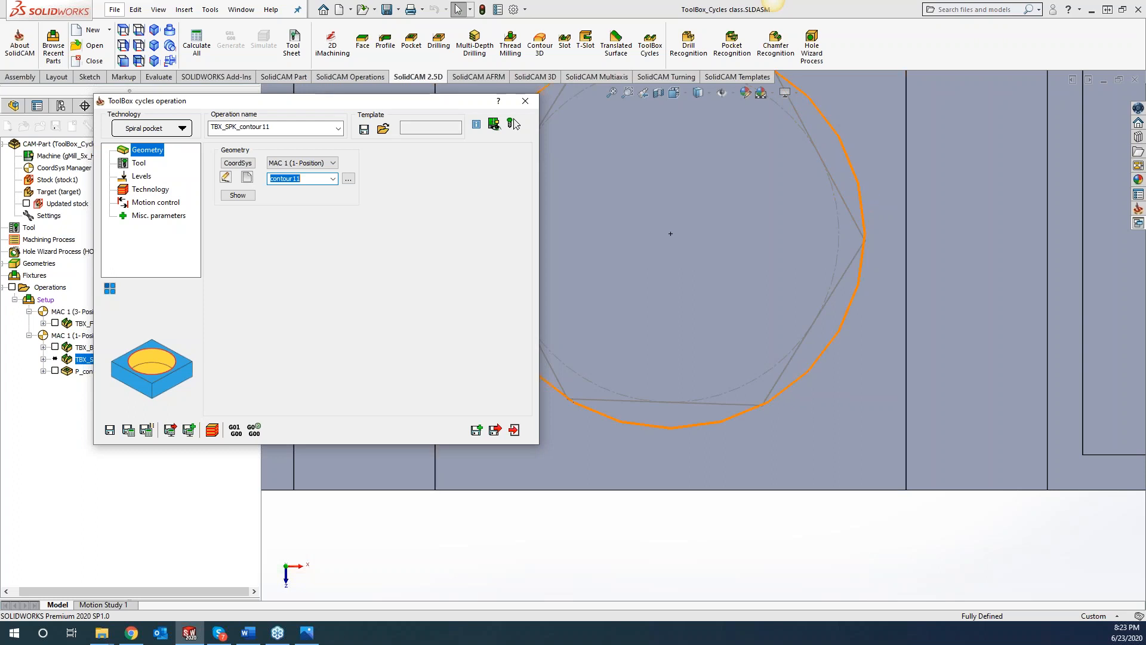
# Save and calculate the Spiral pocket on the circular chain, close the operation and turn off its toolpath display
pyautogui.scroll(3, 654, 316)
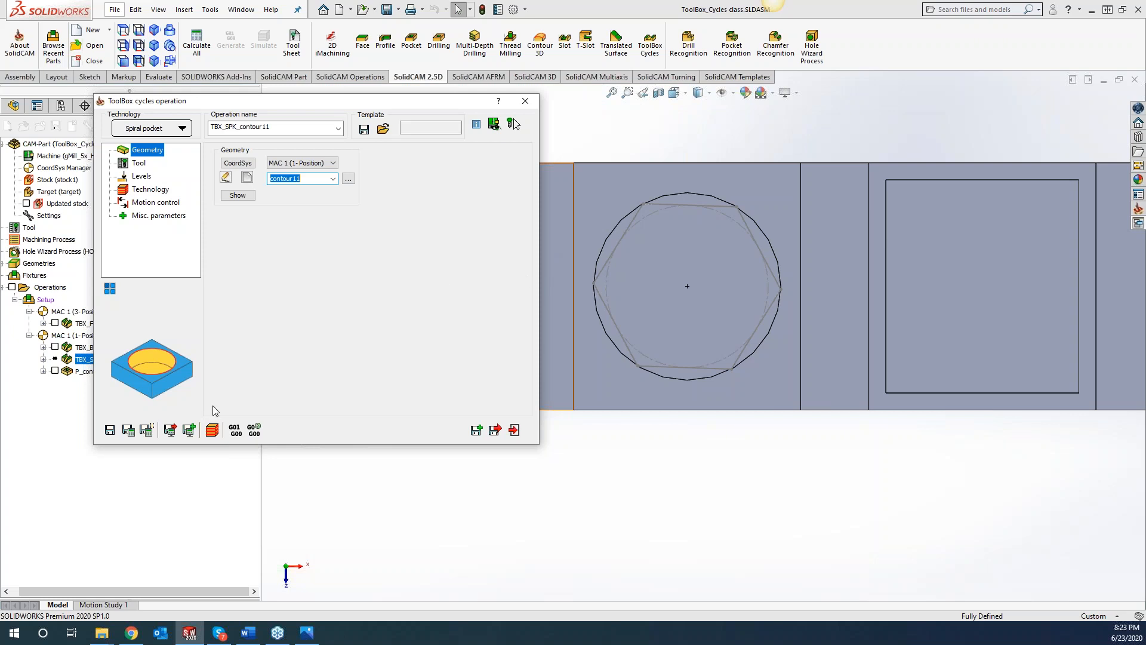
pyautogui.click(128, 430)
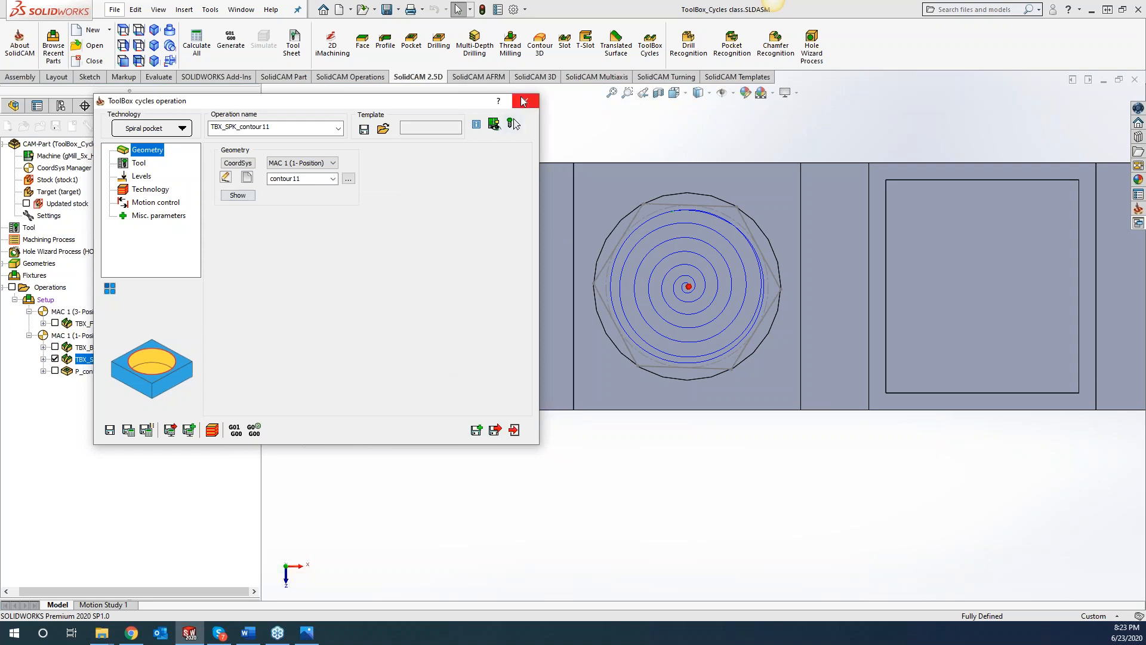
pyautogui.click(525, 101)
pyautogui.click(55, 359)
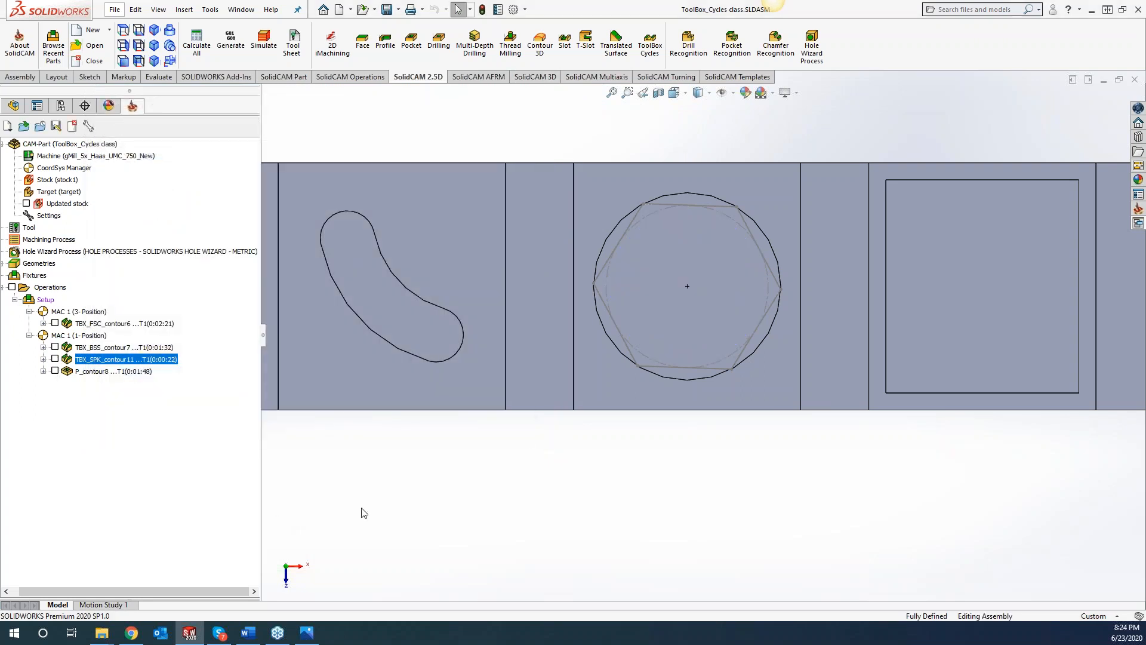
# Add a new ToolBox cycles operation after the P_contour8 pocket operation and set its technology to Wood cutting
pyautogui.moveTo(754, 547); pyautogui.dragTo(575, 471, button='middle')
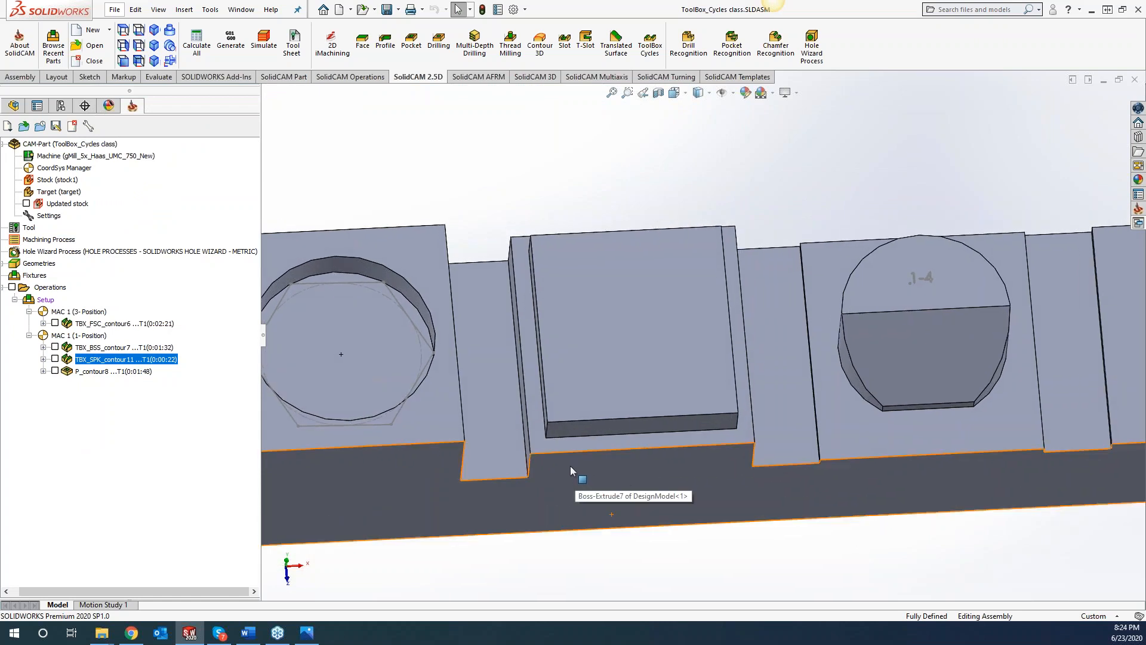
pyautogui.click(88, 371)
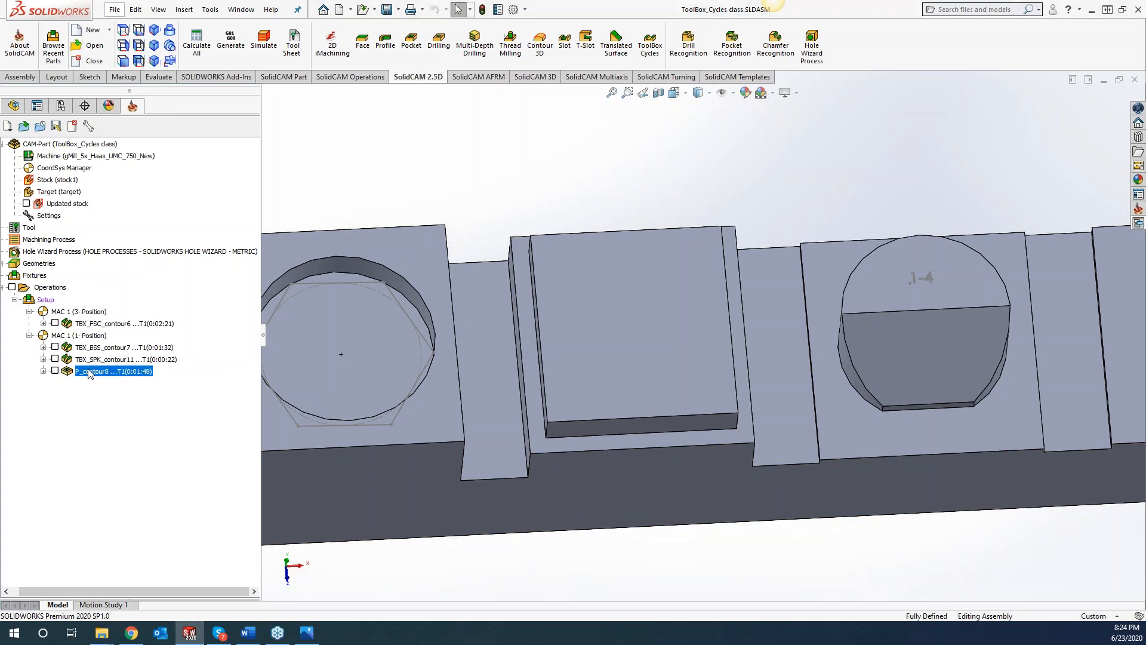
pyautogui.rightClick(95, 373)
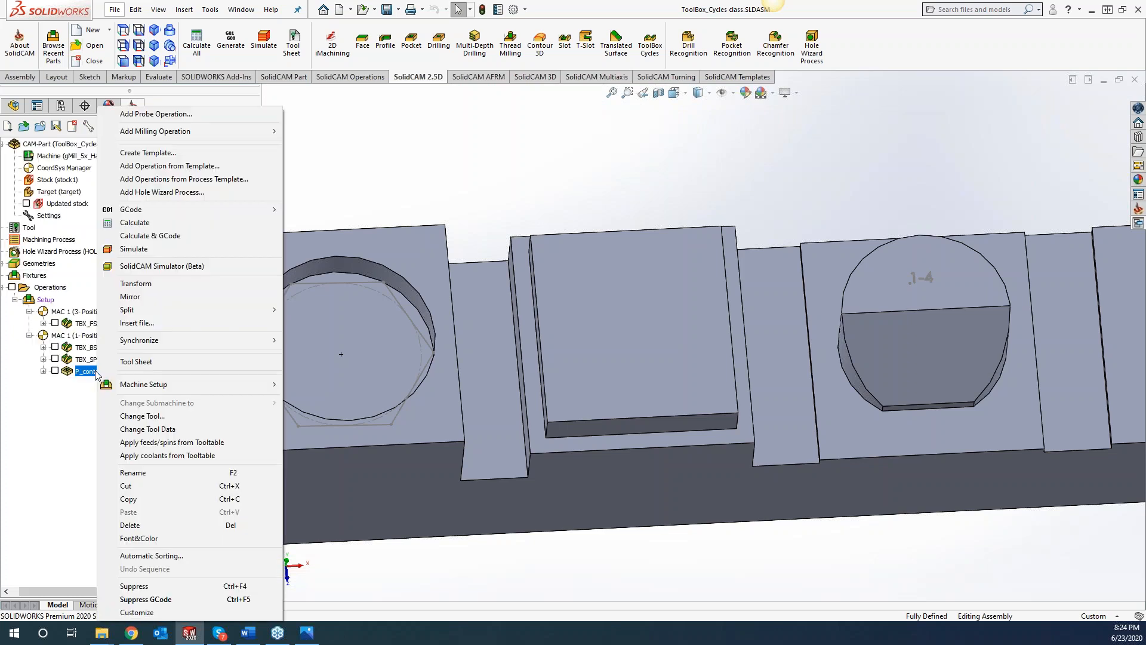
pyautogui.click(473, 204)
pyautogui.click(649, 51)
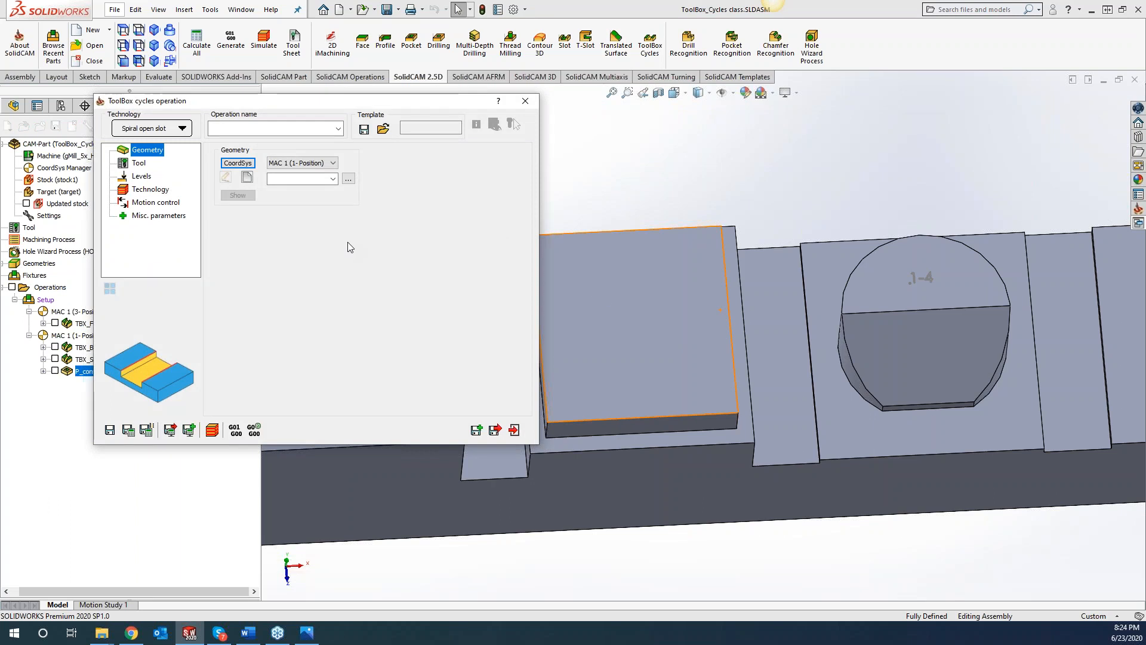
pyautogui.click(182, 128)
pyautogui.click(334, 373)
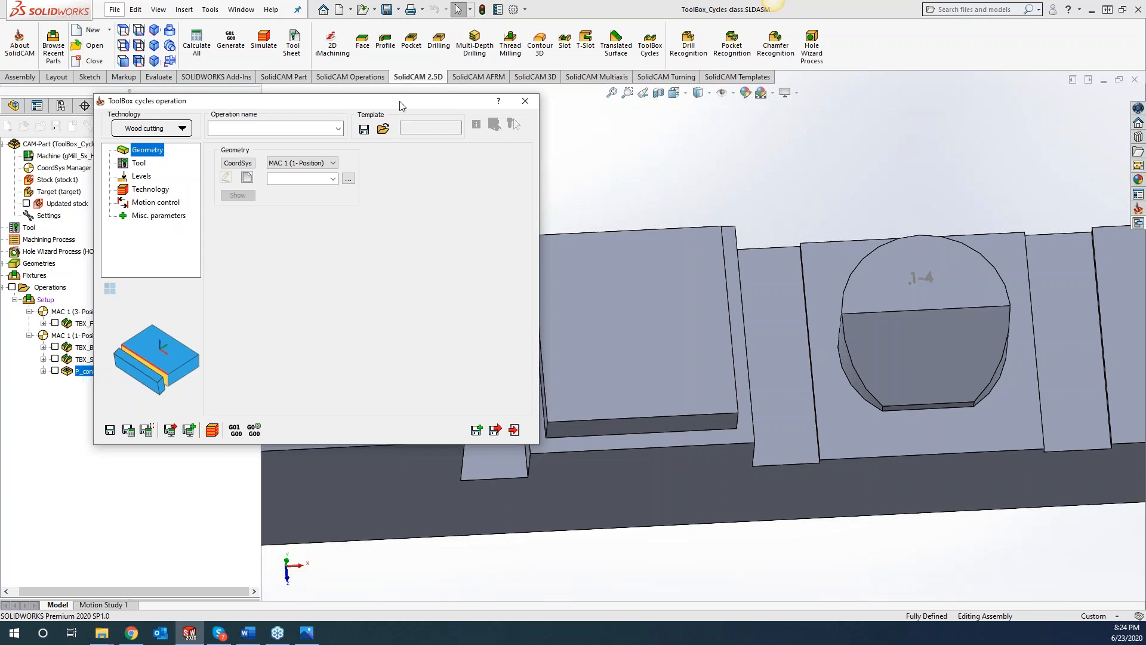
pyautogui.moveTo(399, 106); pyautogui.dragTo(348, 101)
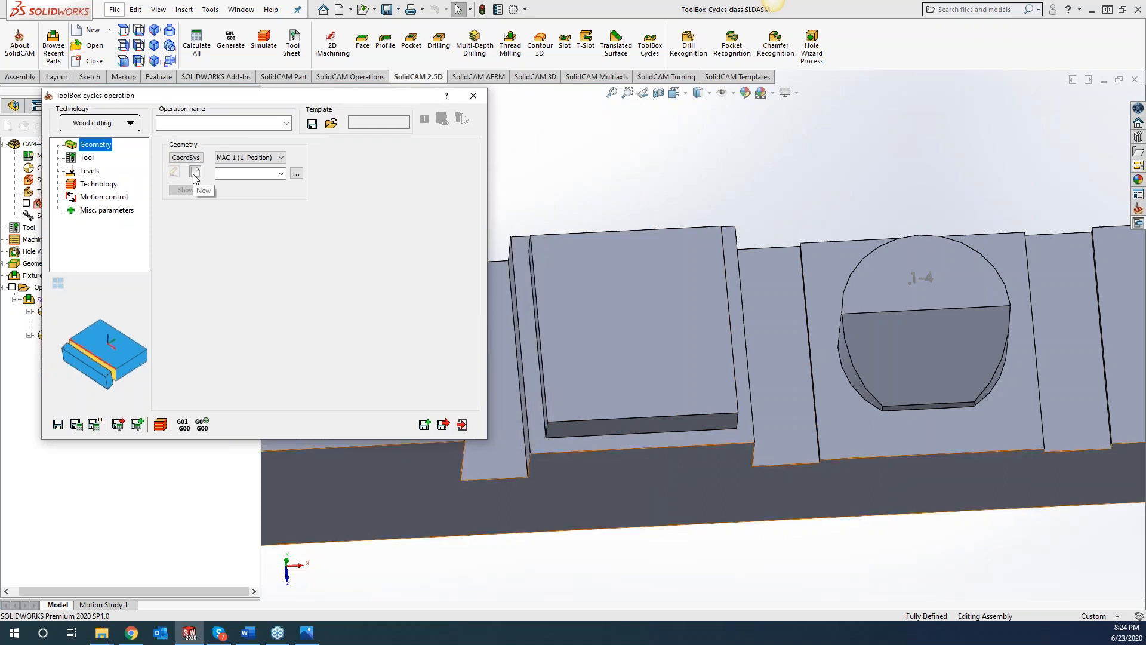
# Define the Wood cutting geometry as a new chain, contour12, along the front top edge of the raised square block
pyautogui.click(195, 176)
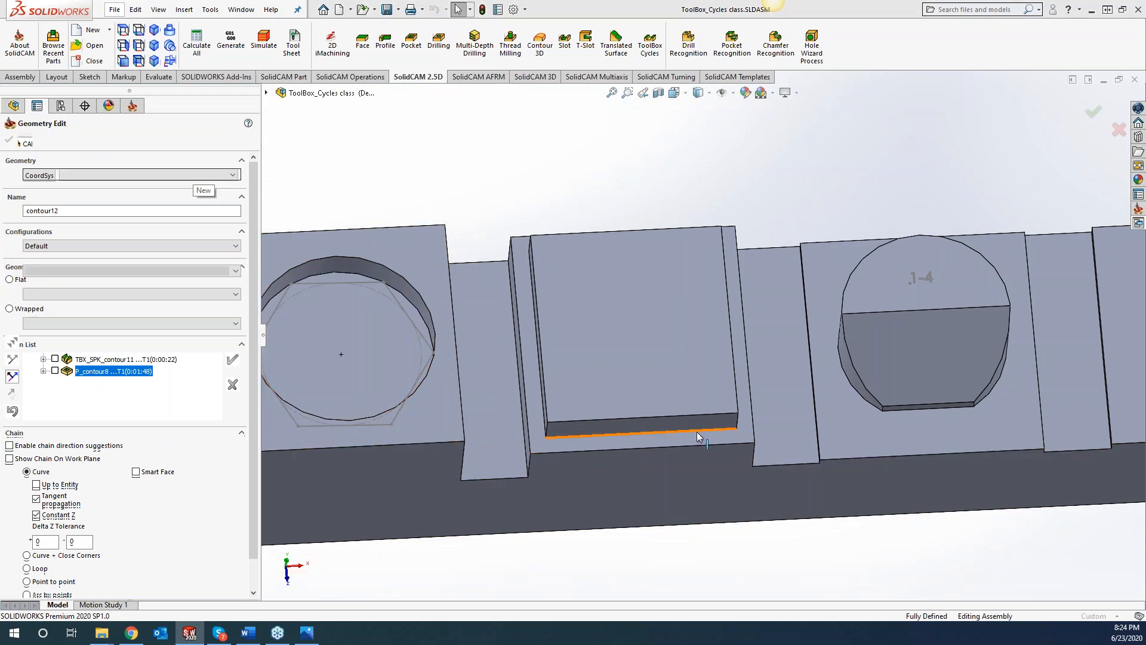
pyautogui.click(720, 418)
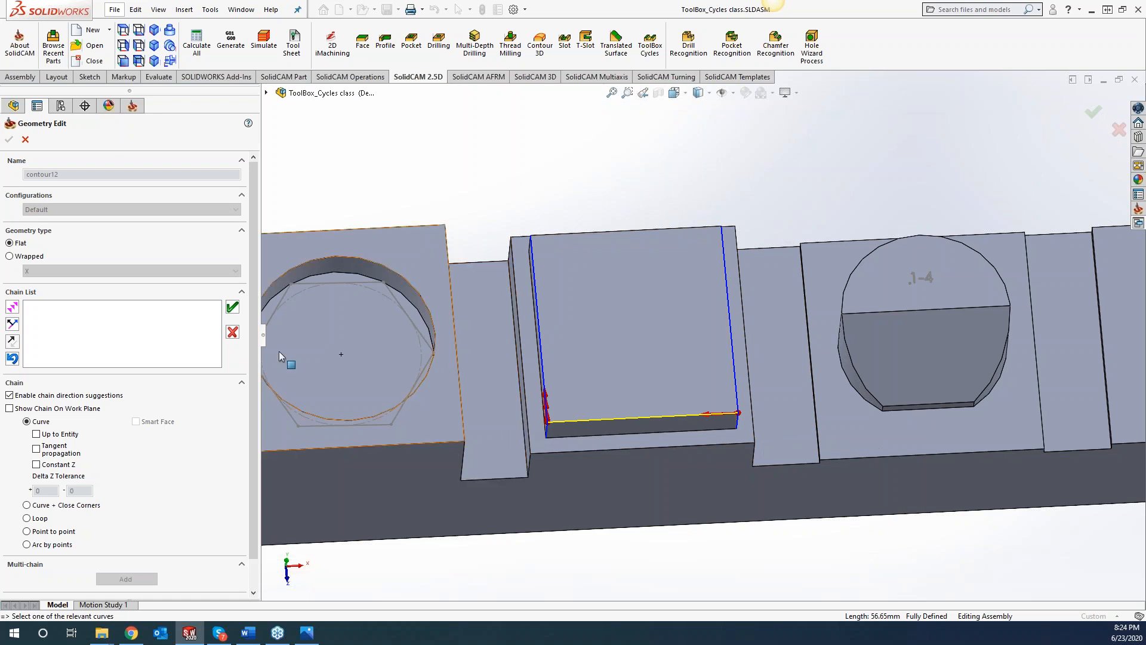
pyautogui.click(232, 307)
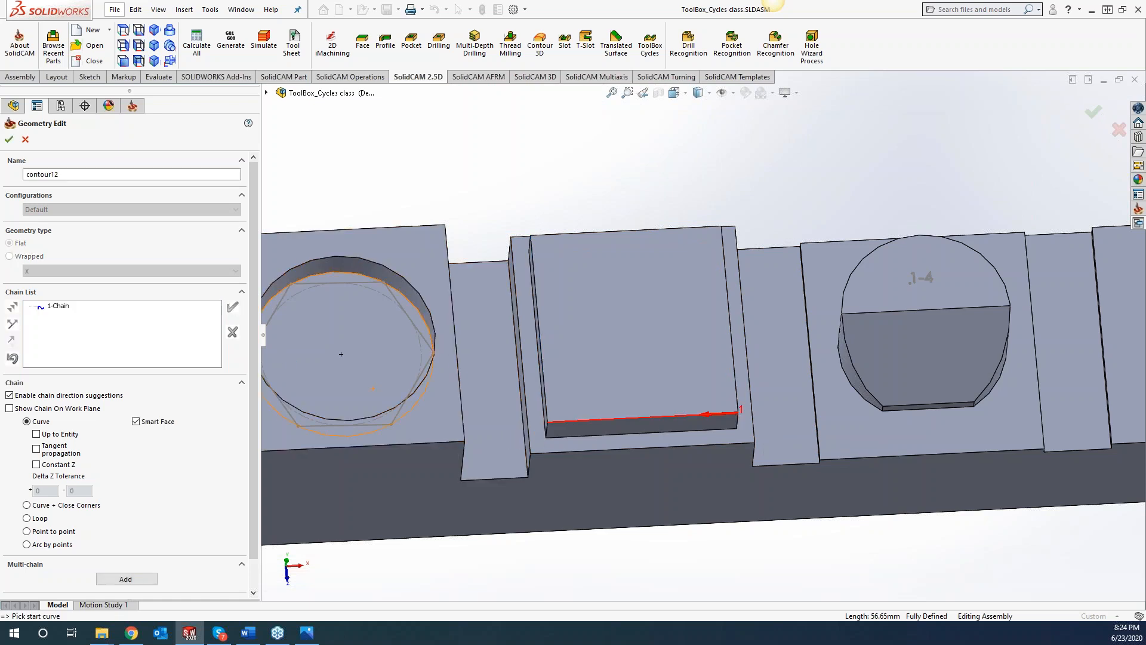
pyautogui.click(8, 139)
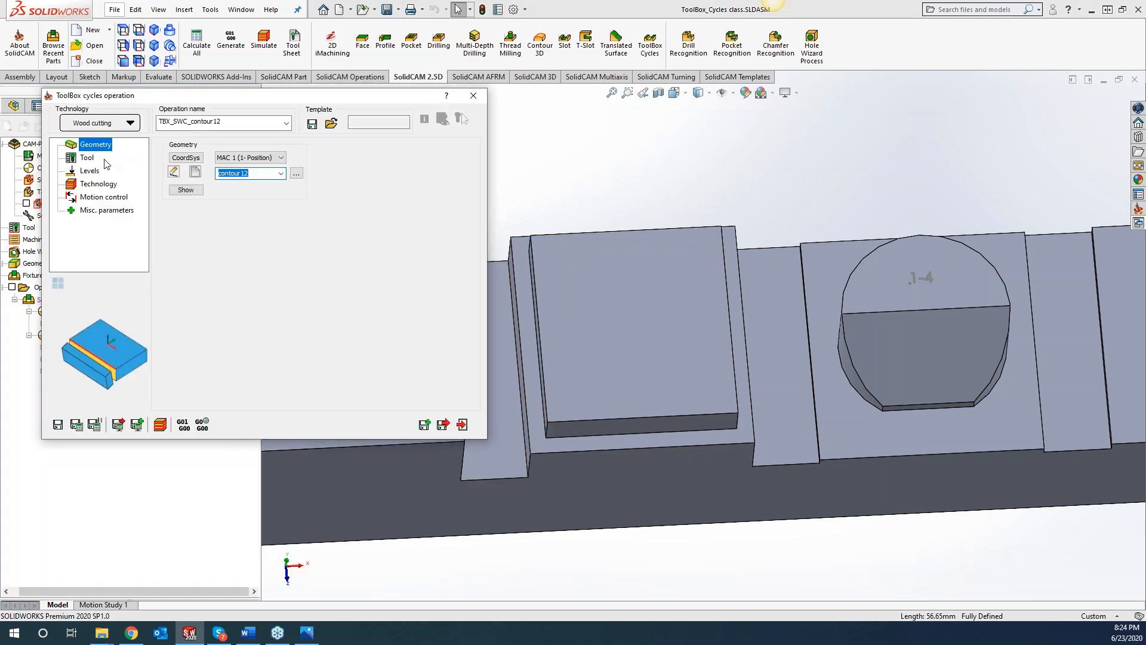
# Assign tool number 6, the 60 mm diameter saw-type cutter with 6 mm blade thickness, to the Wood cutting operation
pyautogui.click(90, 158)
pyautogui.click(232, 329)
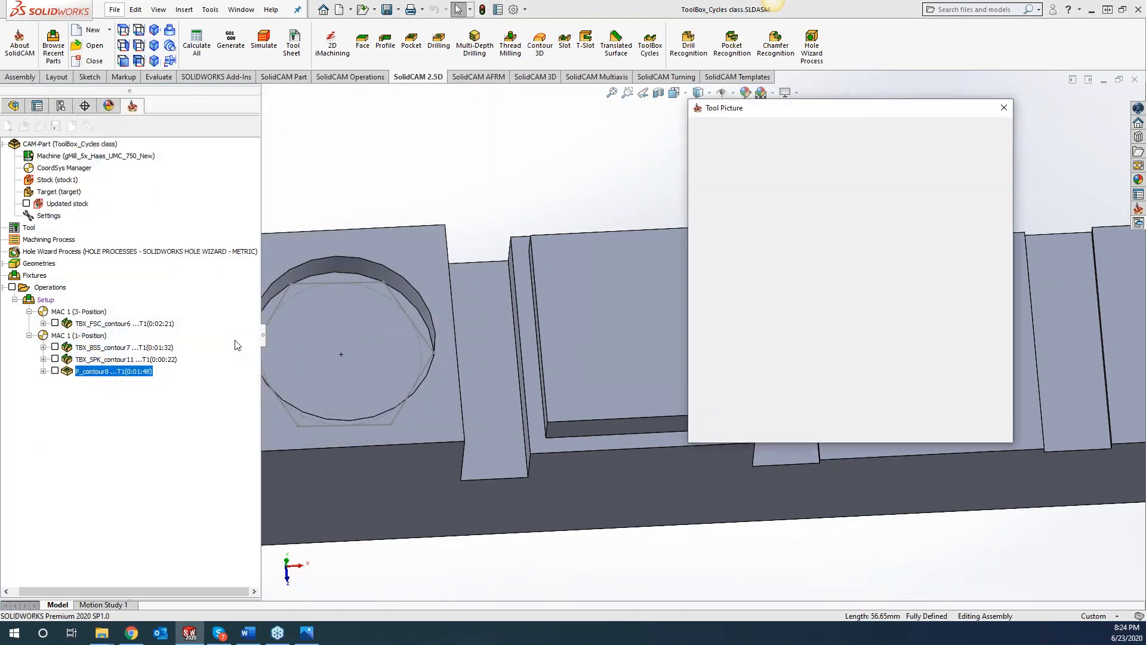
pyautogui.click(84, 171)
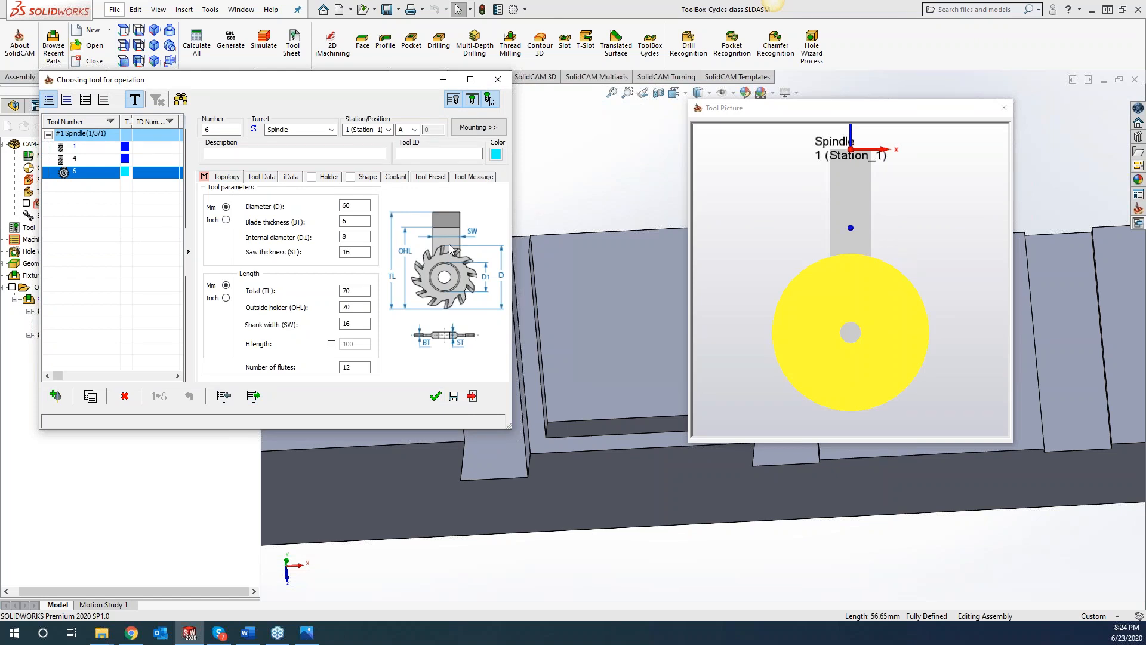
pyautogui.click(436, 396)
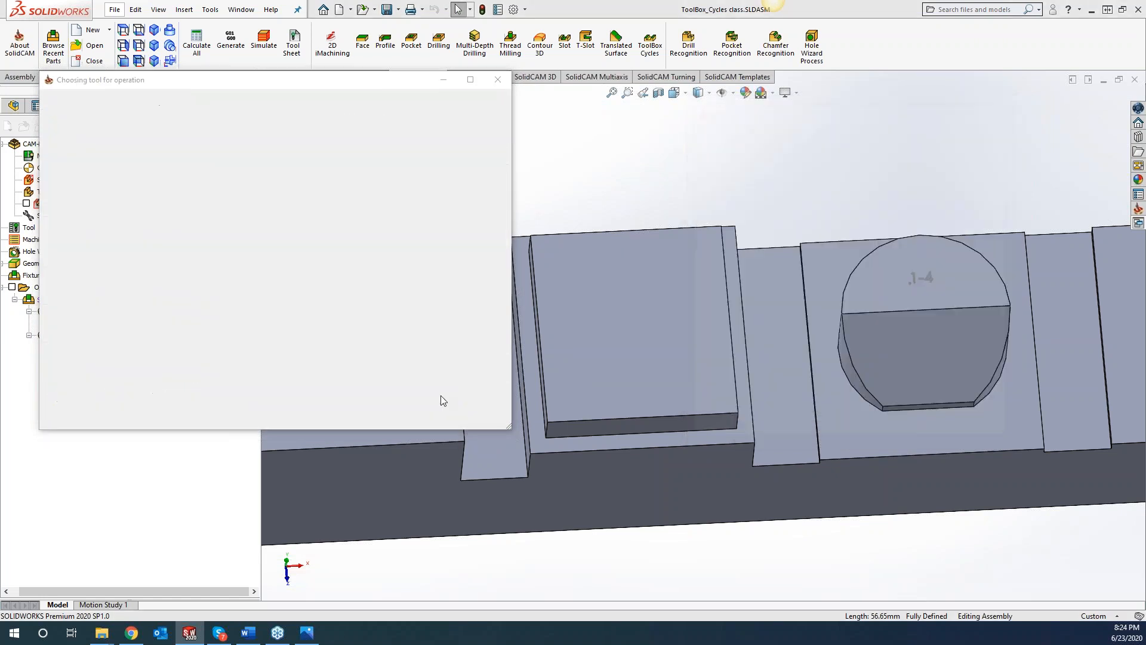
# Pick the upper level from the square block's top face and the depth from the ledge in front of it
pyautogui.click(87, 170)
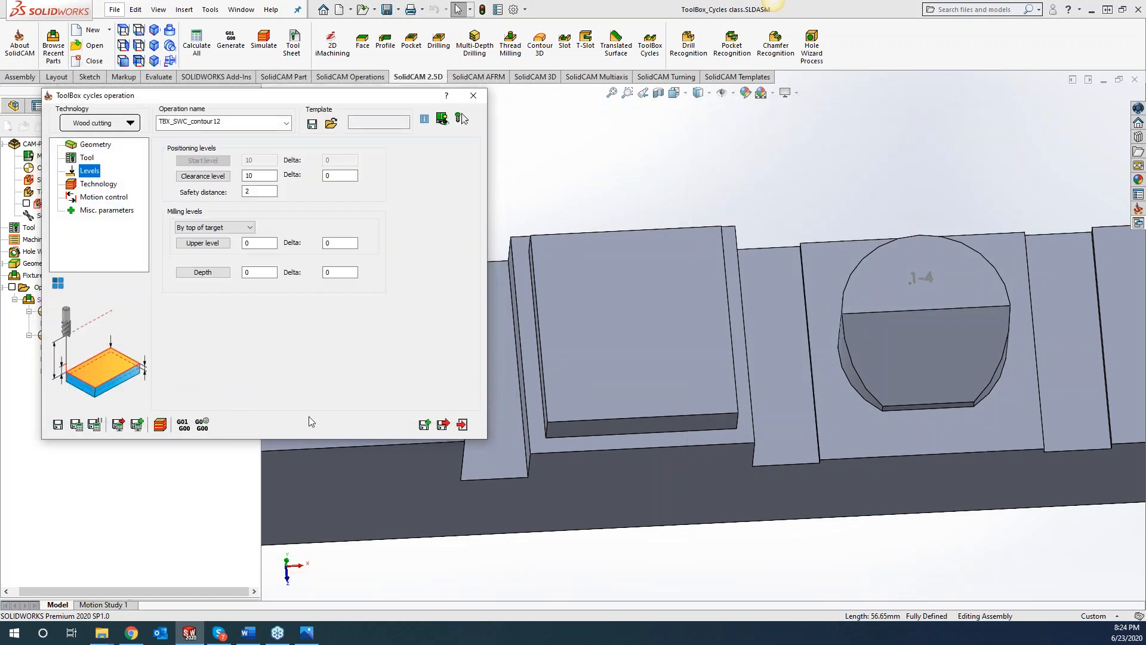
pyautogui.click(202, 242)
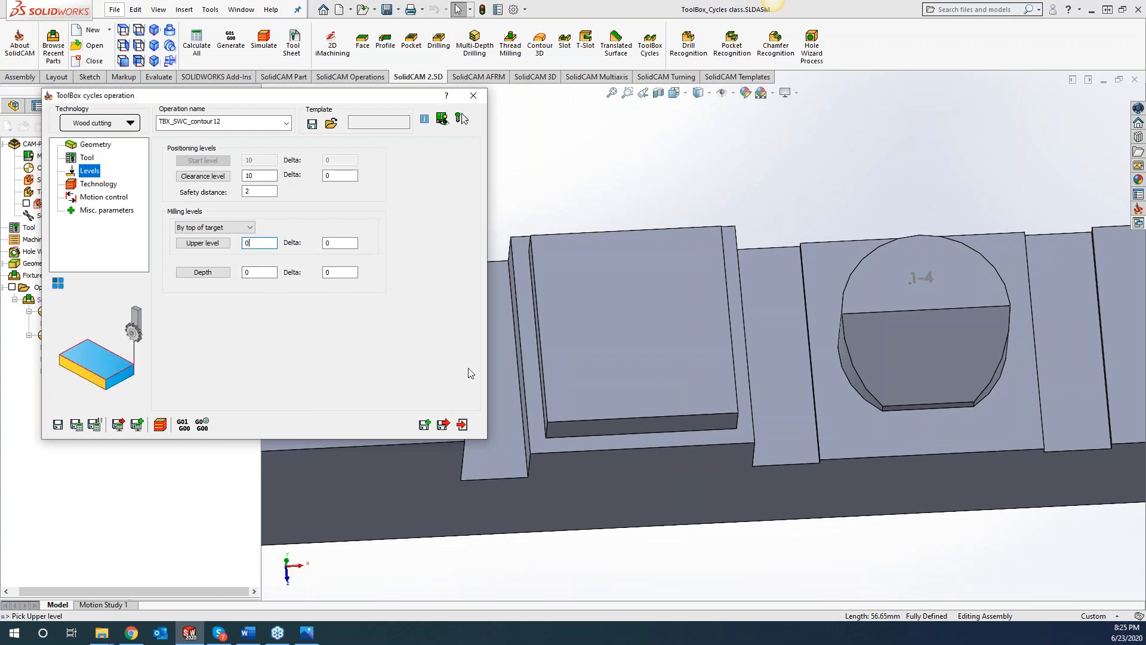
pyautogui.click(589, 369)
pyautogui.click(266, 275)
pyautogui.click(624, 444)
# Set the Wood cutting operation's first step down to 1, then save and calculate it
pyautogui.click(98, 183)
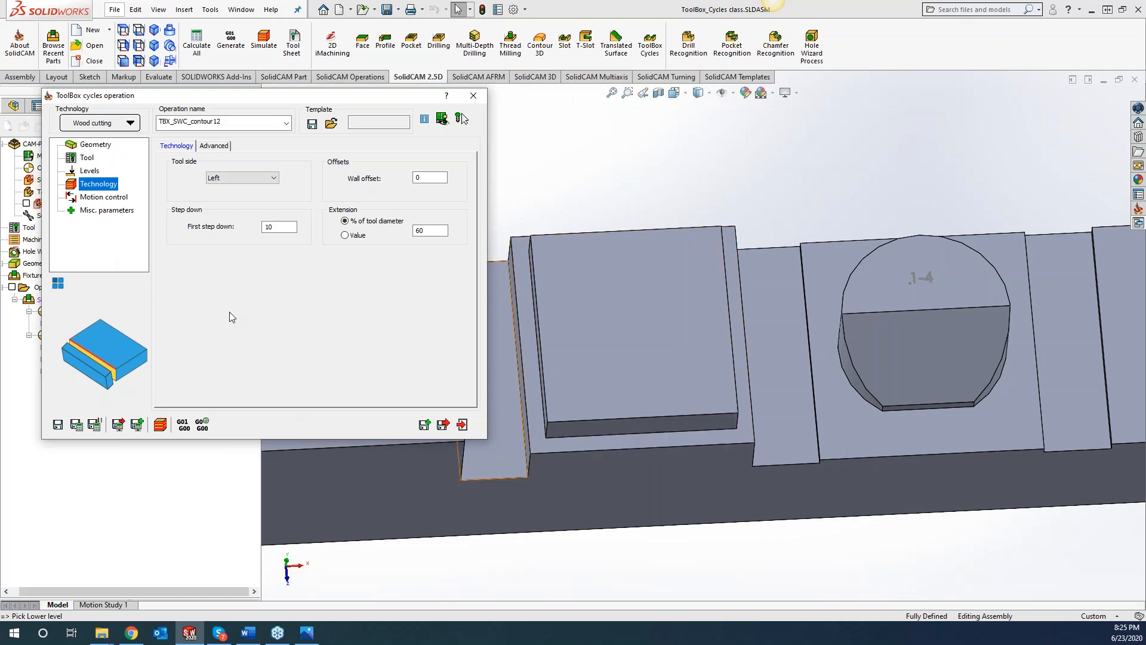
pyautogui.click(282, 228)
pyautogui.moveTo(282, 228); pyautogui.dragTo(264, 229)
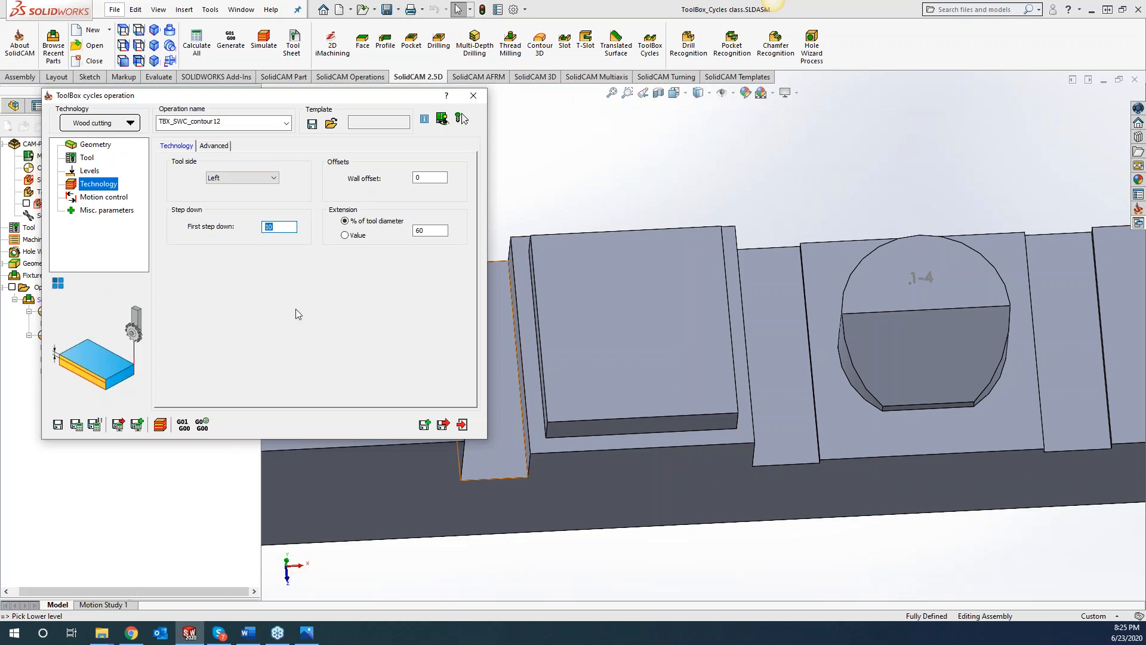
pyautogui.write('1')
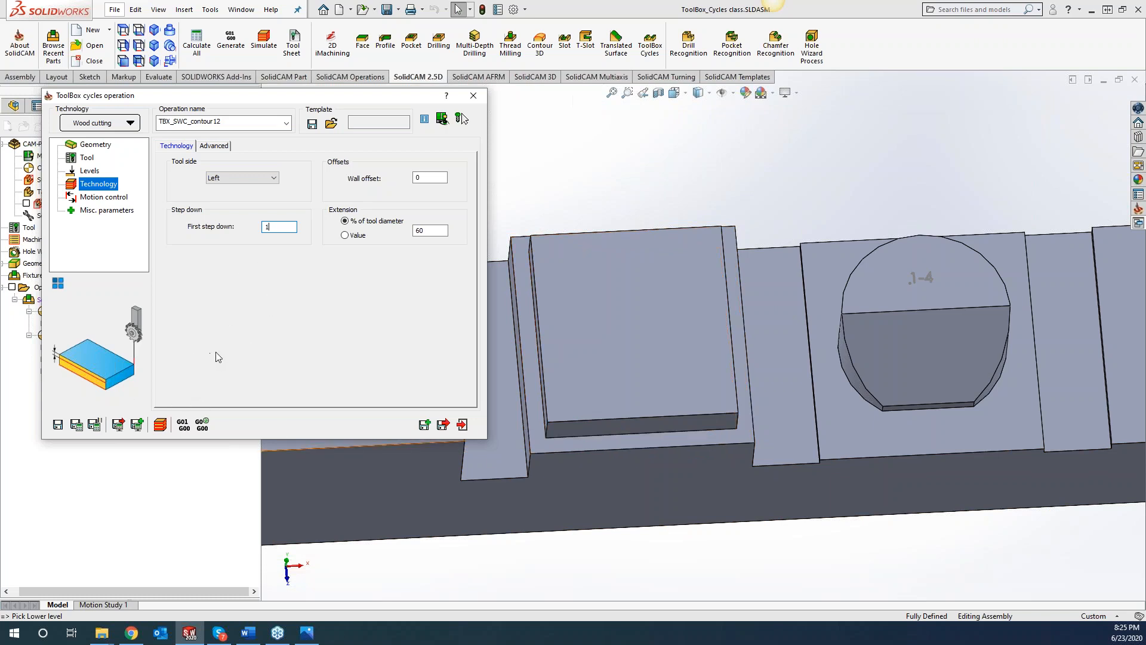
pyautogui.click(76, 425)
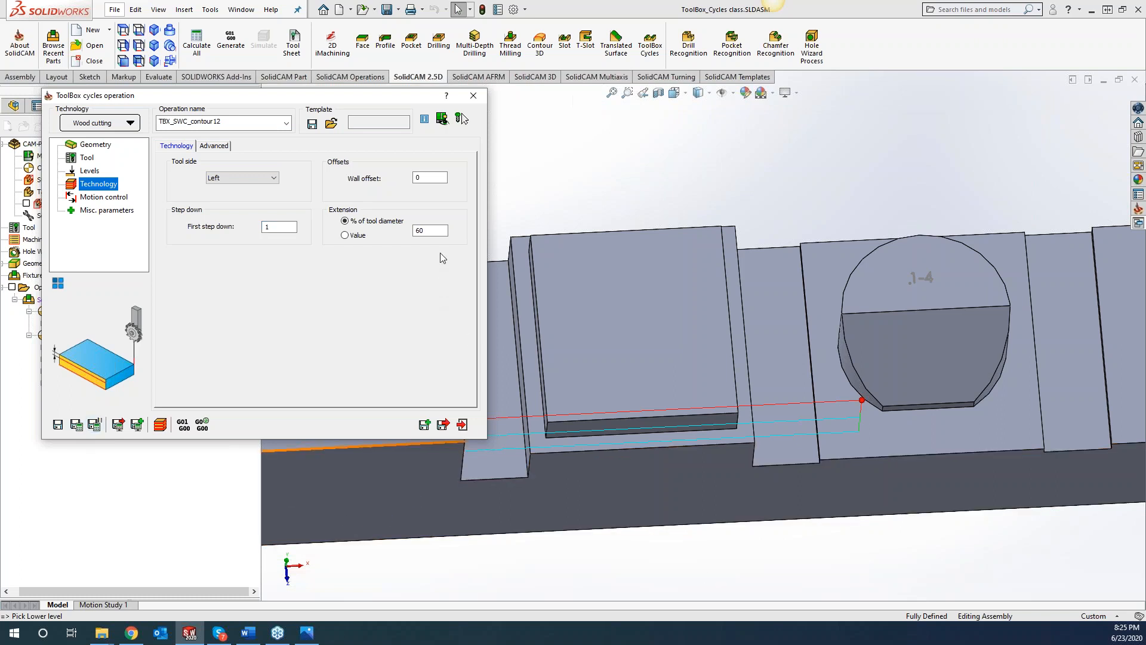
# Set the Wood cutting extension to 10% of the tool diameter, then save and calculate the operation again
pyautogui.click(435, 229)
pyautogui.moveTo(435, 229); pyautogui.dragTo(410, 235)
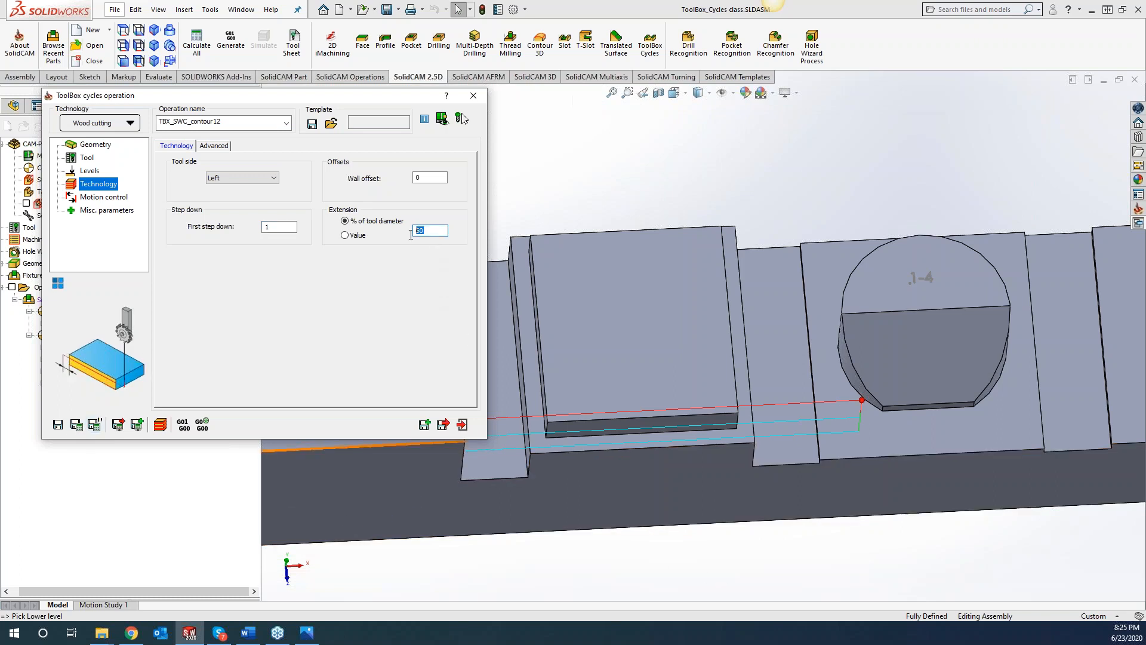
pyautogui.write('1')
pyautogui.click(80, 428)
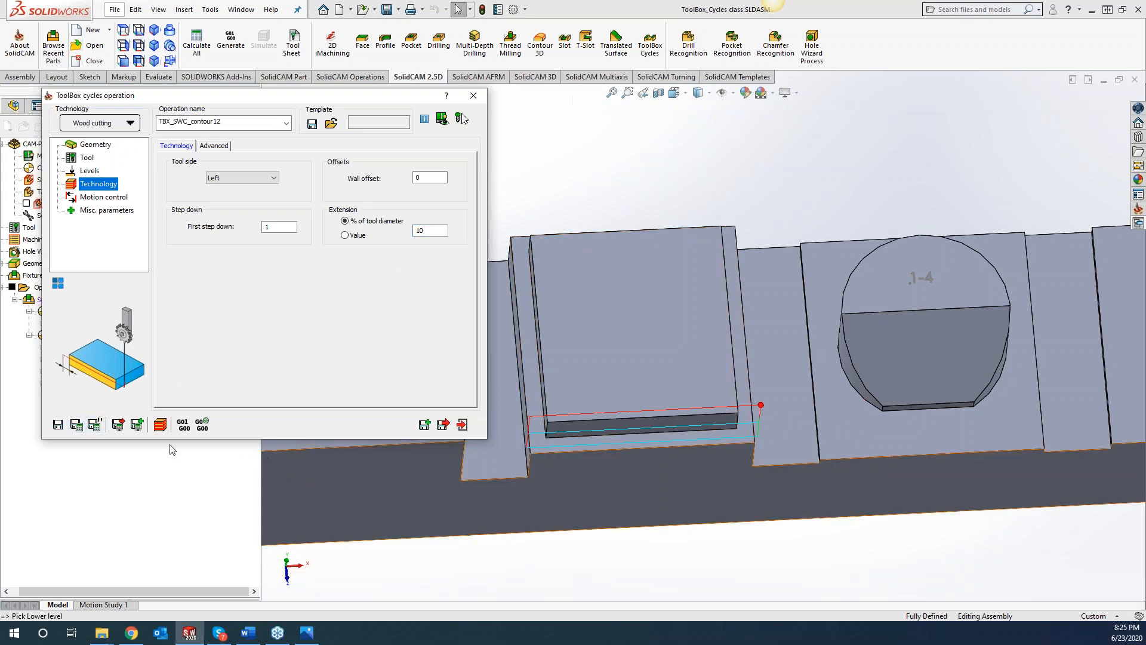
# Simulate the Wood cutting operation move by move in SolidVerify to examine the saw cuts along the block's edge, and close the simulation
pyautogui.click(160, 424)
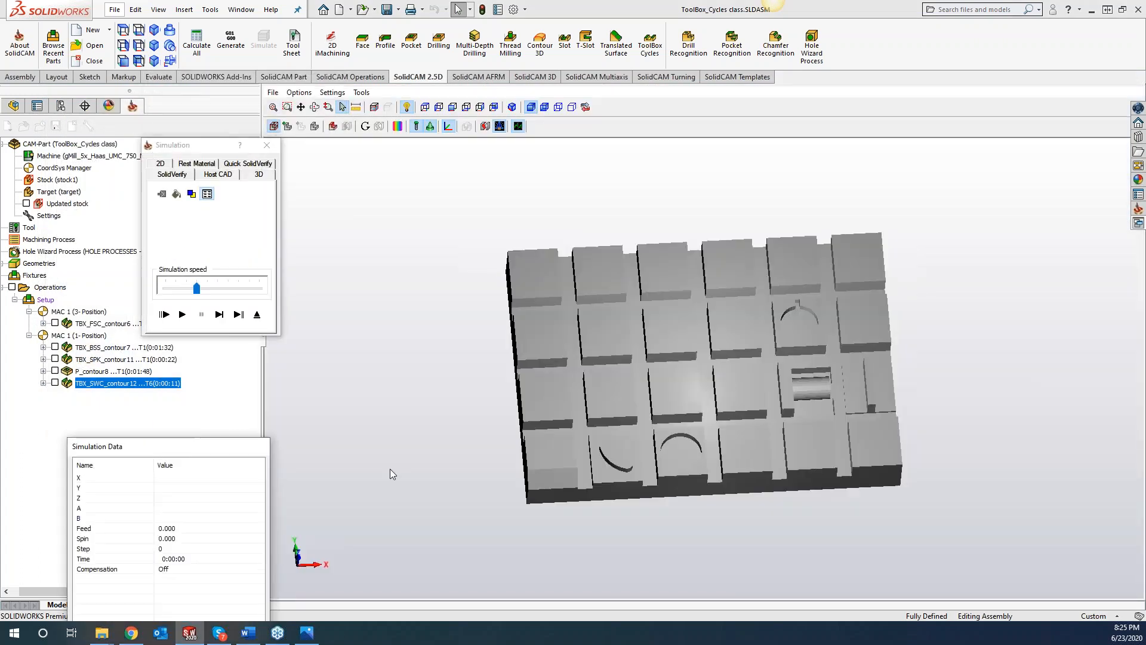
pyautogui.moveTo(700, 525); pyautogui.dragTo(603, 502, button='middle')
pyautogui.click(218, 314)
pyautogui.click(219, 314)
pyautogui.click(218, 314)
pyautogui.click(219, 314)
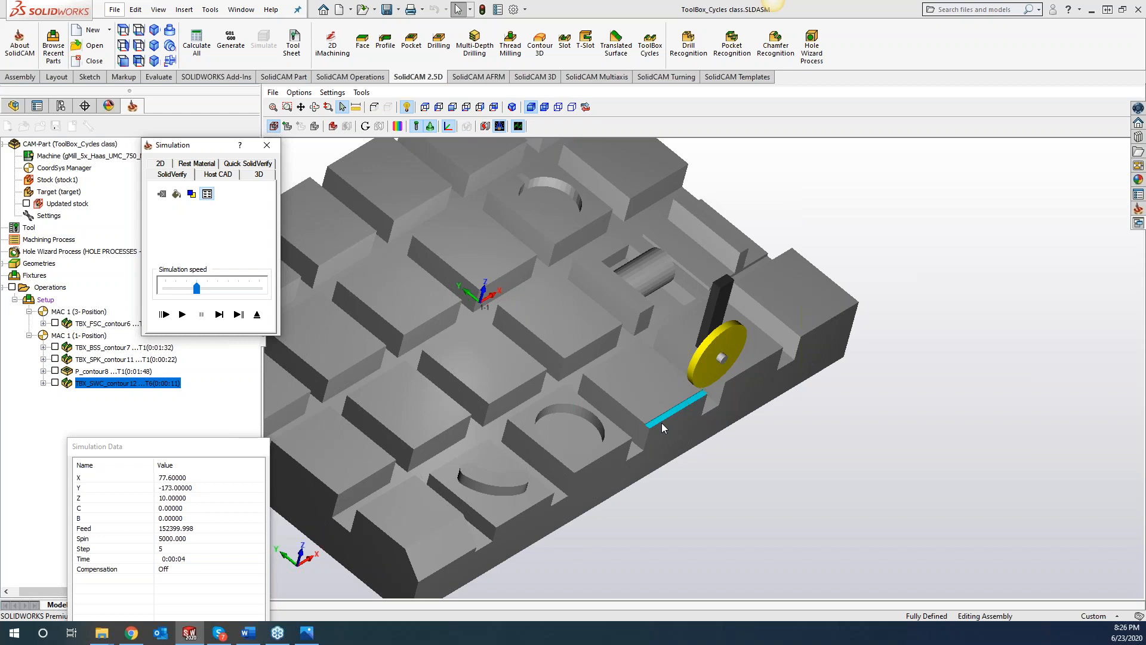
pyautogui.click(219, 314)
pyautogui.click(219, 314)
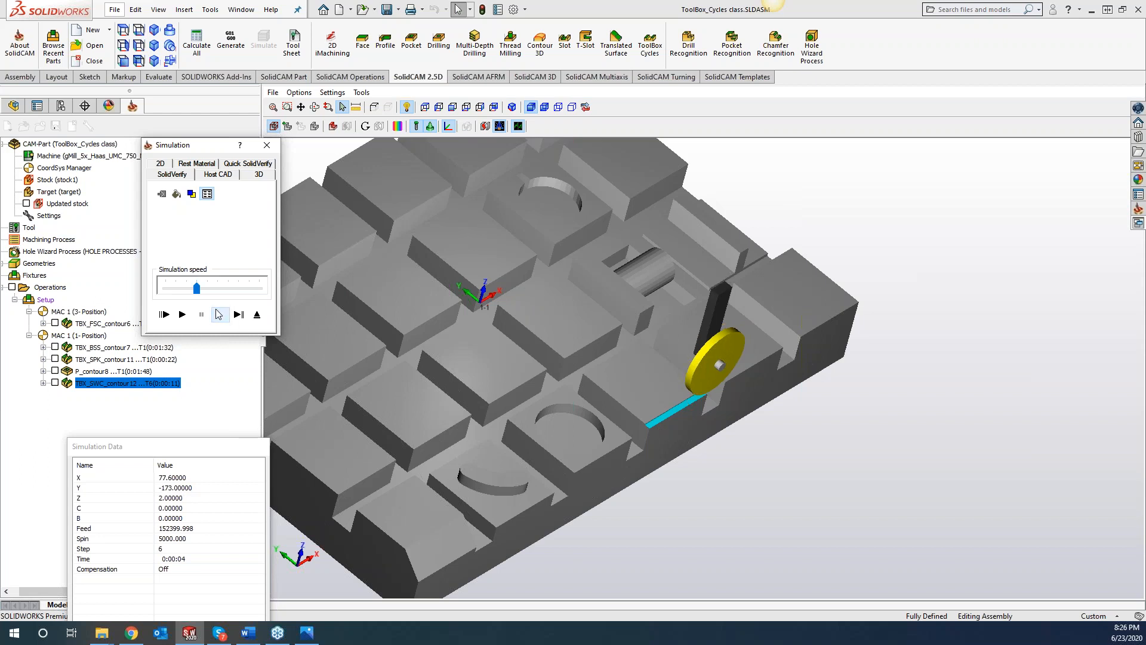
pyautogui.click(219, 314)
pyautogui.click(219, 314)
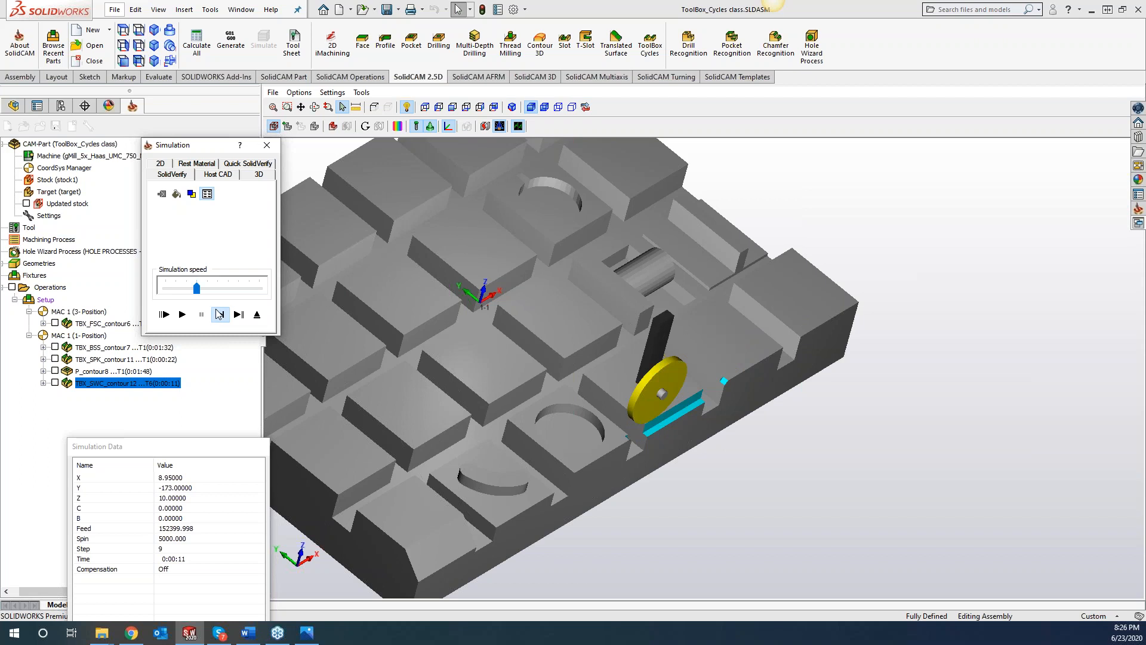
pyautogui.click(267, 145)
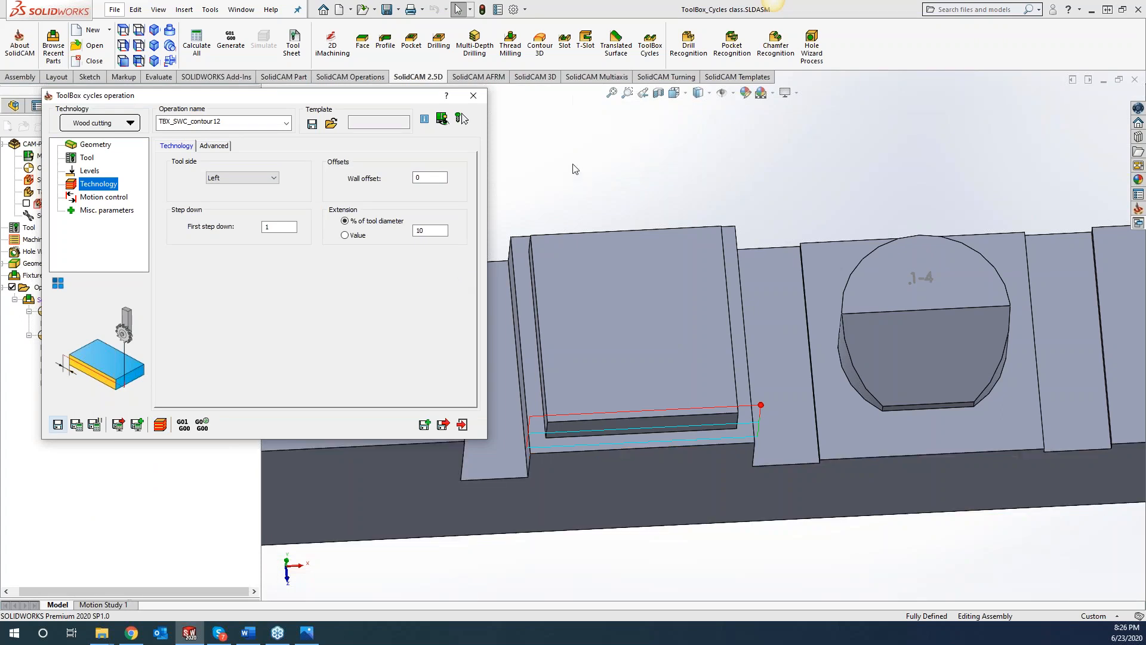
# Save and copy the Wood cutting operation, and define the copy's geometry as a chain along the raised square's left top edge
pyautogui.scroll(3, 711, 357)
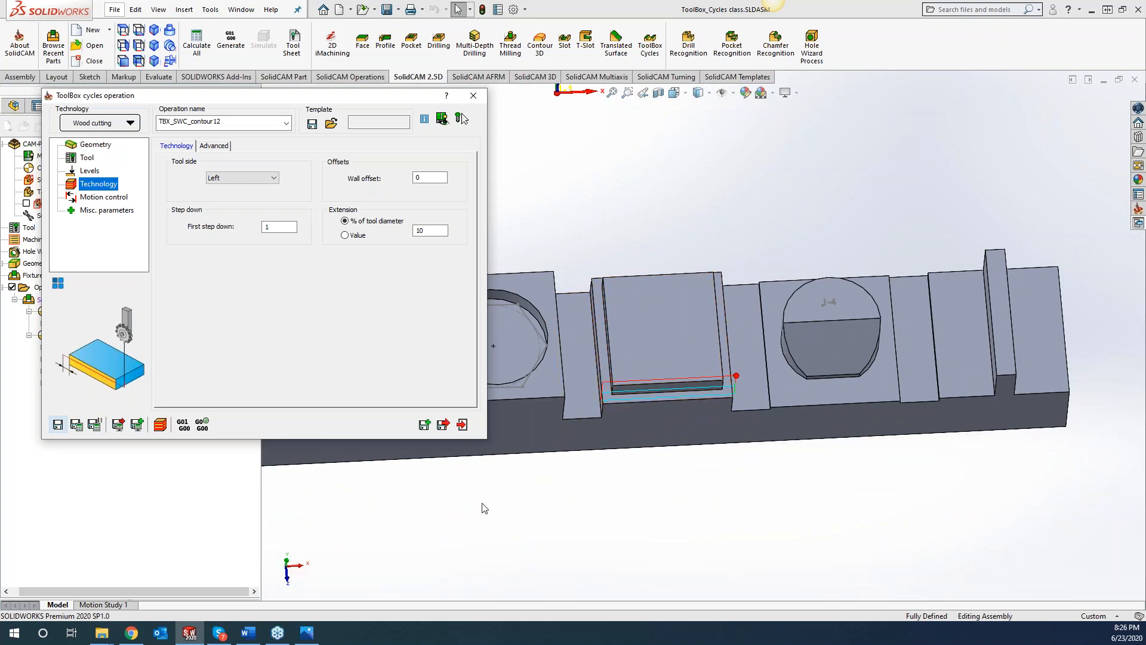
pyautogui.click(424, 425)
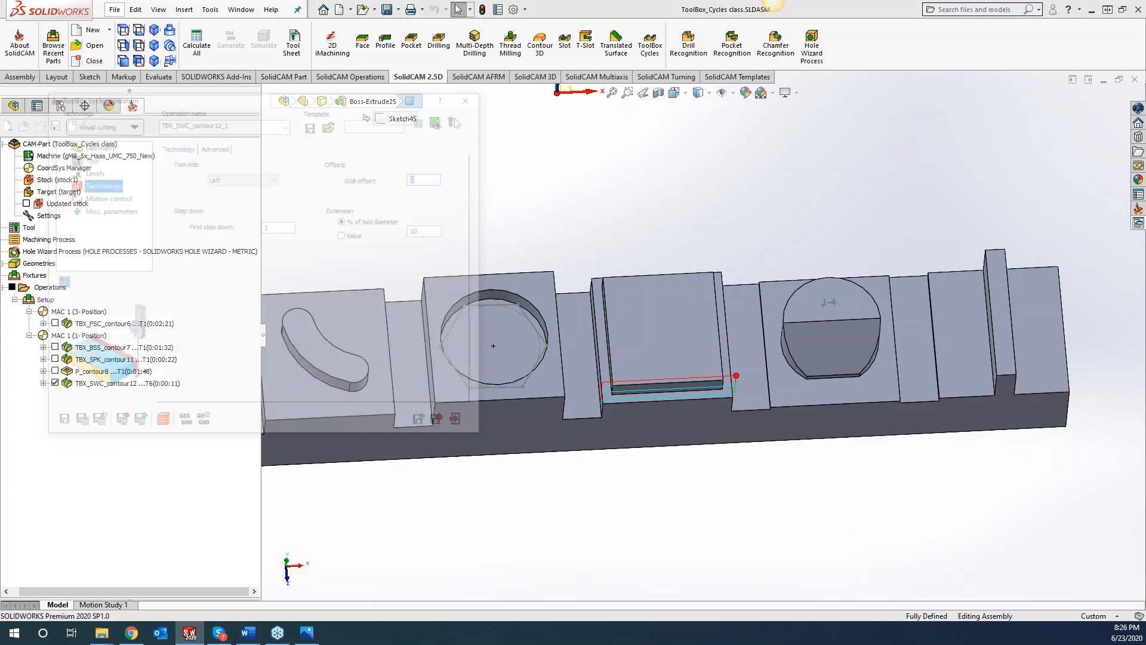
pyautogui.click(97, 144)
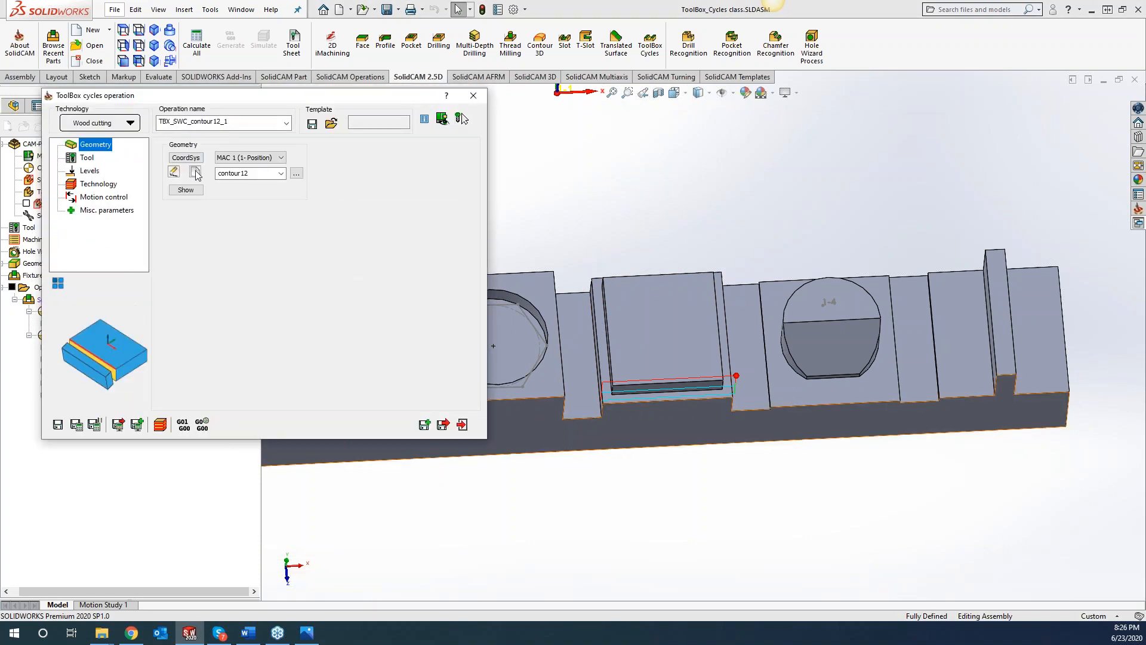
pyautogui.click(196, 172)
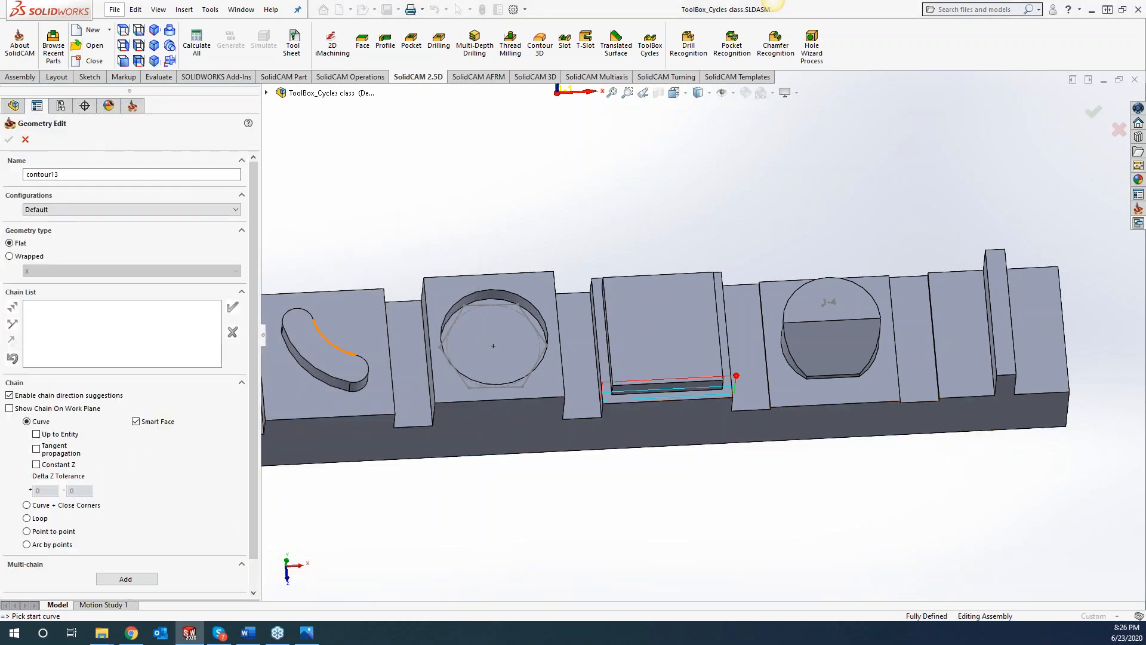
pyautogui.click(610, 377)
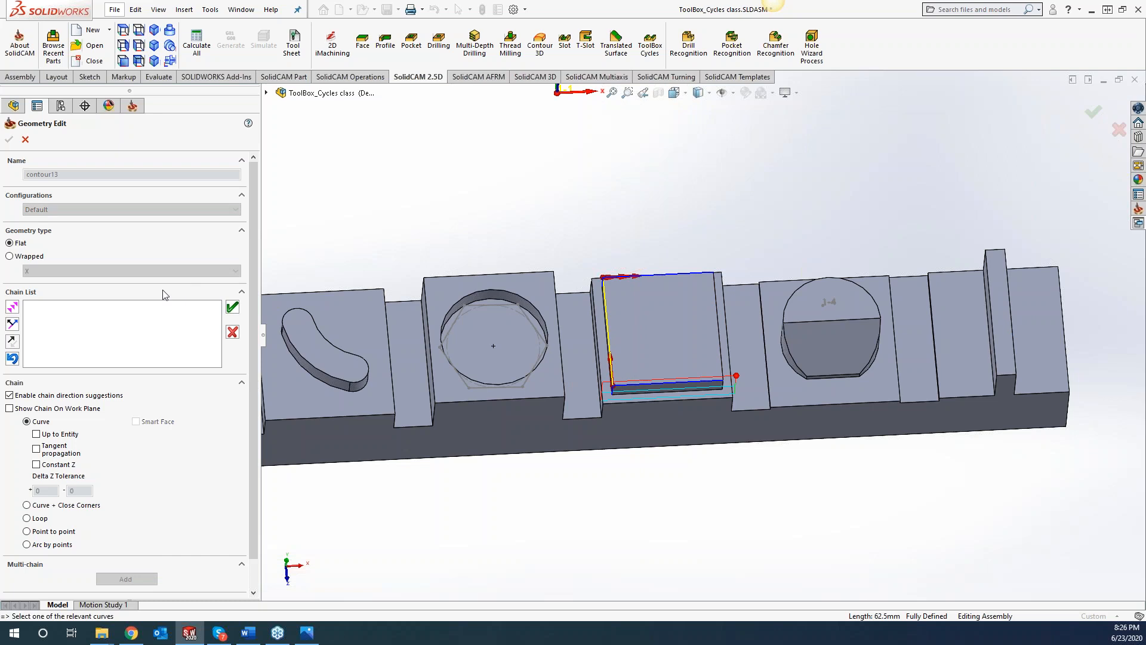
pyautogui.click(232, 306)
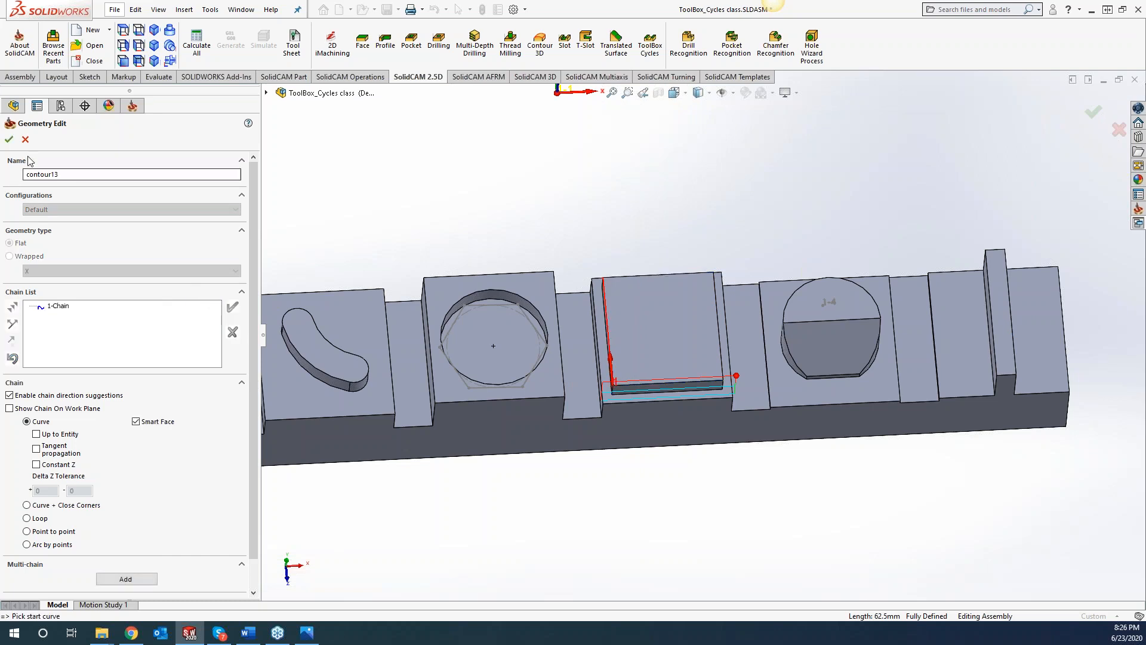
pyautogui.click(7, 140)
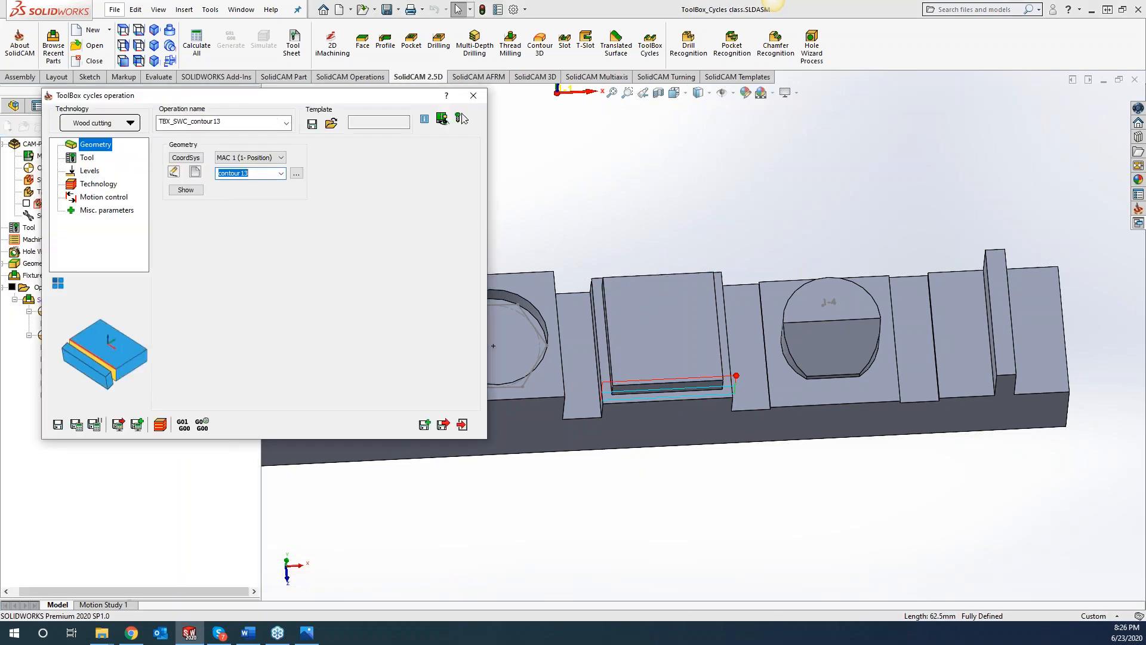
# Pick the copied operation's depth from the ledge around the raised square, then save and calculate it
pyautogui.click(97, 175)
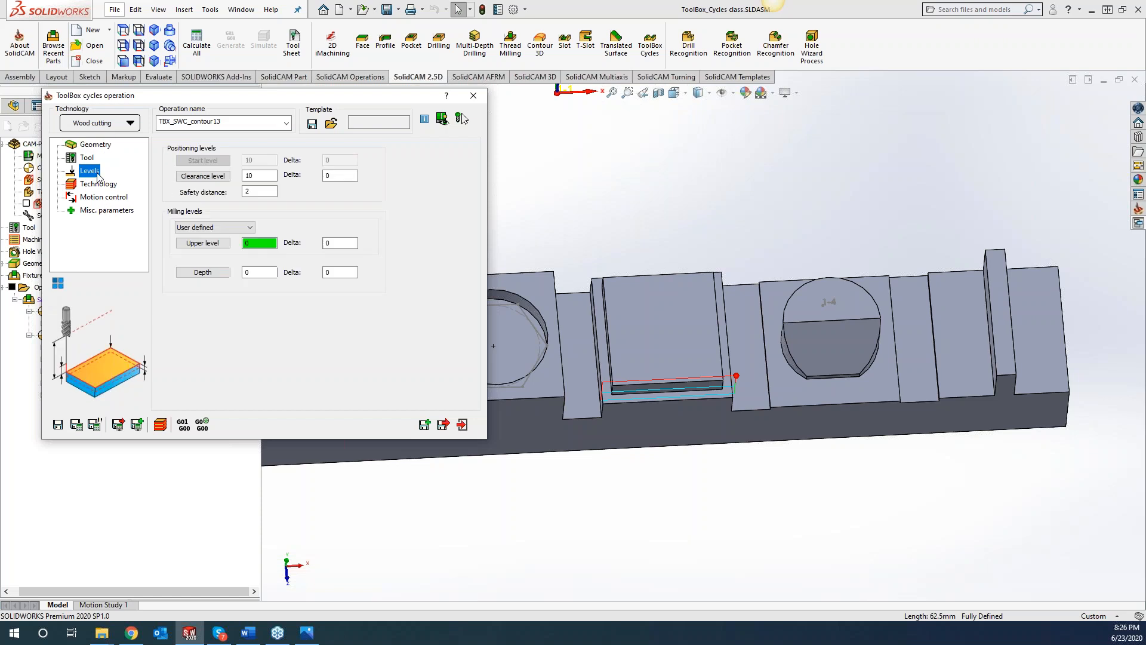
pyautogui.click(245, 272)
pyautogui.click(627, 396)
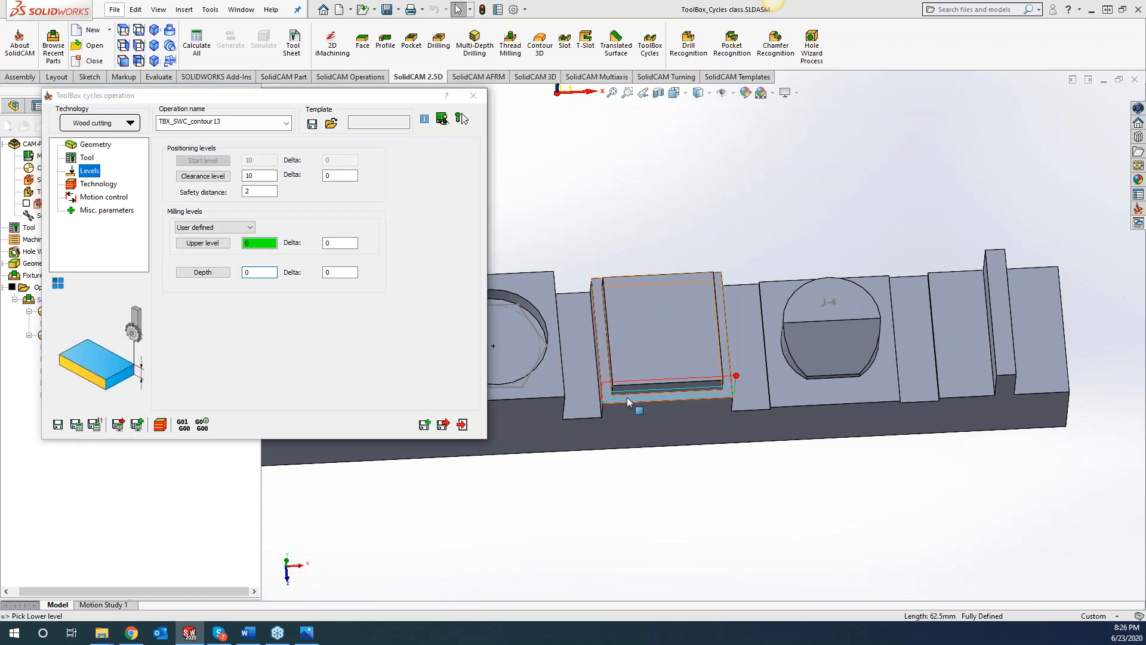
pyautogui.click(79, 426)
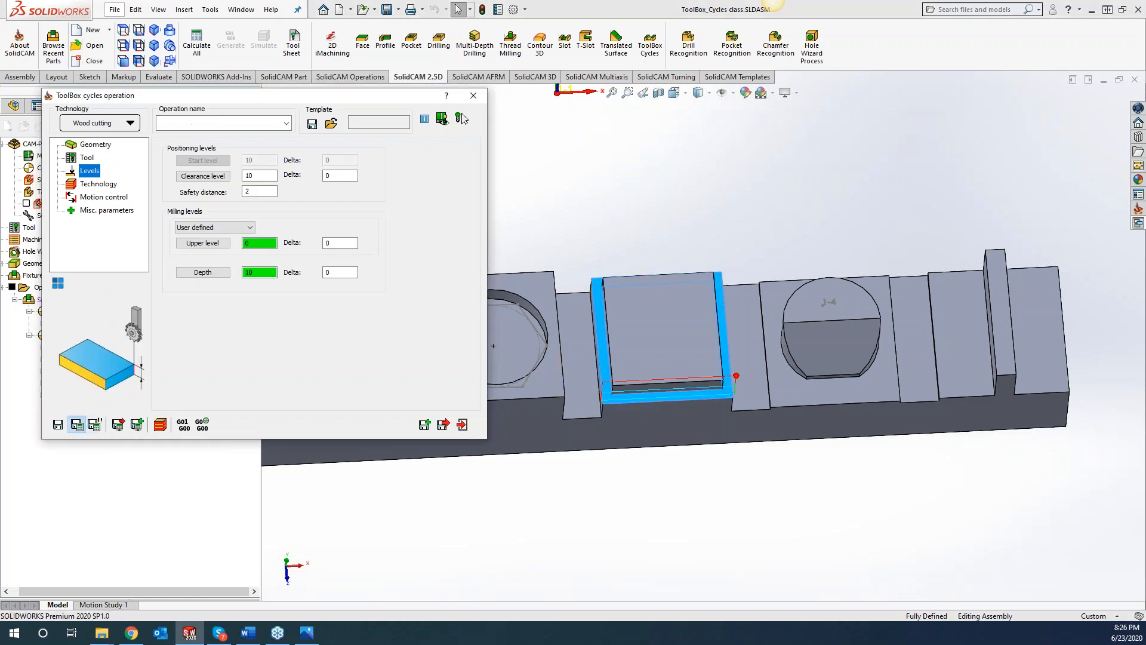
# Simulate the copied Wood cutting operation in SolidVerify to examine the cut along the square's left edge, and close the simulation
pyautogui.click(161, 424)
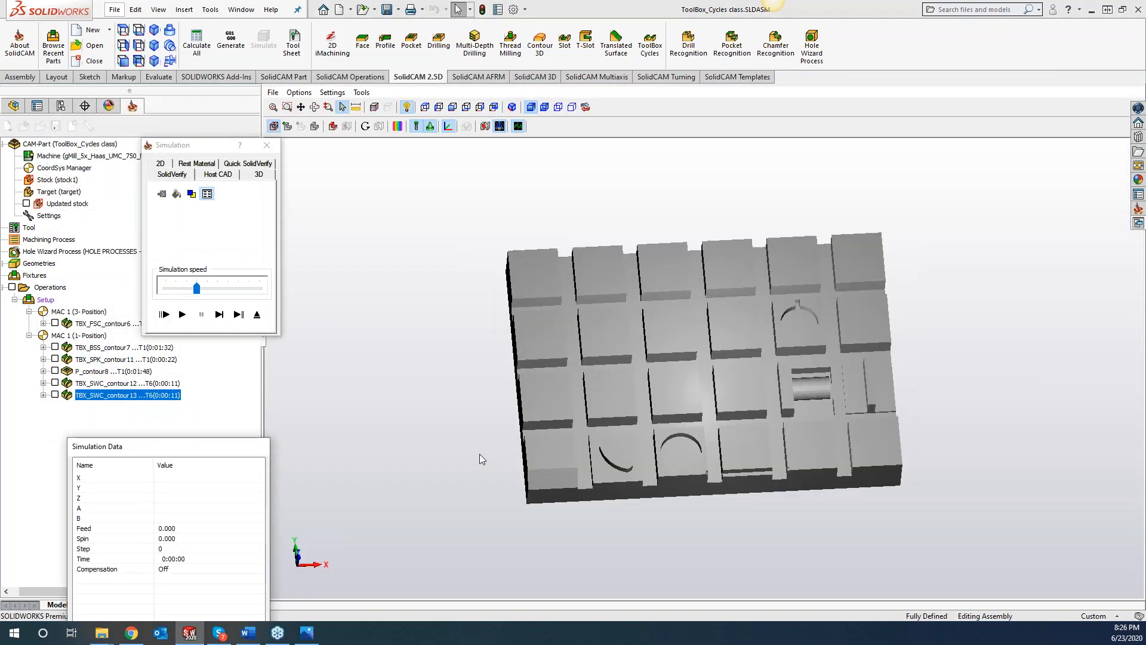
pyautogui.click(182, 314)
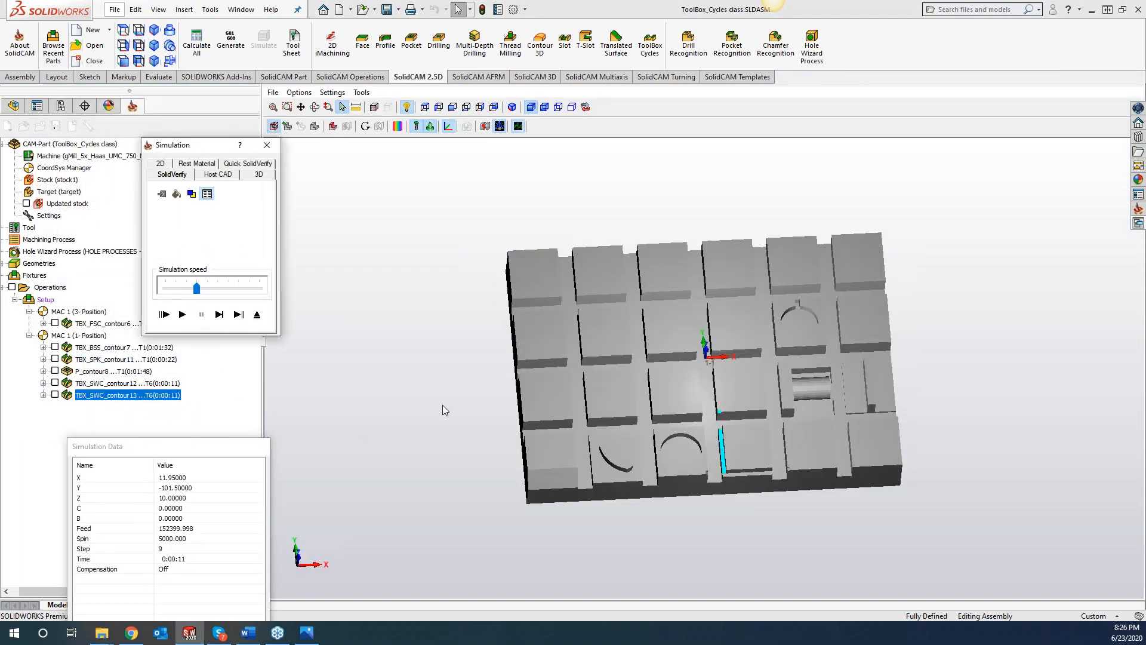
pyautogui.scroll(5, 743, 489)
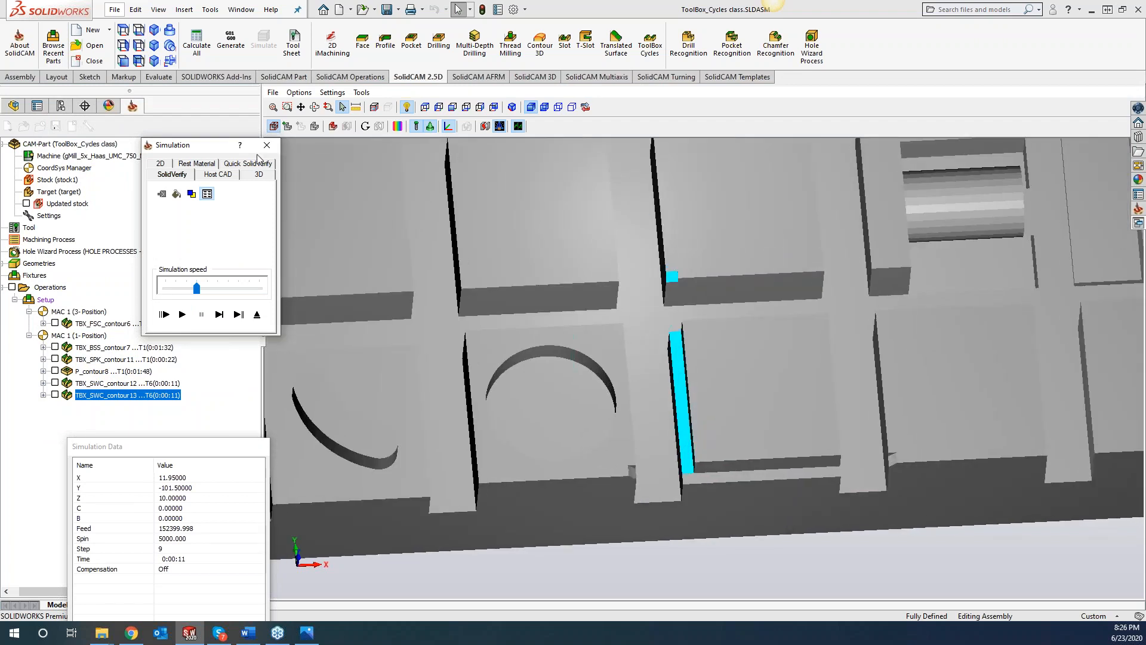
pyautogui.click(267, 147)
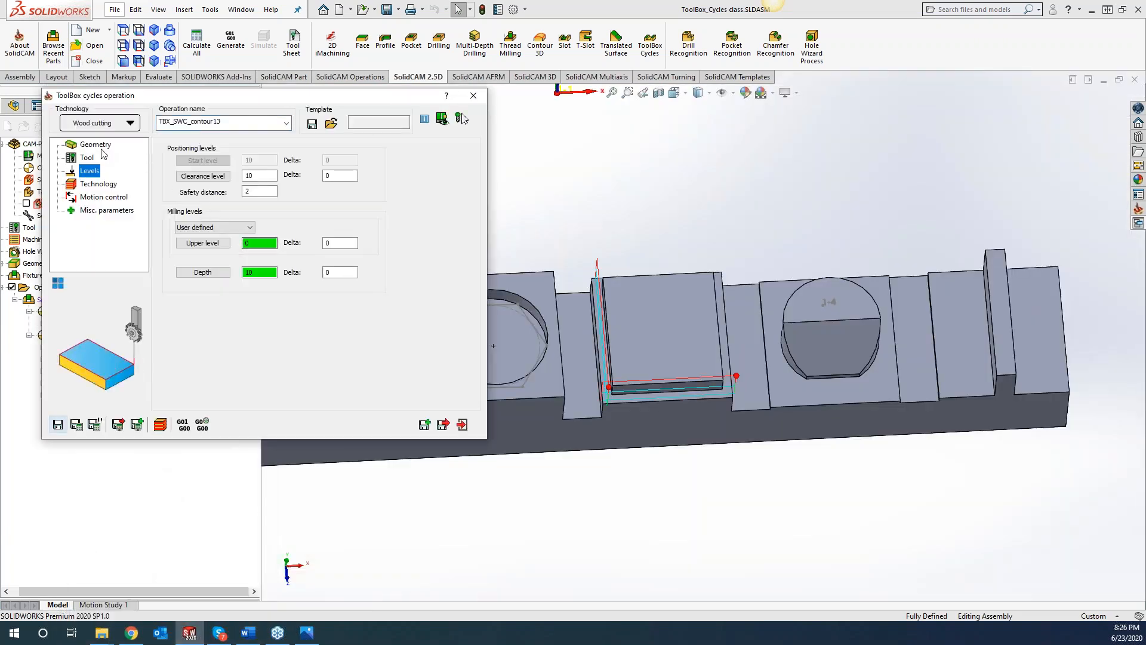
# Try to calculate the copied operation with new geometry made of separate chains along the square's left, back and right top edges
pyautogui.click(198, 174)
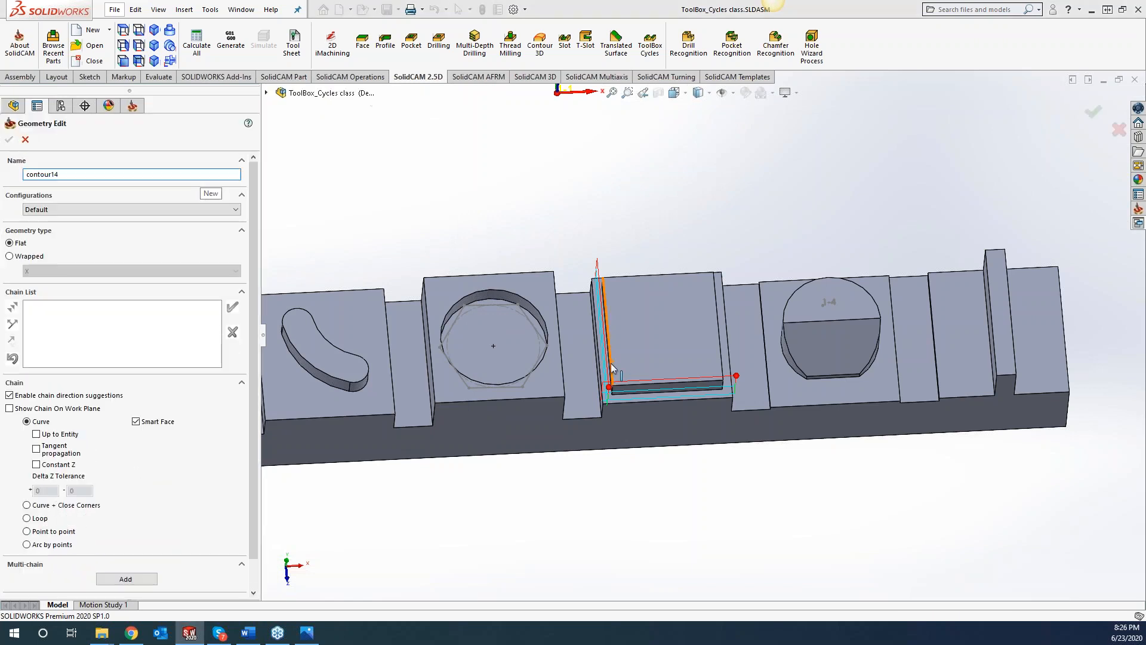
pyautogui.click(232, 308)
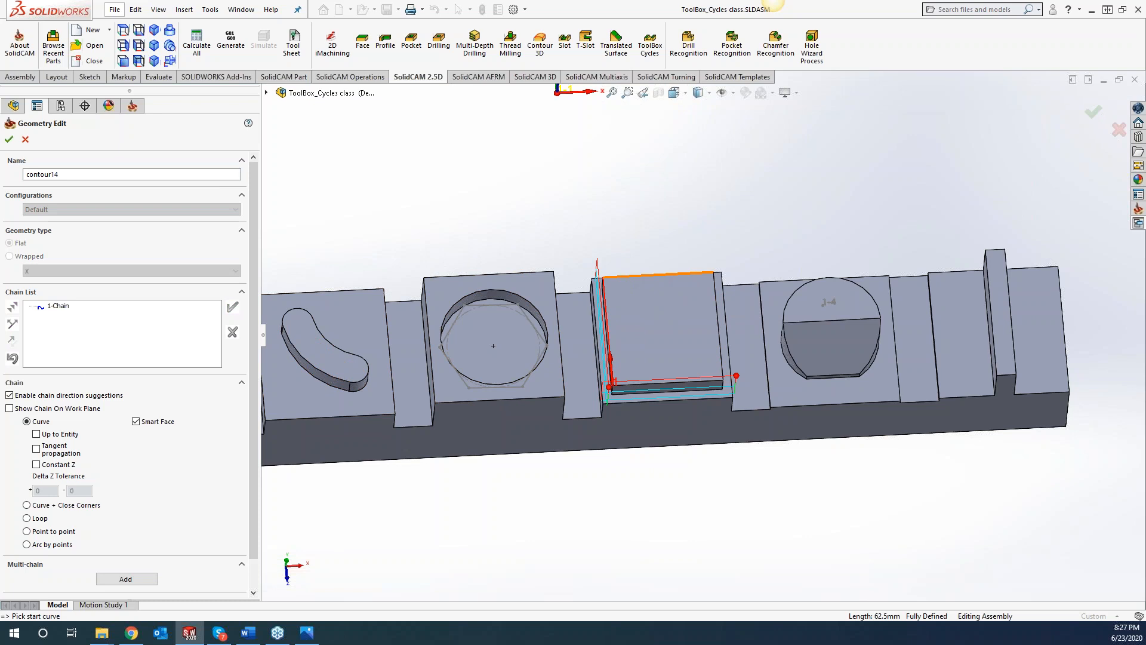
pyautogui.click(614, 275)
pyautogui.click(234, 308)
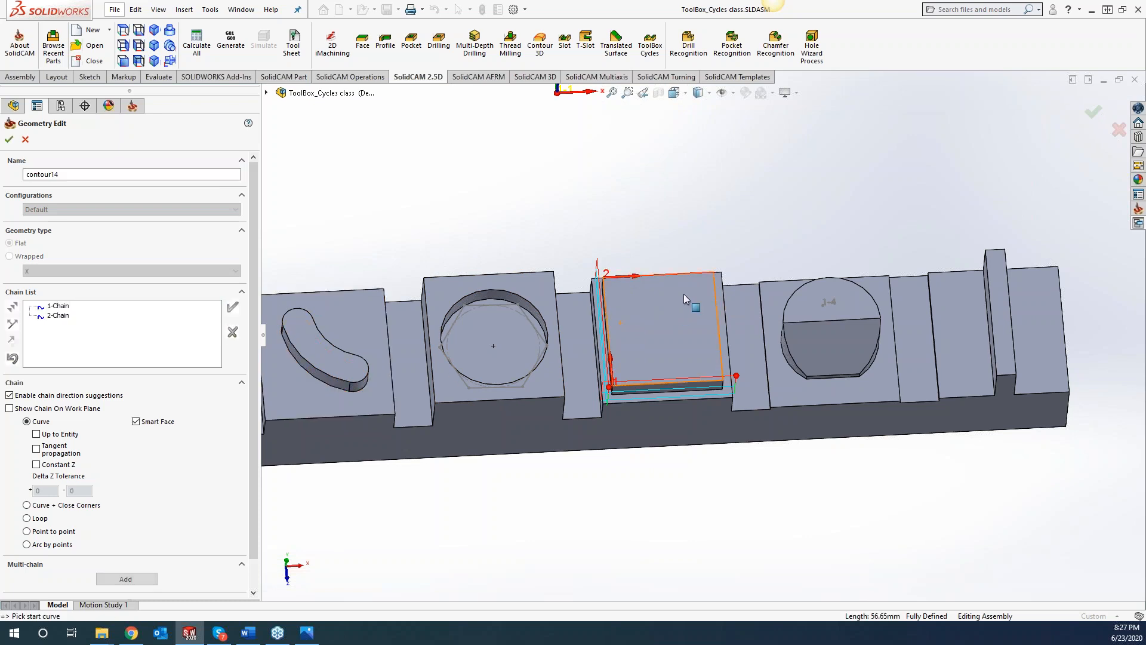
pyautogui.click(715, 286)
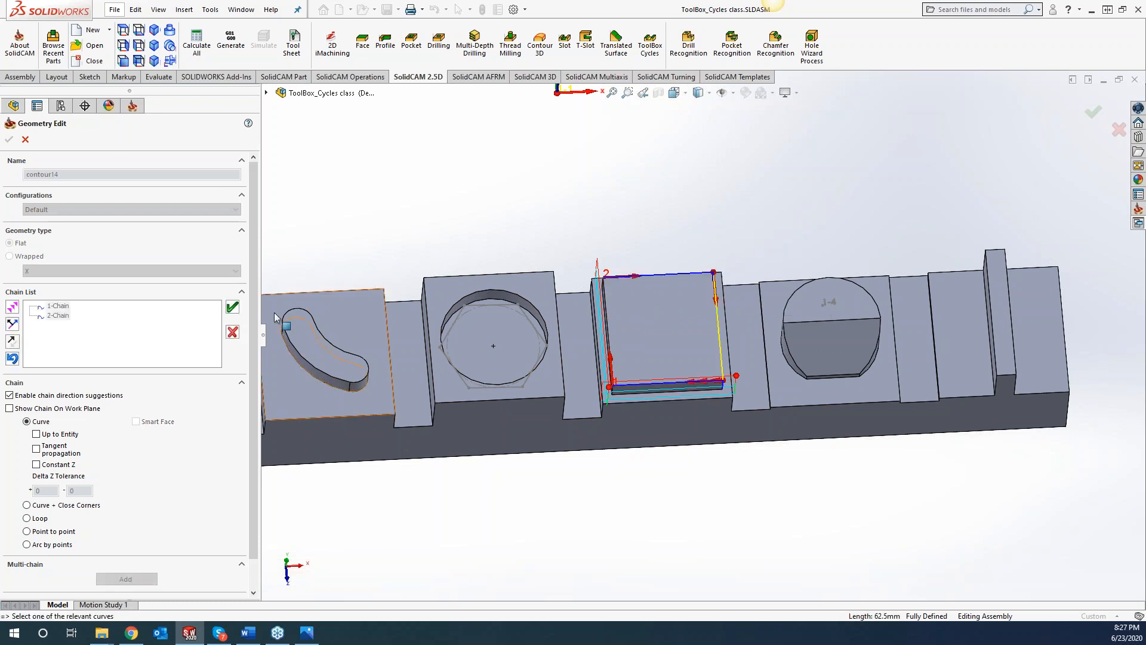
pyautogui.click(229, 310)
pyautogui.click(11, 140)
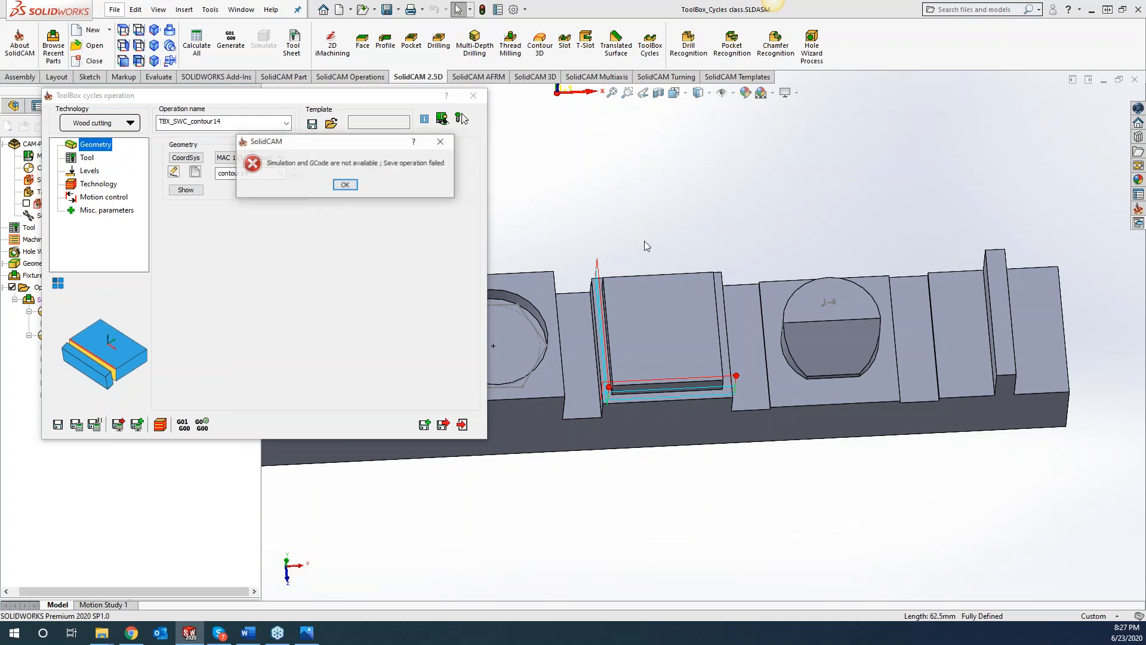
pyautogui.click(371, 185)
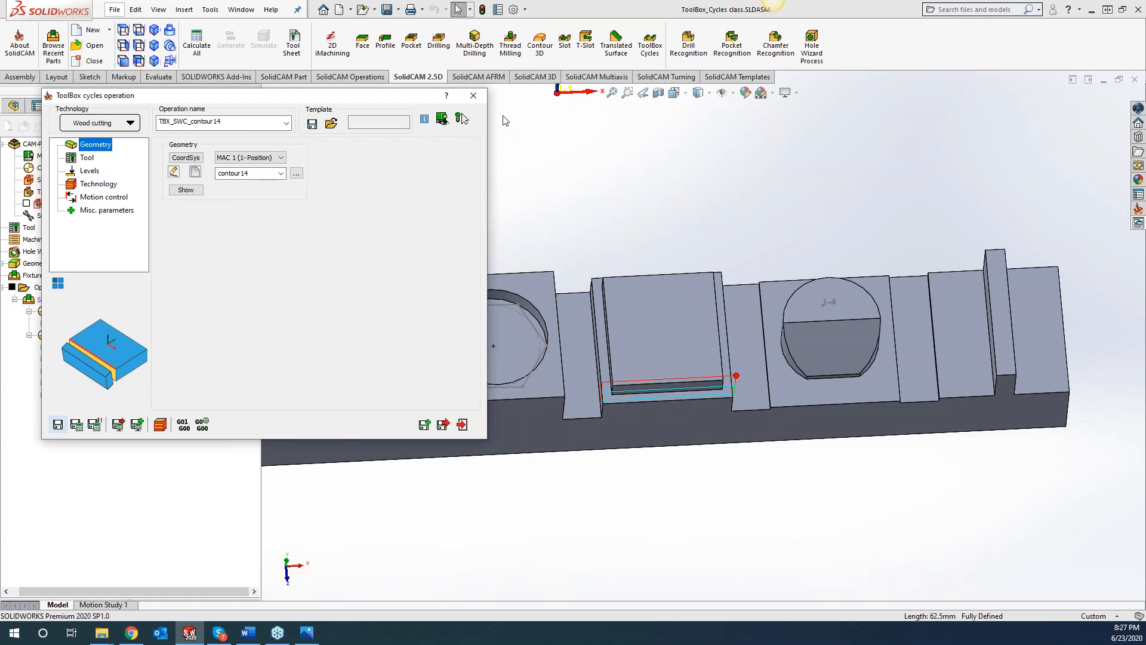
# Close the copied Wood cutting operation and delete it from the operations tree
pyautogui.click(475, 96)
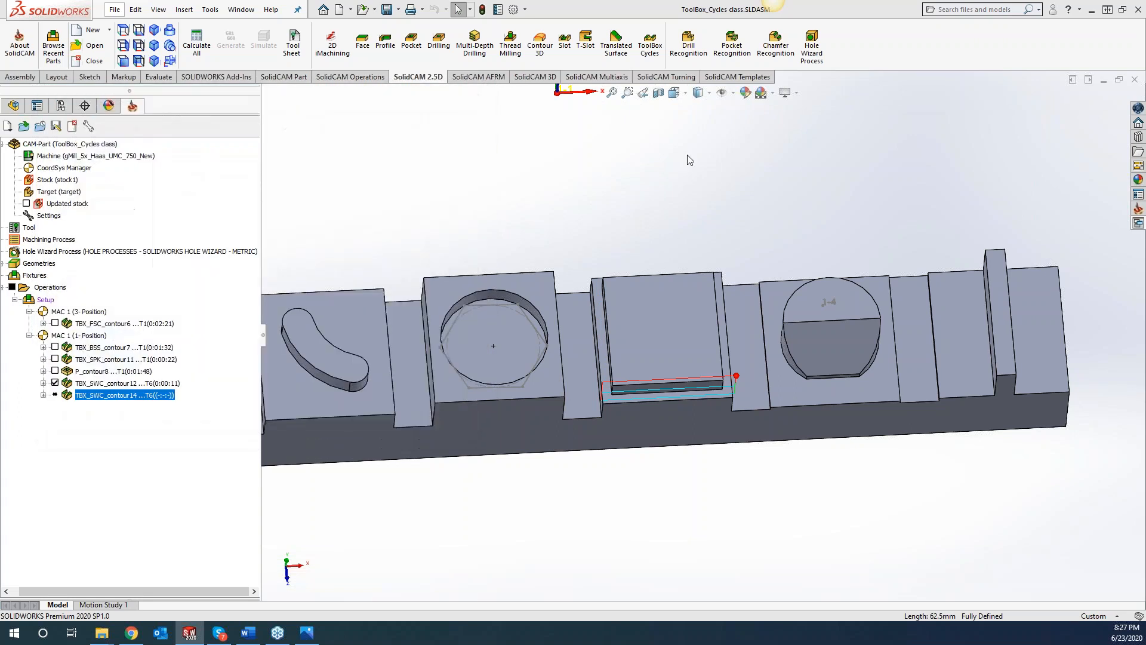
pyautogui.rightClick(109, 397)
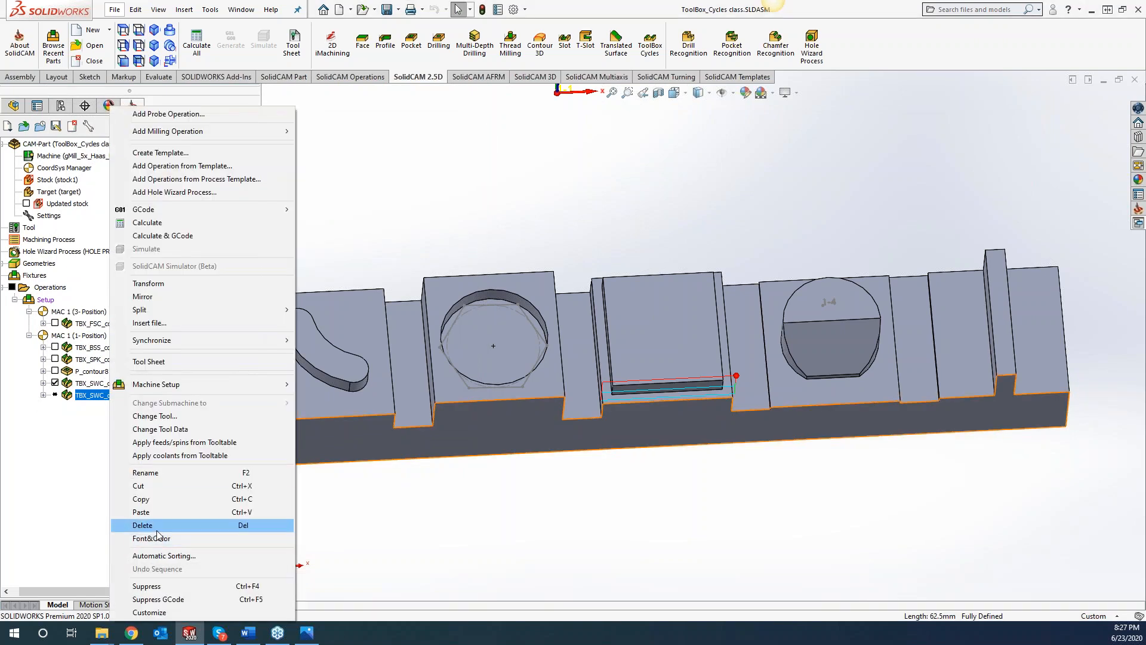
pyautogui.click(157, 528)
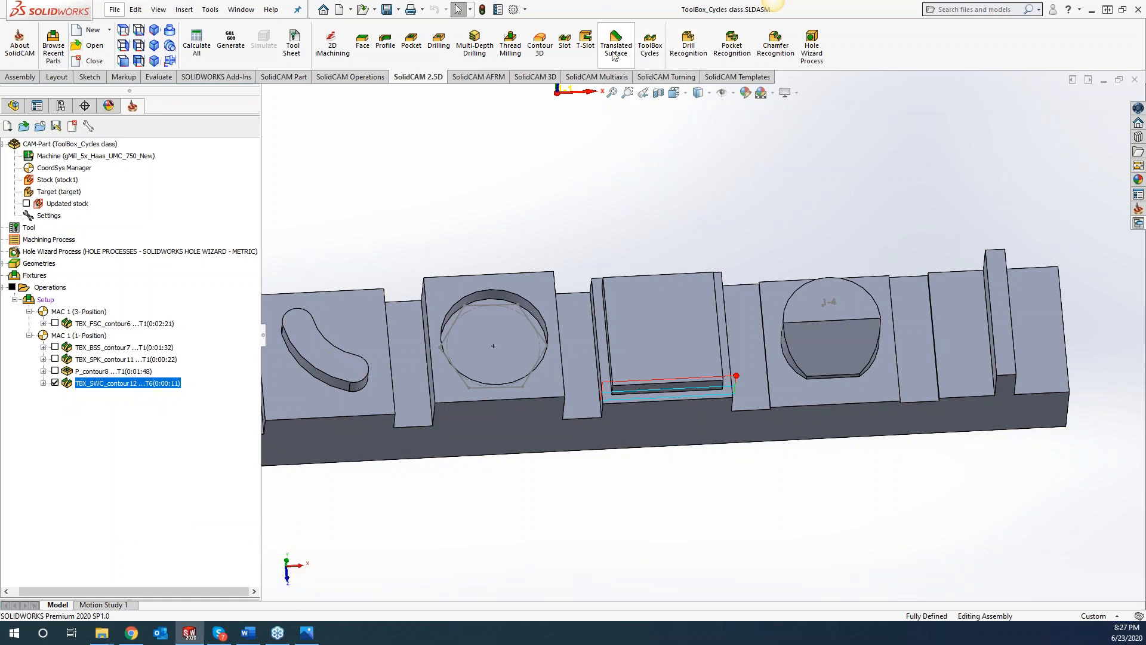
# Start a new ToolBox cycles operation with the Angled cylinder technology
pyautogui.click(652, 47)
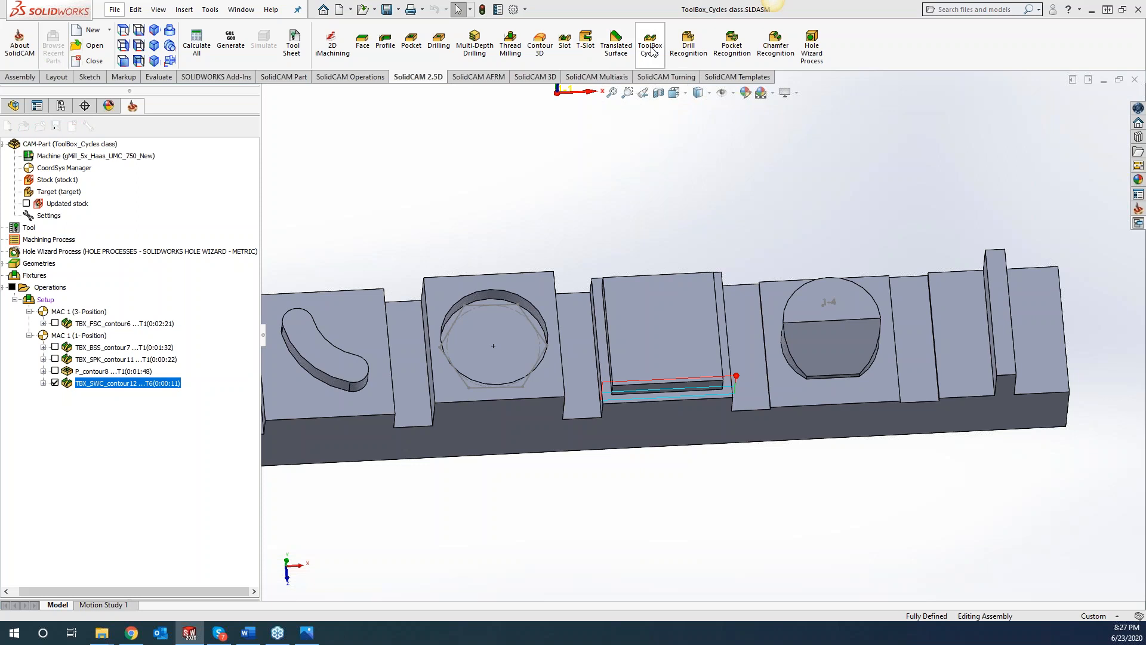
pyautogui.click(129, 123)
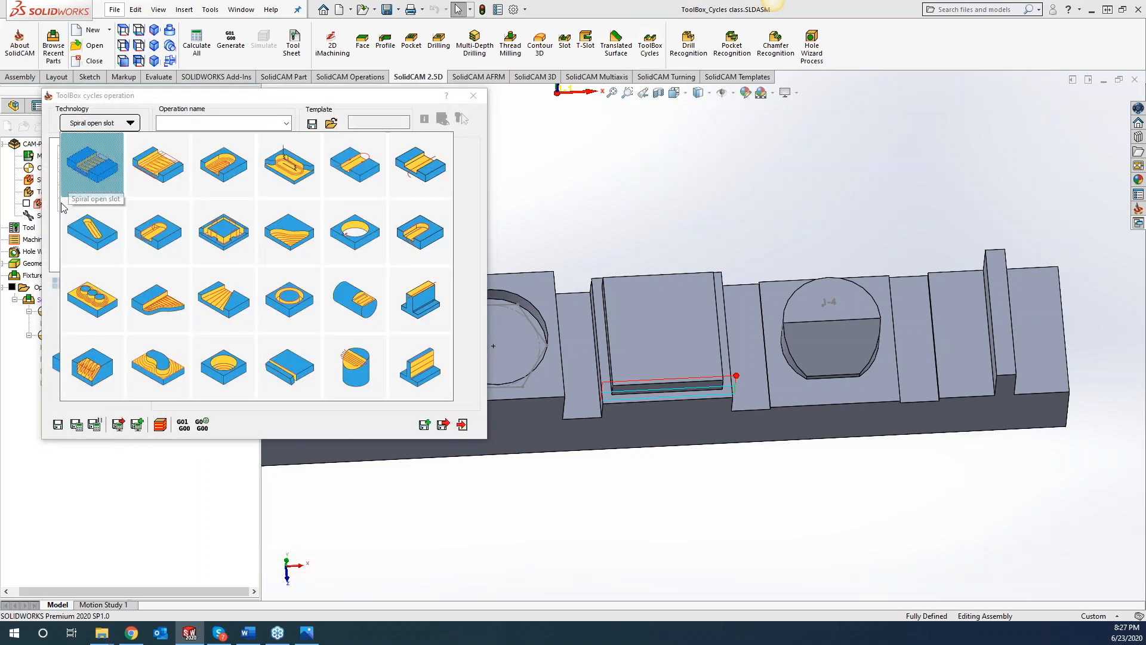
pyautogui.click(349, 373)
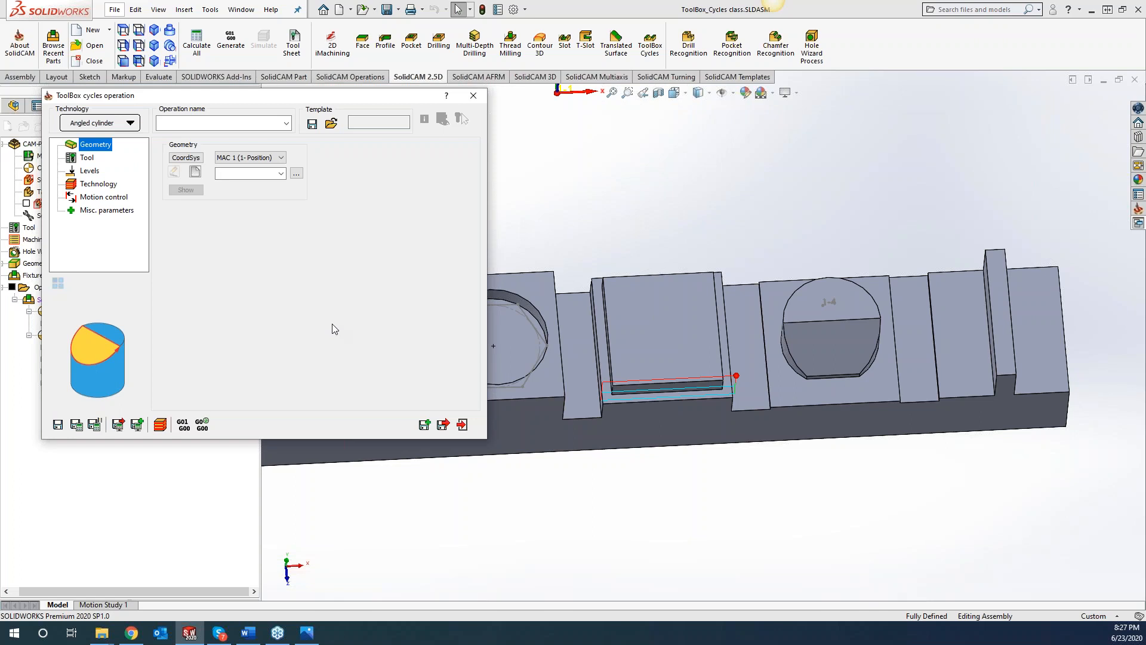
# Try to define new geometry from the cylinder's slanted face in MAC 1 (1-Position), and cancel the geometry definition
pyautogui.click(194, 172)
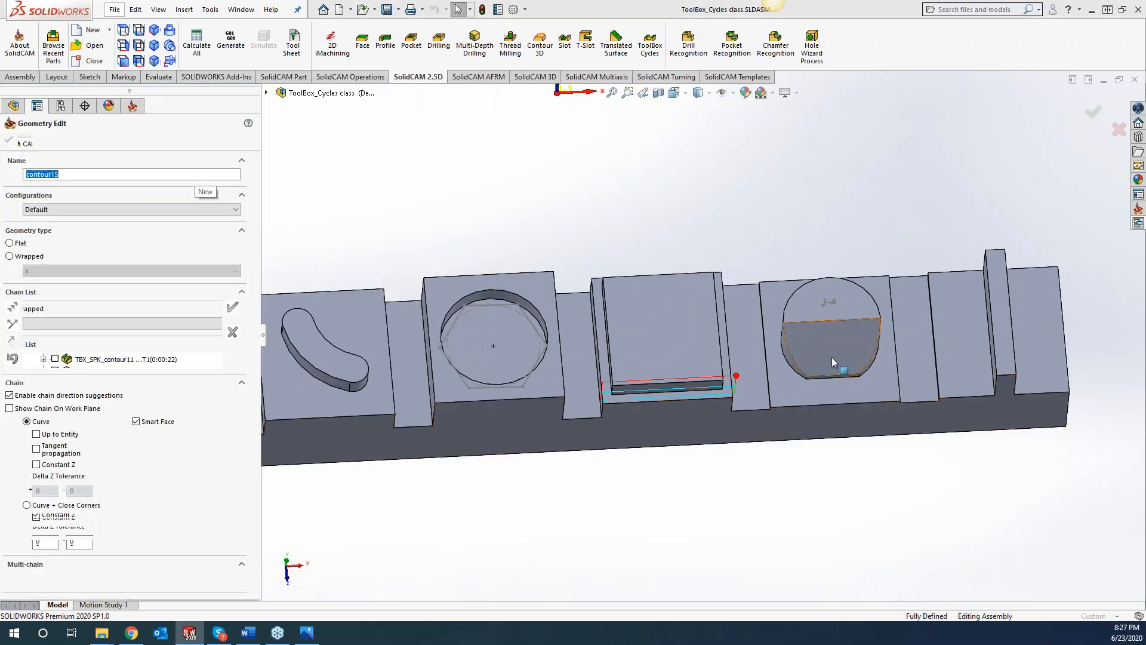
pyautogui.click(829, 353)
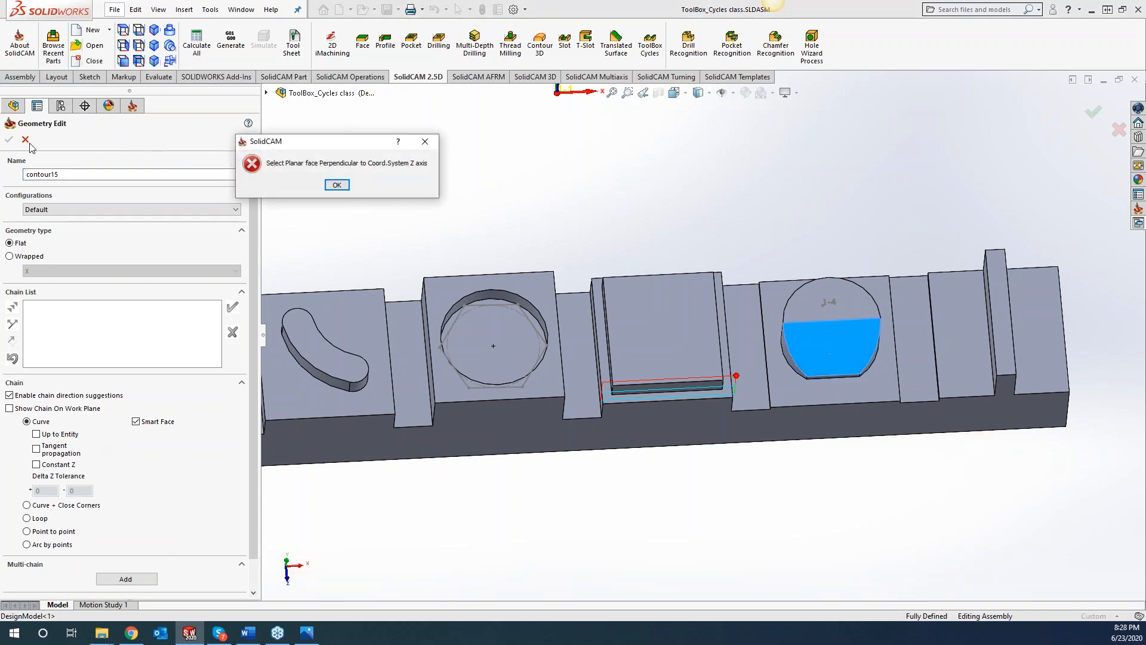
pyautogui.click(336, 185)
pyautogui.click(25, 139)
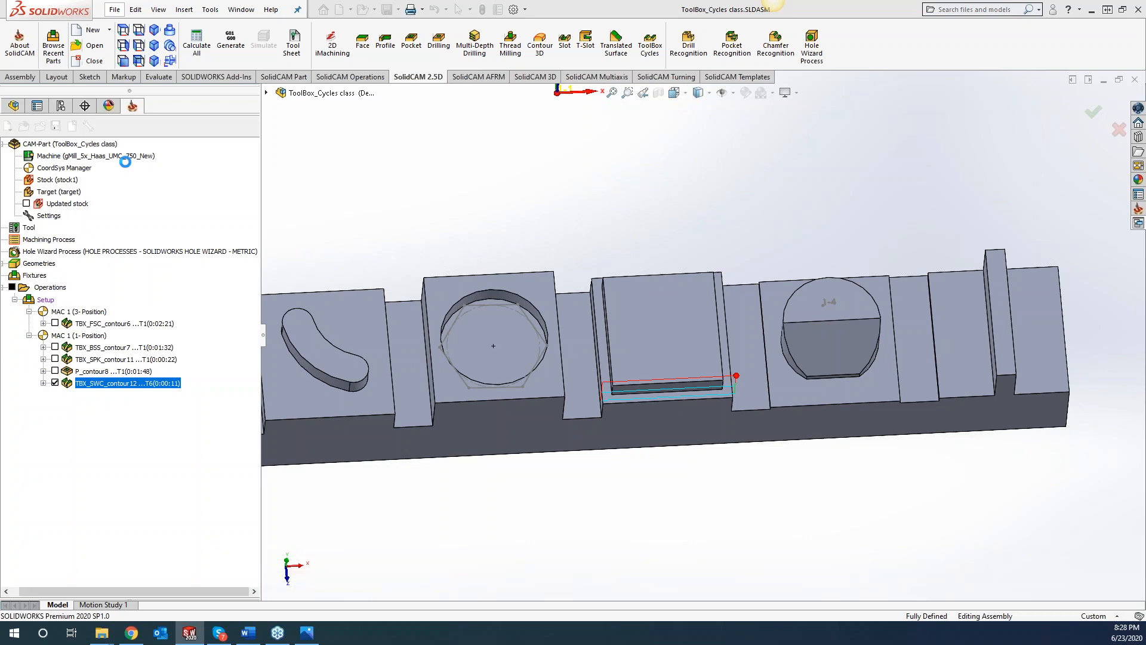
# Set the operation's coordinate system to MAC 1 (4-Position) and start defining a new geometry
pyautogui.click(280, 158)
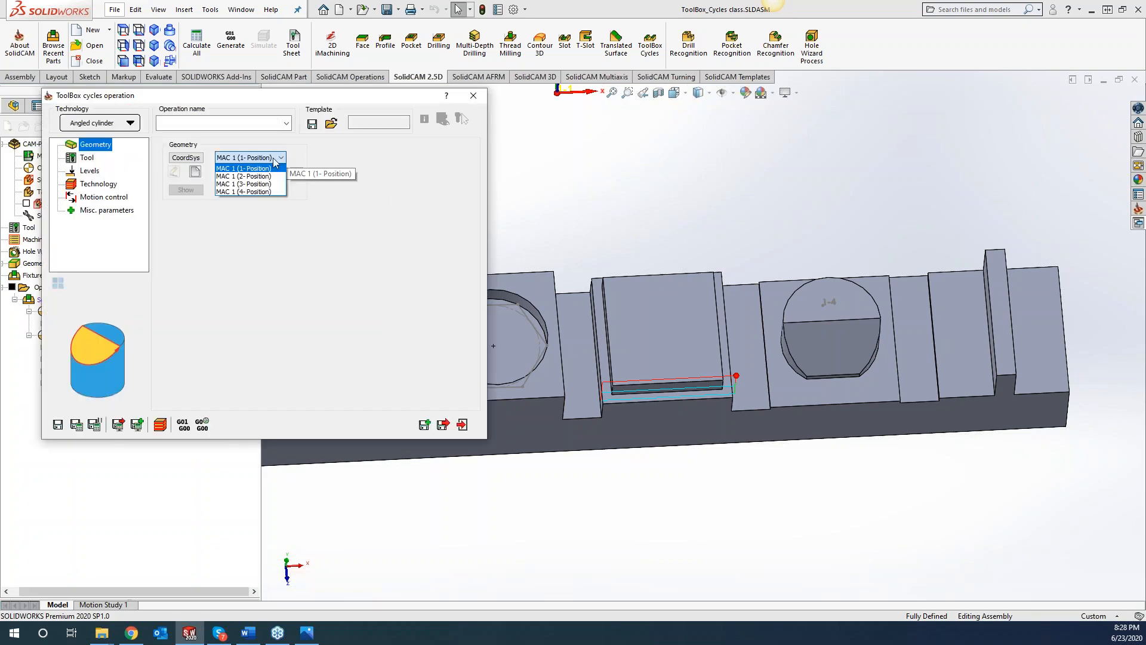
pyautogui.click(260, 194)
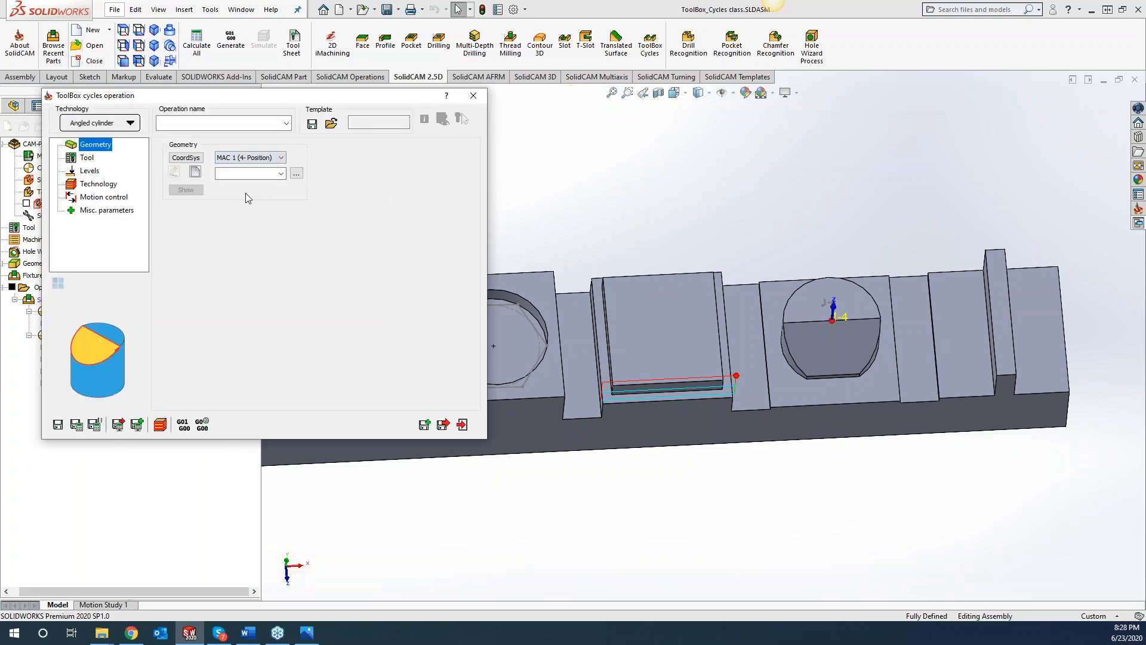
pyautogui.click(195, 172)
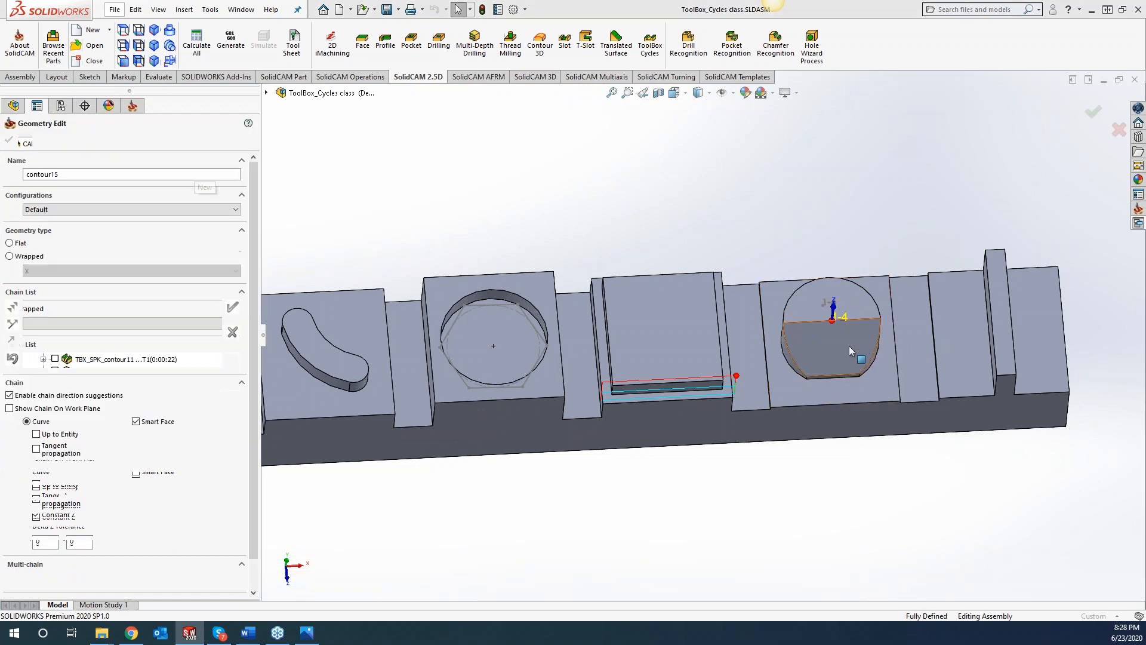
# Try to select the cylinder's slanted planar face as the chain for the MAC 1 (4-Position) geometry
pyautogui.click(831, 348)
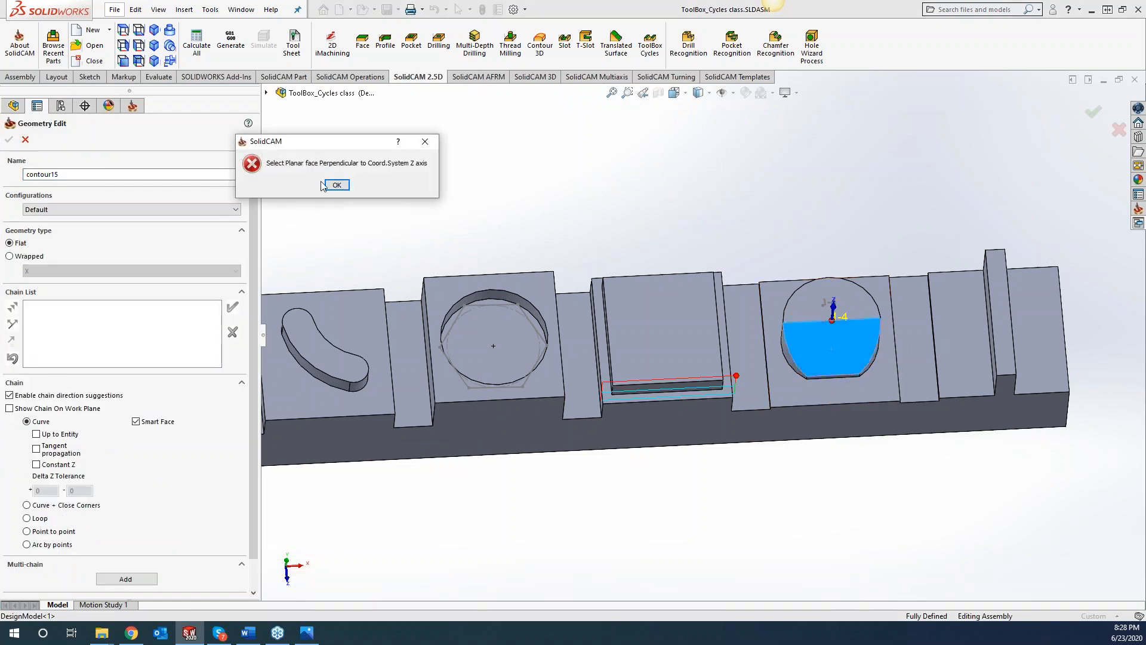
pyautogui.click(336, 185)
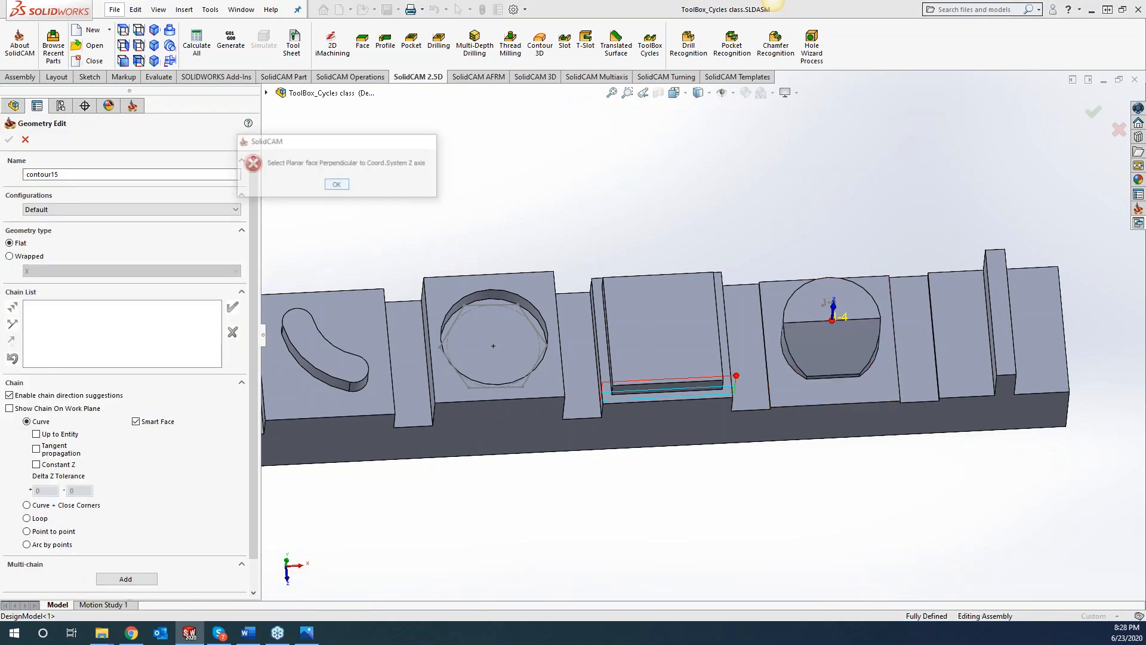
pyautogui.click(830, 353)
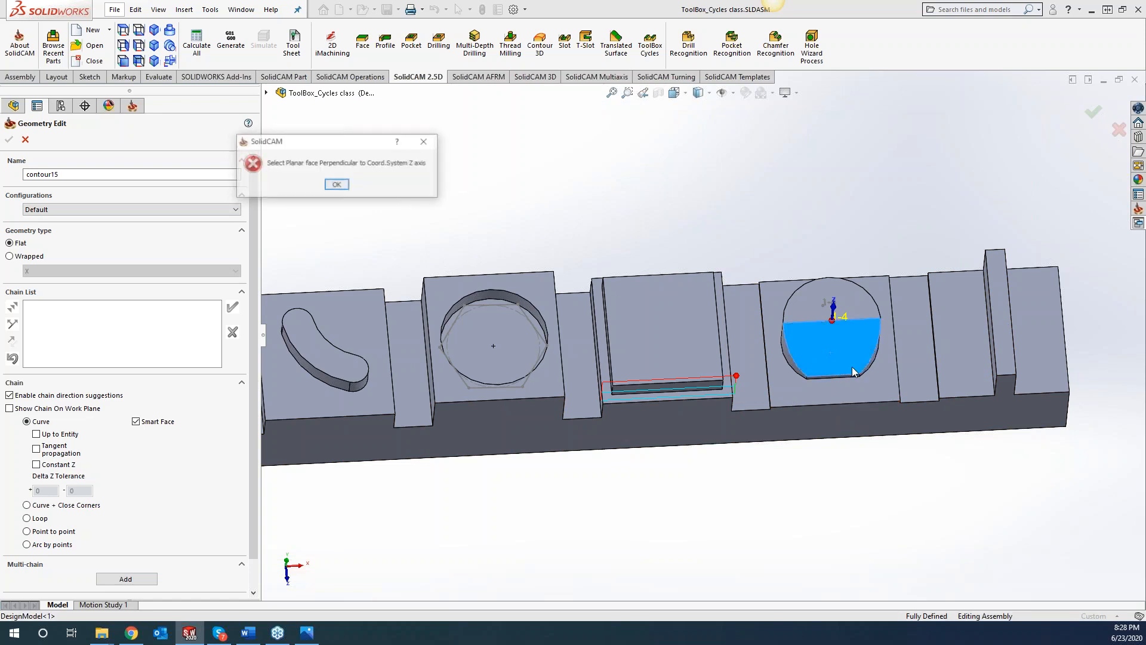
pyautogui.click(342, 187)
# Define the geometry as a closed chain around the slanted face's boundary, starting from its straight upper edge, and accept it
pyautogui.scroll(-5, 854, 349)
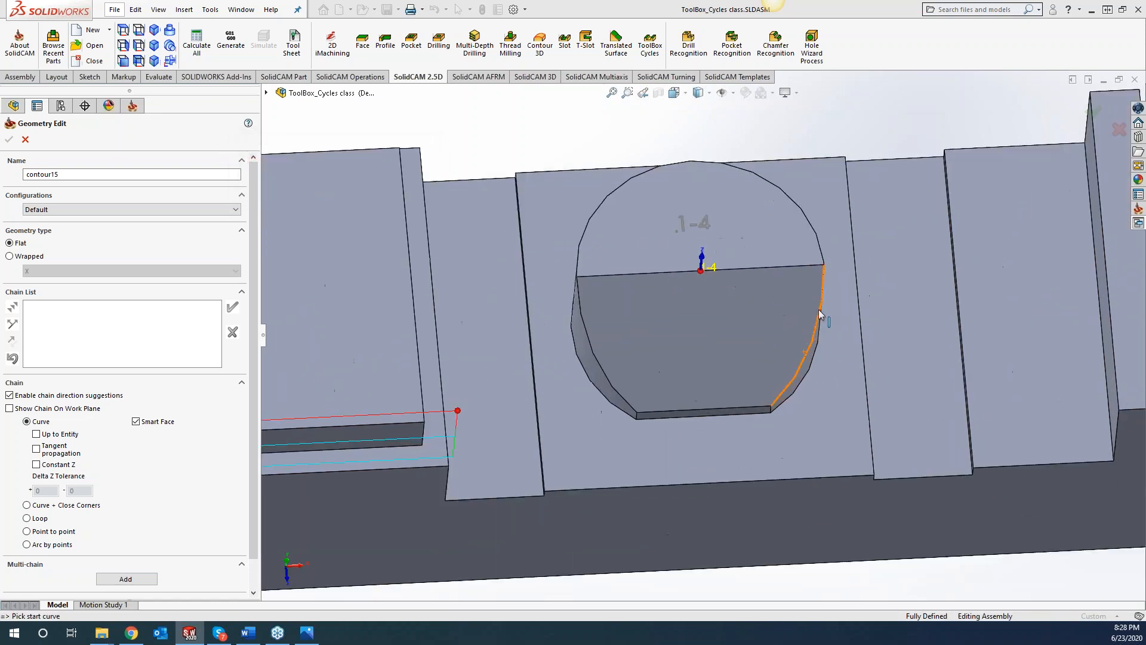
pyautogui.click(768, 267)
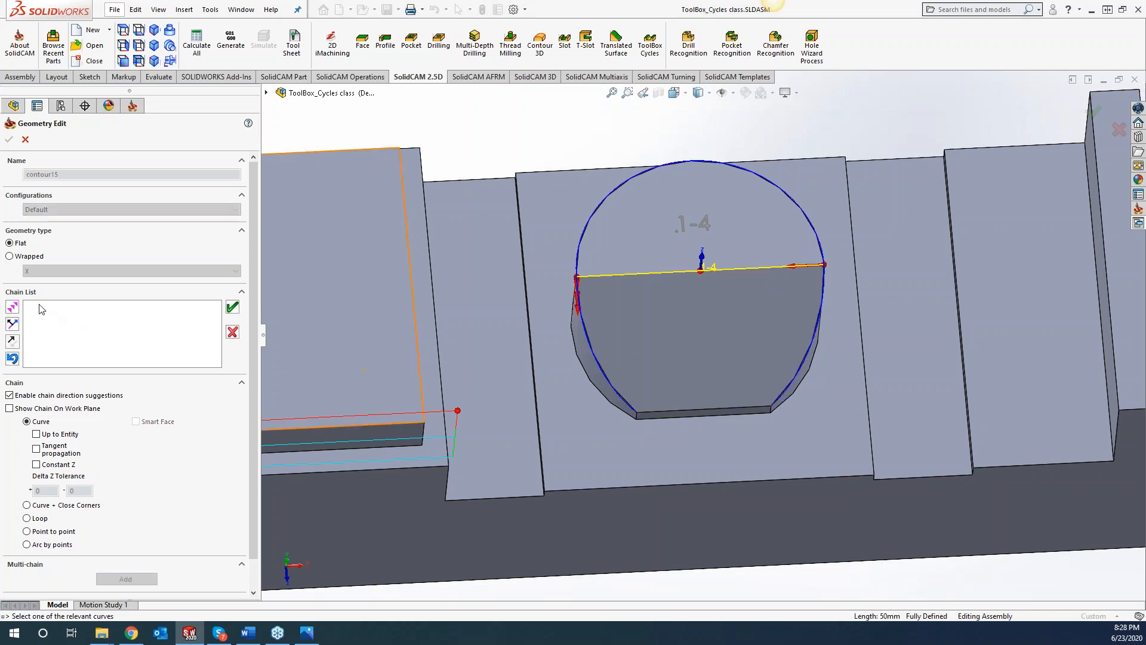
pyautogui.click(12, 307)
pyautogui.click(232, 306)
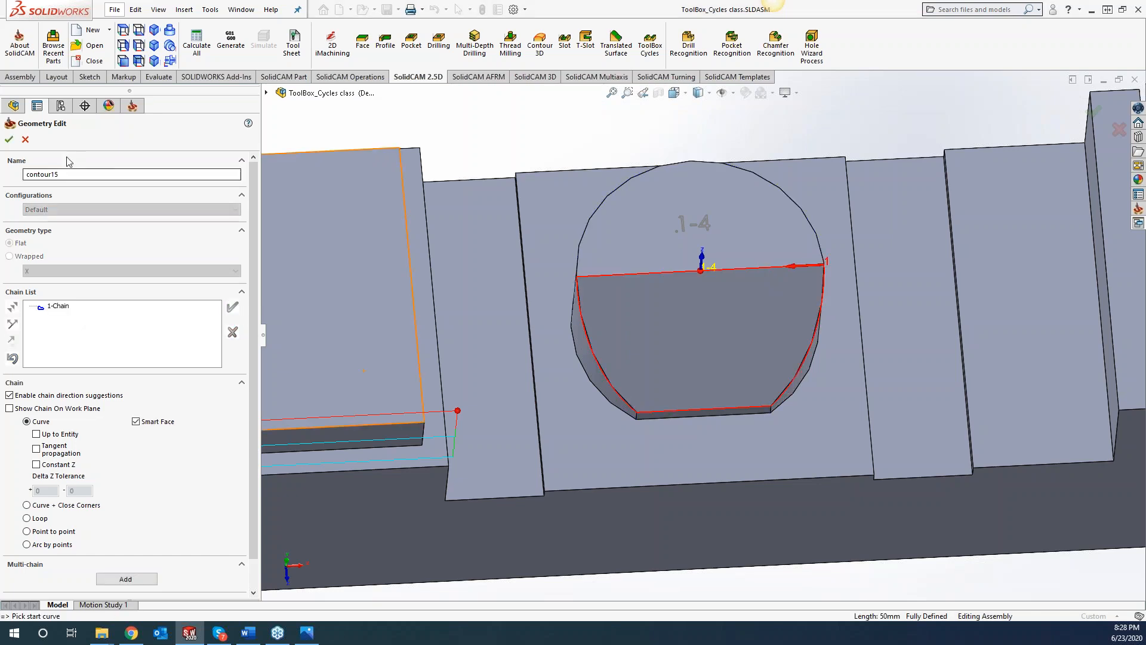
pyautogui.click(9, 139)
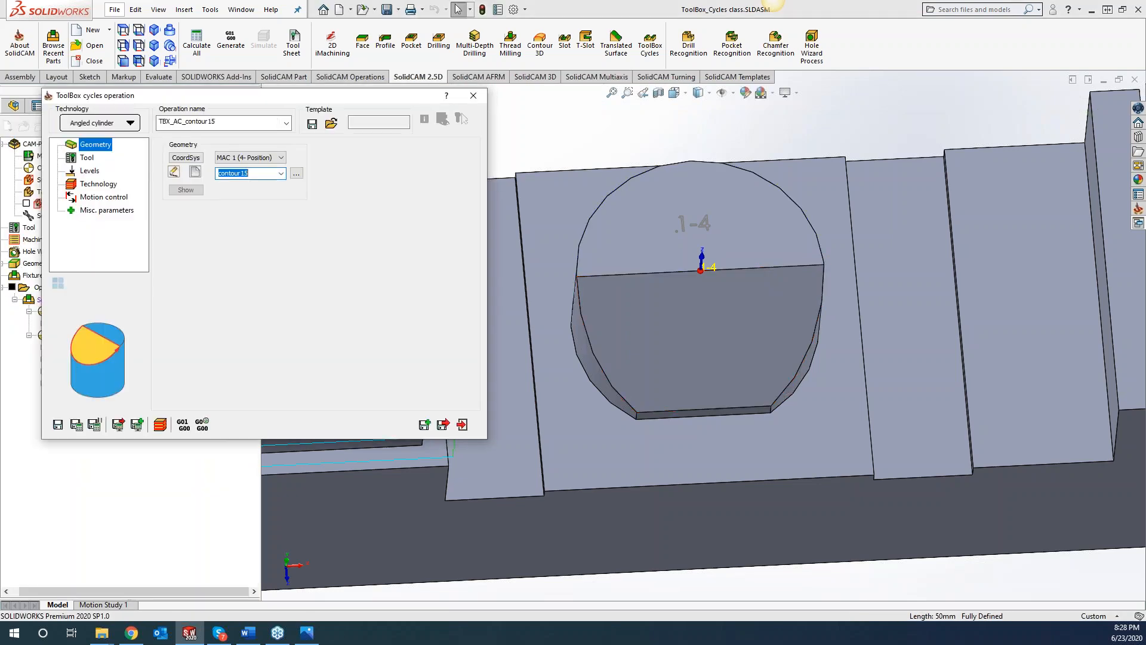
# Open the tool table to choose a tool for the Angled cylinder operation
pyautogui.click(87, 158)
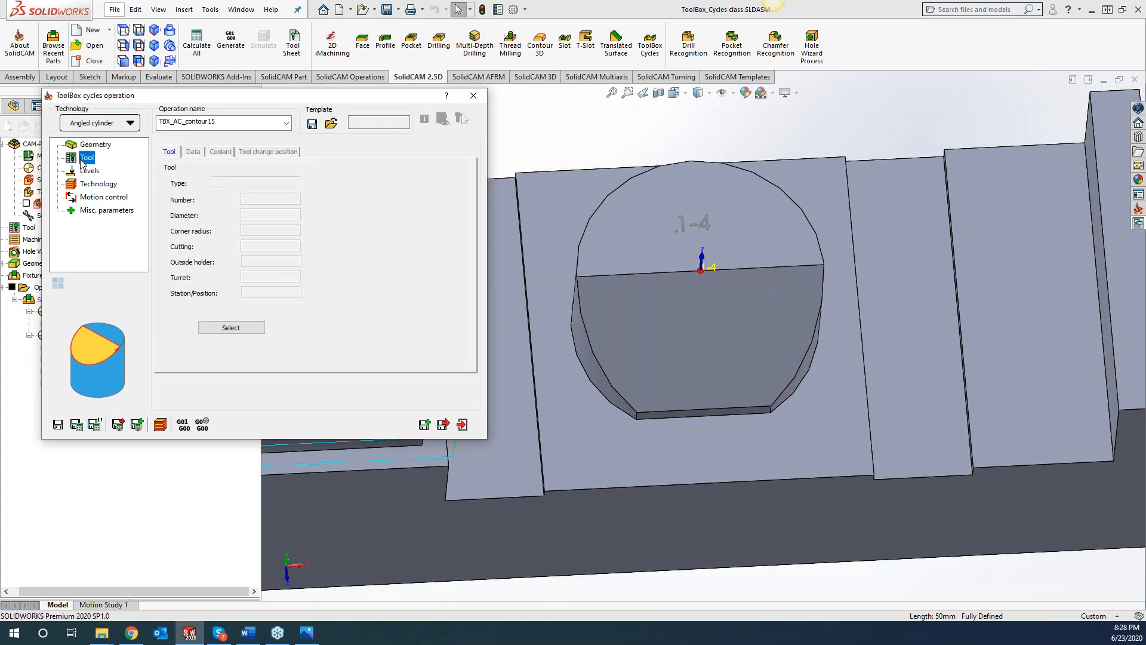
pyautogui.click(230, 327)
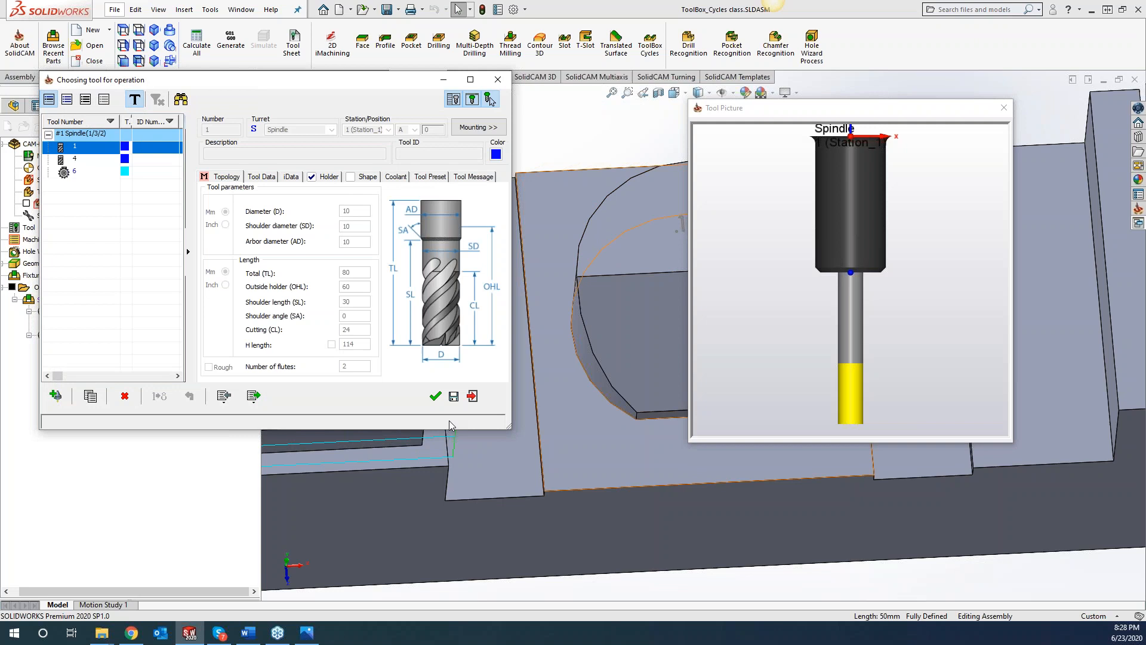
# Assign the 10 mm end mill to the angled cylinder operation and review its milling levels against the flat's lower edge
pyautogui.click(436, 397)
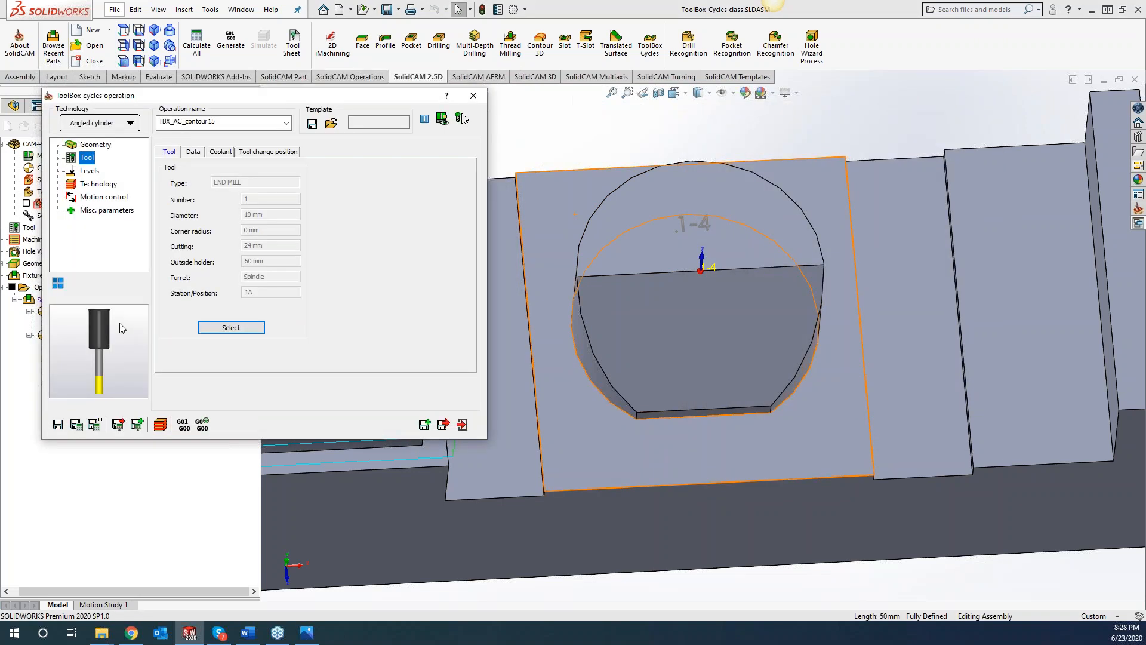
pyautogui.click(88, 170)
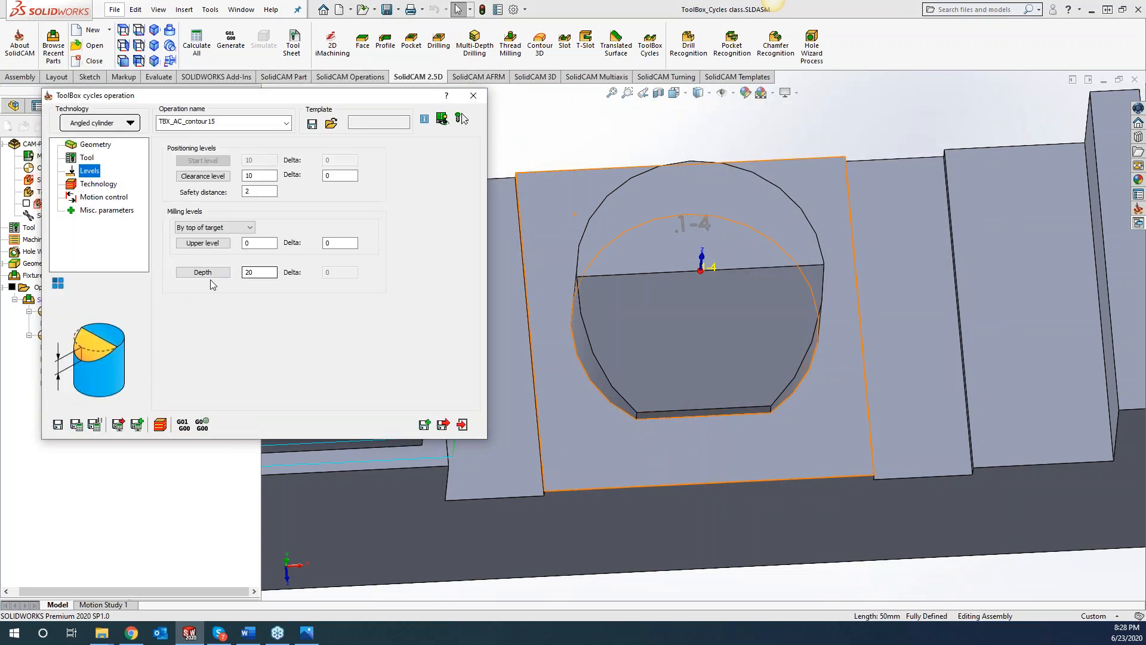
pyautogui.click(670, 412)
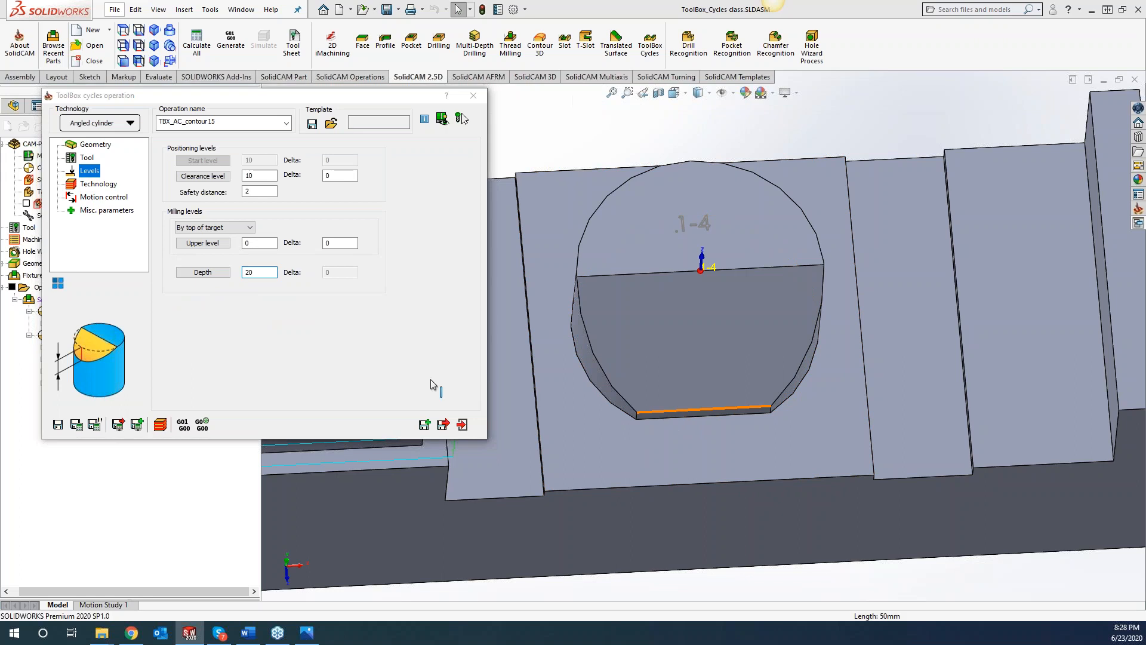
# Set the step down to a 0.1 scallop with zigzag parallel cuts, and save and calculate the operation
pyautogui.click(91, 184)
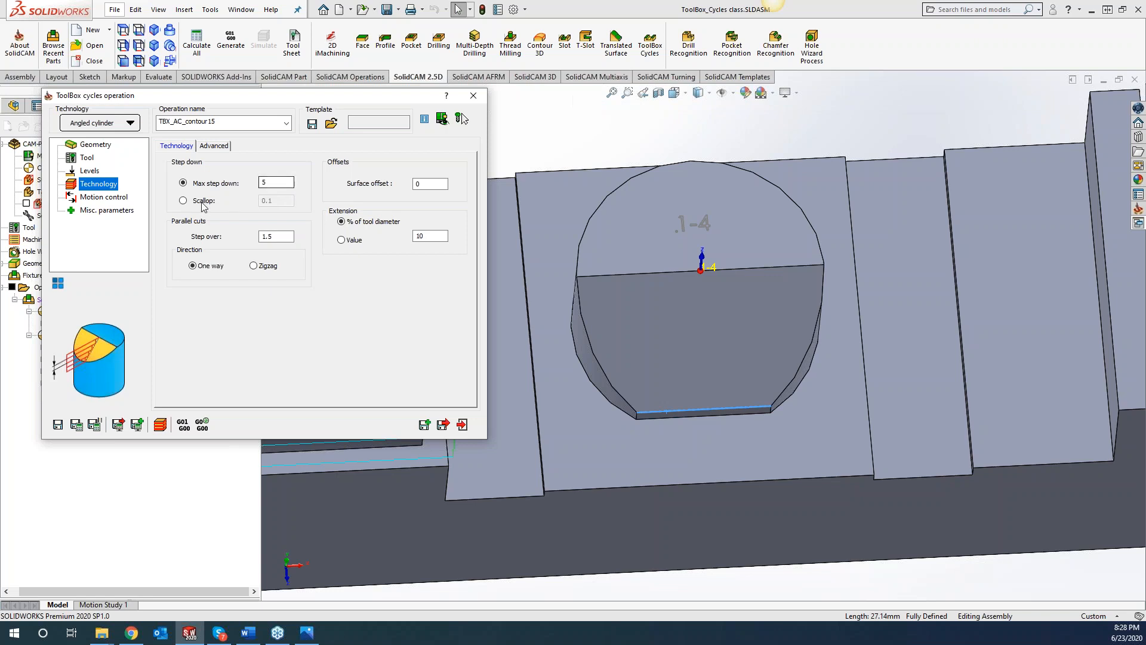
pyautogui.click(183, 201)
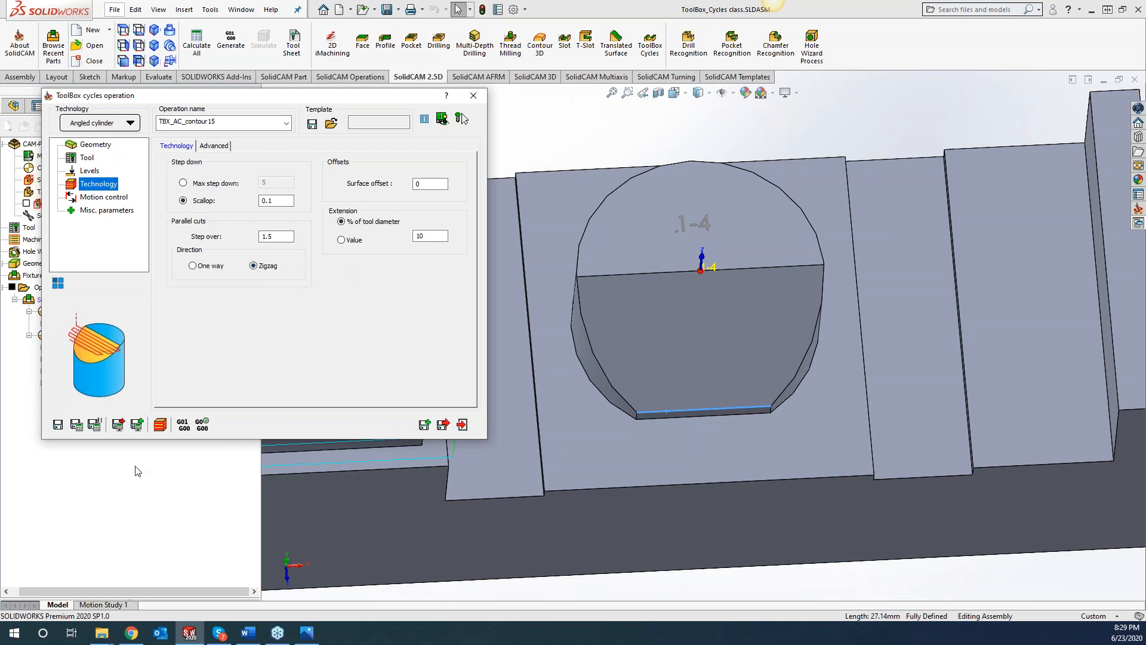
pyautogui.click(77, 425)
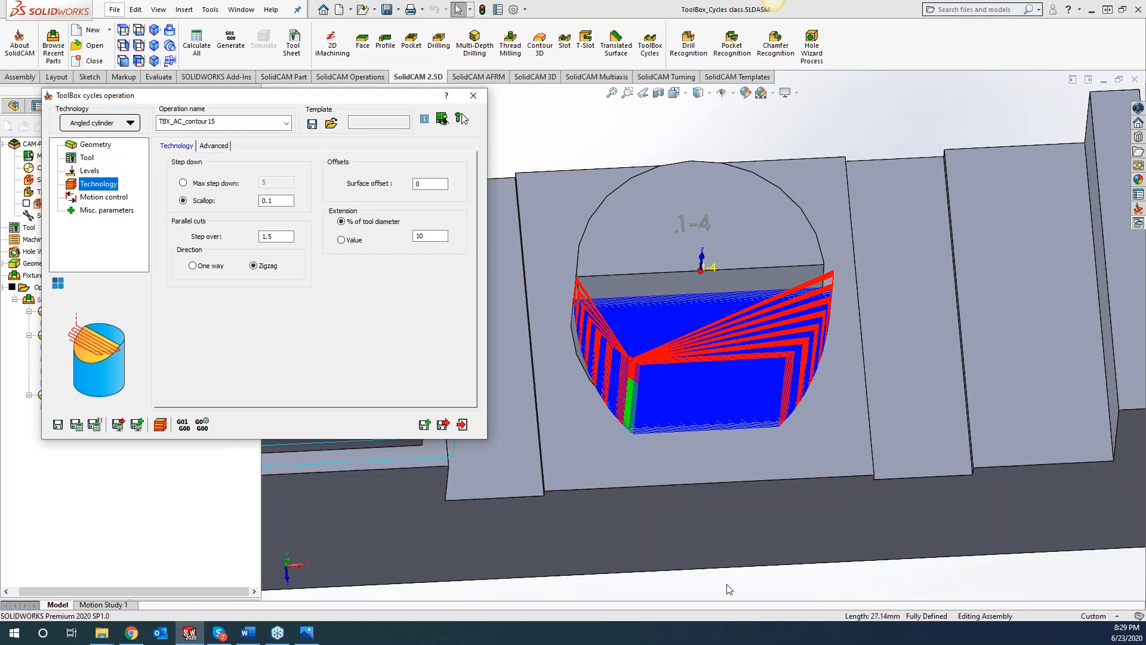
# Inspect the angled cylinder toolpath from several sides, close the operation and hide its toolpath
pyautogui.moveTo(813, 585); pyautogui.dragTo(745, 496, button='middle')
pyautogui.scroll(-8, 689, 441)
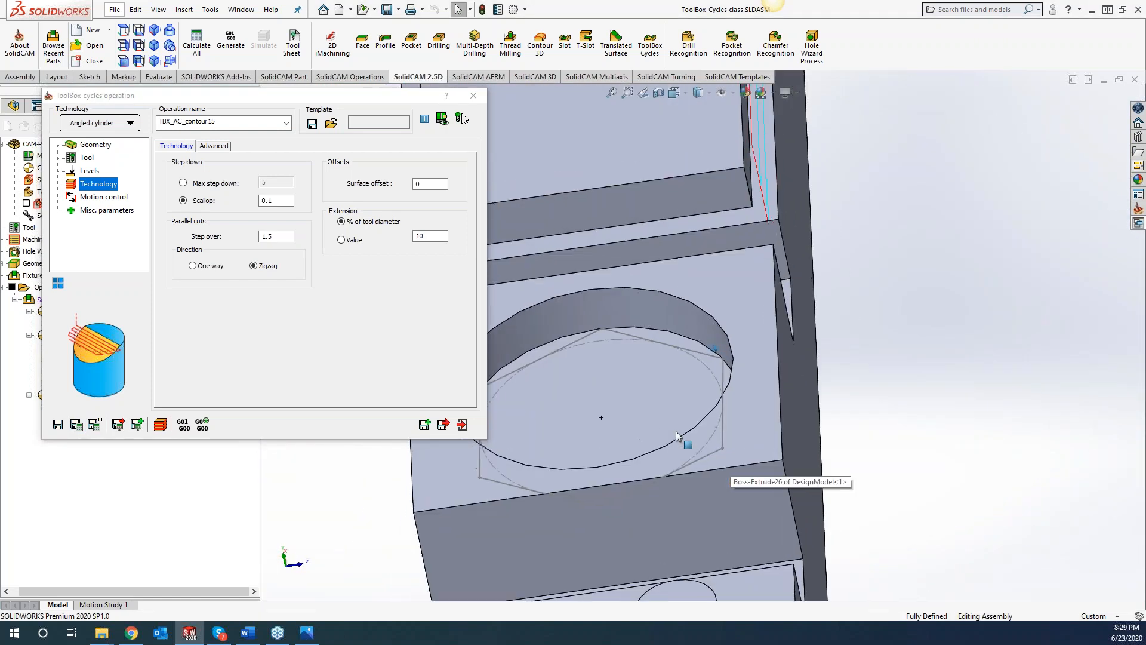
pyautogui.scroll(10, 676, 431)
pyautogui.scroll(-5, 640, 244)
pyautogui.scroll(-5, 654, 187)
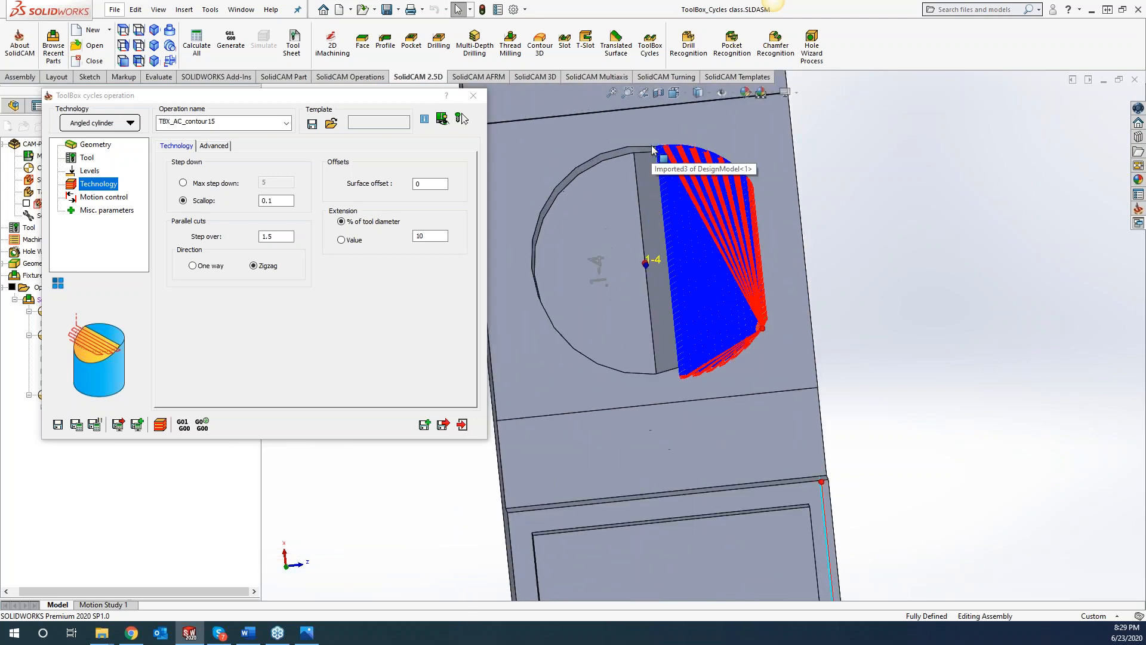
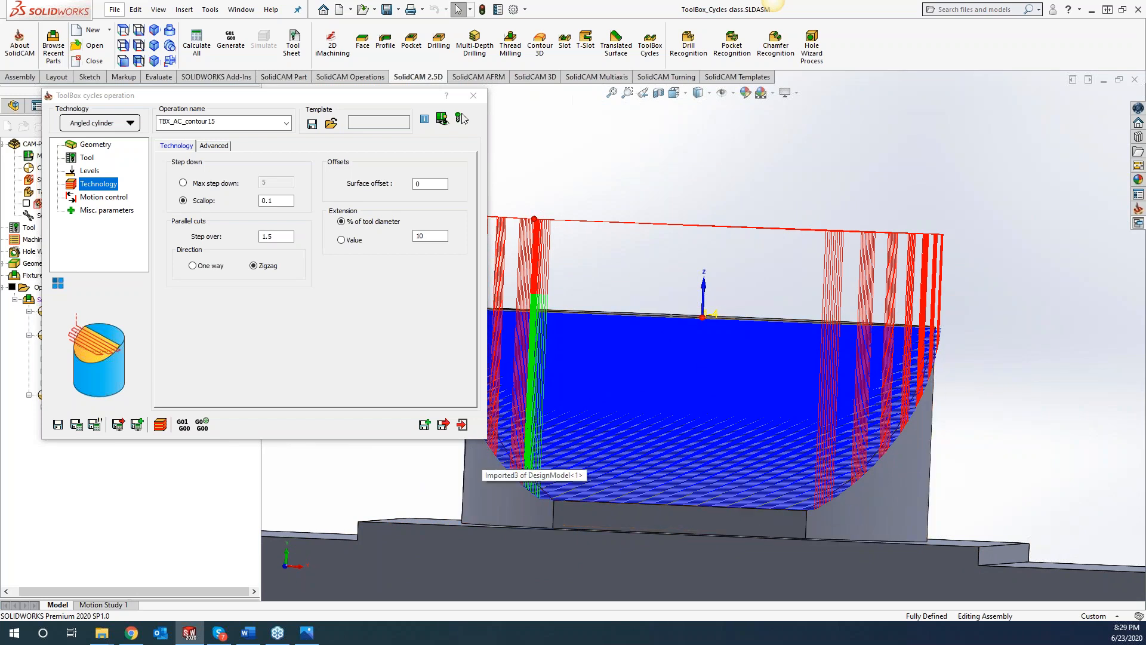
pyautogui.click(473, 95)
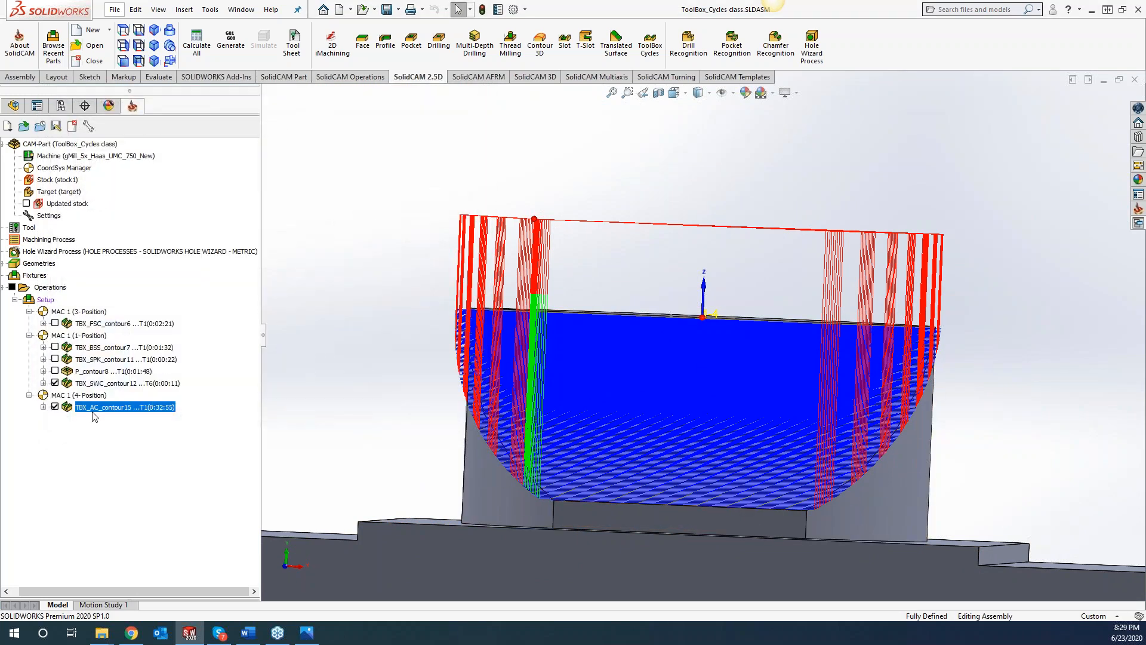
pyautogui.click(55, 406)
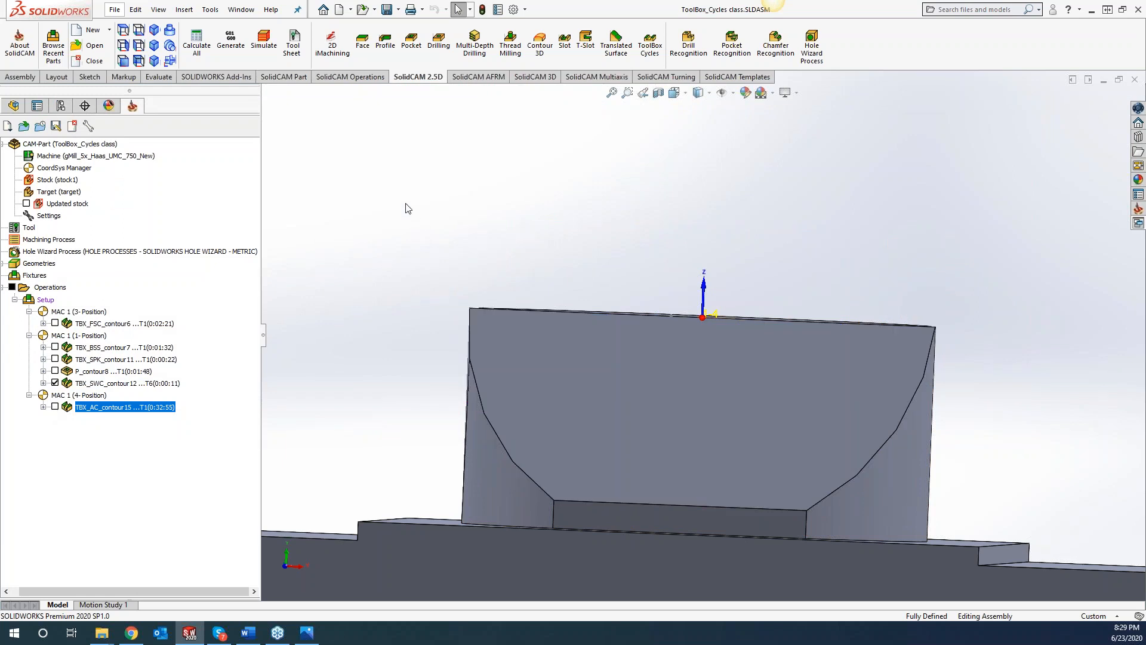
# Start an HSS Parallel cuts: Constant Z operation at MAC 1 (4- Position) with the boss's angled face as drive surface
pyautogui.click(411, 41)
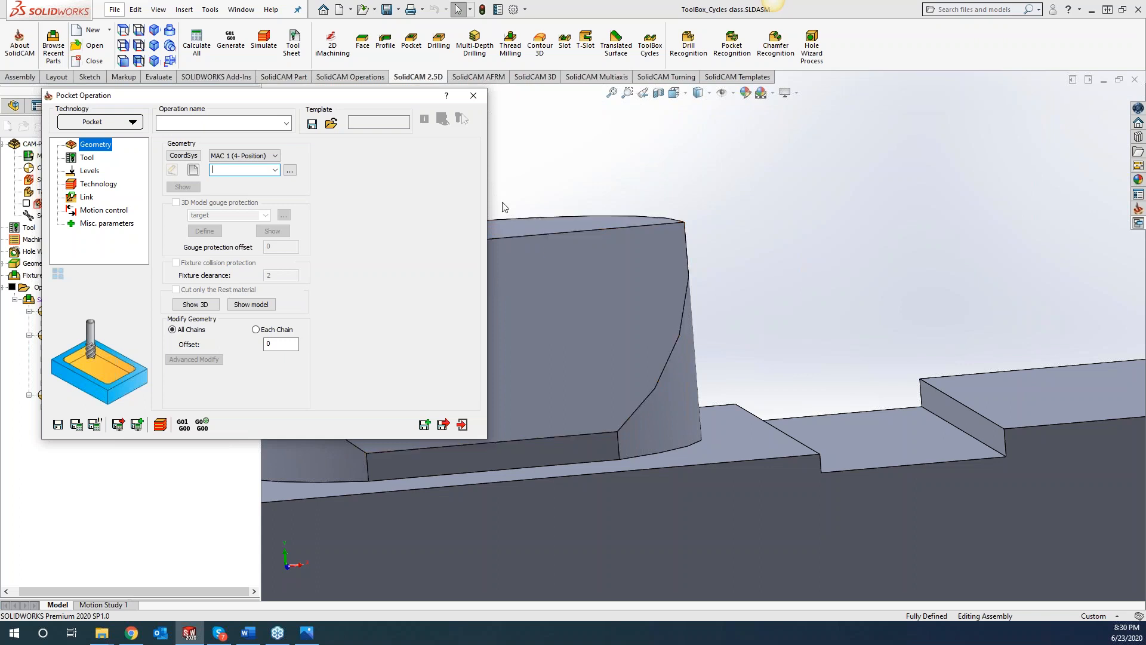
pyautogui.click(474, 96)
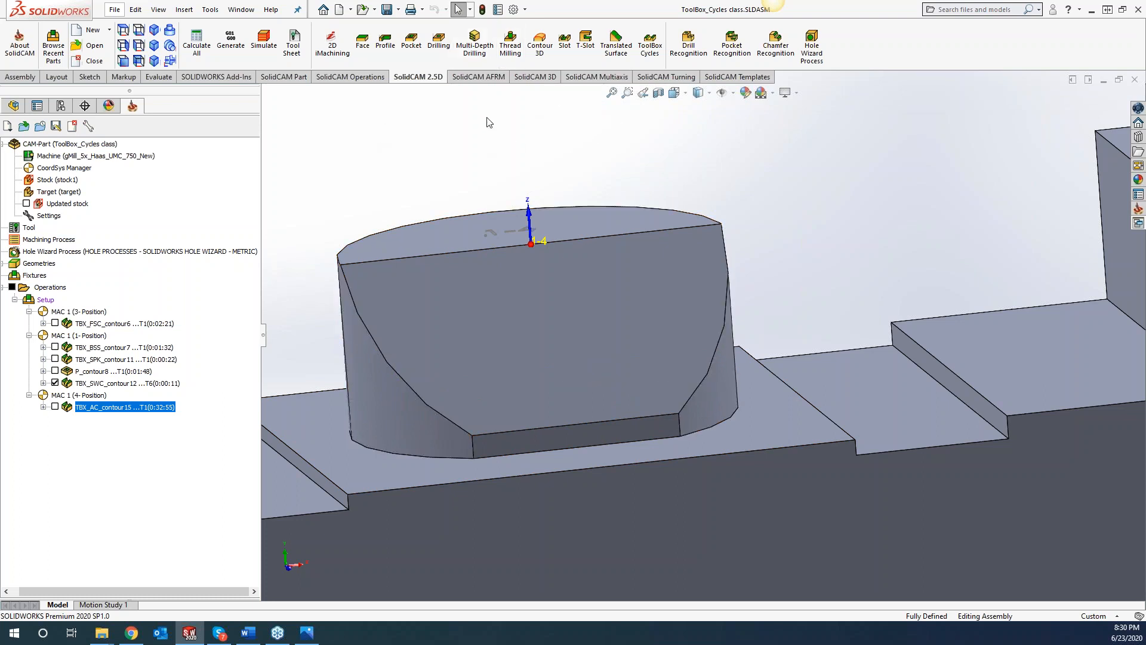
pyautogui.click(534, 77)
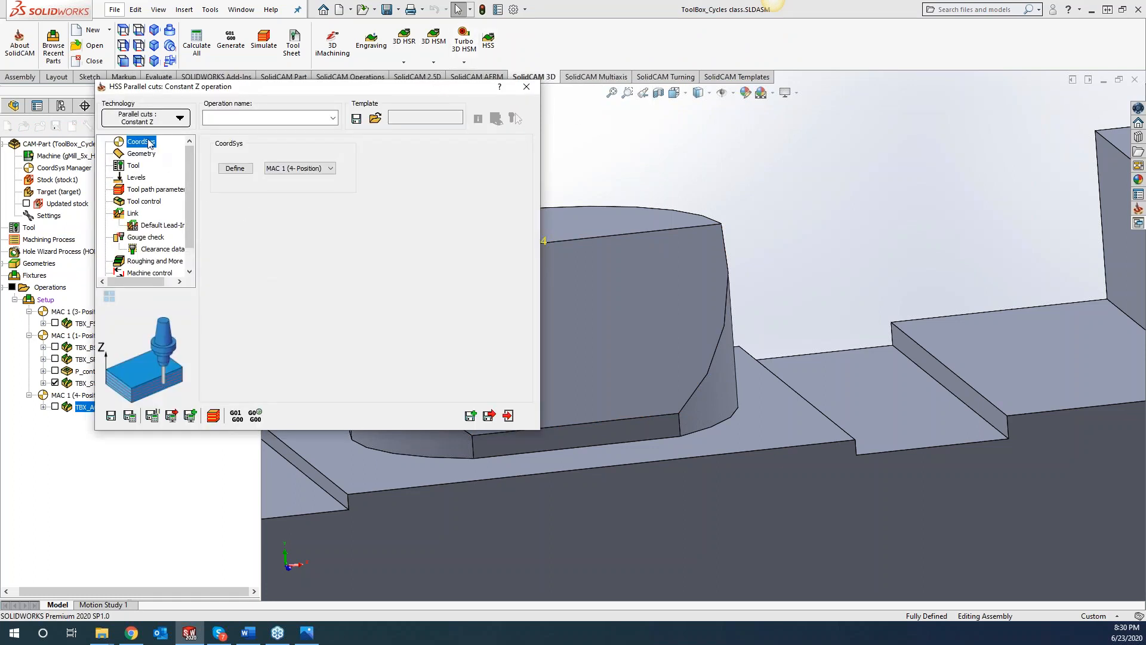
pyautogui.click(142, 154)
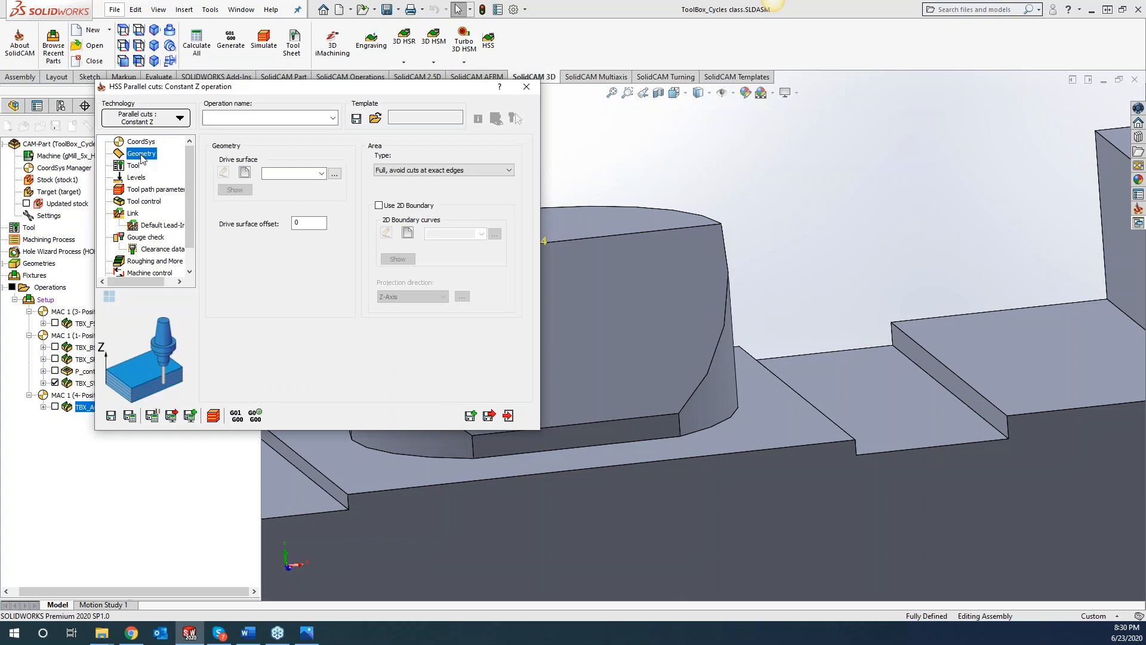
pyautogui.click(245, 173)
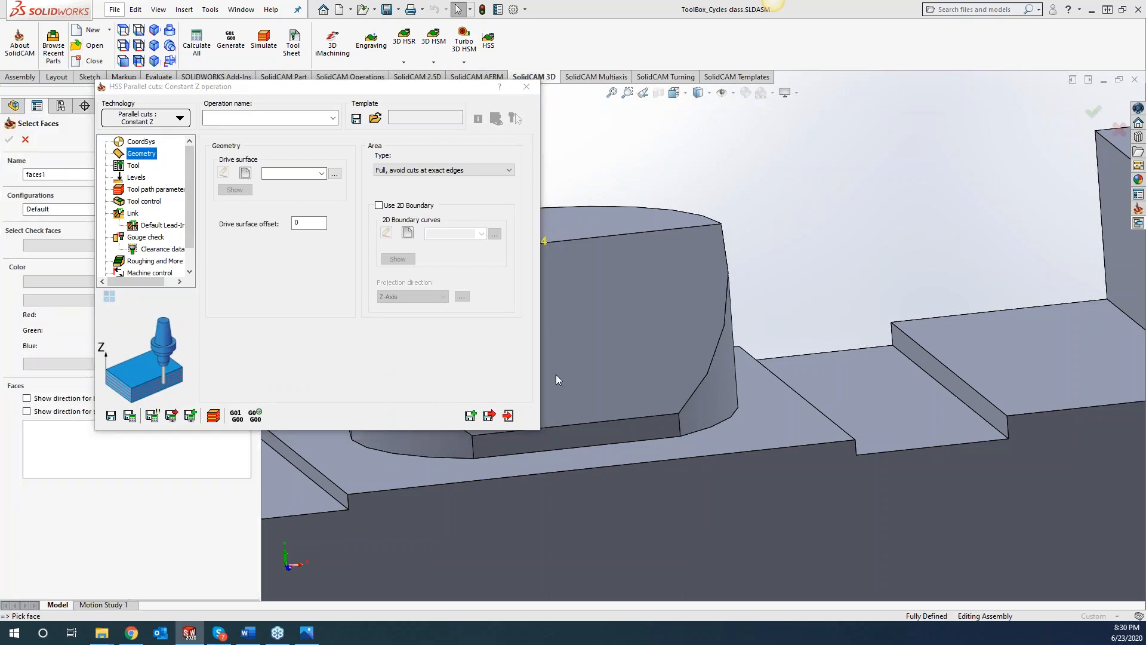
pyautogui.click(9, 139)
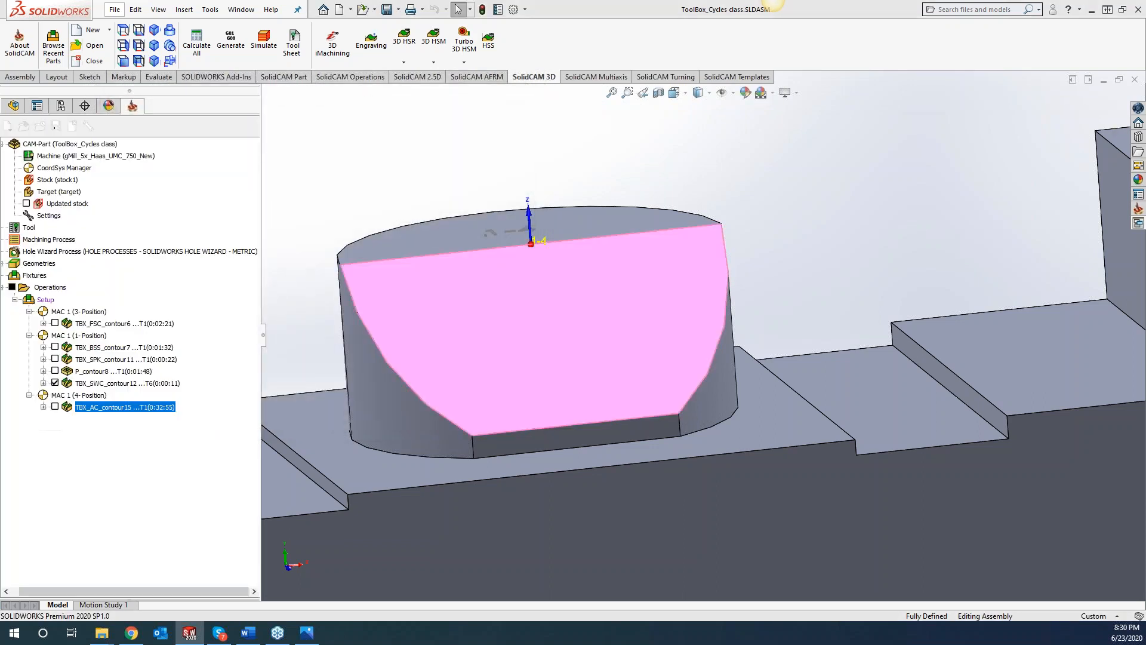
# Assign tool 1, the 10 mm end mill, to the HSS operation
pyautogui.click(141, 167)
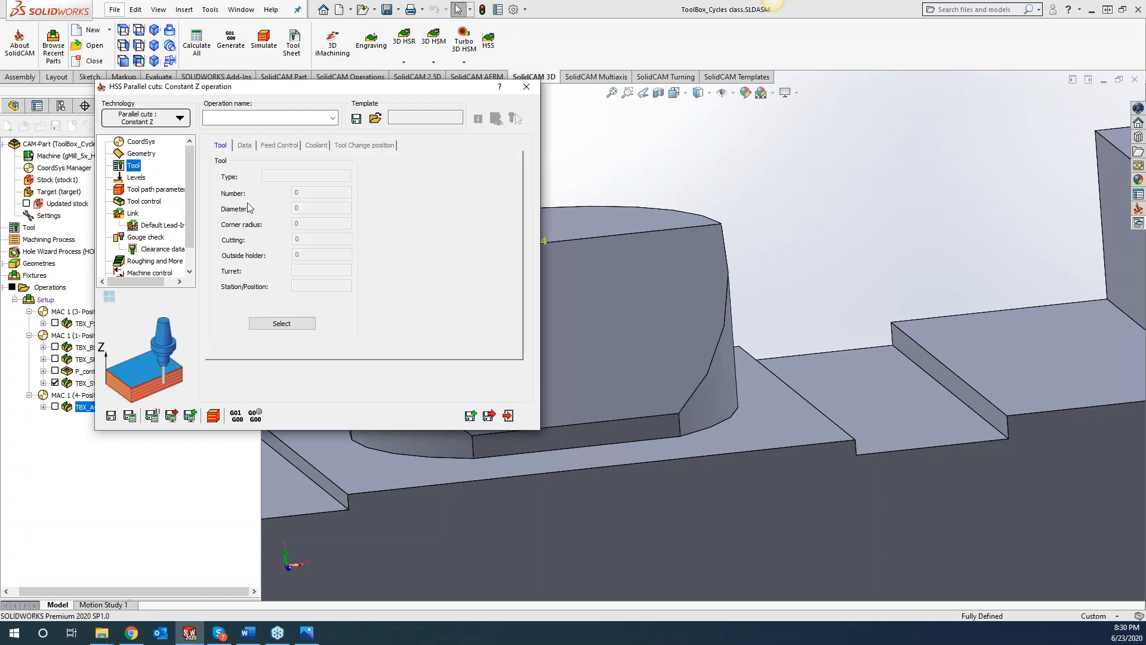
pyautogui.click(298, 323)
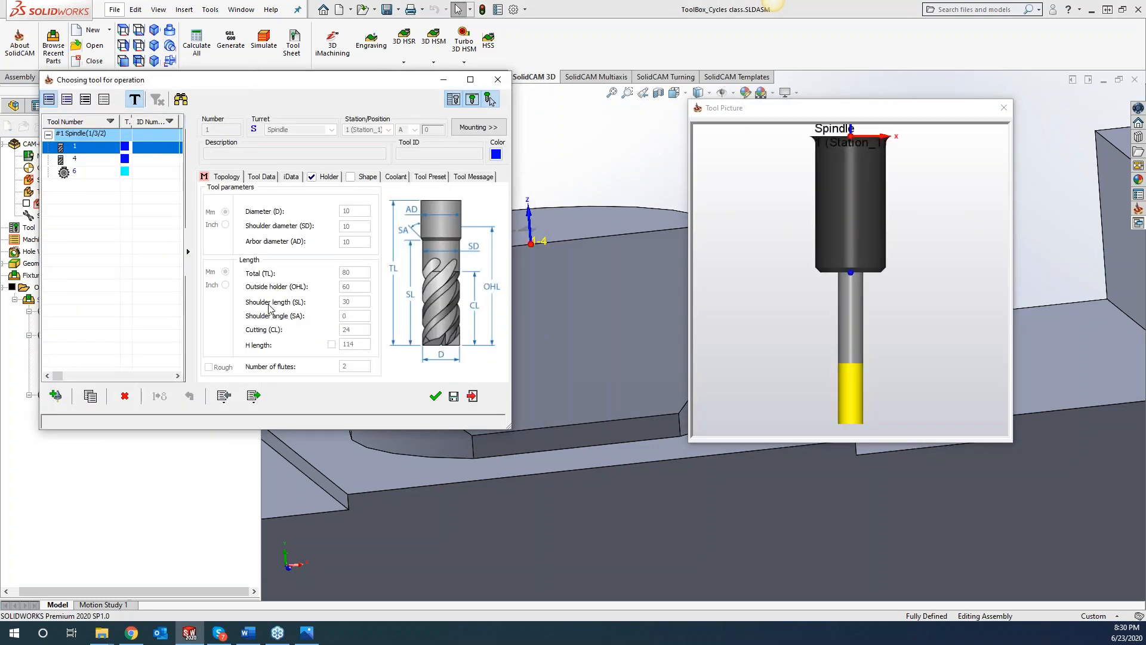
pyautogui.click(435, 396)
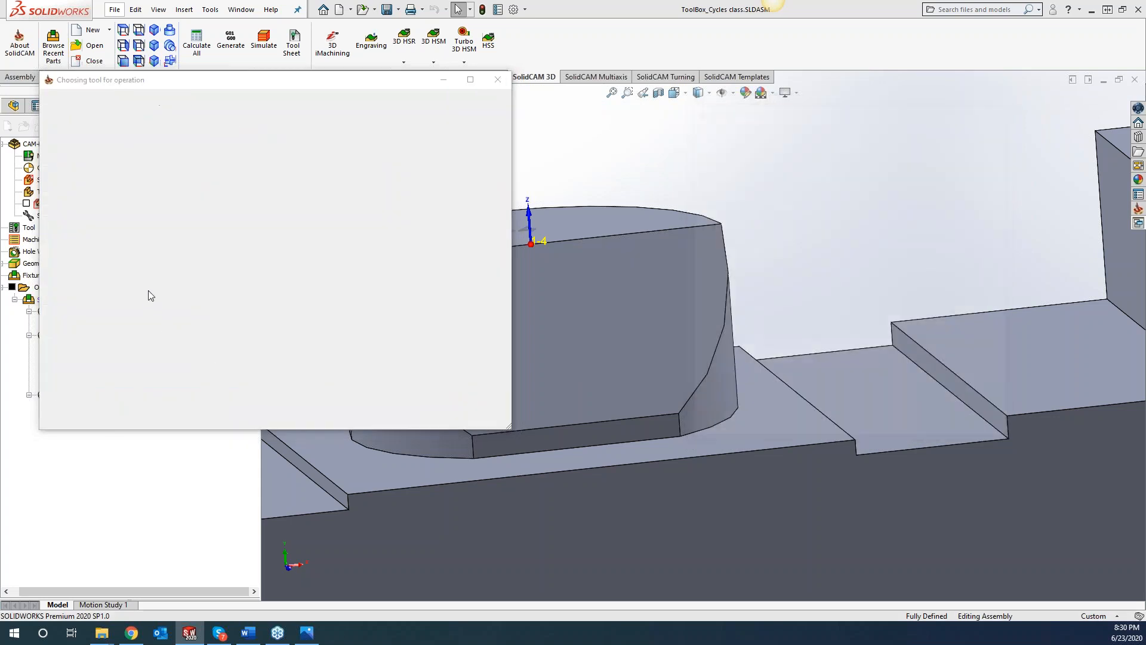
# Review the levels and surface quality, set the cutting method to Zigzag, and save and calculate the HSS operation
pyautogui.click(137, 178)
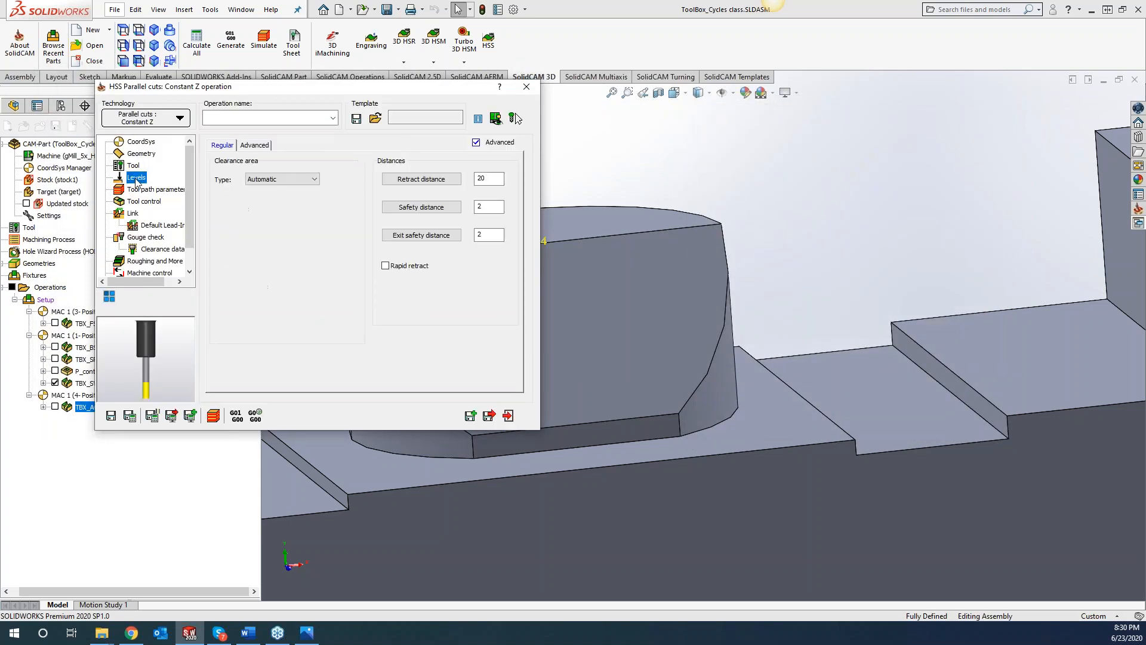
pyautogui.click(141, 191)
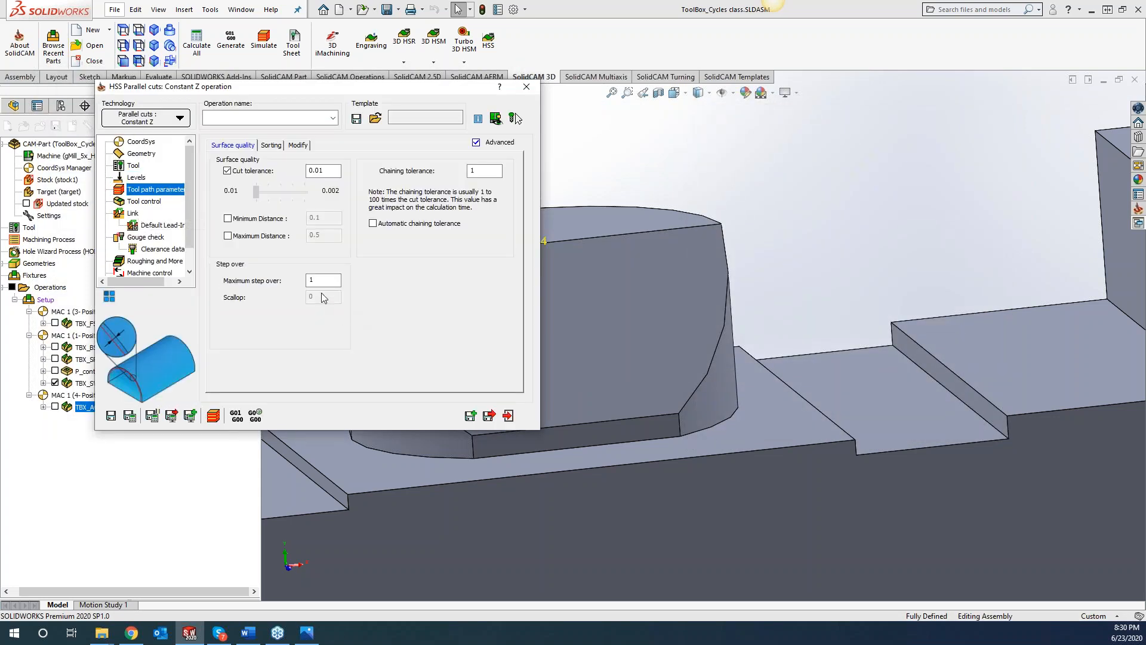
pyautogui.moveTo(354, 91); pyautogui.dragTo(508, 96)
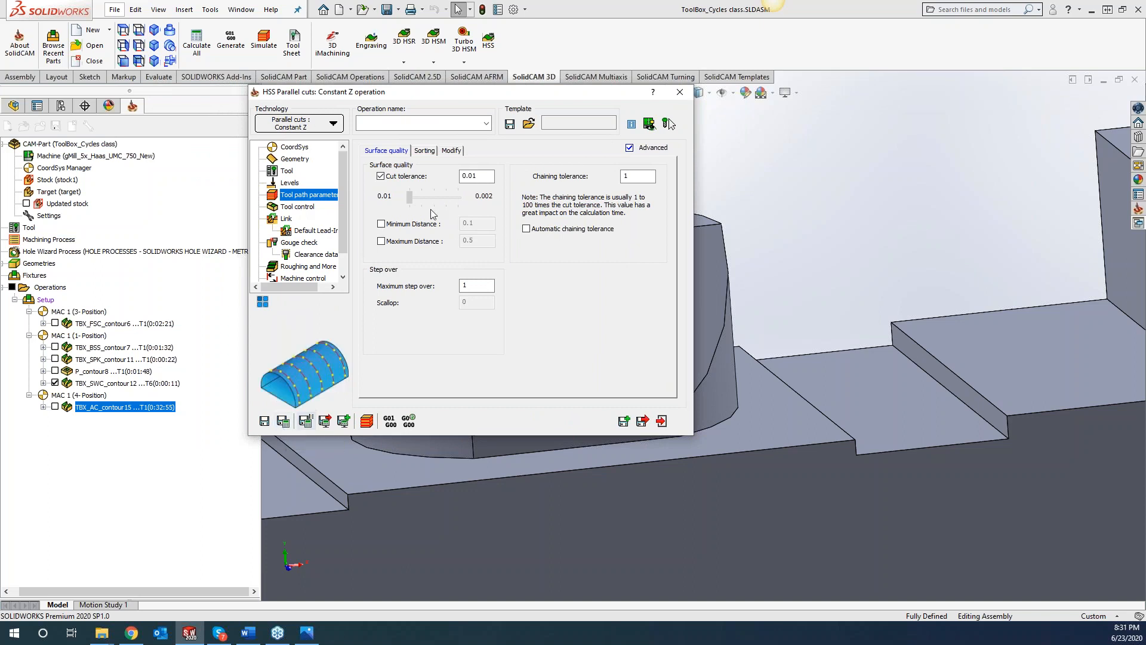
pyautogui.click(425, 151)
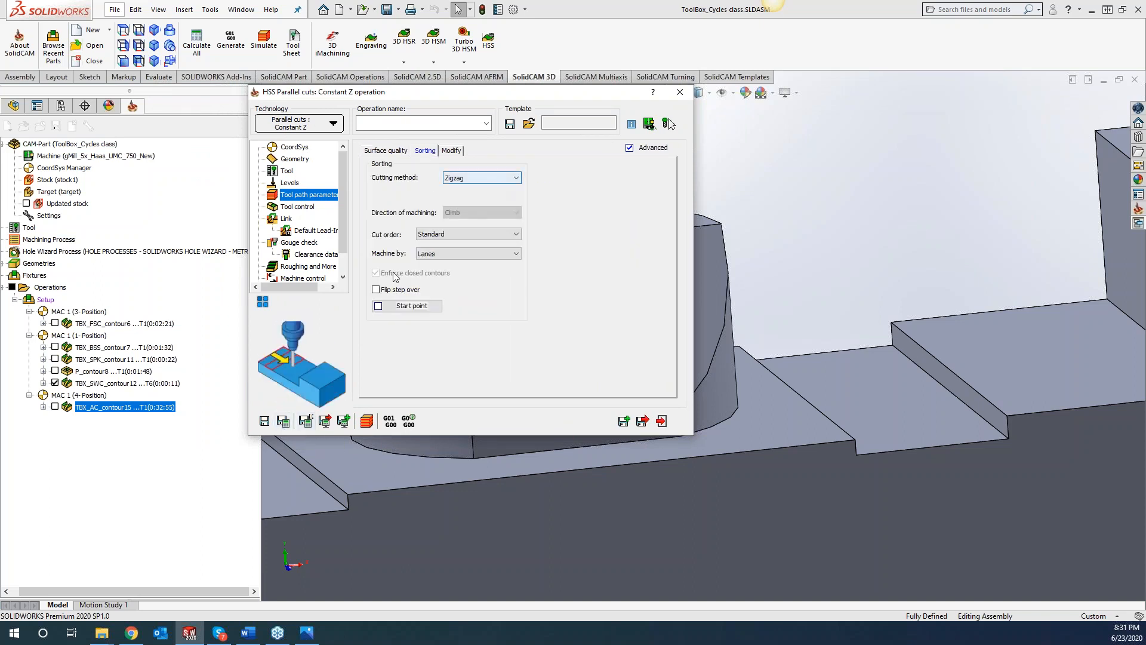
pyautogui.click(284, 422)
pyautogui.moveTo(549, 98); pyautogui.dragTo(858, 138)
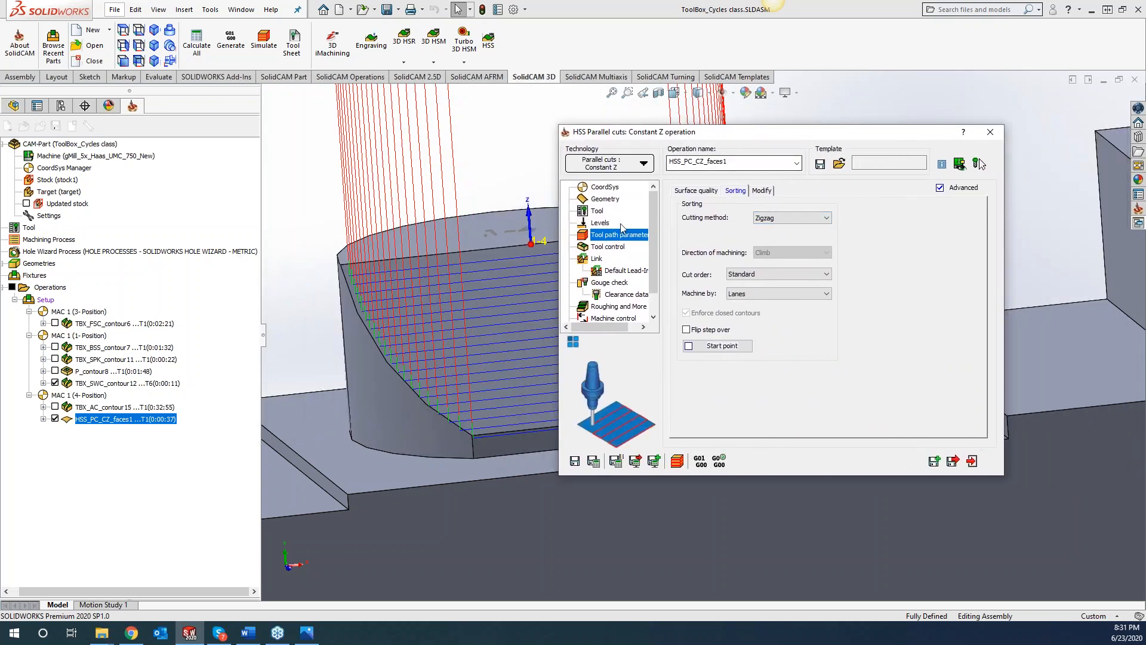
# Link large moves between slices with Follow surfaces instead of the clearance area, and recalculate the HSS operation
pyautogui.click(596, 259)
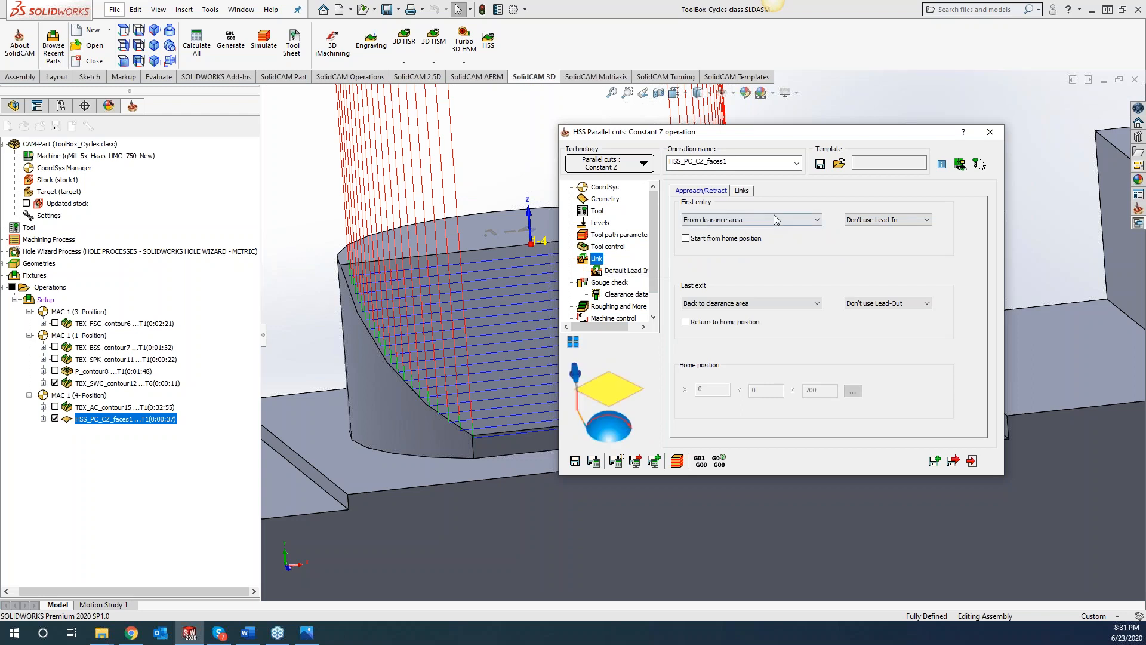
pyautogui.click(743, 190)
pyautogui.click(793, 234)
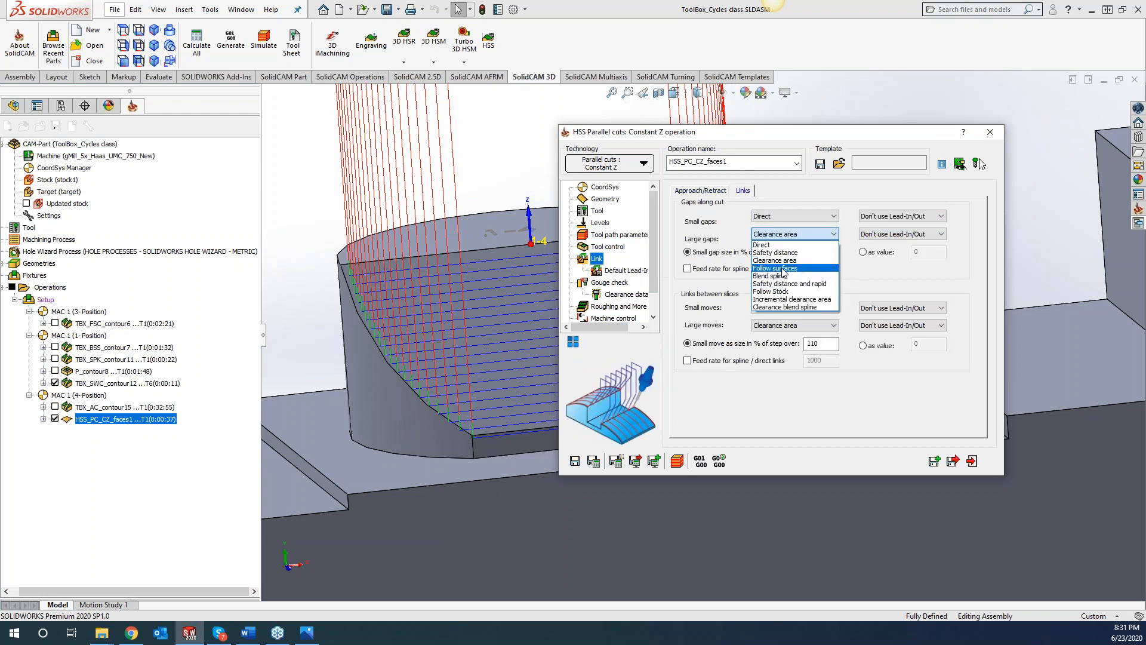
pyautogui.click(776, 371)
pyautogui.click(792, 326)
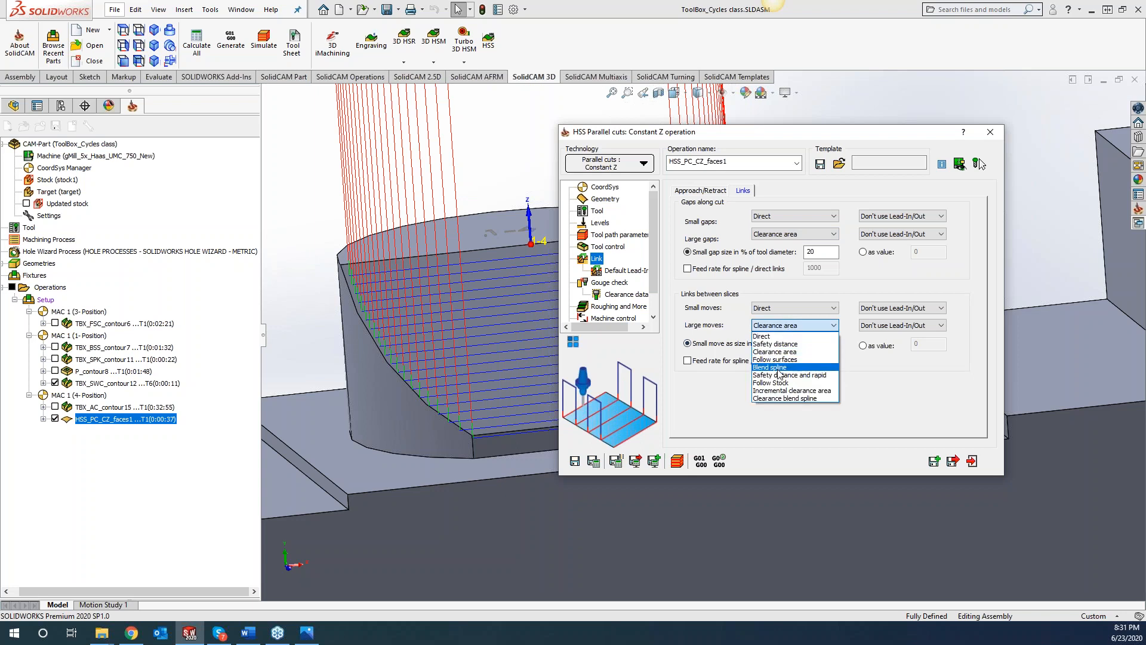
pyautogui.click(776, 359)
pyautogui.click(599, 462)
# Inspect the recalculated HSS toolpath on the angled face, close the operation and hide its toolpath
pyautogui.doubleClick(760, 135)
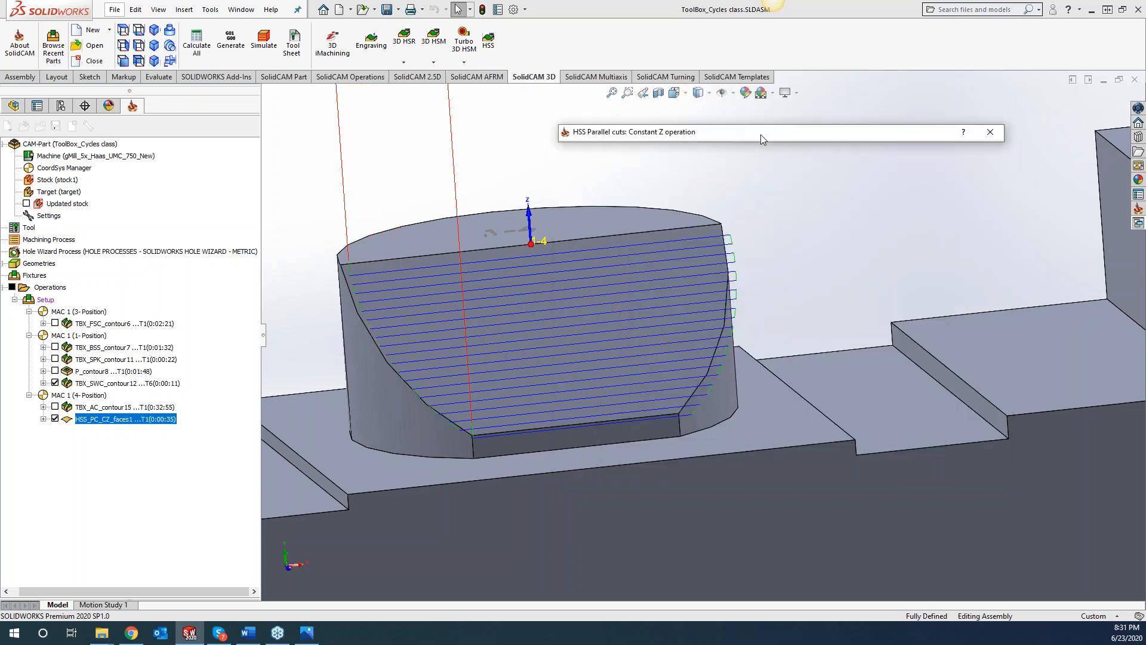
pyautogui.click(844, 242)
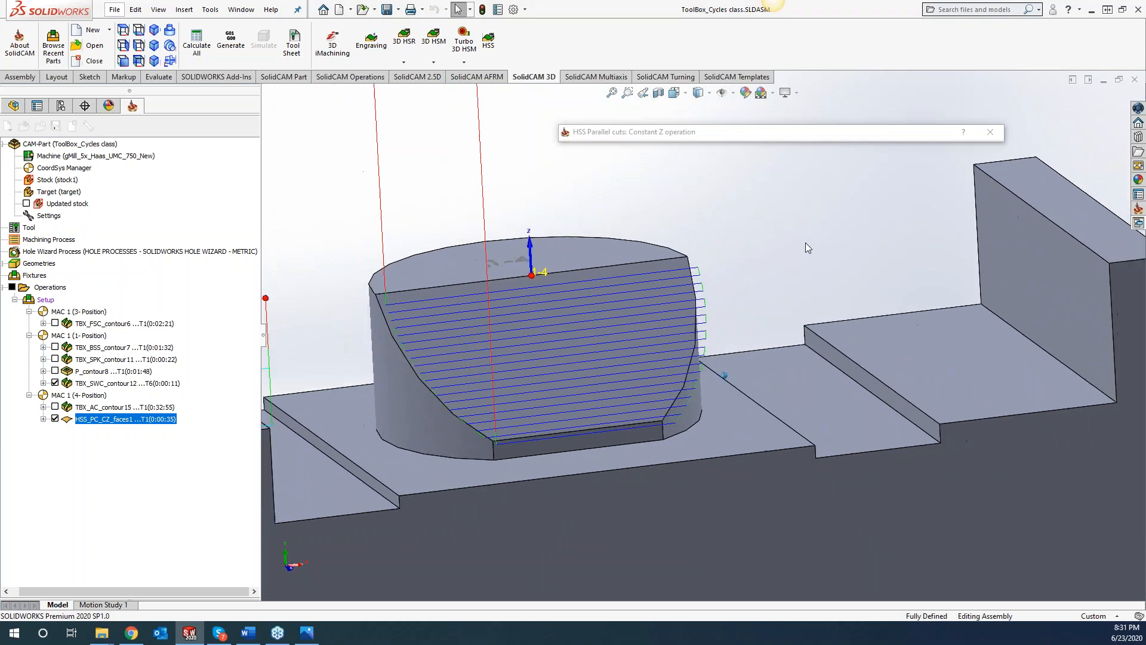
pyautogui.click(55, 418)
# Reopen the TBX_AC_contour15 operation, set its maximum step down to 20, and save and calculate it
pyautogui.click(79, 407)
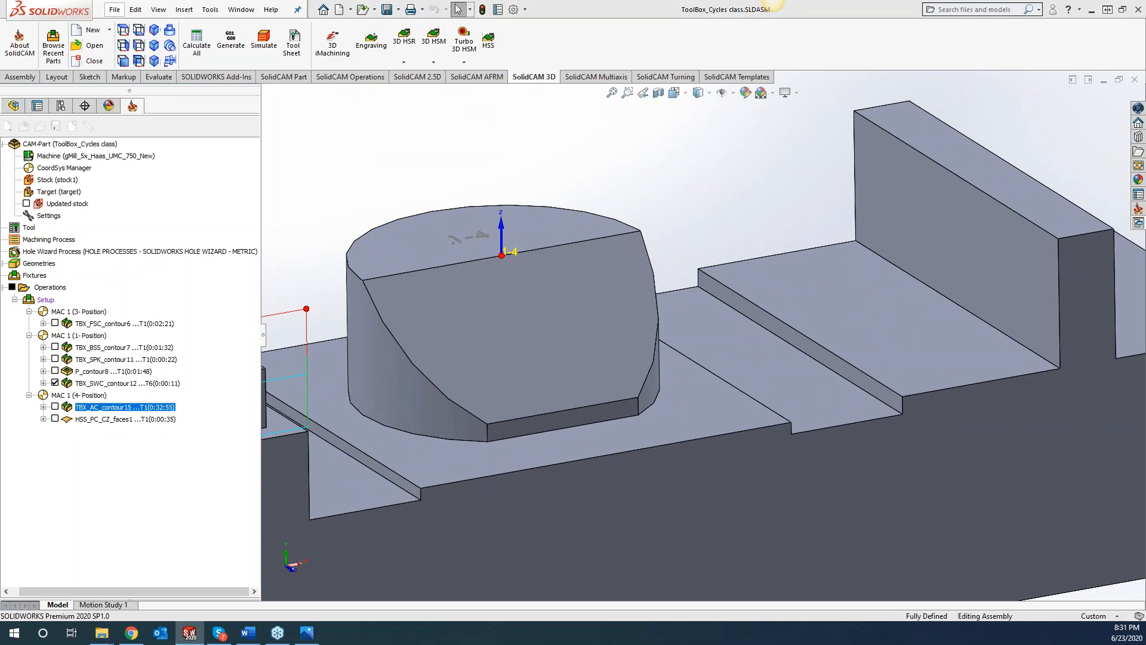
pyautogui.click(90, 184)
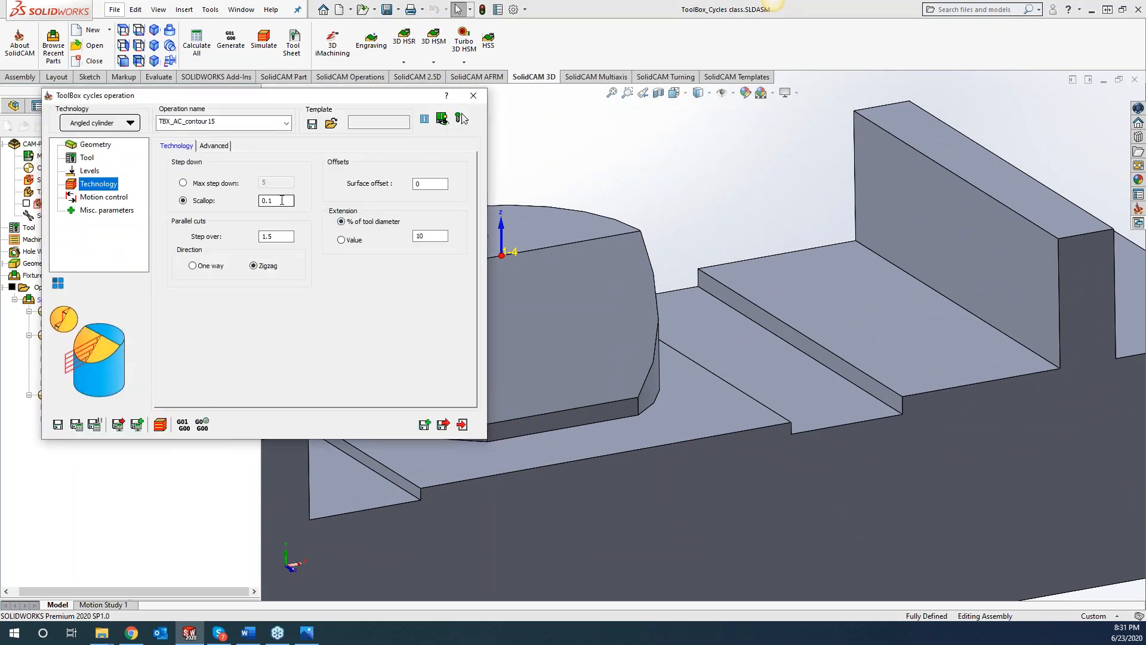
pyautogui.click(183, 182)
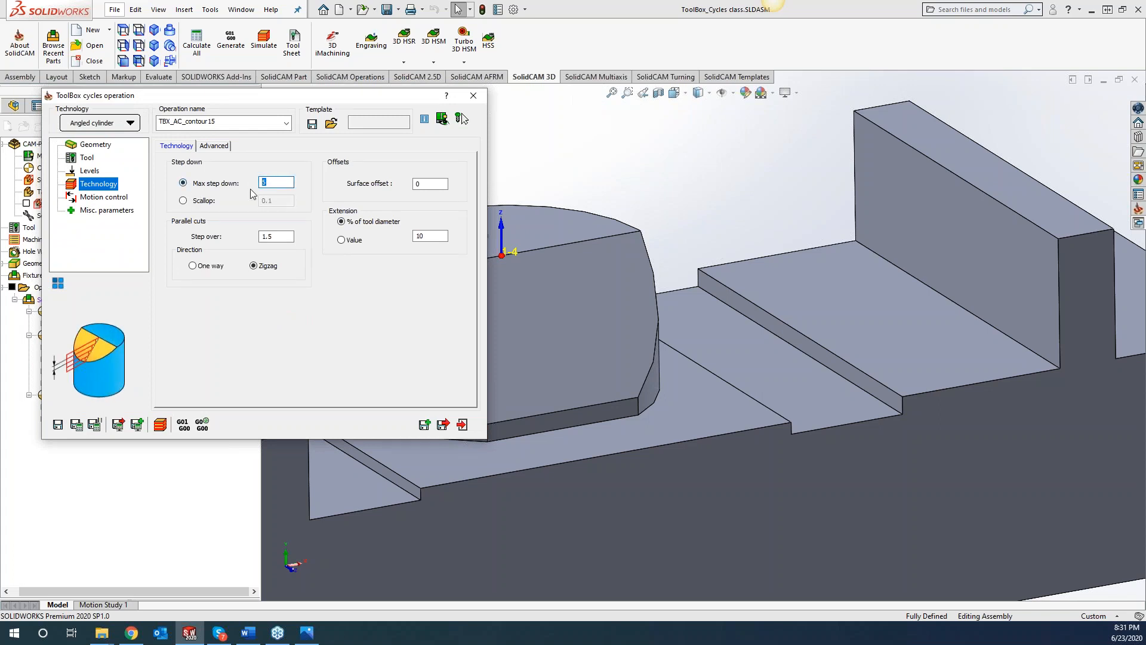
pyautogui.write('30')
pyautogui.click(76, 425)
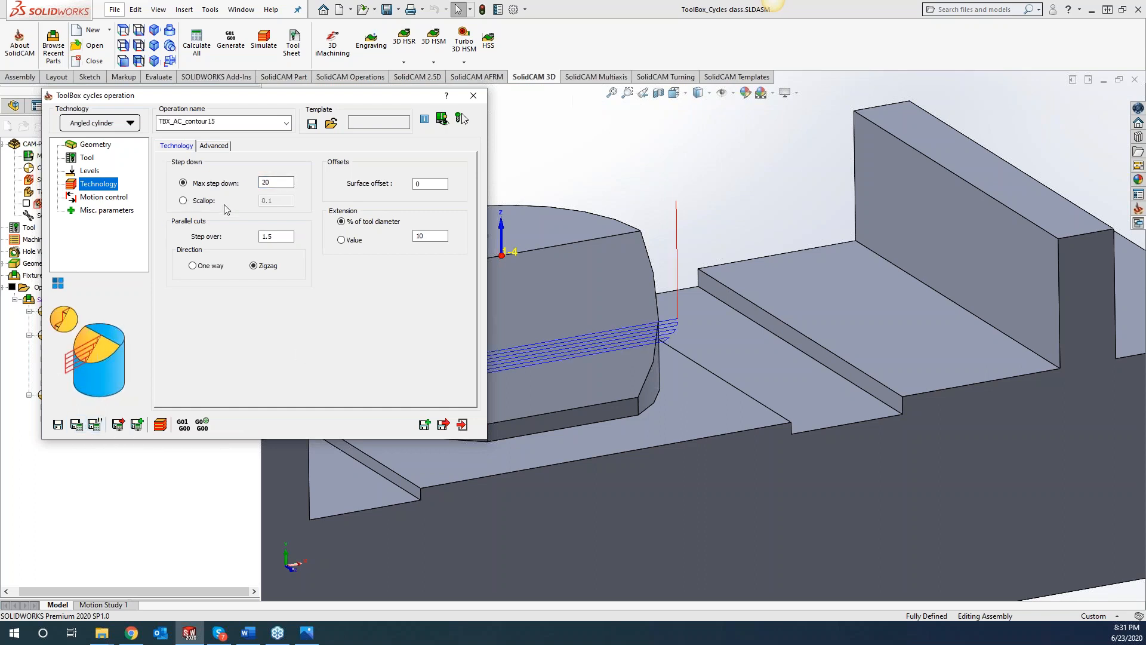
# Switch the step down of TBX_AC_contour15 to a 0.1 scallop, save and calculate the operation, and close it
pyautogui.click(183, 201)
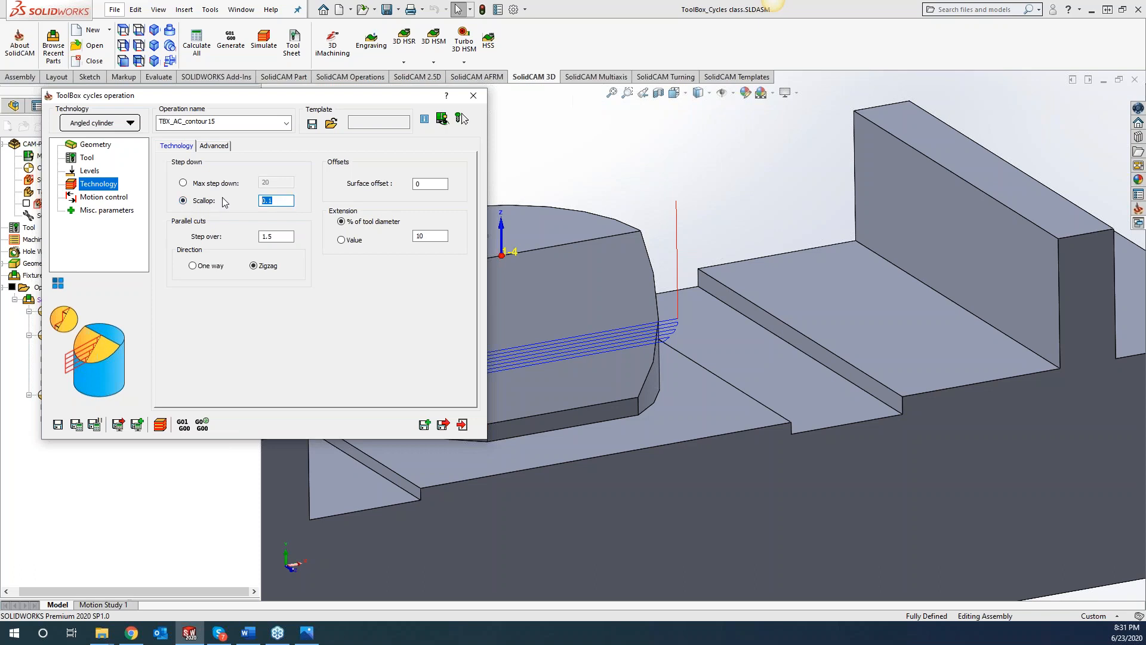
pyautogui.click(76, 425)
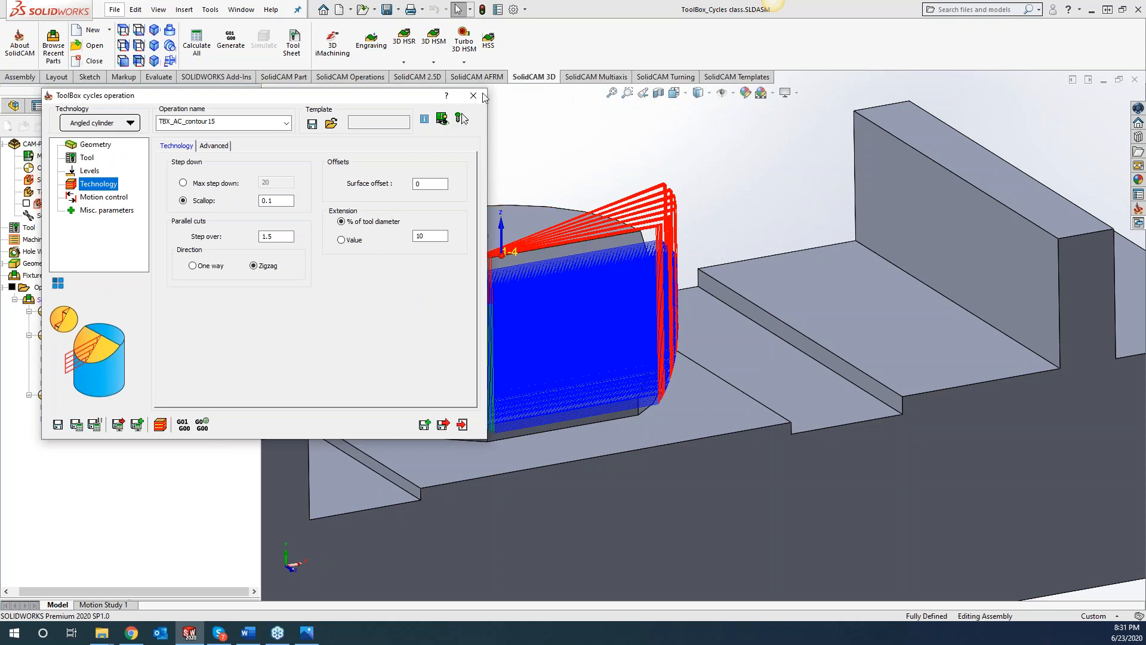
pyautogui.click(473, 95)
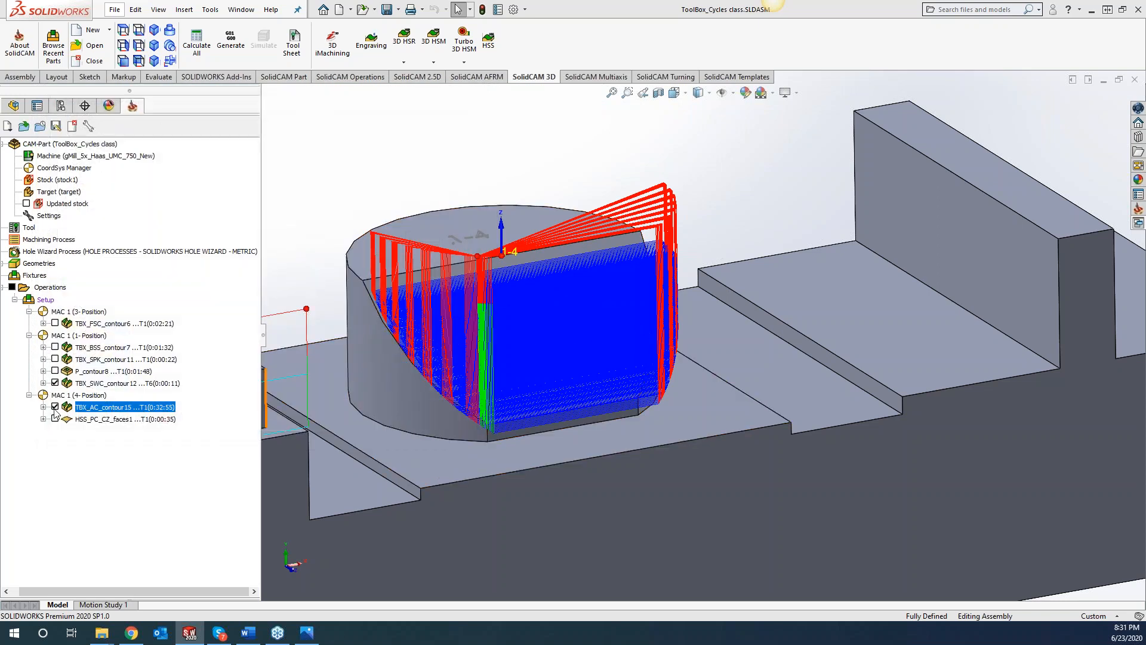
# Hide the toolpaths of TBX_SWC_contour12 and TBX_AC_contour15 and show the HSS_PC_CZ_faces1 toolpath
pyautogui.click(45, 383)
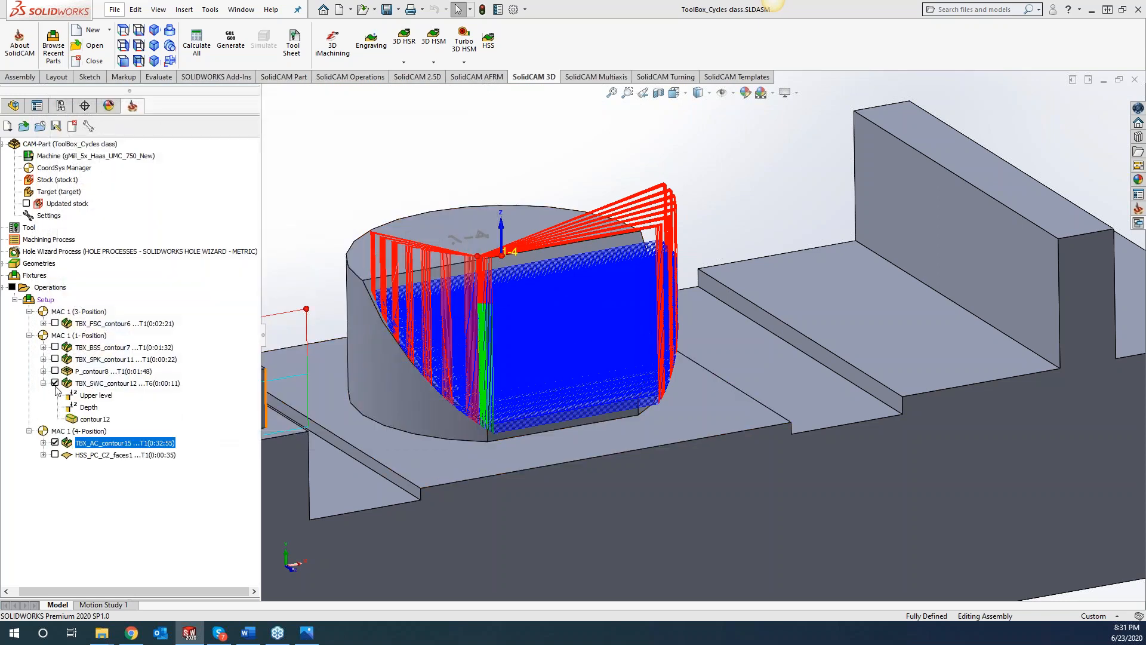
pyautogui.click(55, 382)
pyautogui.click(55, 442)
pyautogui.click(55, 454)
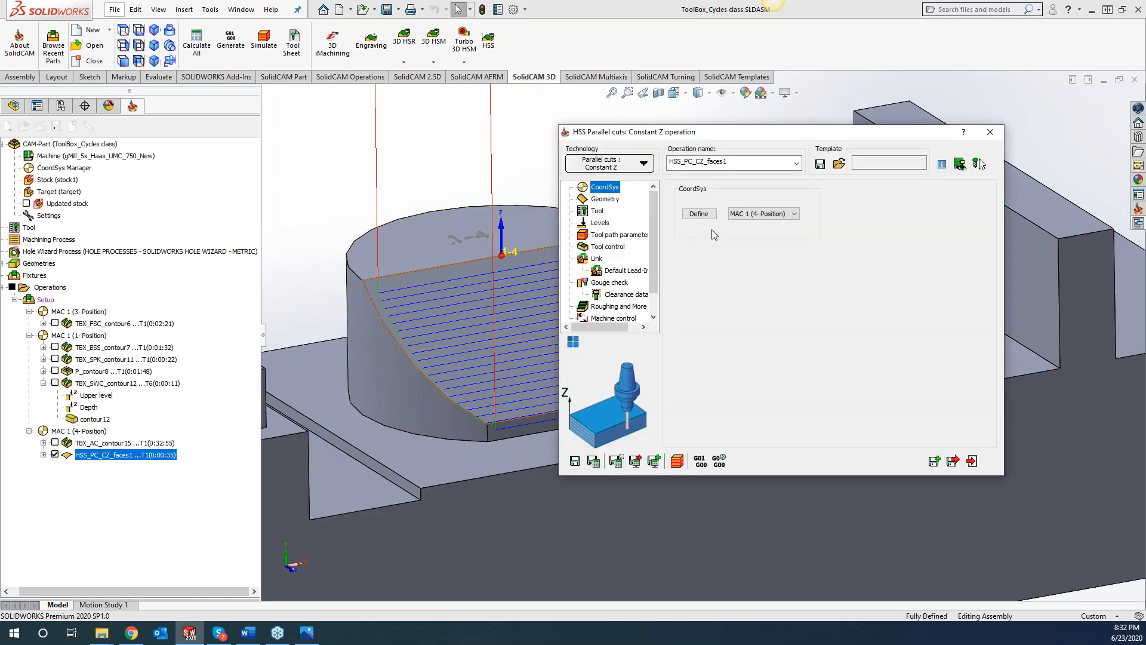
# Enable depth cuts in the HSS Constant Z operation with 10 roughing passes at 1.5 spacing, and recalculate it
pyautogui.scroll(-1, 655, 287)
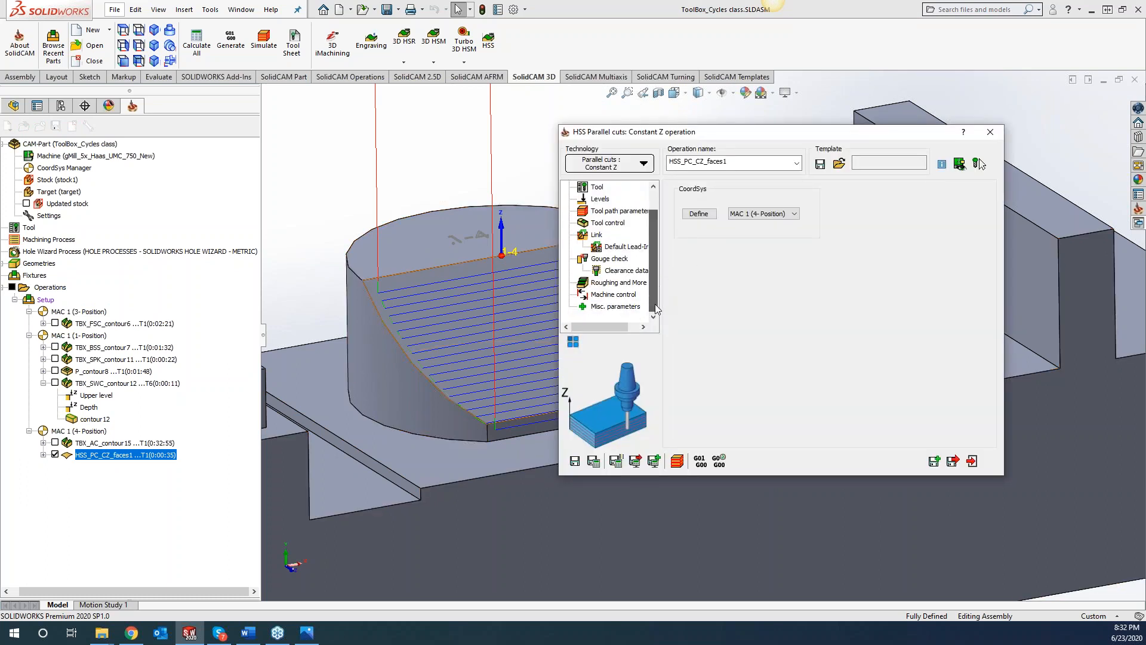
pyautogui.click(619, 283)
pyautogui.click(713, 235)
pyautogui.click(743, 160)
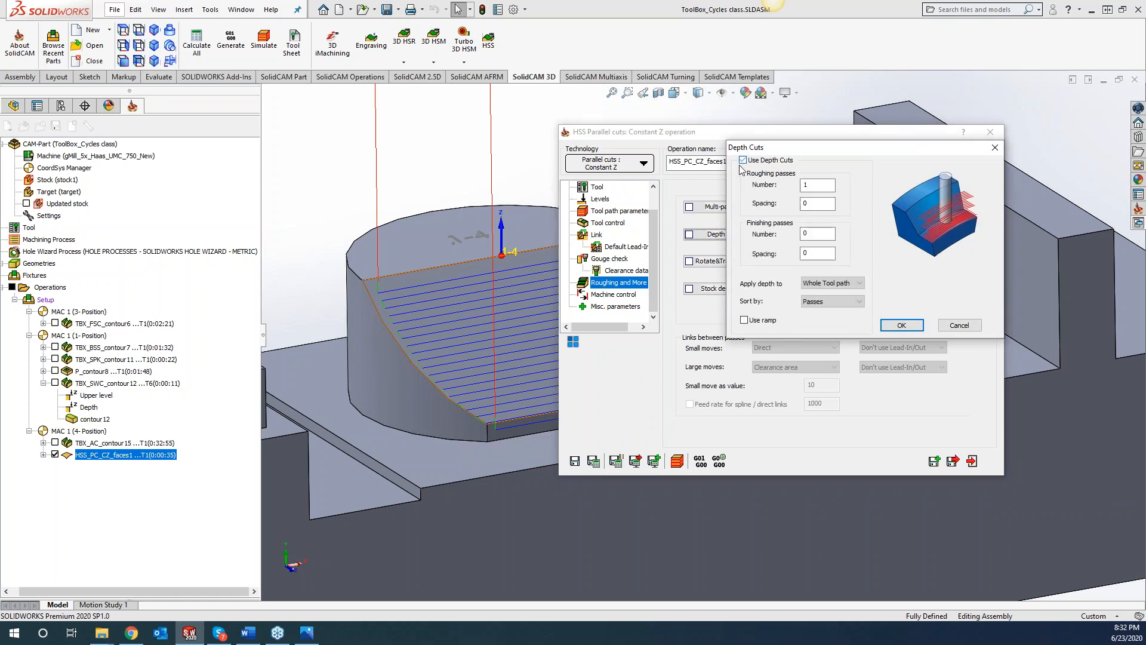
pyautogui.click(816, 186)
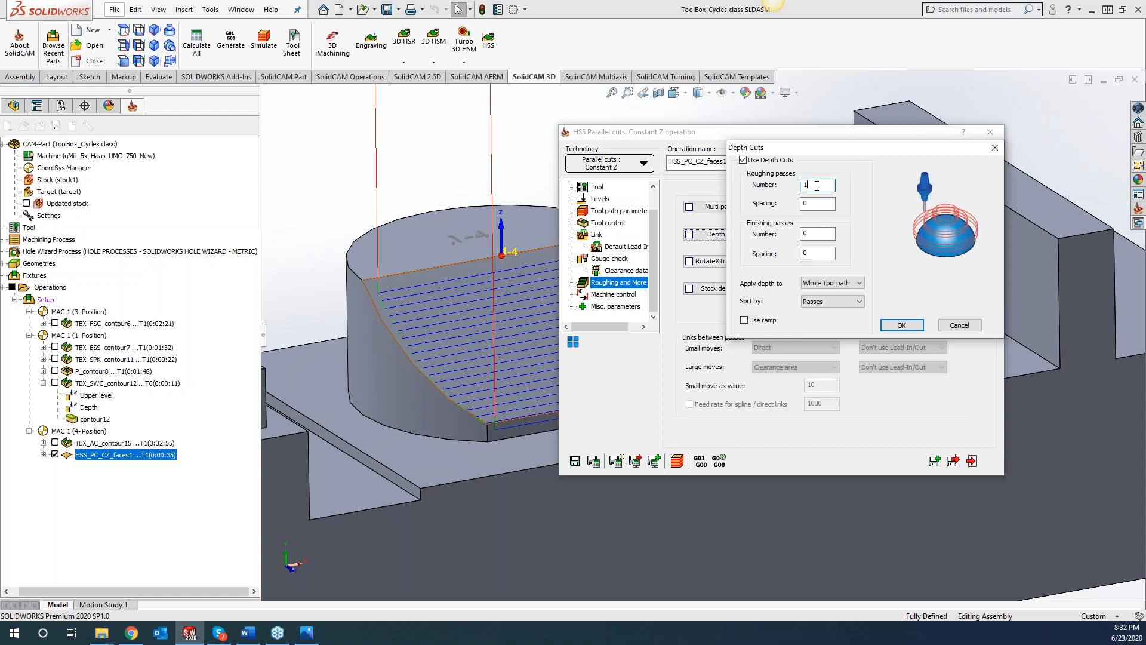
pyautogui.write('0')
pyautogui.press('Tab')
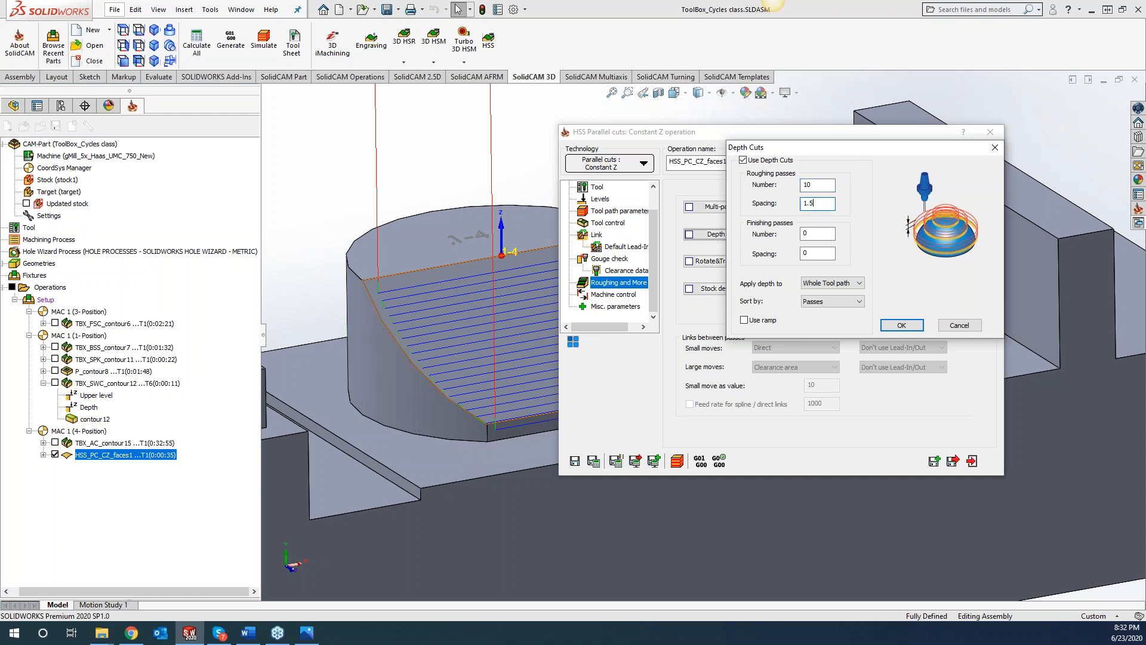
pyautogui.write('1.5')
pyautogui.click(901, 325)
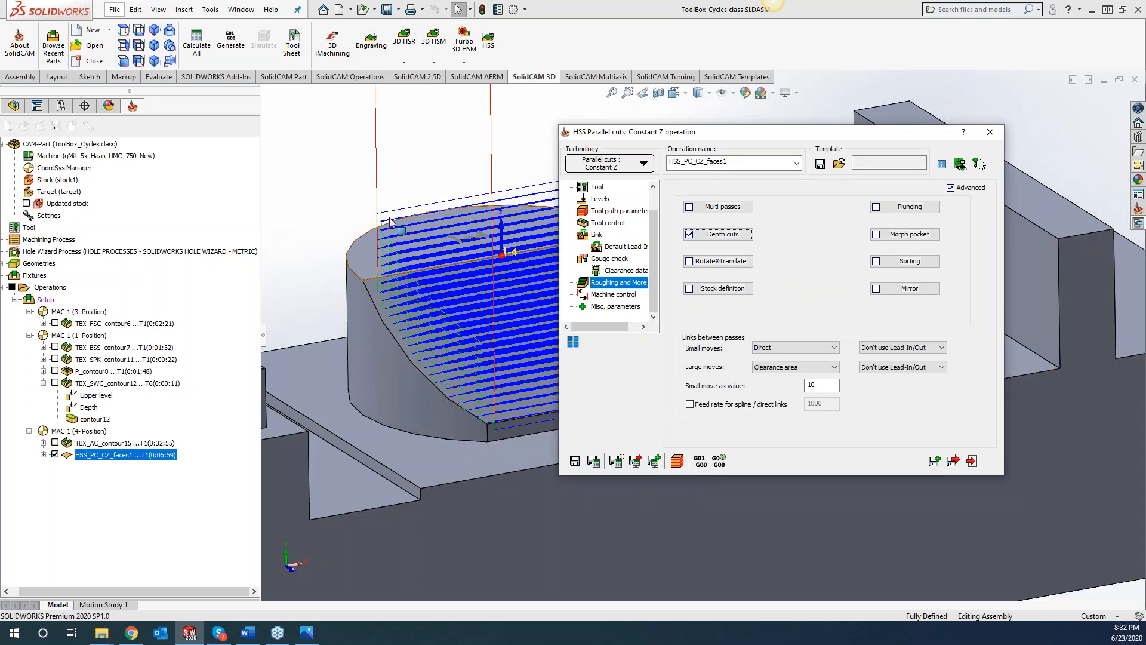
# Check the depth passes from the side, raise the roughing passes to 15, and recalculate the HSS operation
pyautogui.scroll(3, 348, 172)
pyautogui.moveTo(770, 137); pyautogui.dragTo(945, 135)
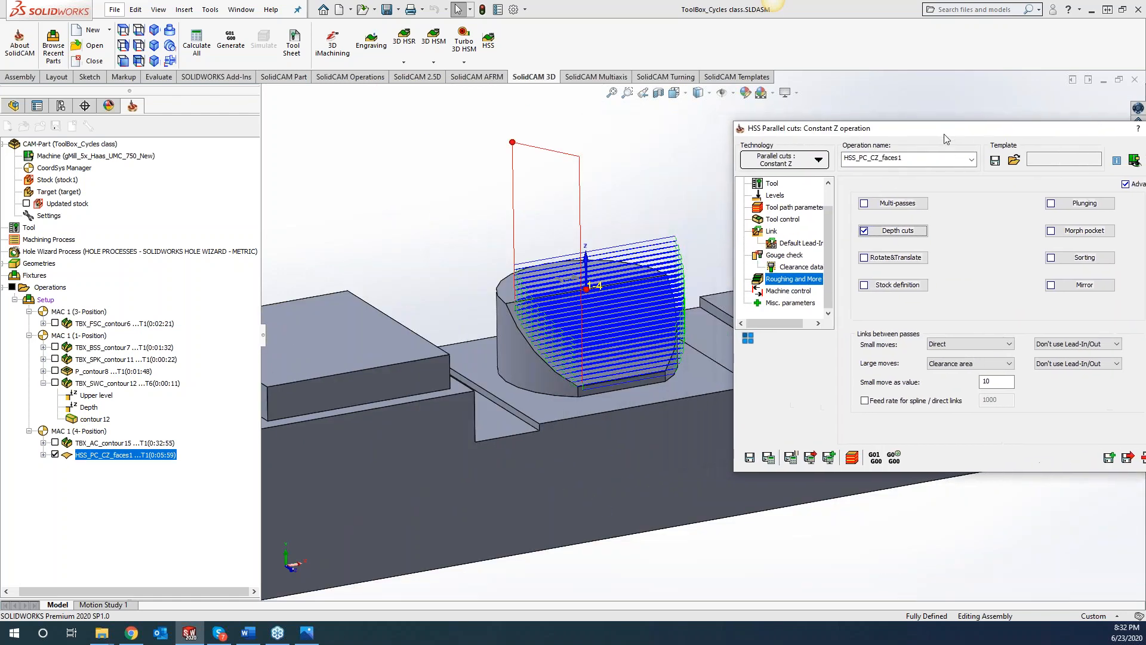
pyautogui.moveTo(650, 188)
pyautogui.mouseDown(button='middle')
pyautogui.moveTo(556, 266)
pyautogui.moveTo(452, 387)
pyautogui.mouseUp(button='middle')
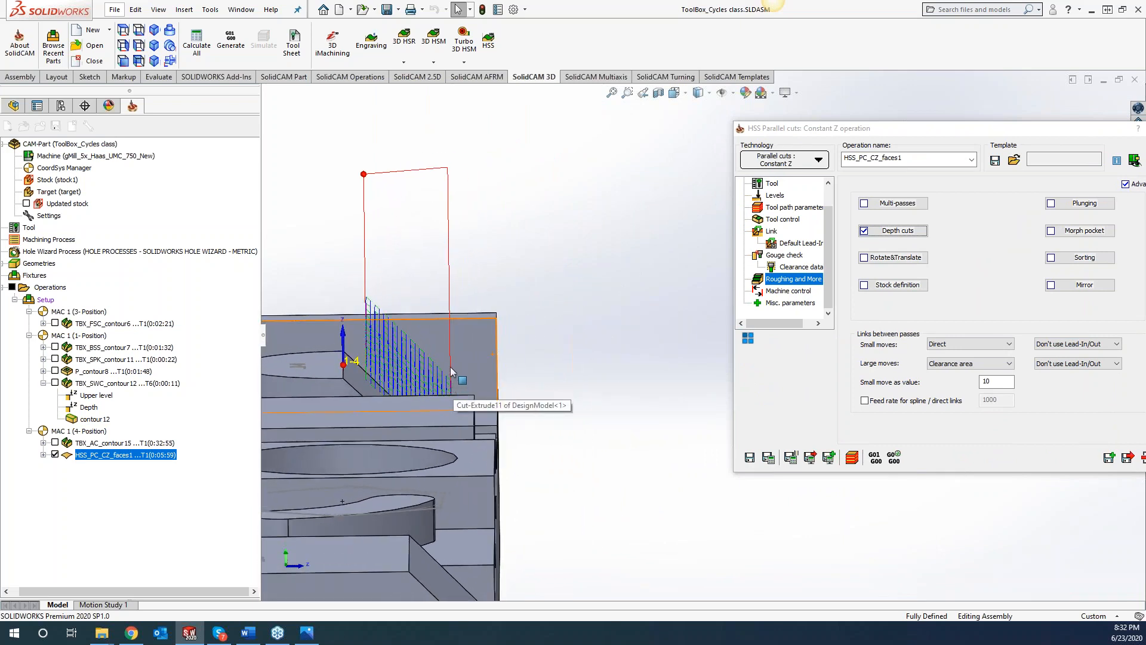
pyautogui.click(898, 233)
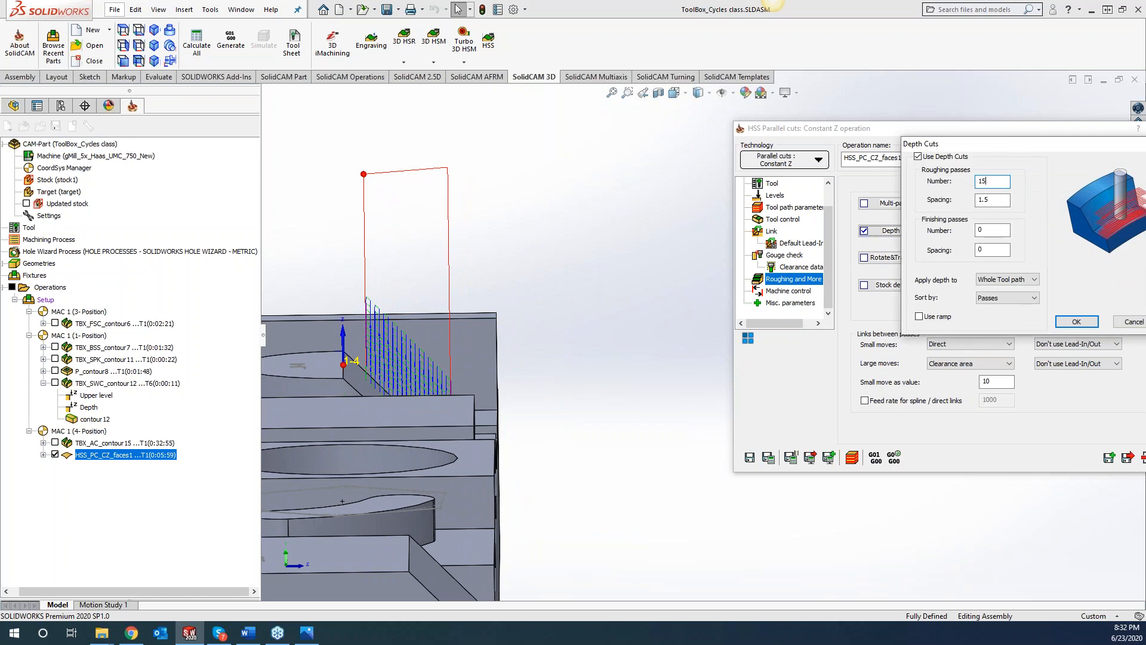
pyautogui.click(1076, 321)
pyautogui.click(768, 458)
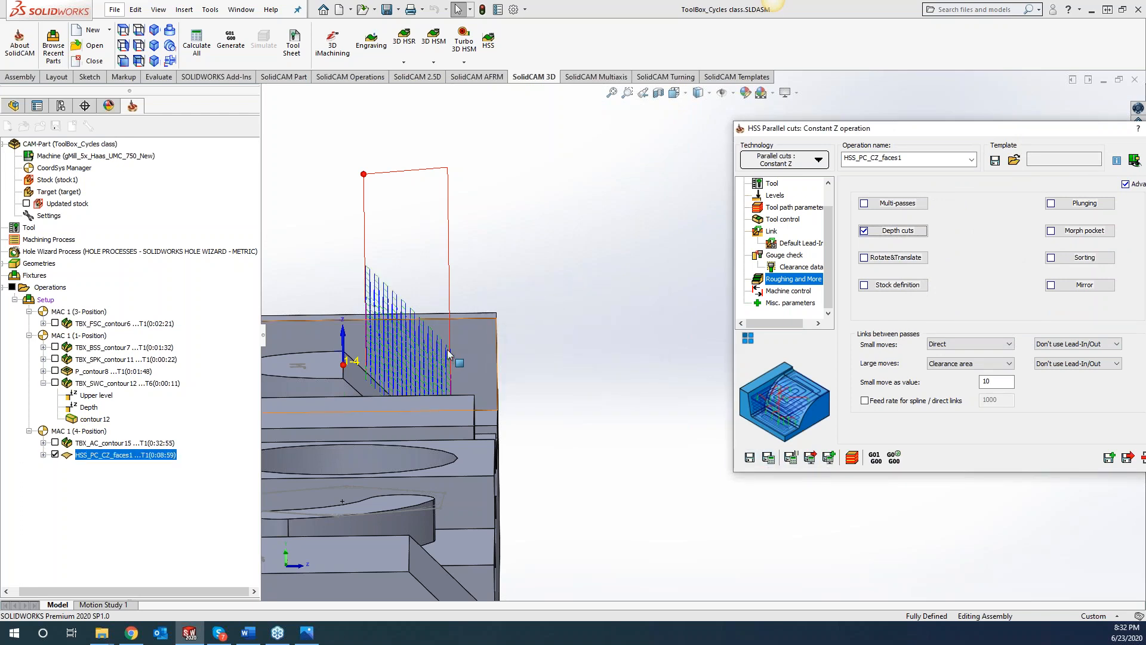
# Enable the stock definition to avoid air cuts in the HSS operation, recalculate it, and close the operation
pyautogui.click(577, 478)
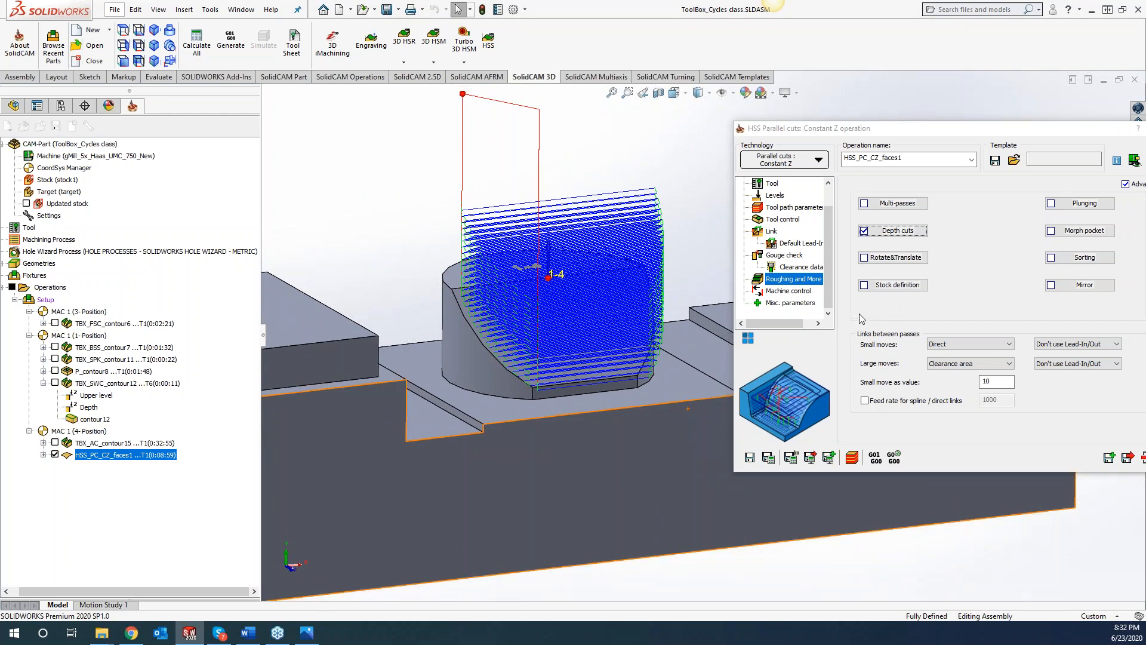
pyautogui.click(869, 290)
pyautogui.click(830, 204)
pyautogui.moveTo(908, 188); pyautogui.dragTo(808, 166)
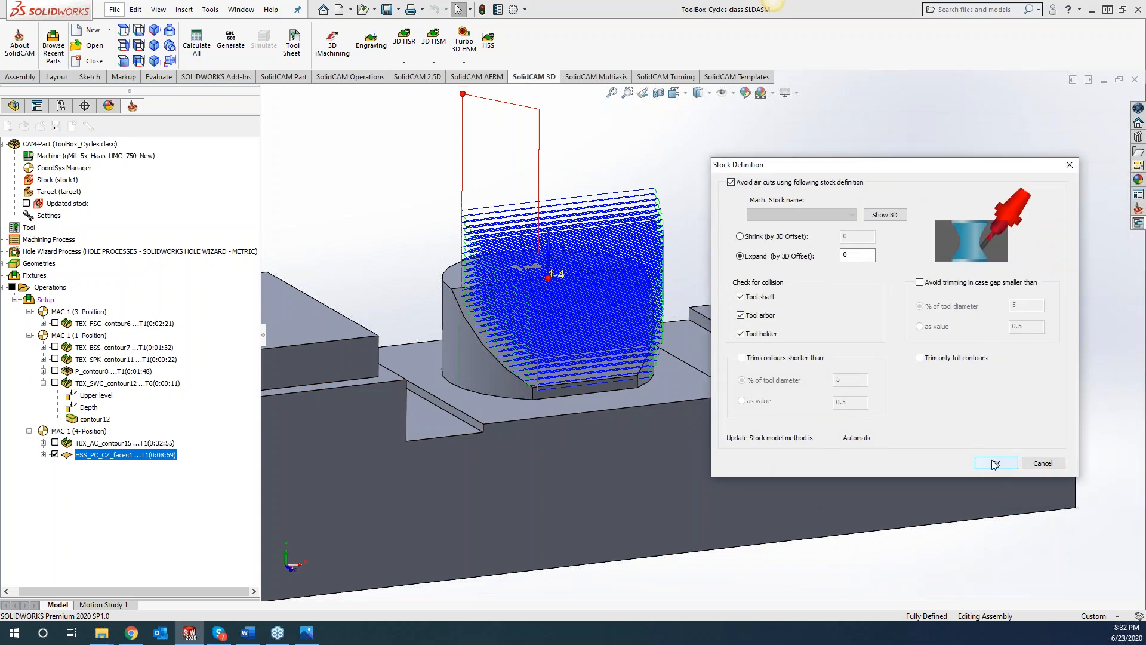
pyautogui.click(994, 464)
pyautogui.click(768, 457)
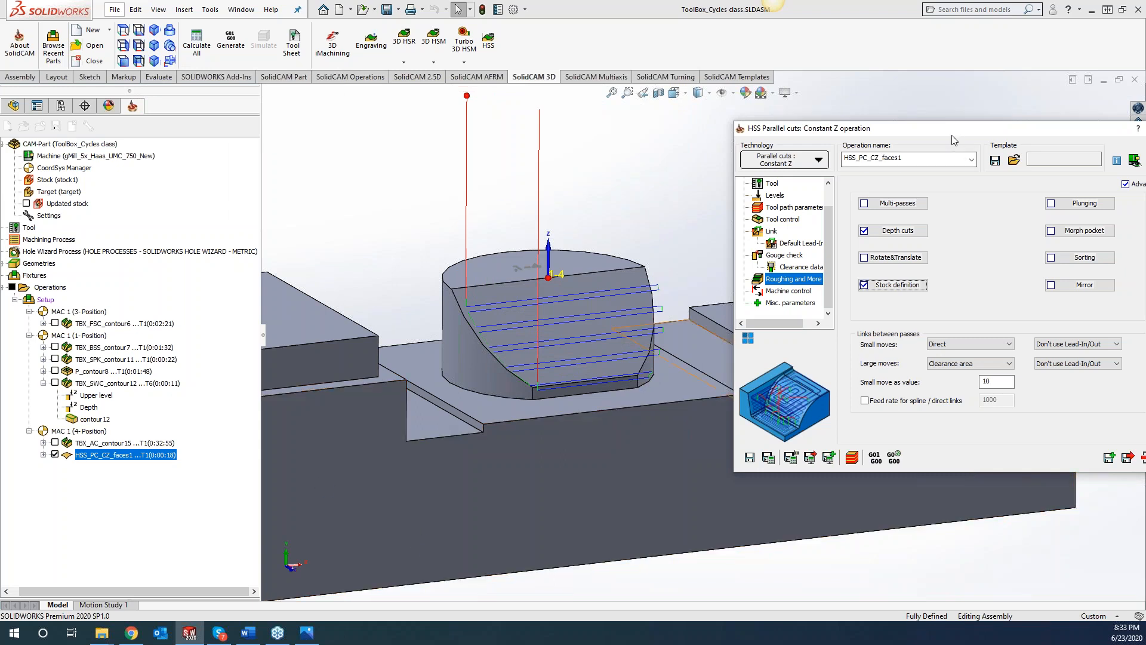
pyautogui.click(961, 96)
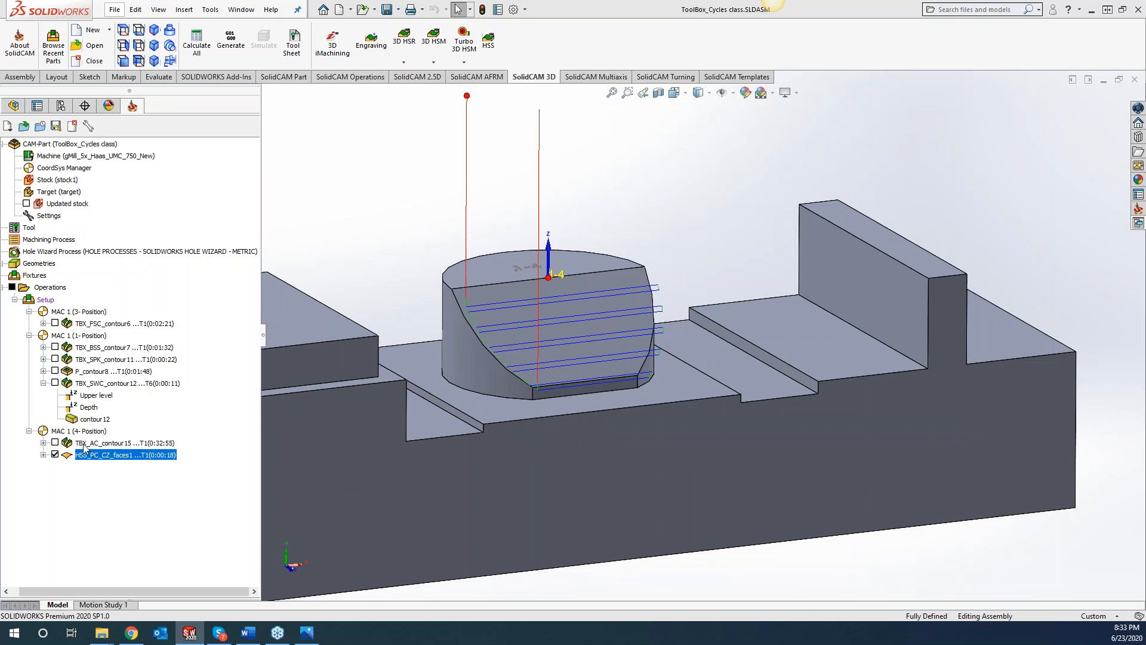
# Suppress the TBX_AC_contour15 operation, then reopen and recalculate HSS_PC_CZ_faces1
pyautogui.rightClick(90, 444)
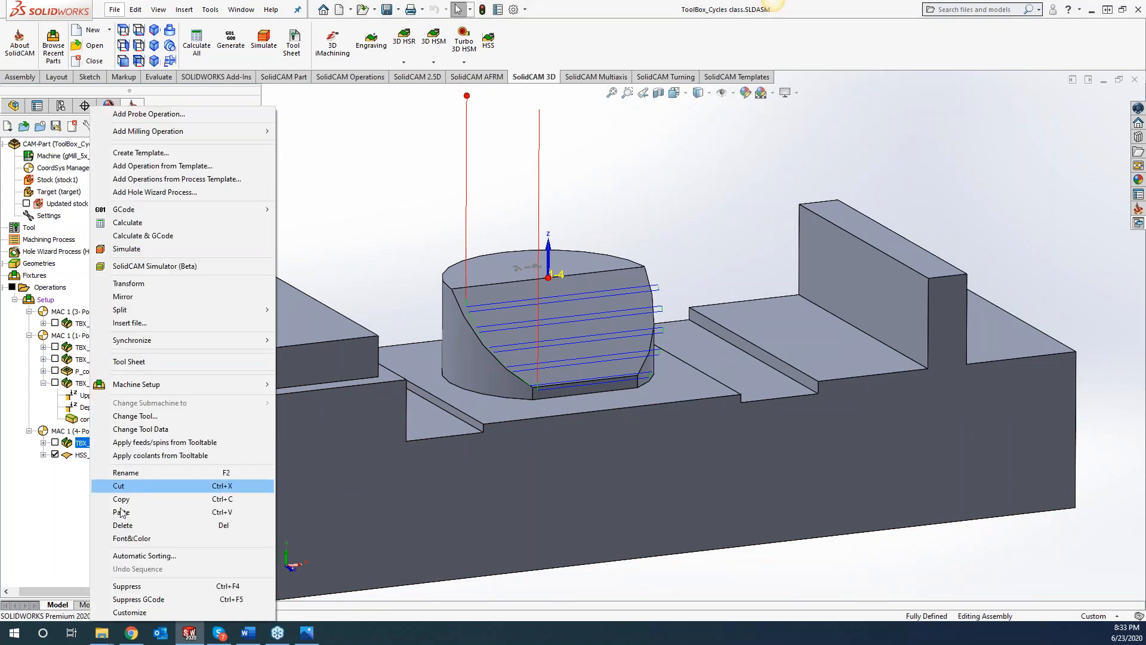
pyautogui.click(126, 585)
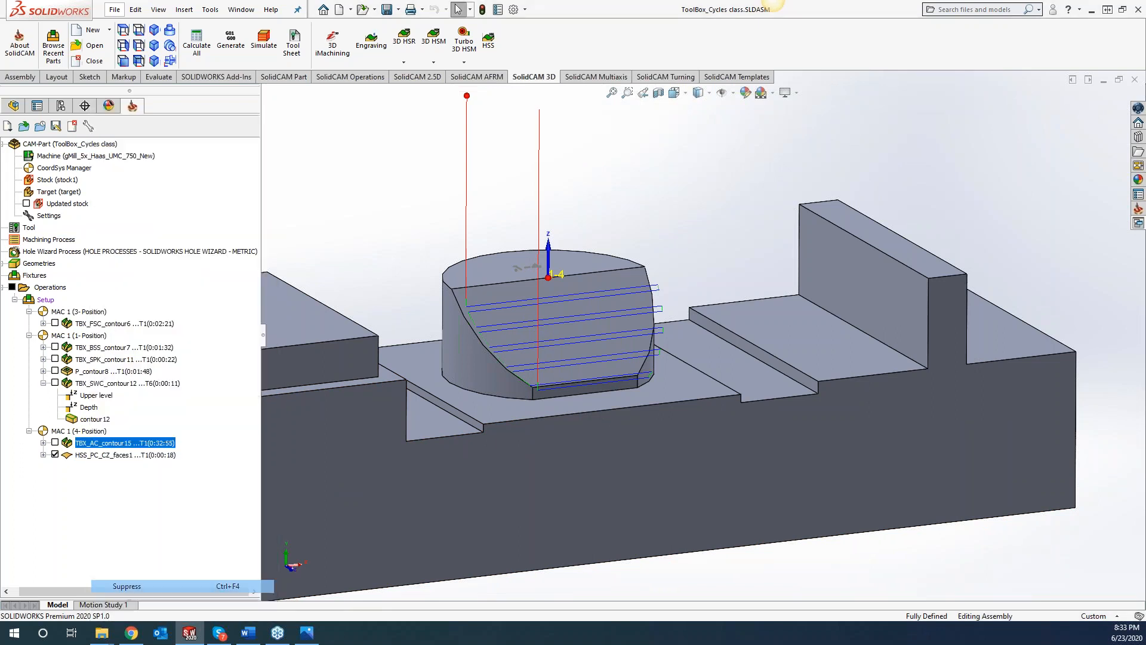
pyautogui.doubleClick(100, 457)
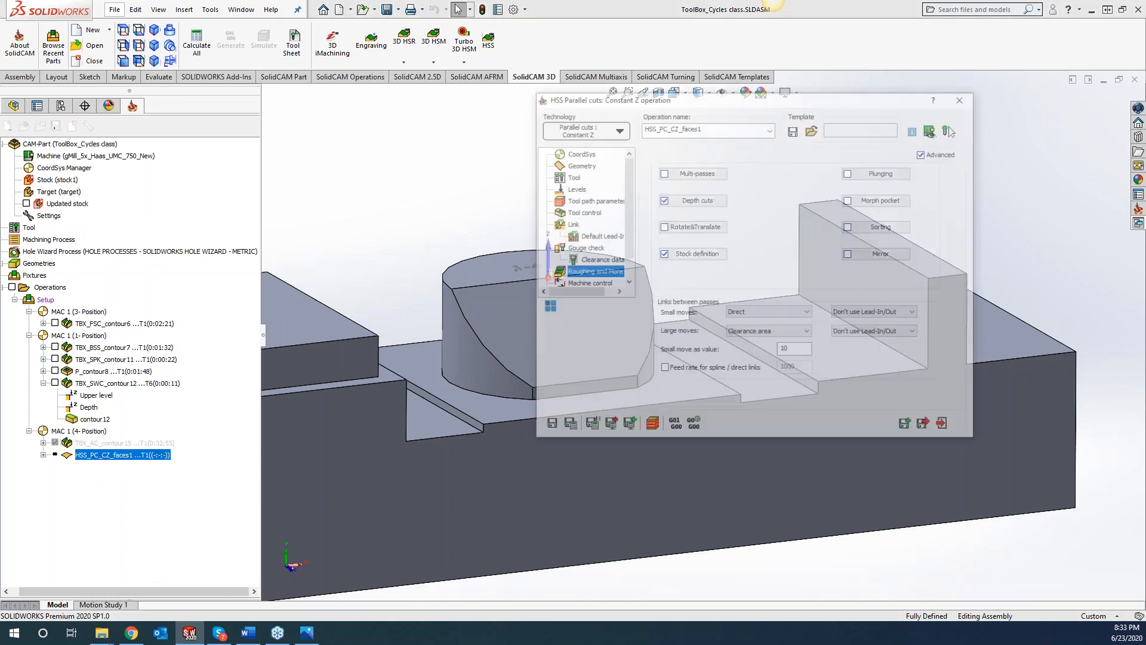
pyautogui.click(566, 427)
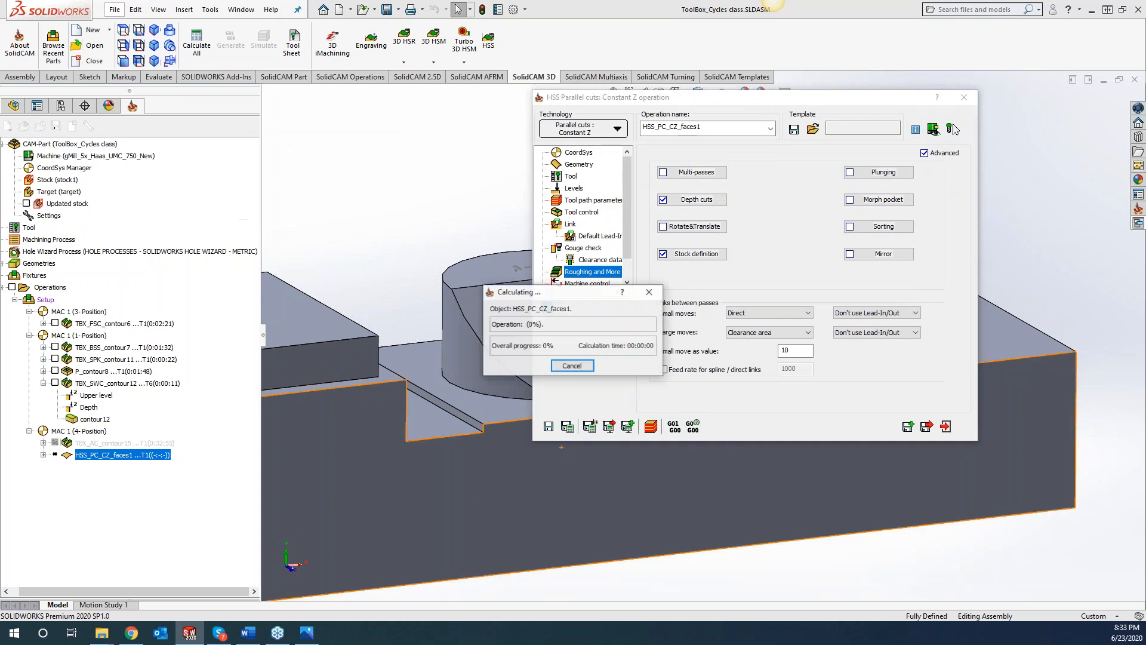
# Inspect the stock-trimmed HSS toolpath on the angled face from several directions and close the operation
pyautogui.doubleClick(692, 98)
pyautogui.moveTo(801, 564); pyautogui.dragTo(518, 432, button='middle')
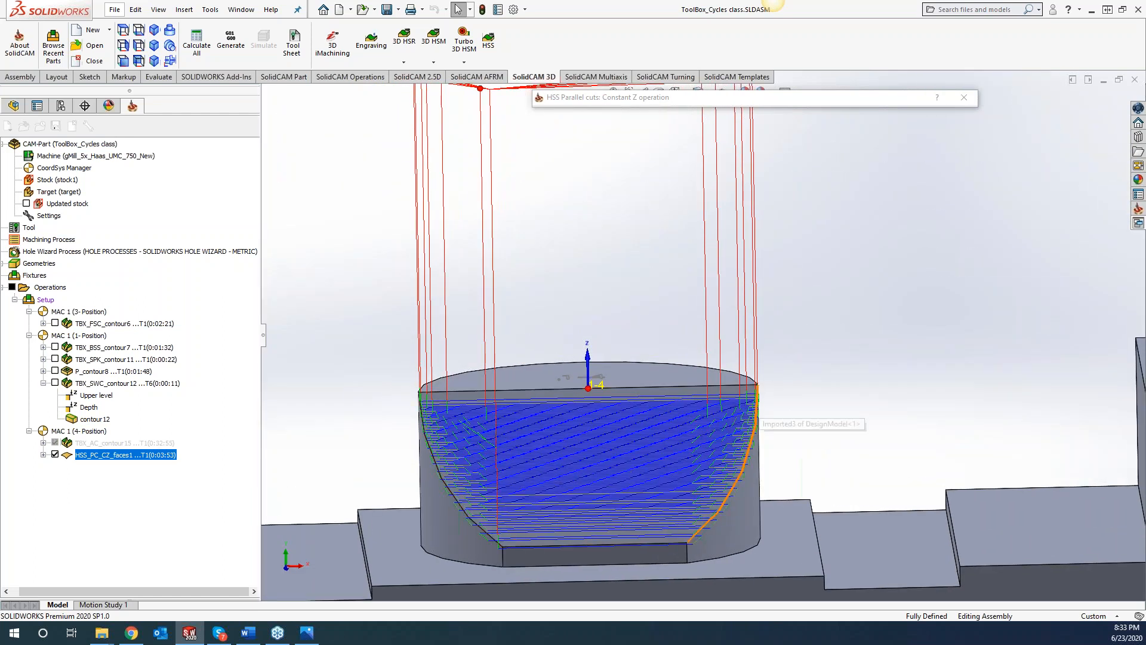
pyautogui.moveTo(546, 468); pyautogui.dragTo(539, 464, button='middle')
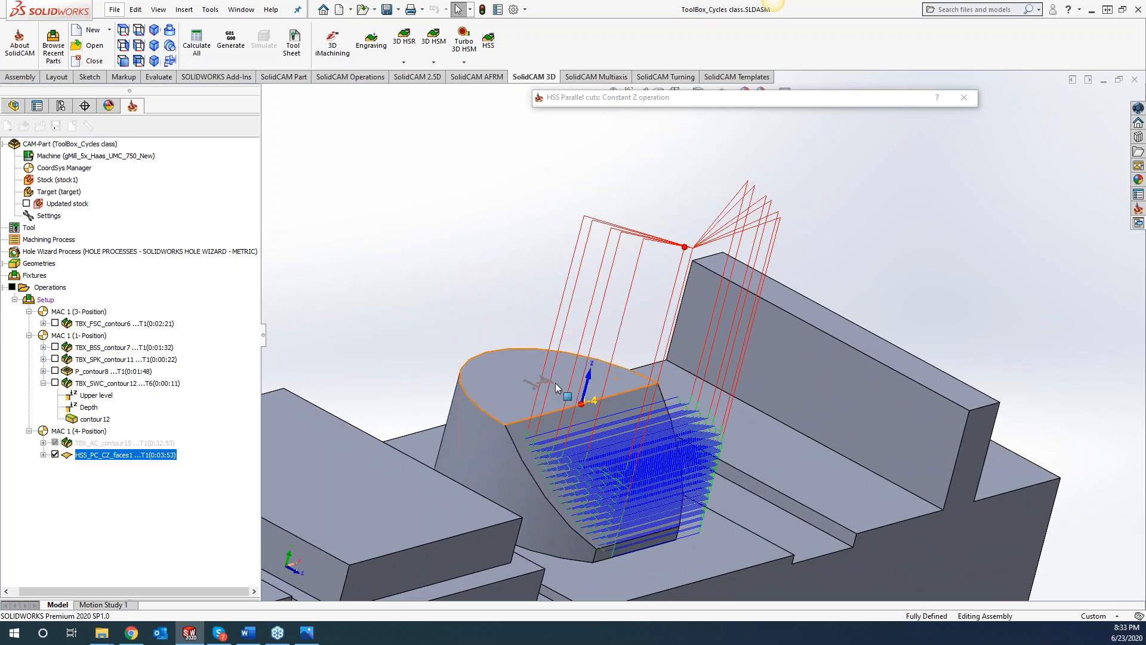
pyautogui.click(964, 98)
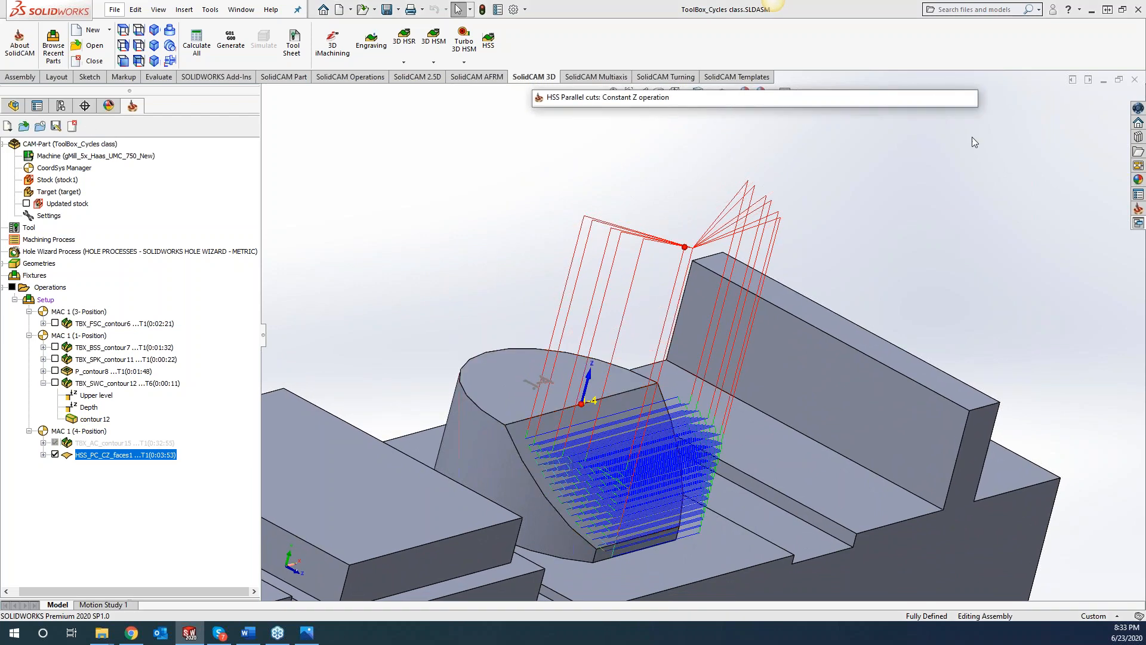
pyautogui.click(120, 444)
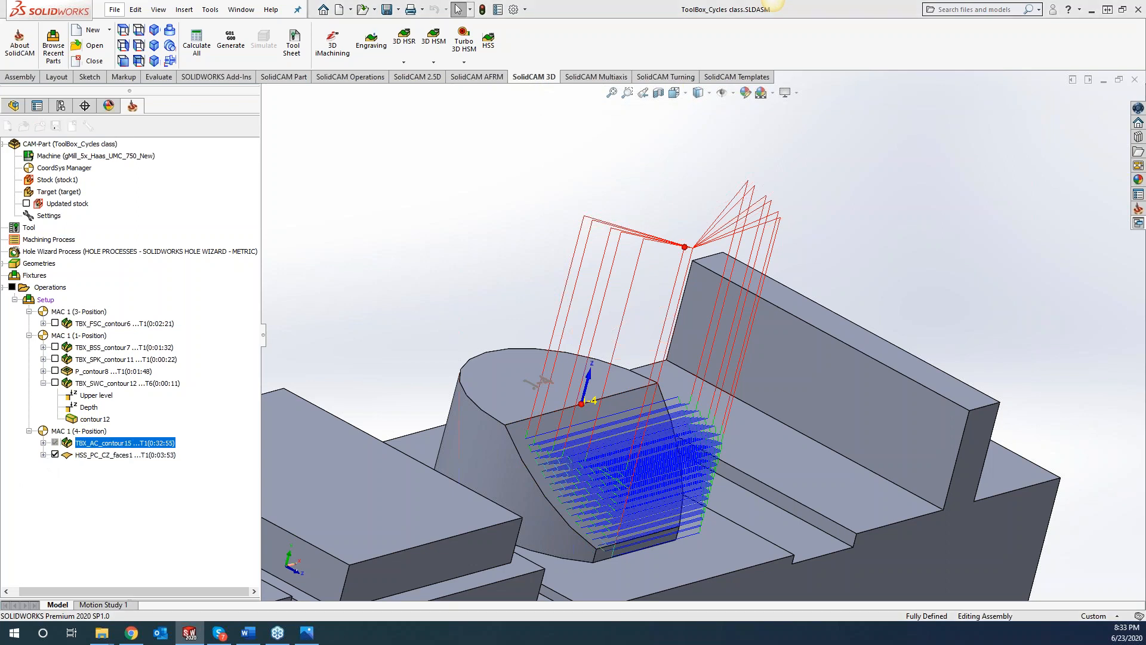
pyautogui.doubleClick(121, 445)
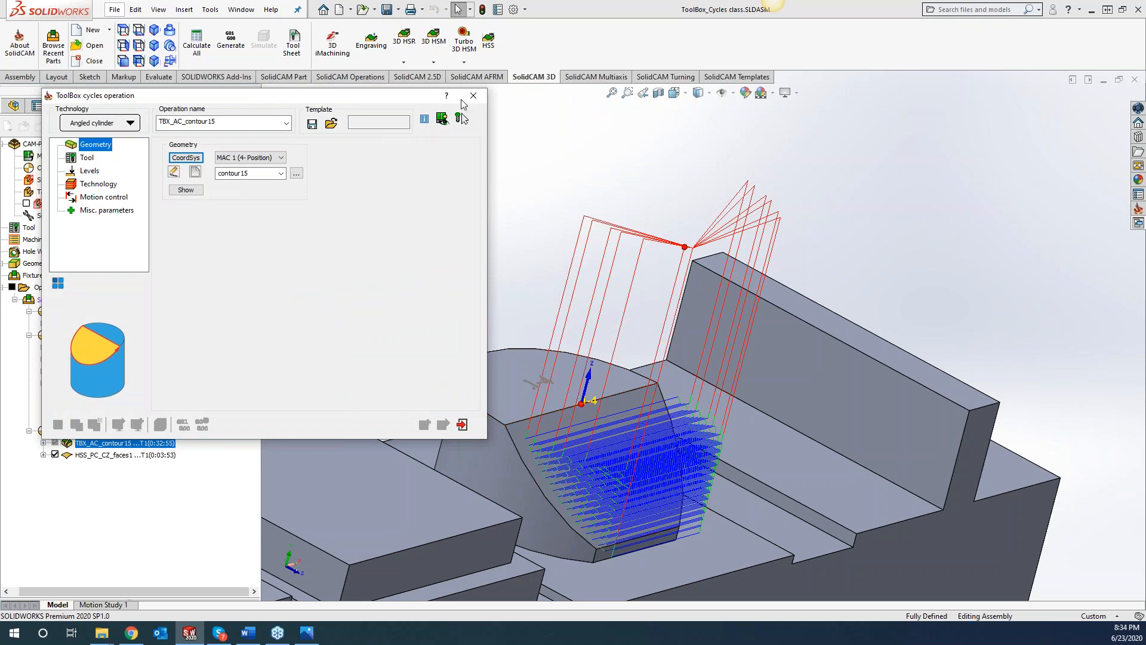
pyautogui.click(473, 96)
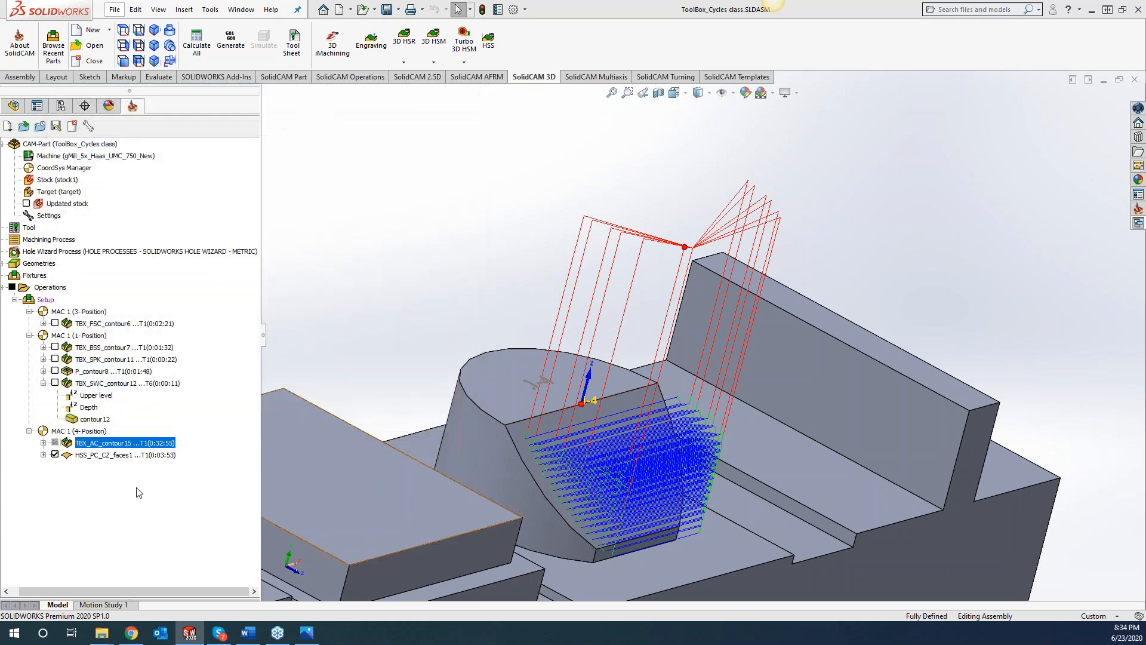
# Unsuppress the TBX_AC_contour15 operation and show its toolpath on the boss's angled face
pyautogui.rightClick(111, 443)
pyautogui.click(153, 586)
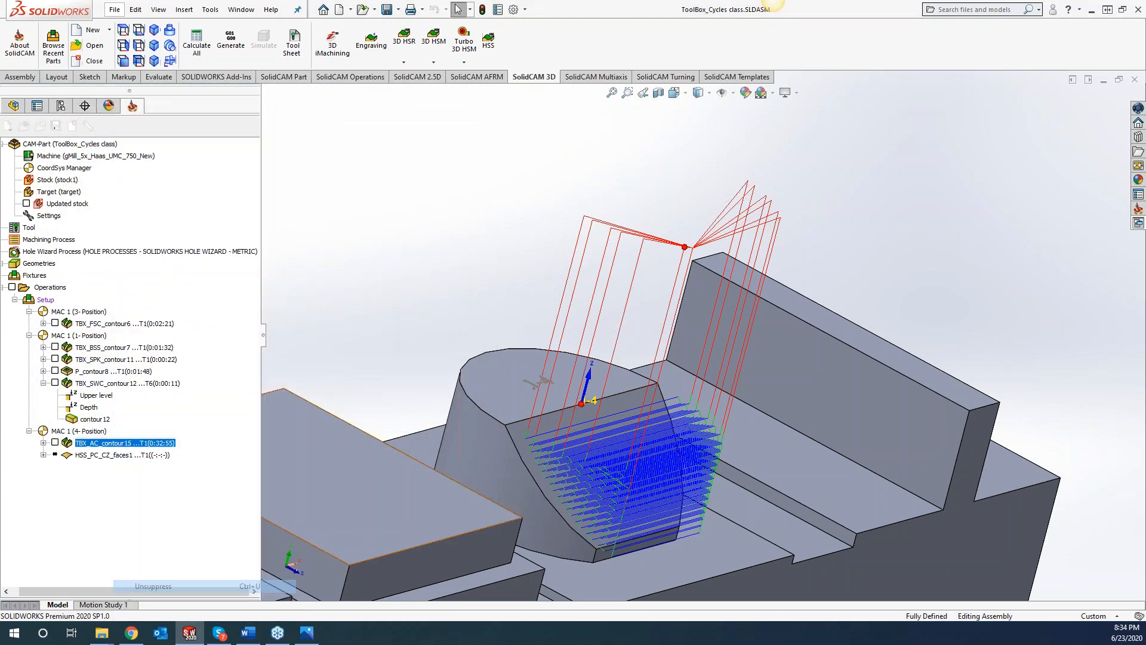
pyautogui.click(54, 443)
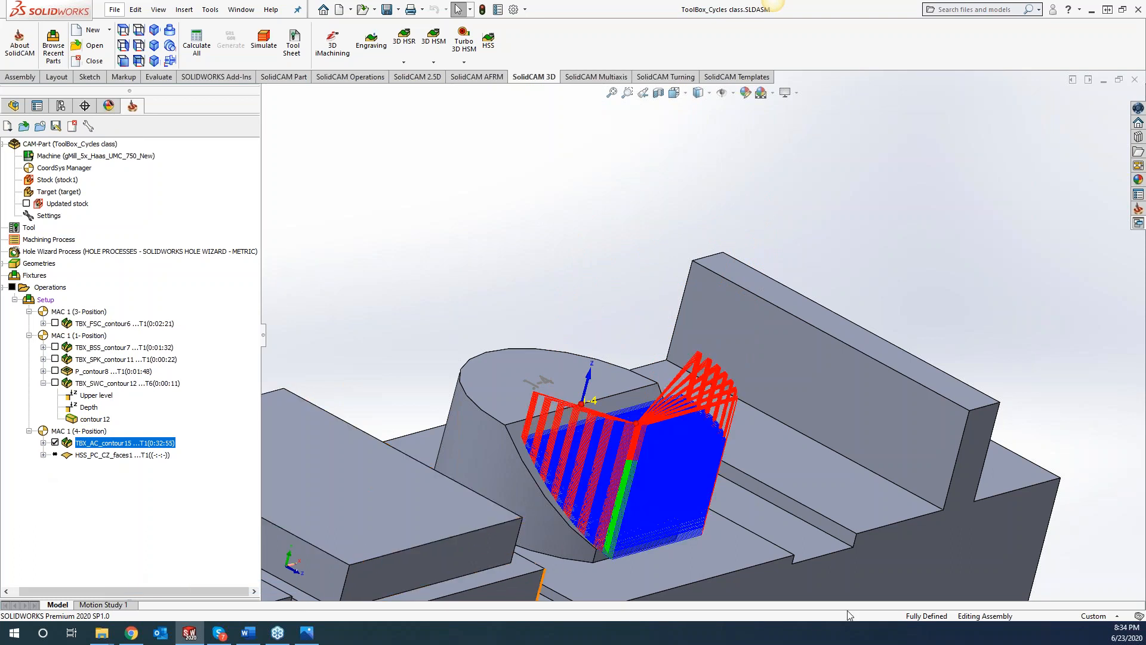
pyautogui.moveTo(891, 373); pyautogui.dragTo(851, 374, button='middle')
pyautogui.scroll(-10, 869, 381)
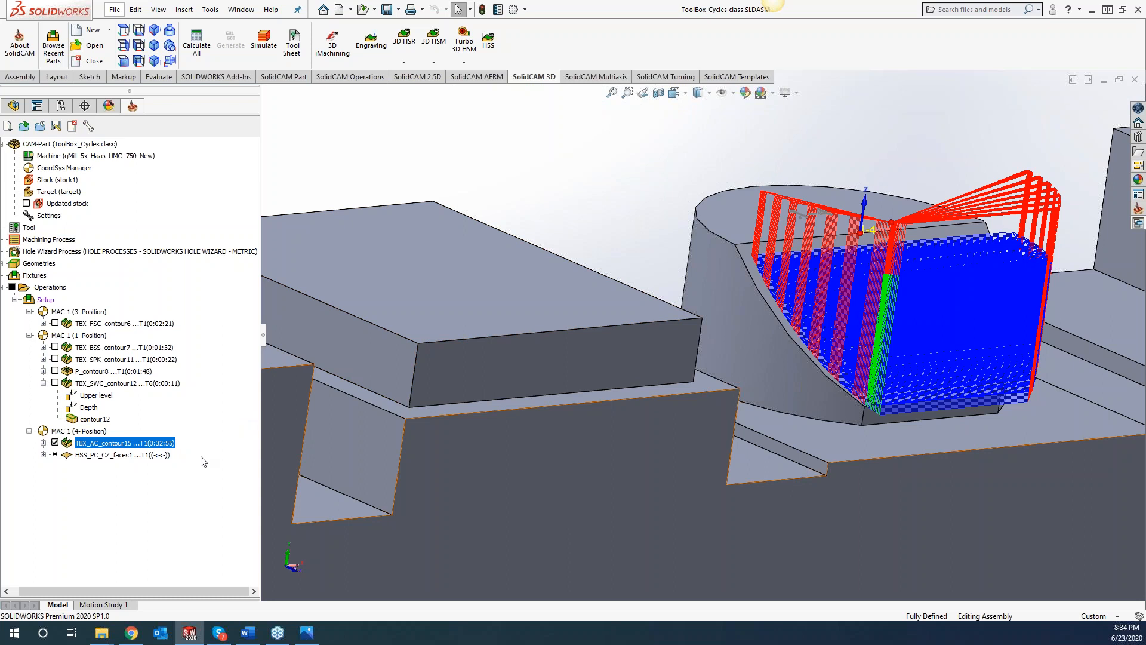
# Start a new Profile operation on MAC 1 (4- Position), review its Wall draft angle settings and dismiss them unchanged
pyautogui.rightClick(158, 444)
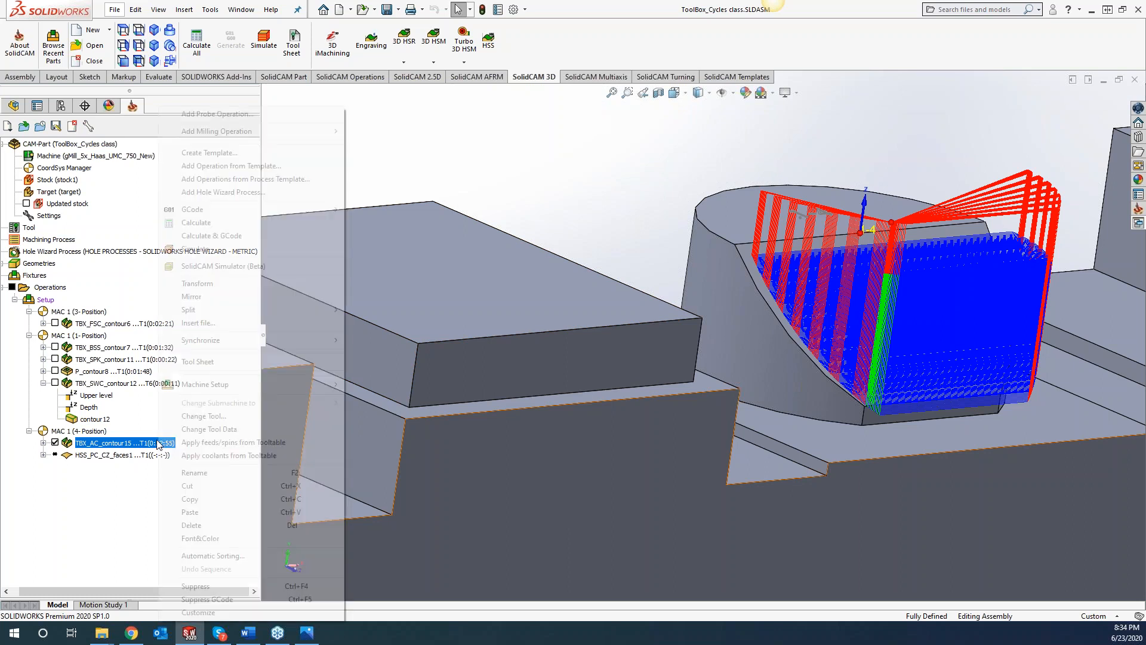
pyautogui.moveTo(291, 131)
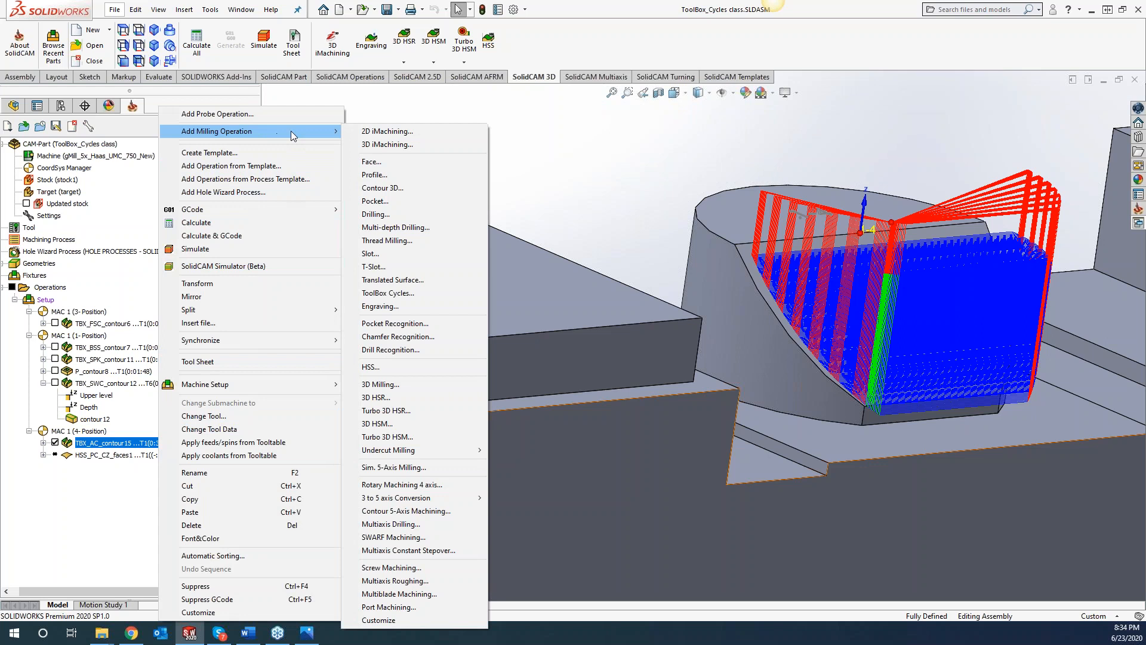
pyautogui.click(385, 175)
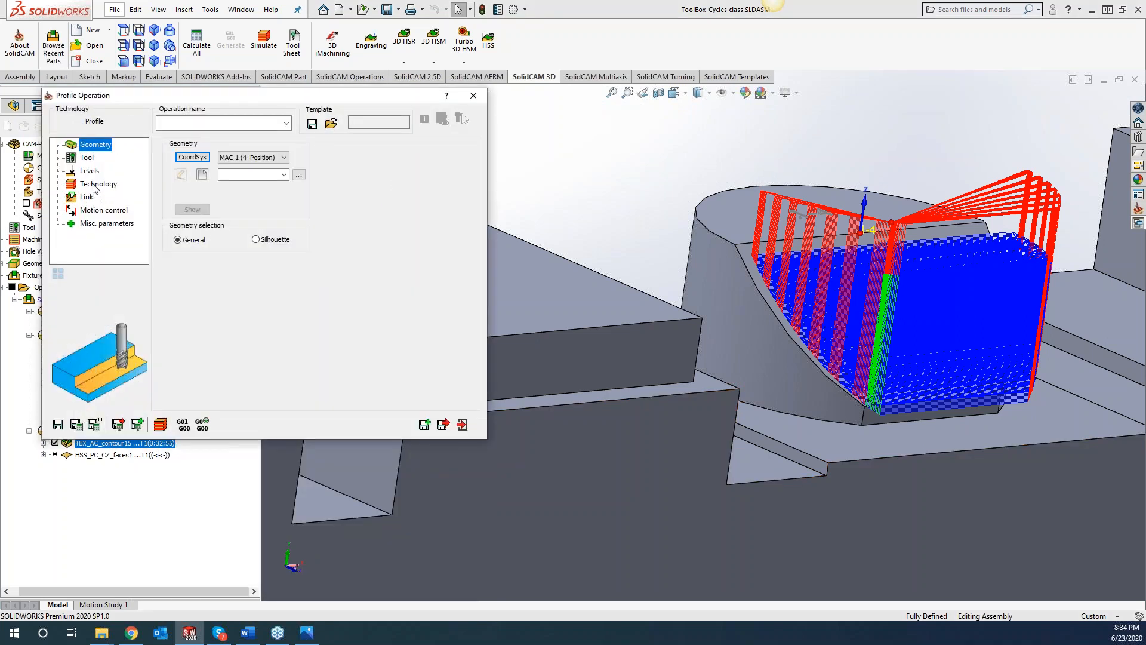
pyautogui.click(96, 184)
pyautogui.click(214, 146)
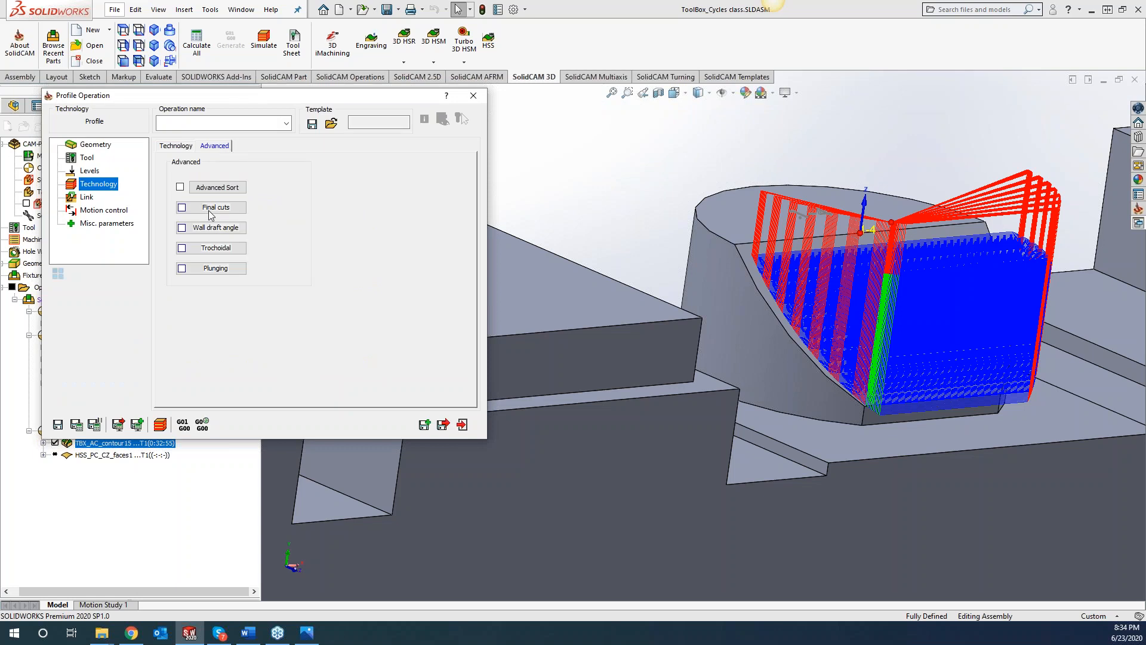
pyautogui.click(210, 229)
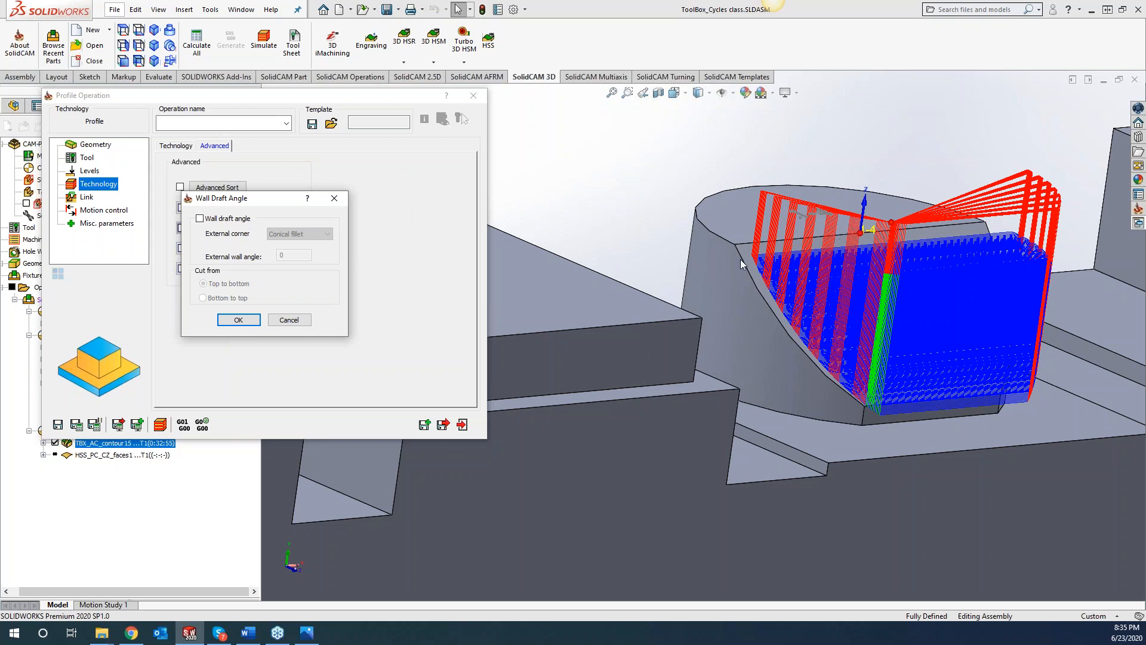
pyautogui.click(761, 239)
pyautogui.click(334, 198)
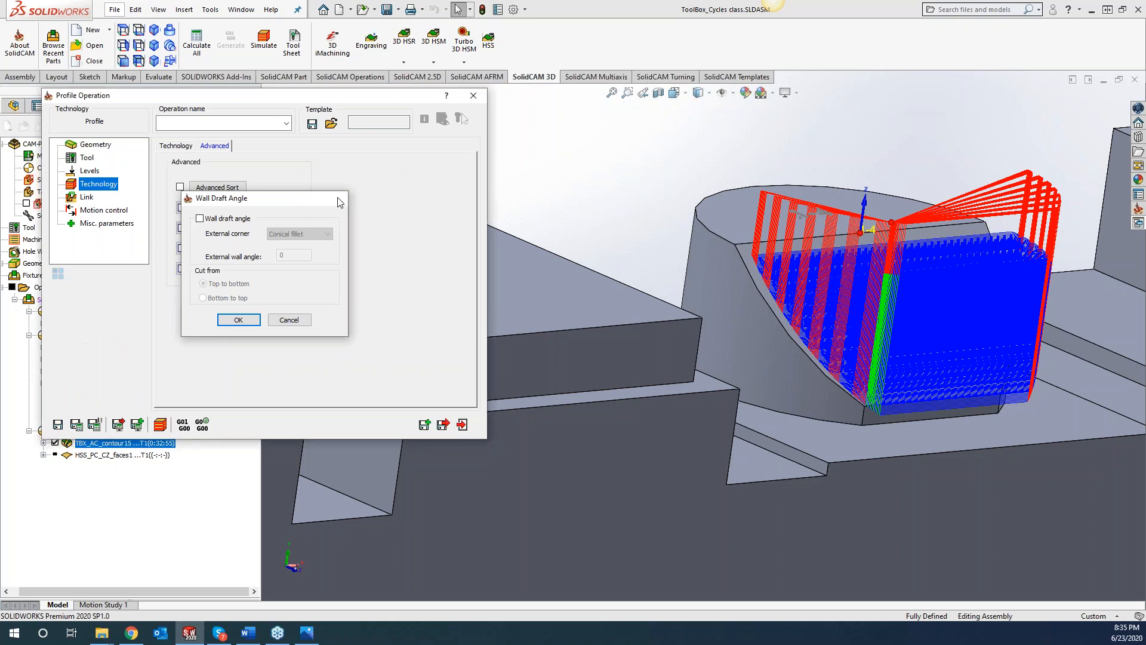
# Examine the angled-cylinder toolpath looking normal to the boss's top face, and close the Profile operation without saving
pyautogui.click(740, 222)
pyautogui.press('space')
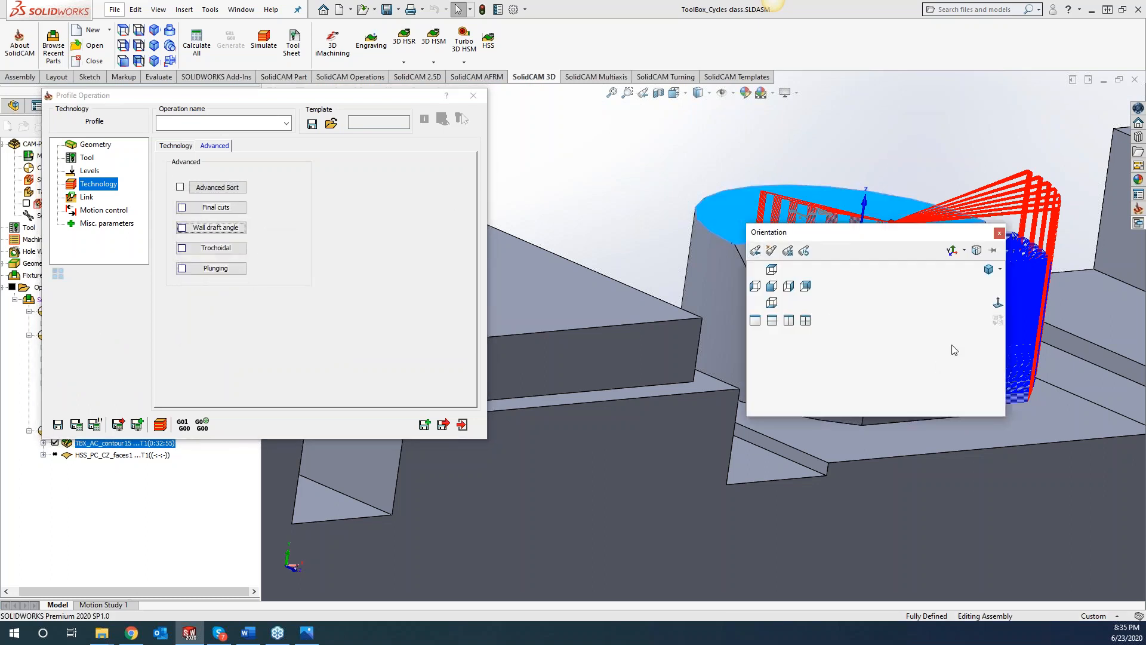
pyautogui.click(998, 303)
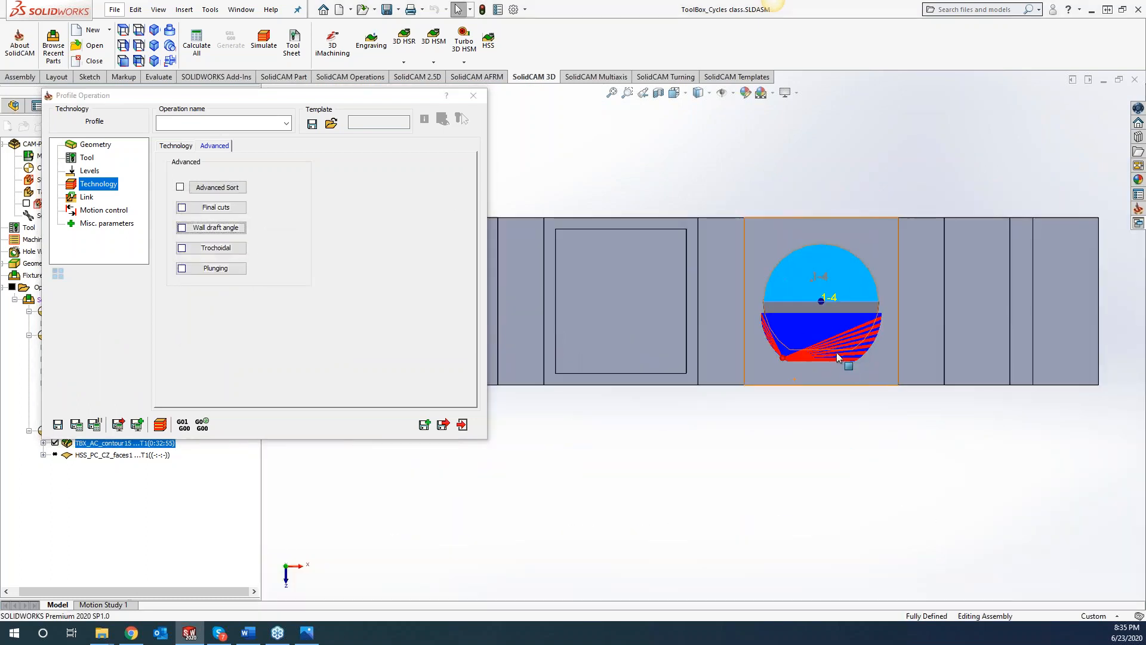
pyautogui.scroll(-7, 836, 352)
pyautogui.scroll(3, 762, 312)
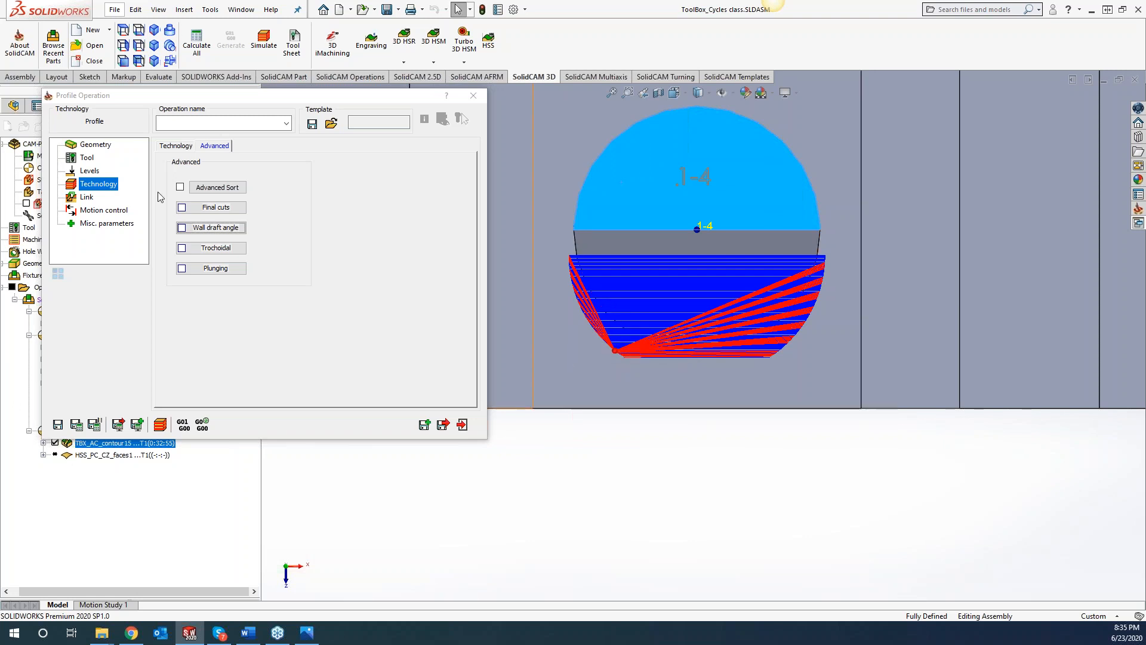
pyautogui.click(474, 96)
# Delete the Cut-Extrude24 feature from the DesignModel component in the assembly
pyautogui.click(614, 481)
pyautogui.moveTo(615, 481); pyautogui.dragTo(564, 415, button='middle')
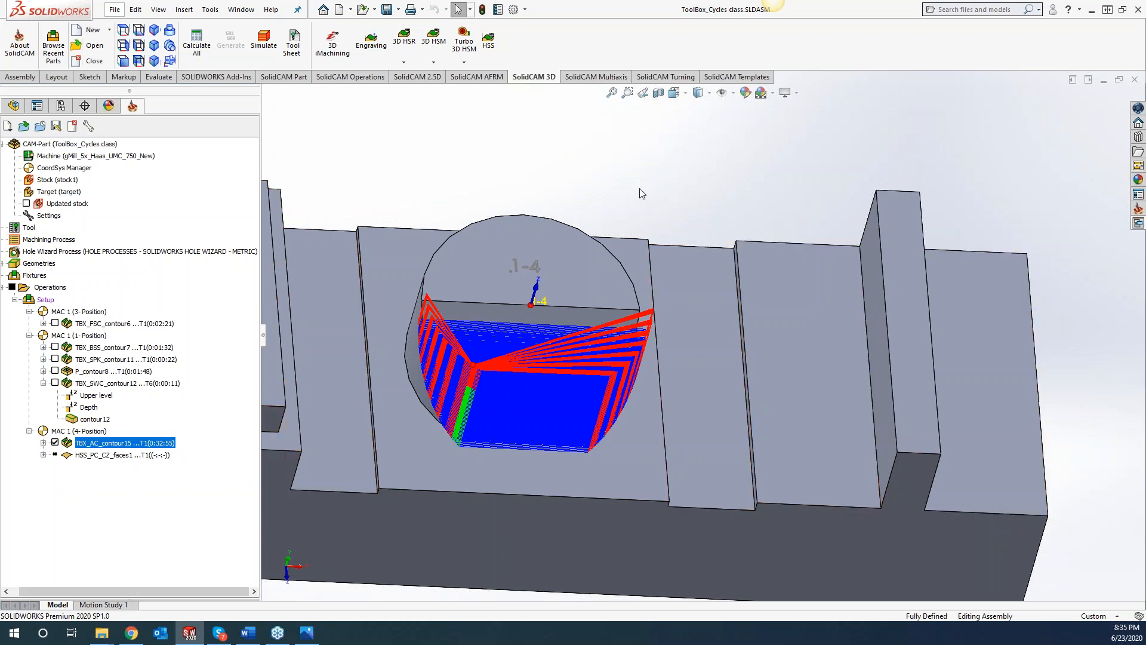
pyautogui.scroll(6, 590, 277)
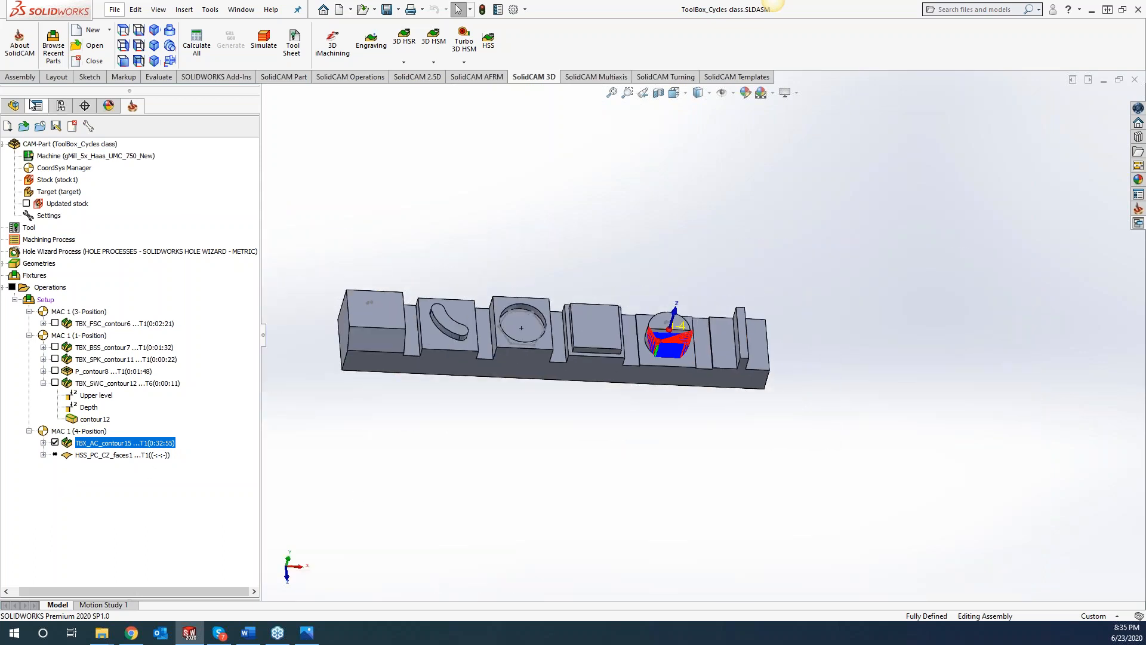
pyautogui.click(13, 105)
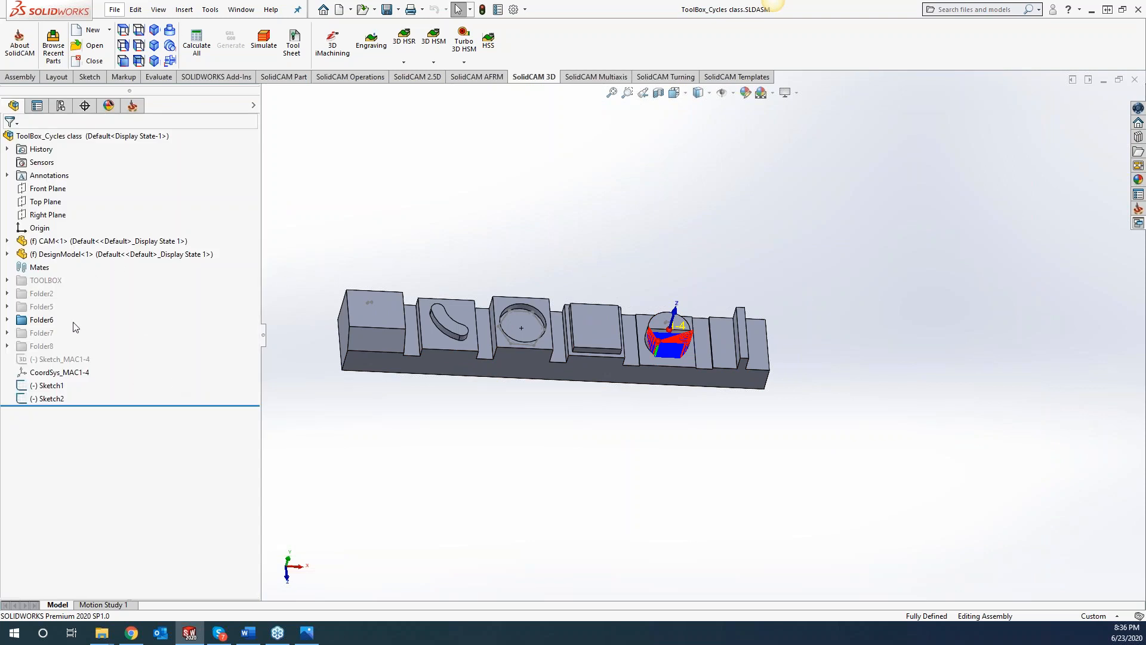
pyautogui.click(7, 253)
pyautogui.moveTo(257, 309); pyautogui.dragTo(227, 558)
pyautogui.rightClick(70, 491)
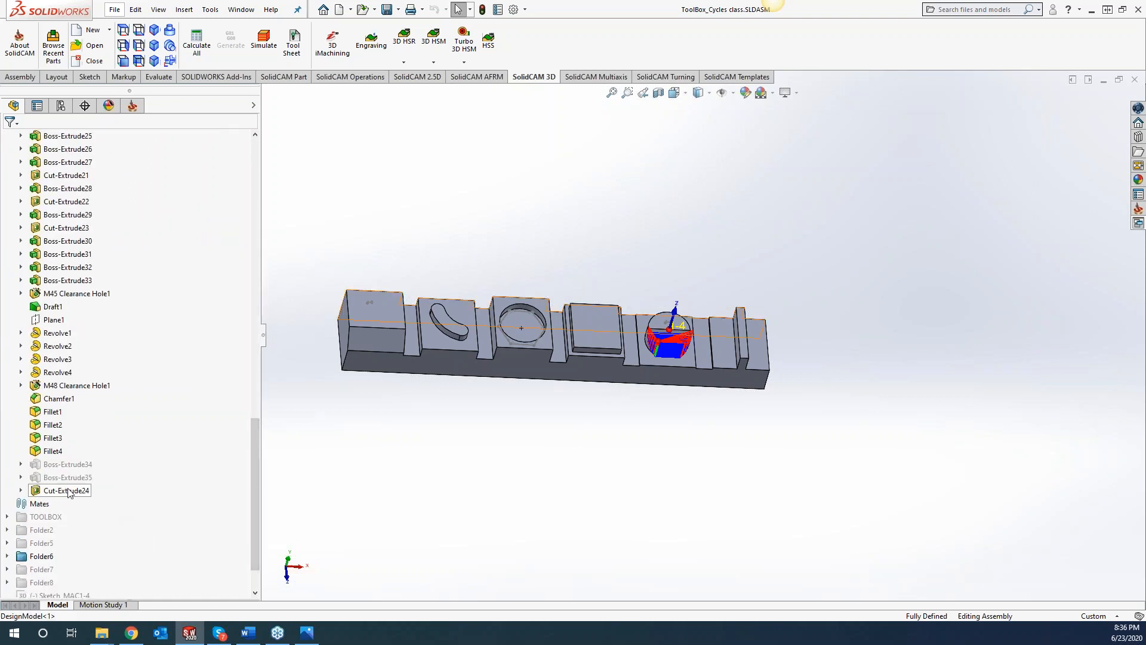
pyautogui.click(102, 489)
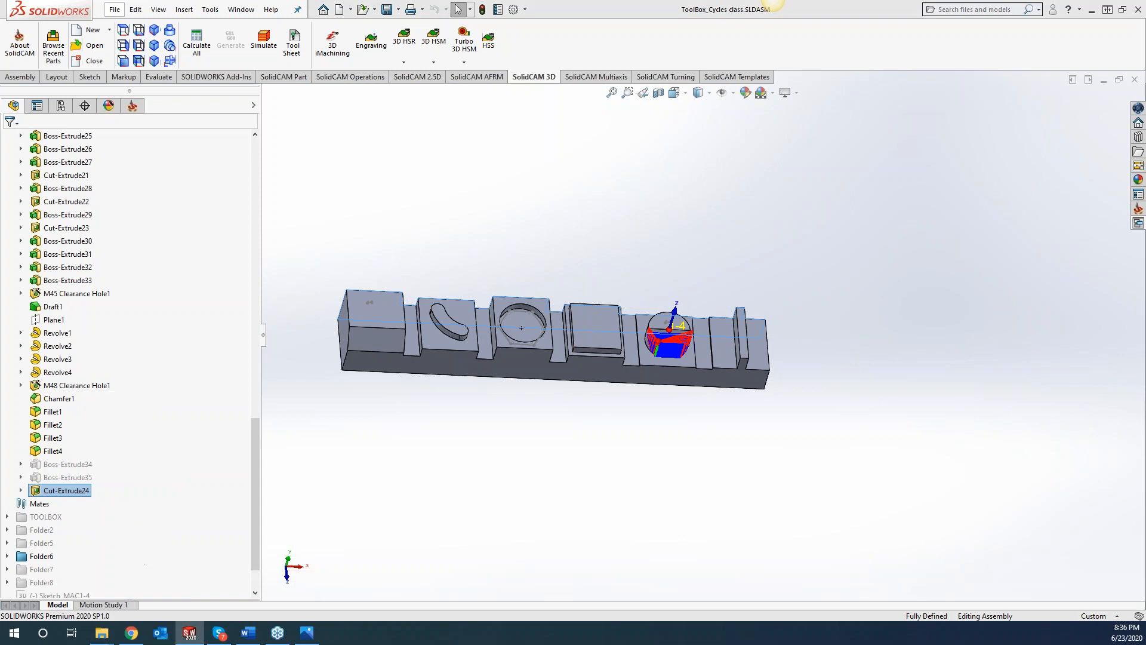
pyautogui.click(646, 257)
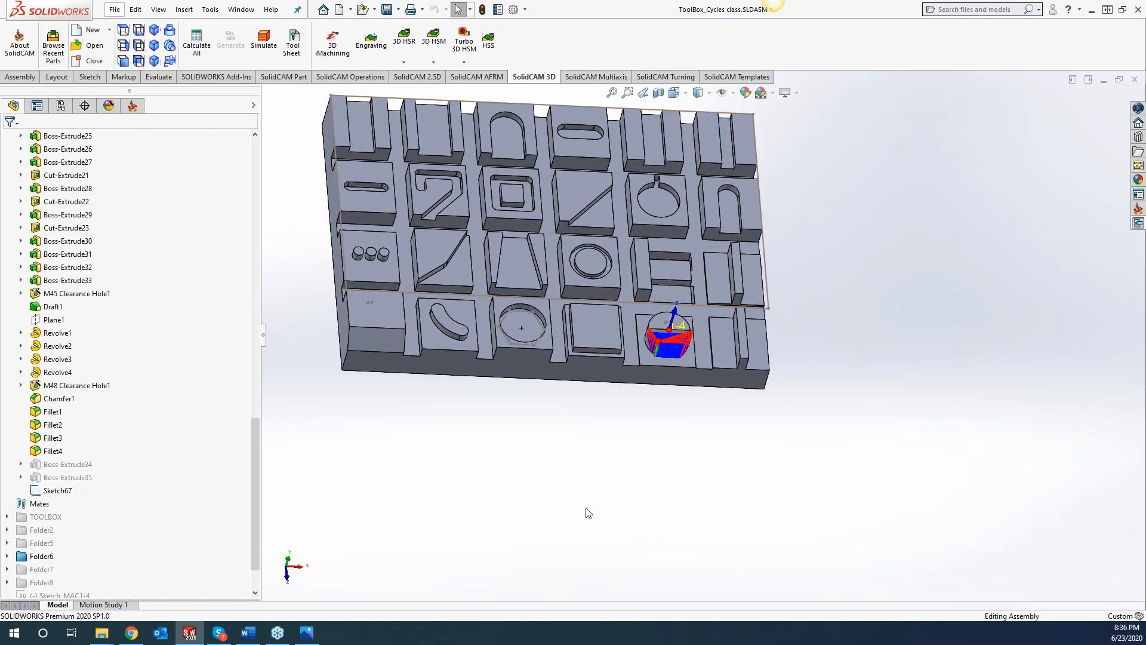
# Show the TBX_FSC_contour6 toolpath and open the TBX_AC_contour15 operation from the CAM tree
pyautogui.click(132, 106)
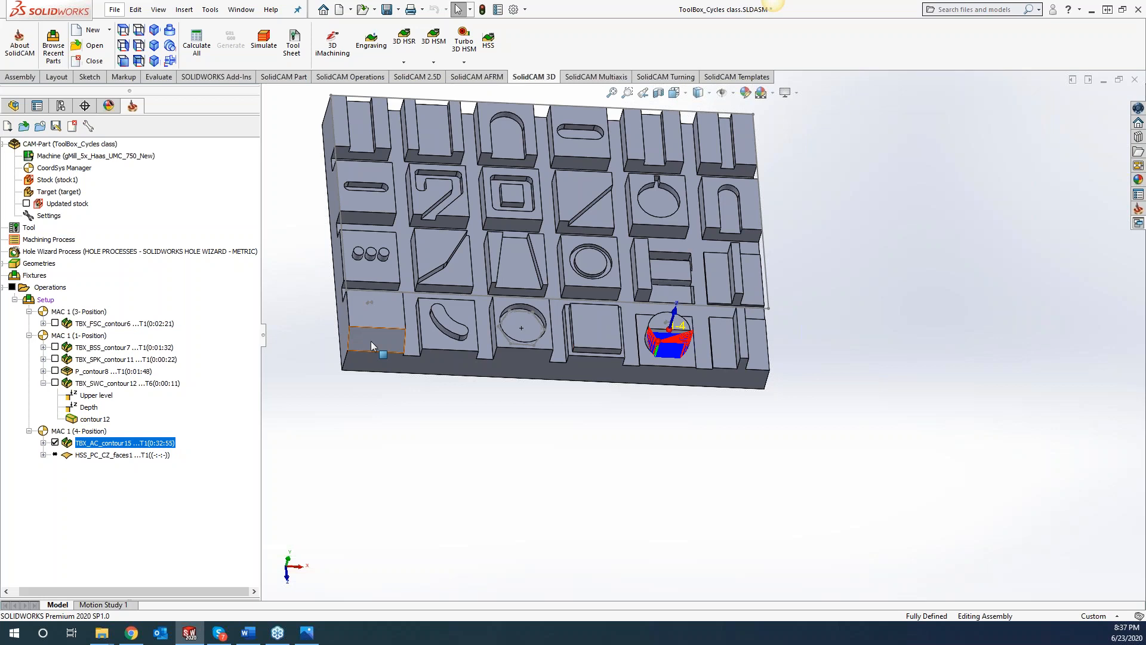
pyautogui.click(54, 322)
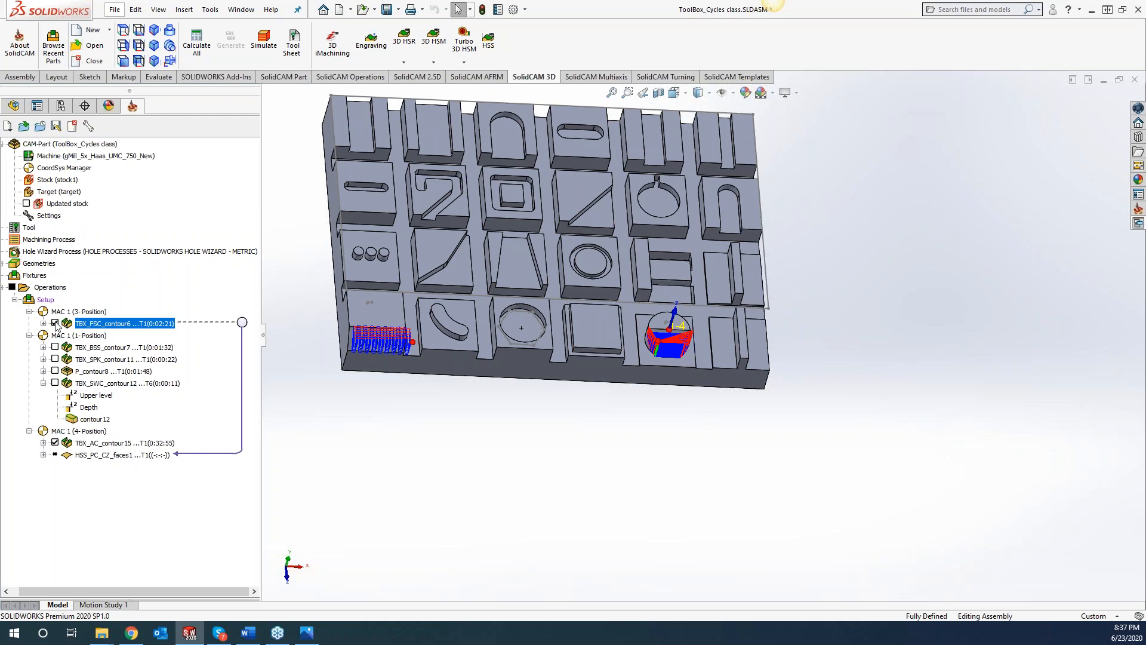
pyautogui.click(111, 442)
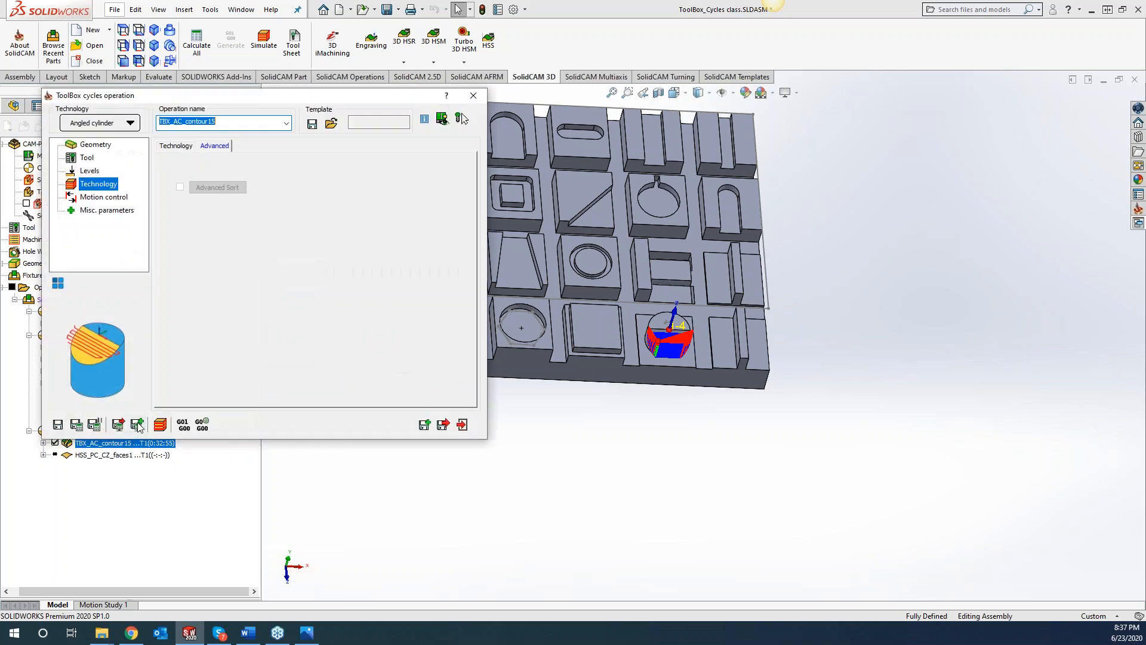
pyautogui.moveTo(285, 95); pyautogui.dragTo(372, 97)
# Open the Milling Help from the operation, browse its Operations section and close the help
pyautogui.click(534, 99)
pyautogui.click(199, 364)
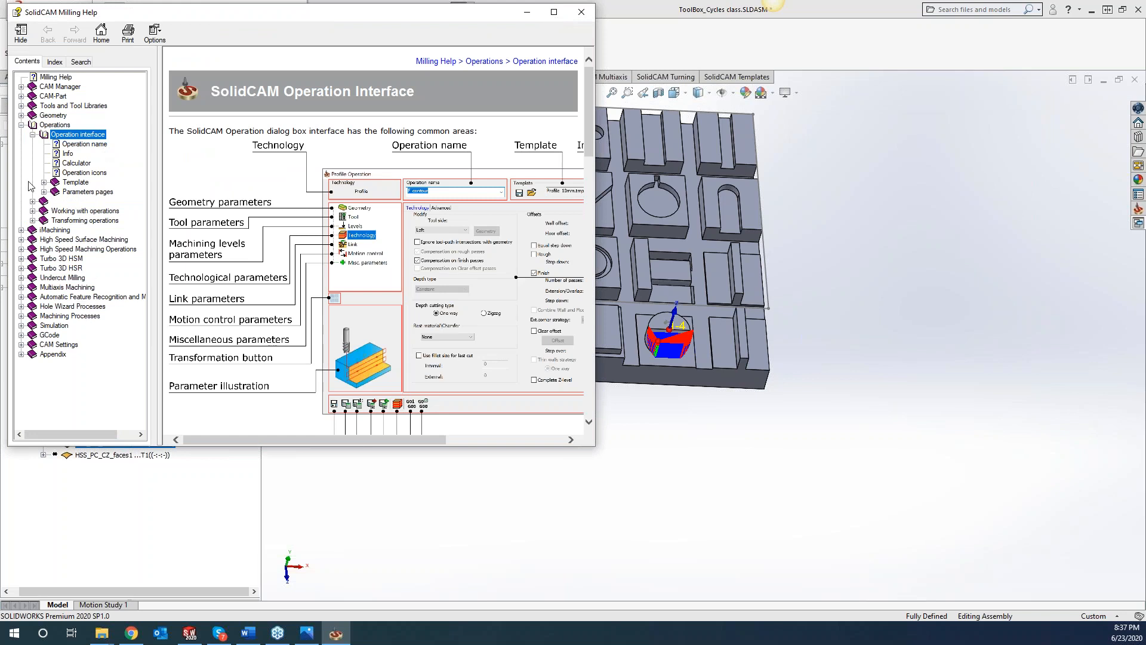
pyautogui.click(21, 124)
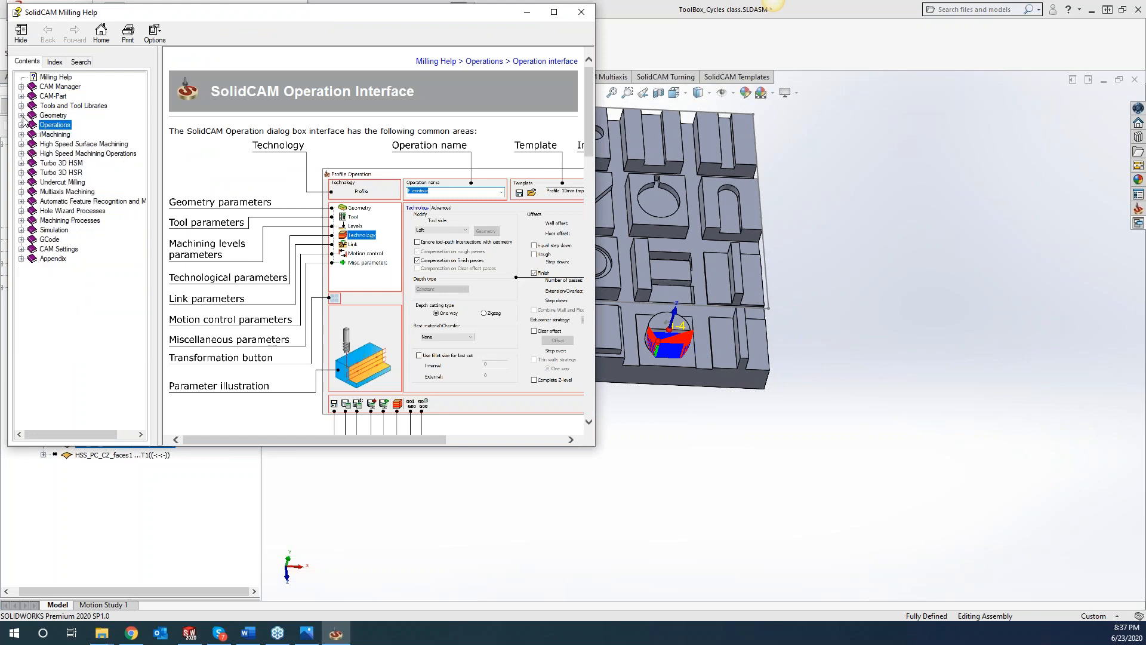
pyautogui.click(21, 125)
pyautogui.click(22, 125)
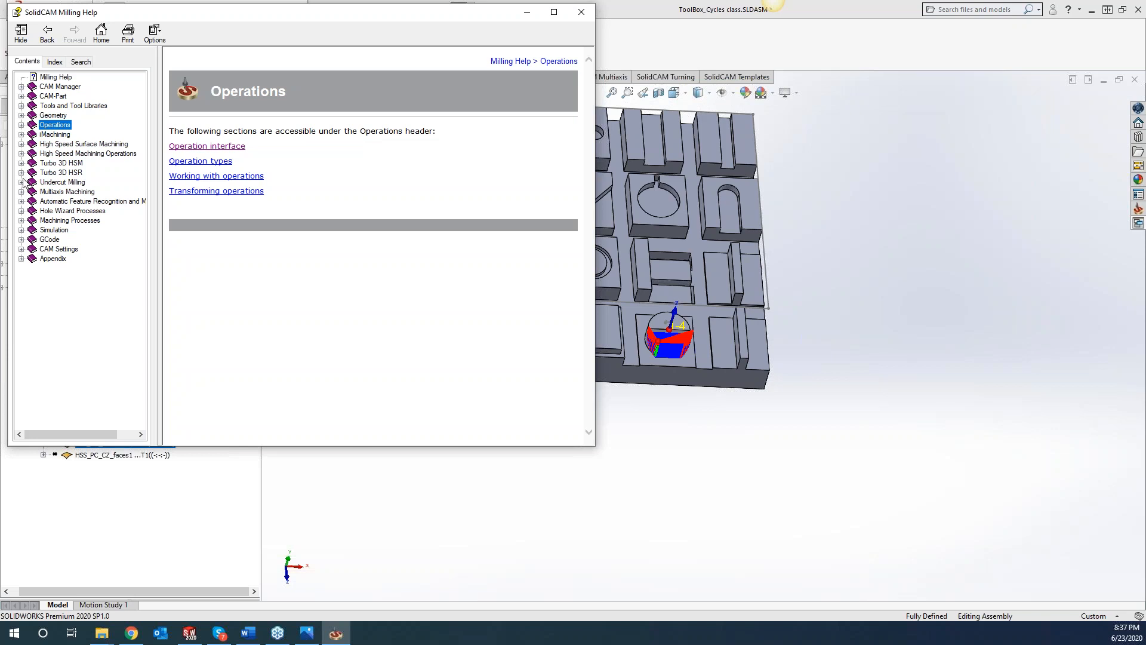
pyautogui.click(582, 12)
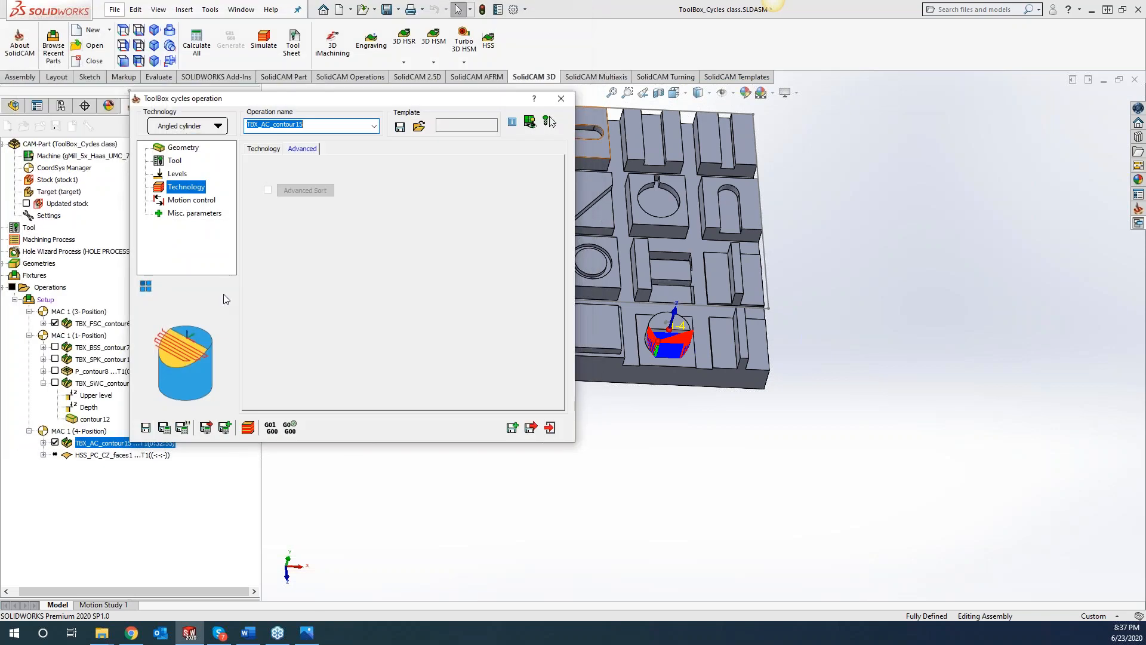
# Reopen the Milling Help and bring up the Angled cylinder page among the ToolBox Cycles Operation topics
pyautogui.click(534, 99)
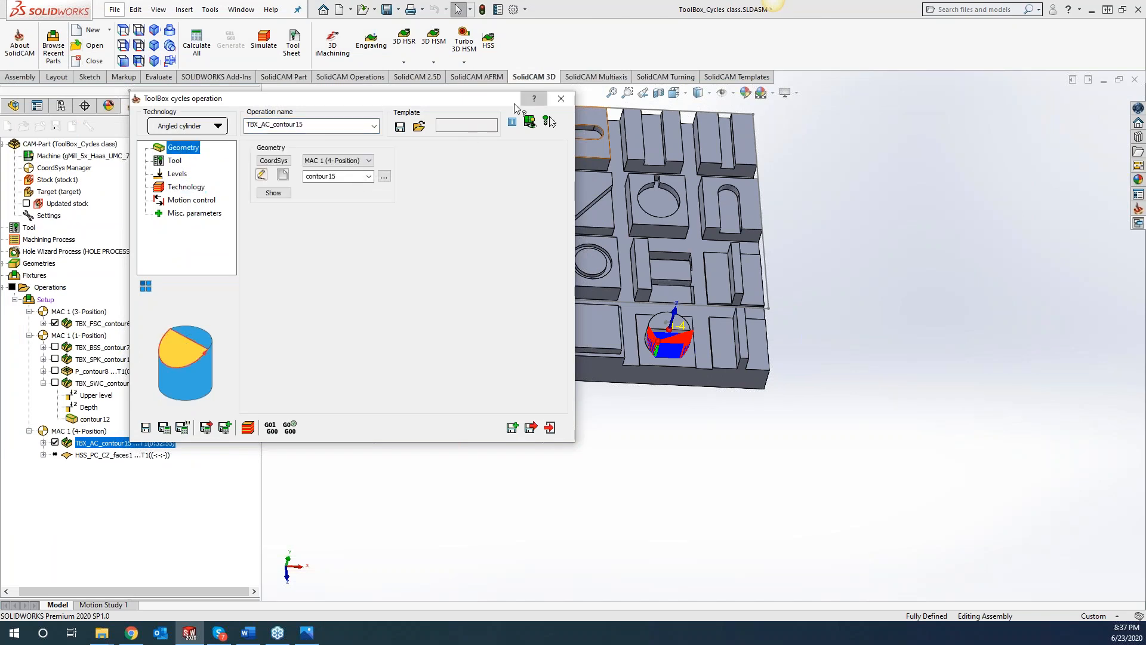
pyautogui.click(199, 126)
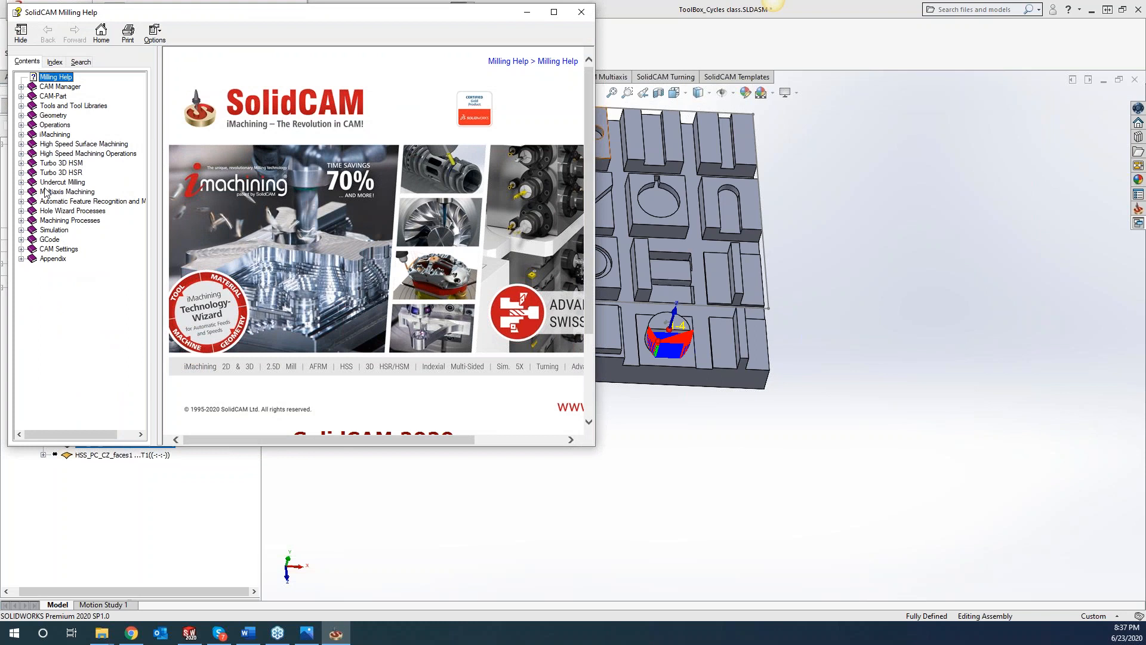
pyautogui.click(21, 125)
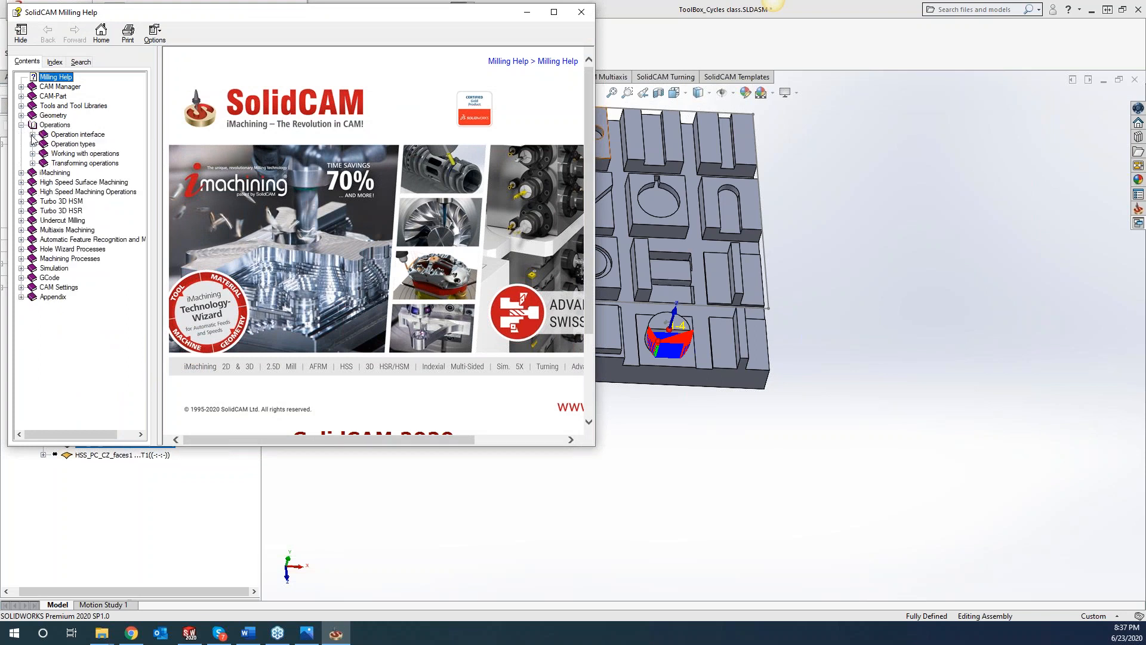
pyautogui.click(33, 144)
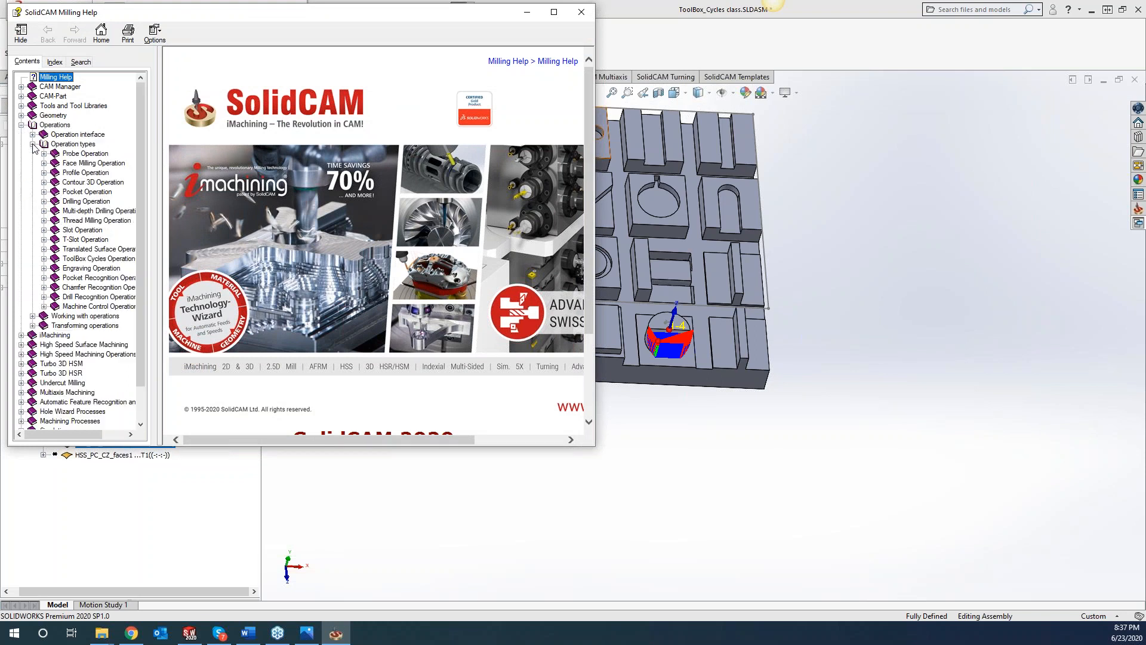
pyautogui.click(43, 259)
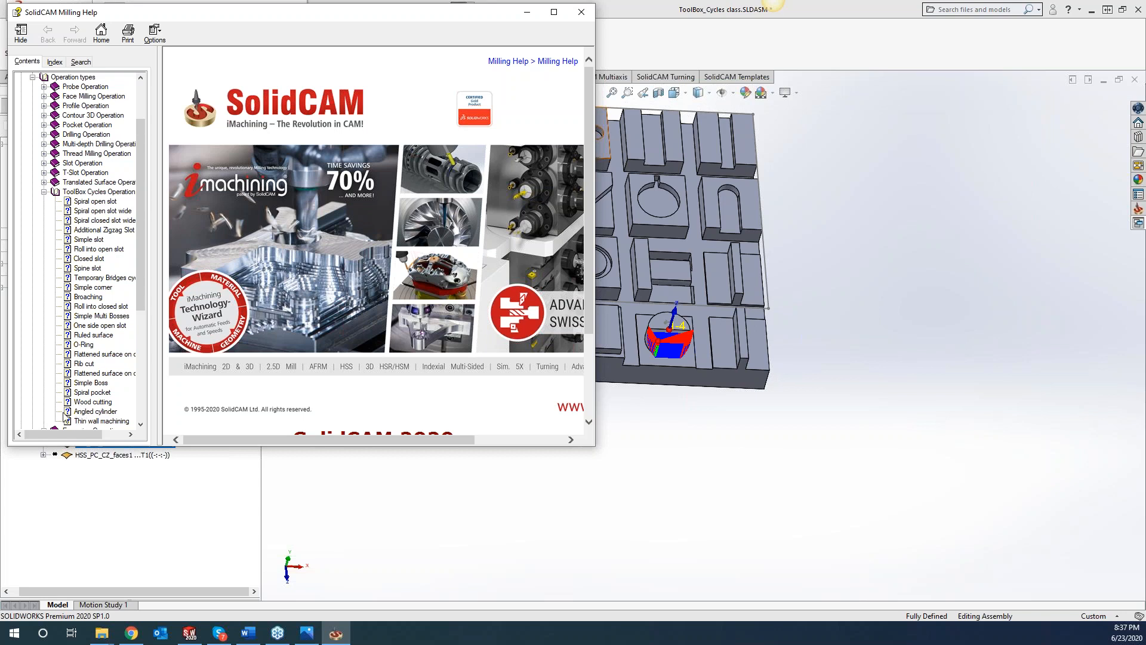
pyautogui.click(89, 411)
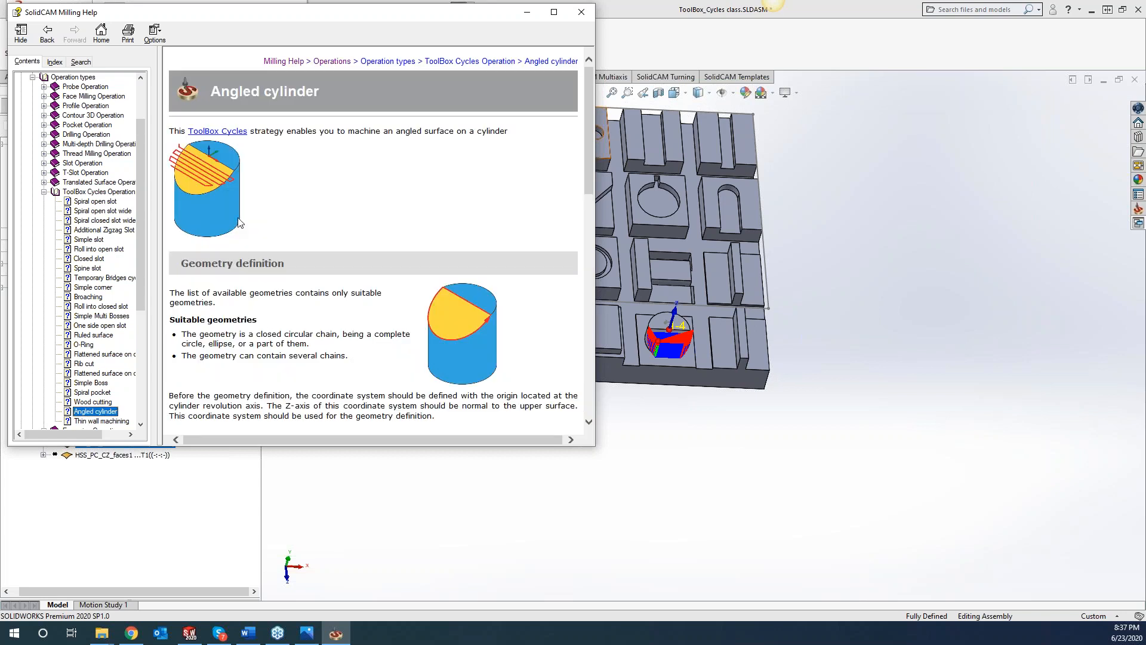
# Read the Angled cylinder page's geometry, milling level and step down sections, and close the help and the operation
pyautogui.scroll(-1, 367, 285)
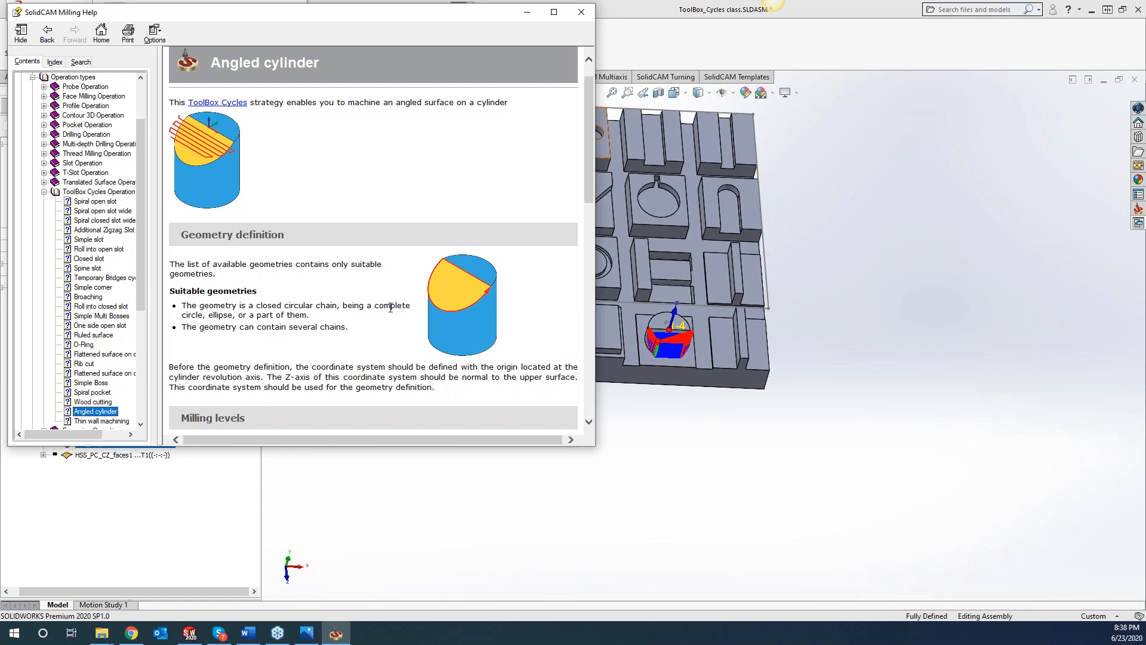
pyautogui.scroll(-1, 390, 307)
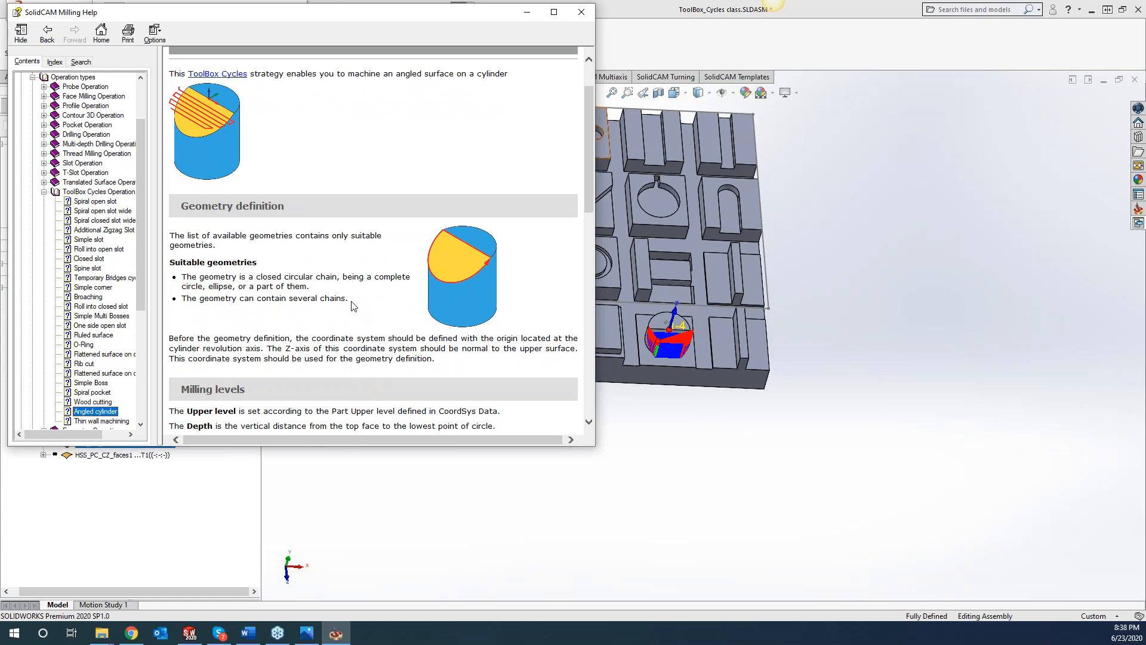
pyautogui.scroll(-4, 353, 305)
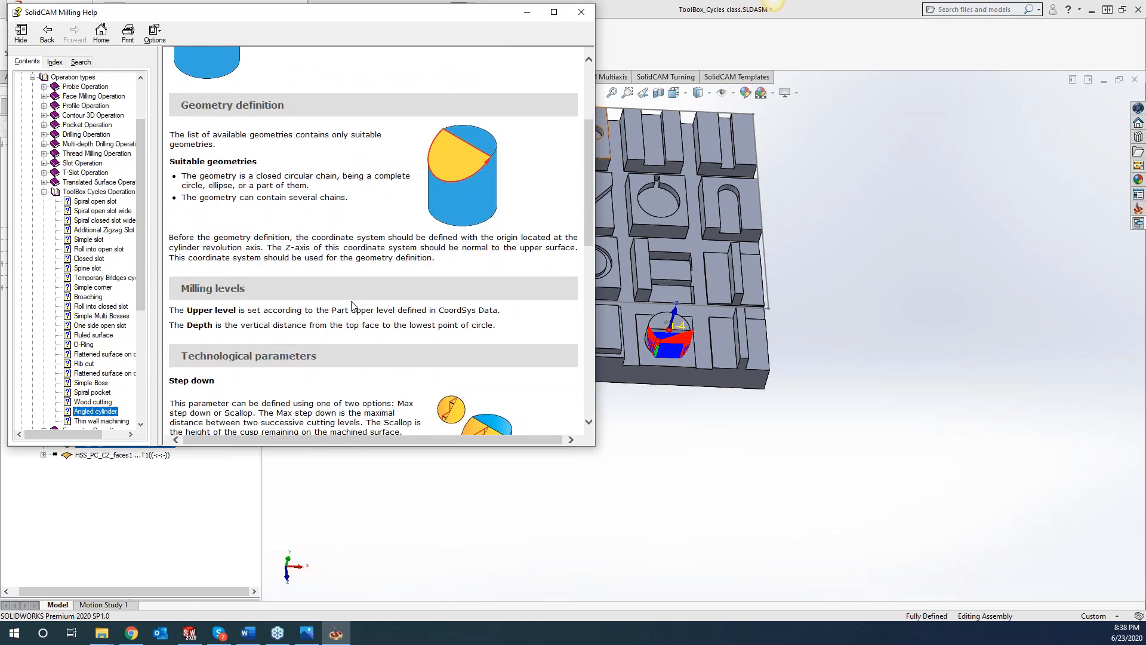
pyautogui.scroll(-2, 352, 305)
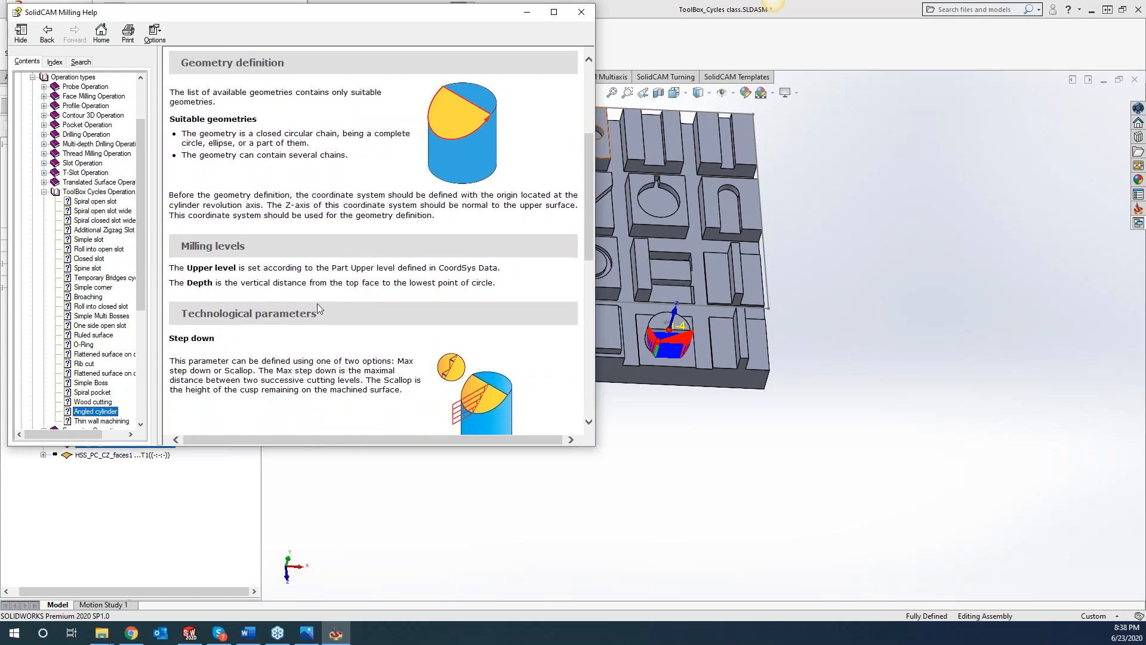
pyautogui.scroll(-2, 318, 308)
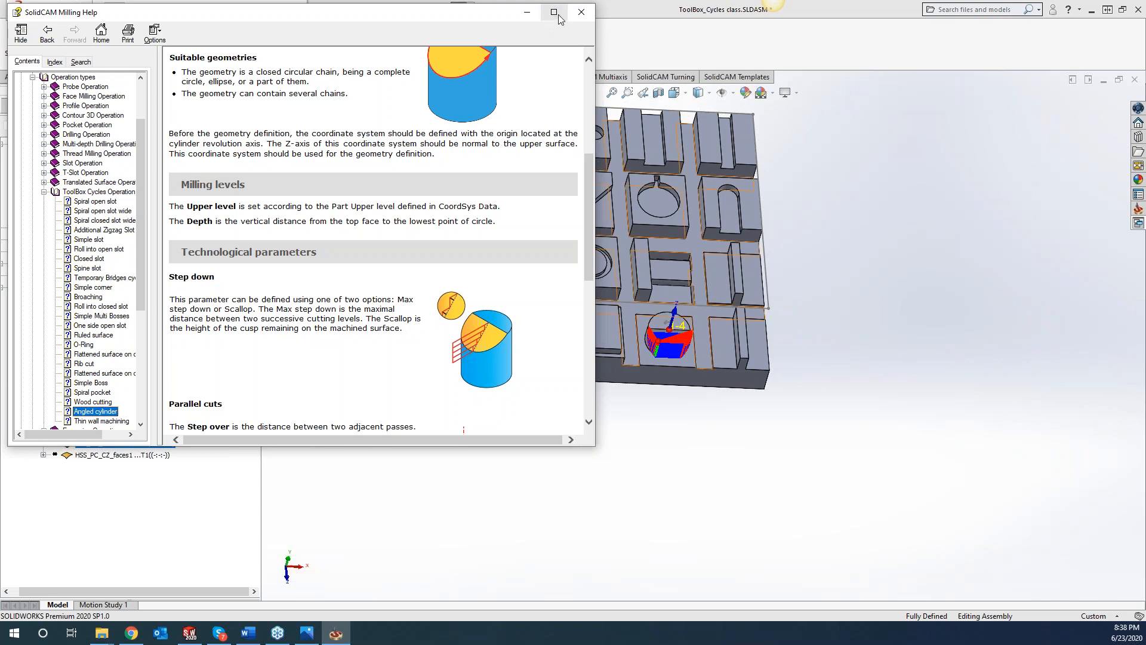
pyautogui.click(581, 12)
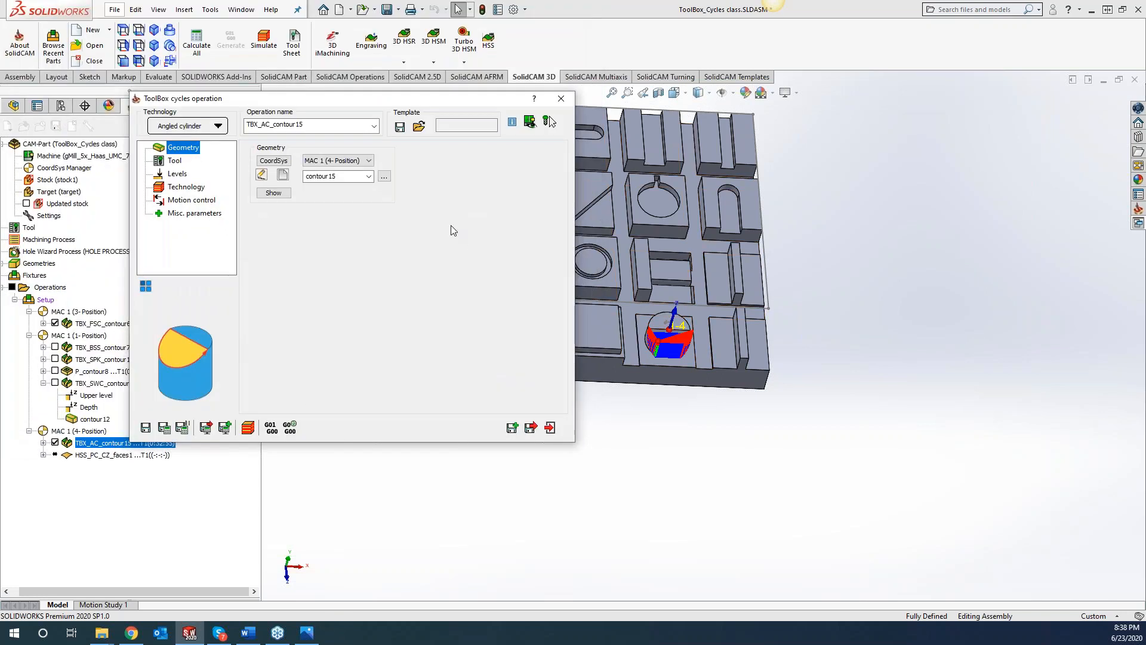
pyautogui.click(550, 428)
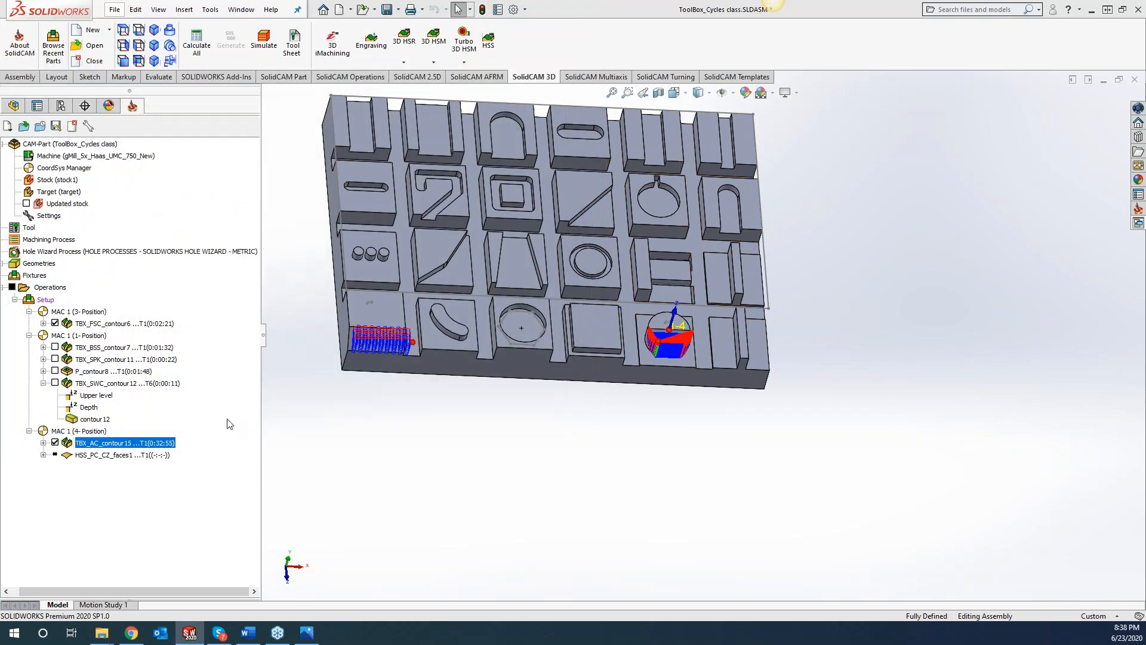
# Hide the TBX_AC_contour15 toolpath and start a new ToolBox cycles operation on the MAC 1 (3- Position) coordinate system
pyautogui.click(54, 443)
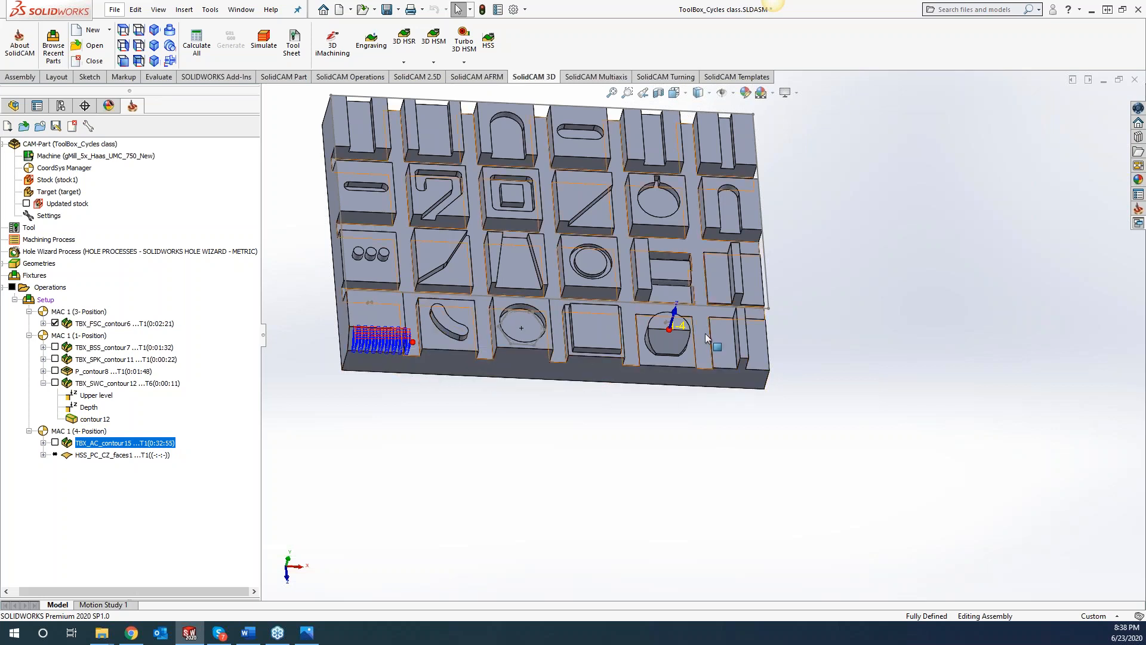
pyautogui.rightClick(113, 444)
pyautogui.press('Escape')
pyautogui.click(420, 79)
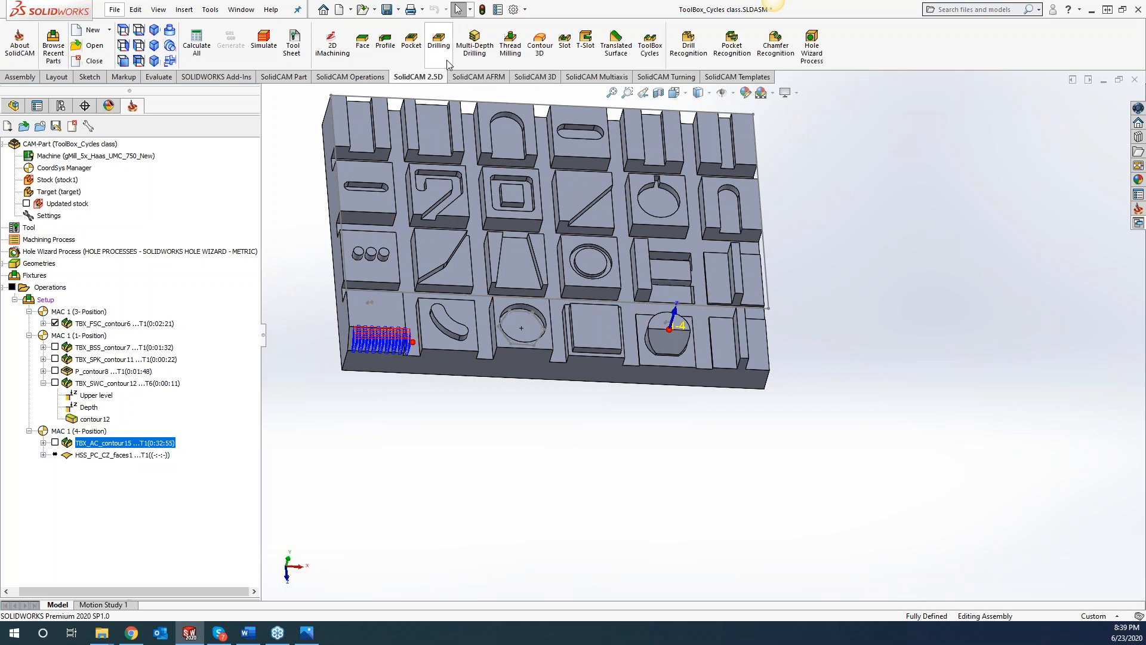
pyautogui.click(648, 48)
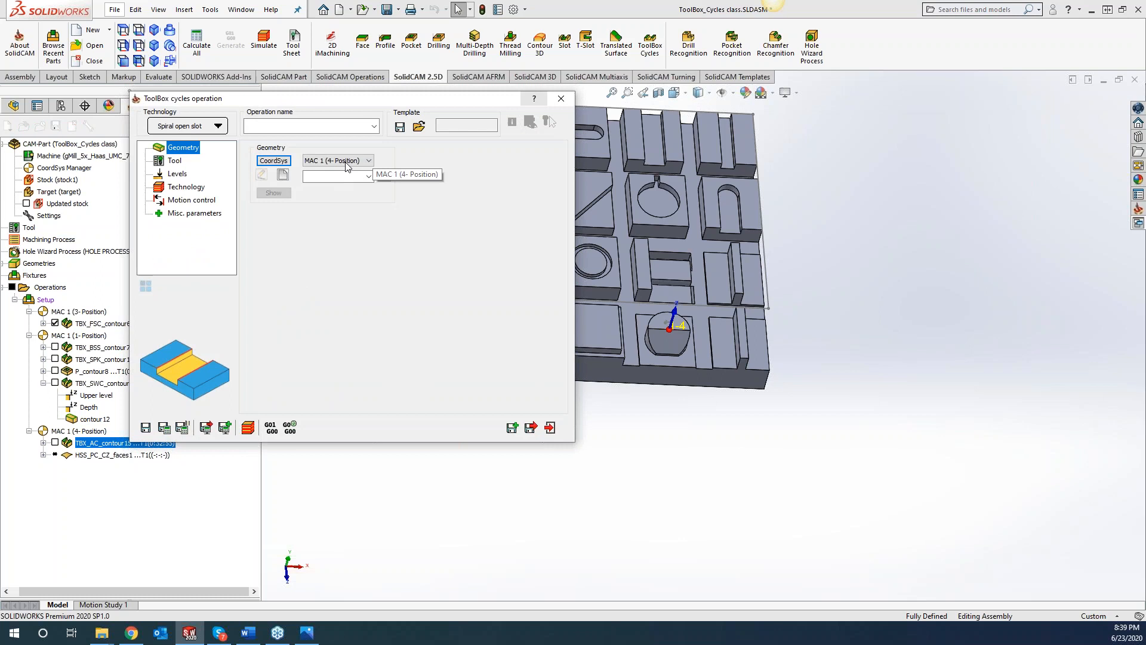
pyautogui.click(346, 161)
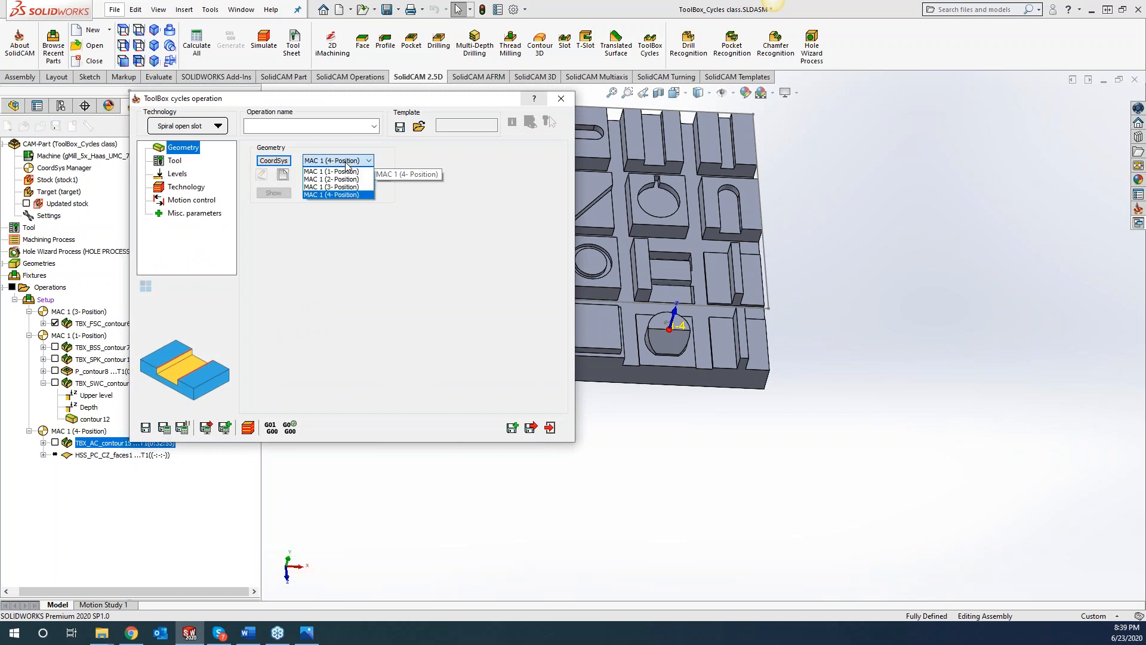
pyautogui.click(331, 186)
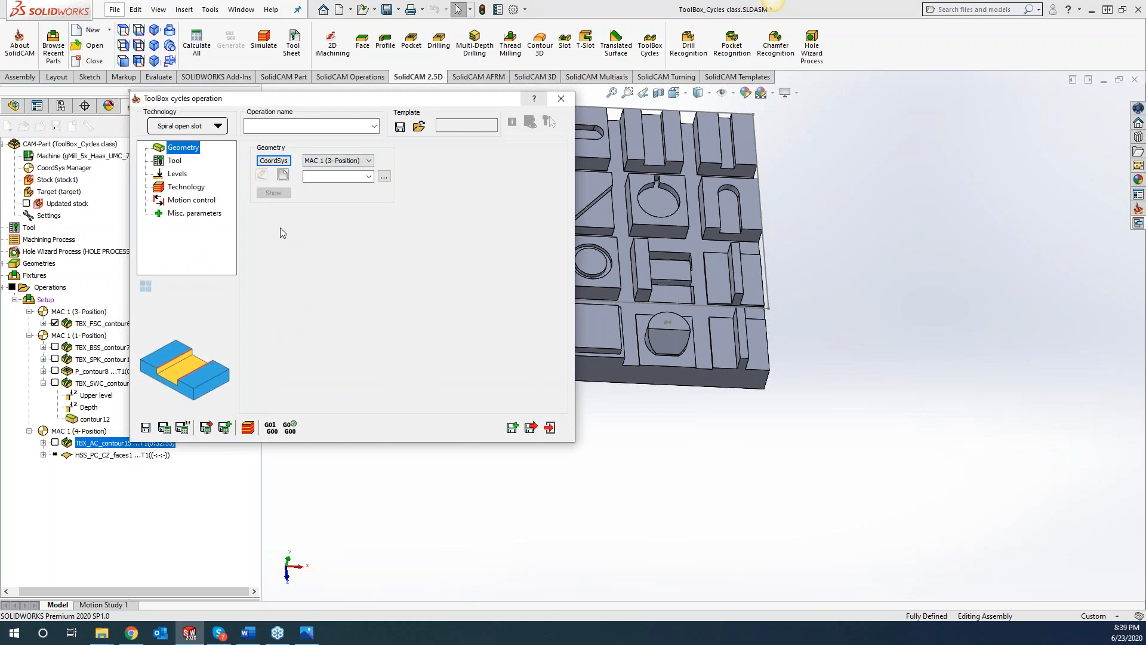
# Try to define the operation's geometry as a curve chain along the straight upper edge of the angled cylinder pocket's flat face
pyautogui.click(283, 175)
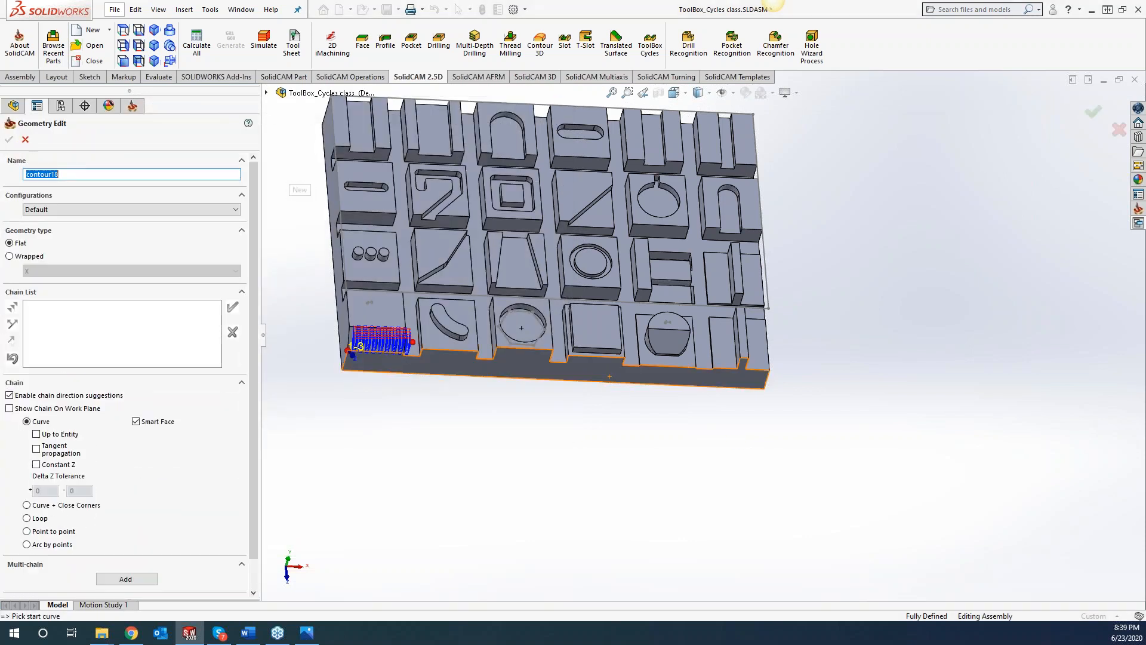
pyautogui.click(657, 333)
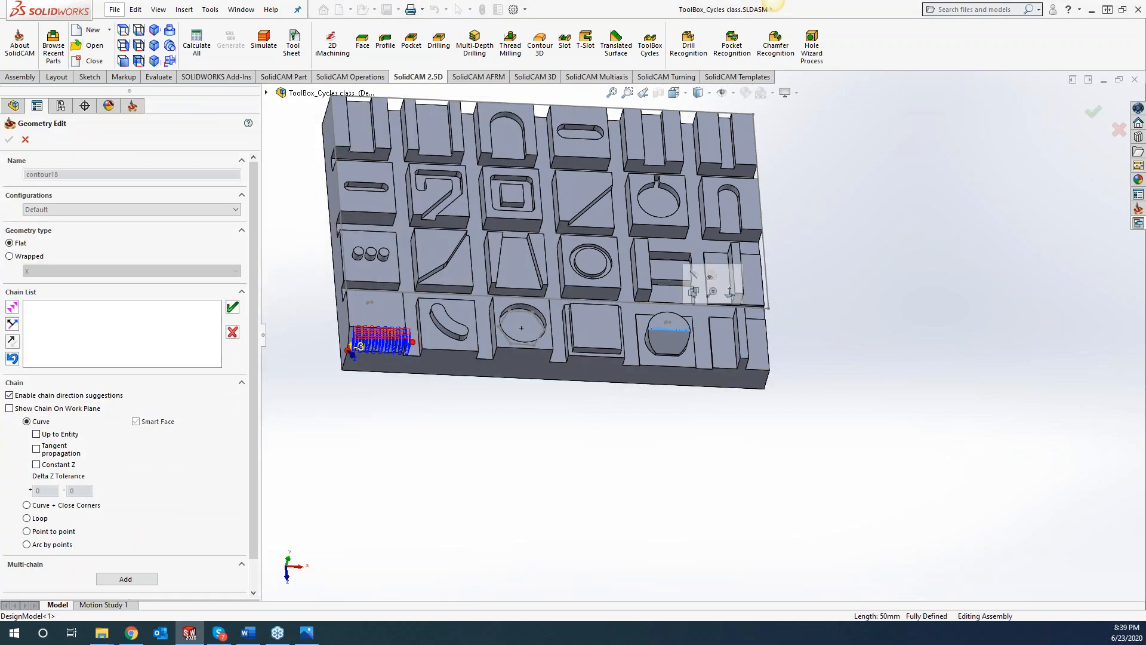
pyautogui.click(232, 306)
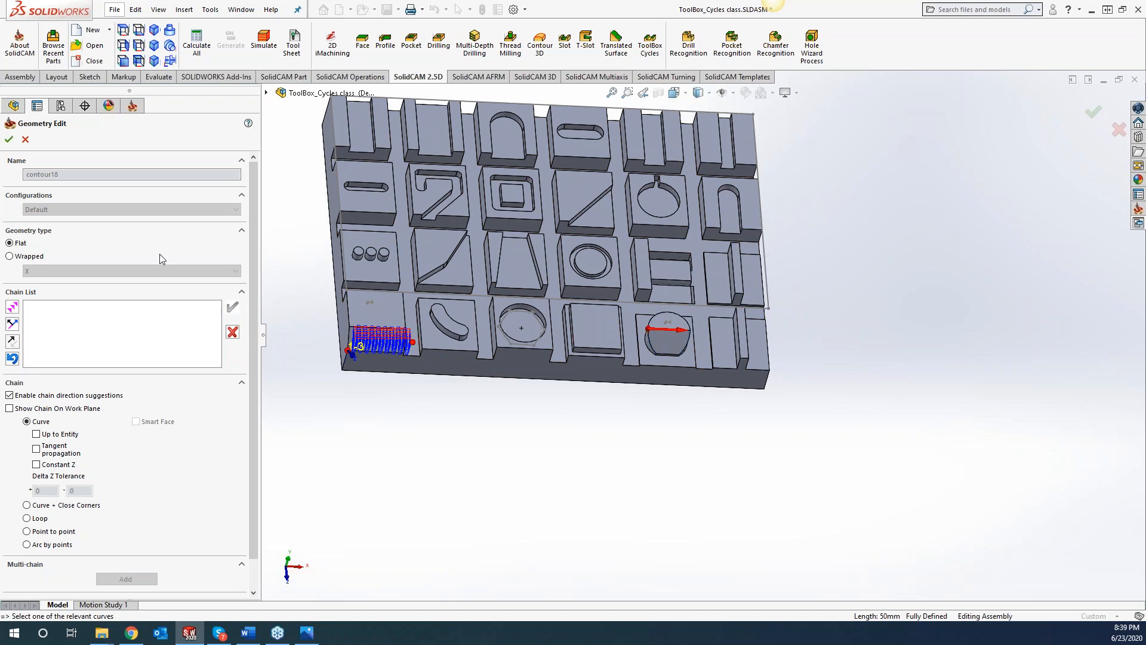
pyautogui.click(9, 139)
pyautogui.click(351, 185)
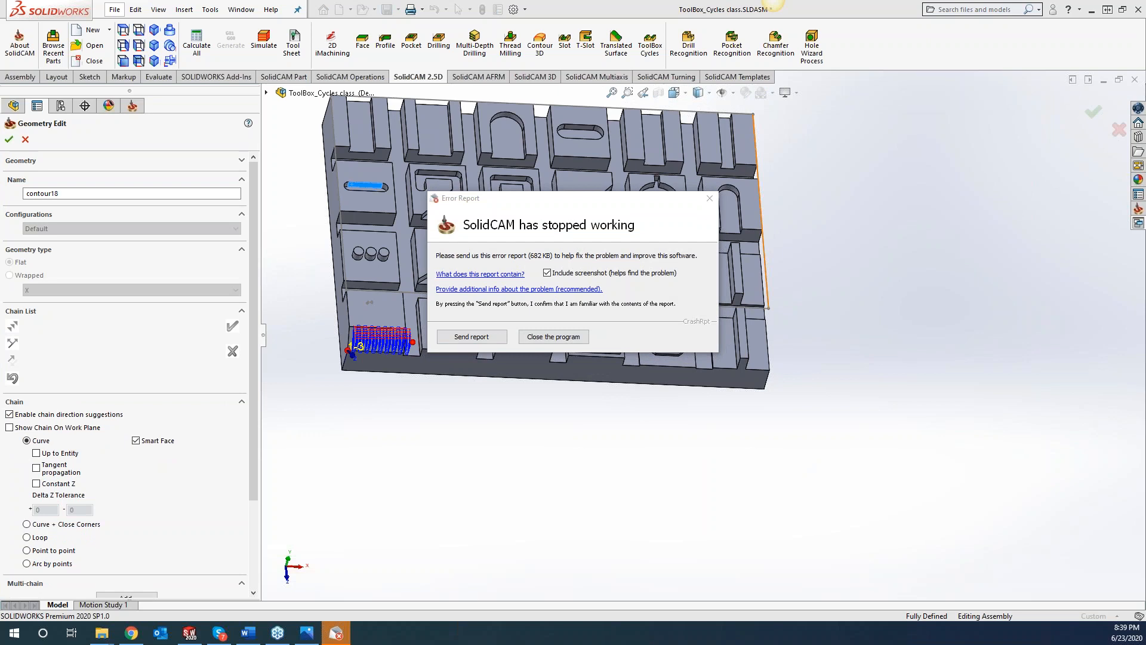
# Dismiss the error report, end the SolidWorks task through Task Manager without saving the modified documents, and close Task Manager
pyautogui.click(709, 198)
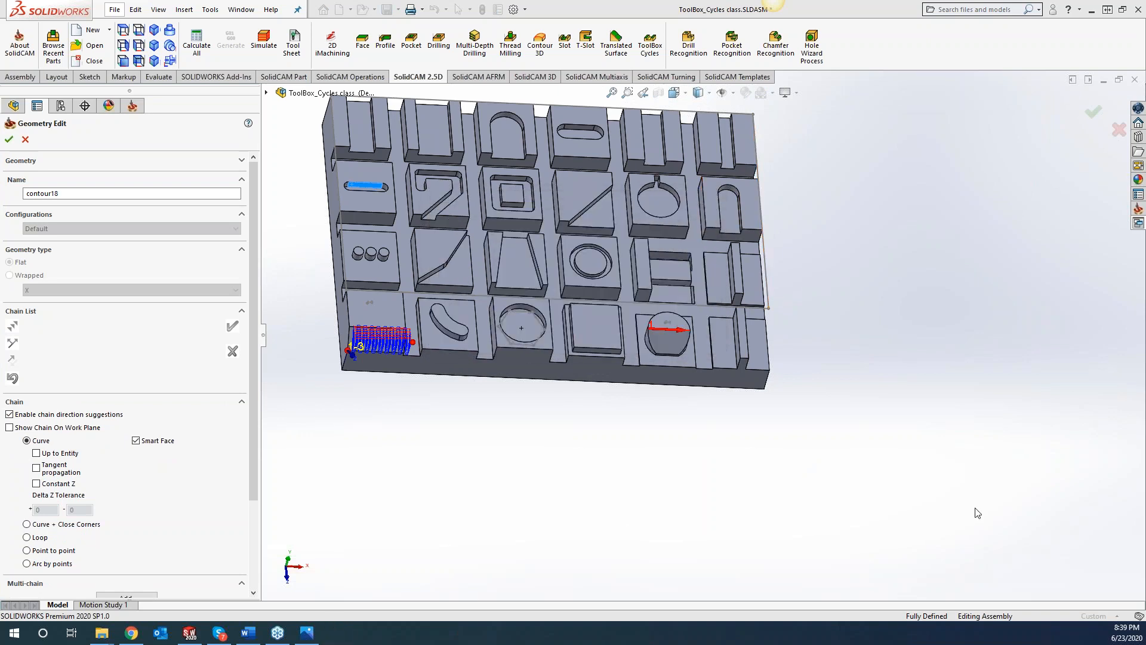
pyautogui.click(1137, 12)
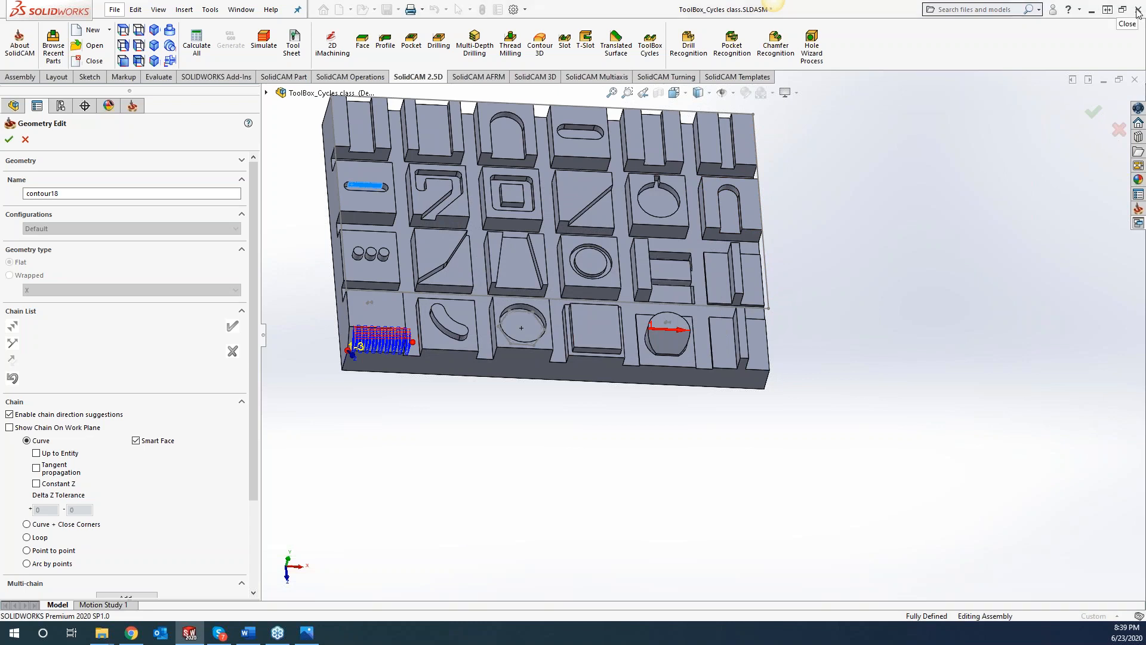
pyautogui.rightClick(536, 639)
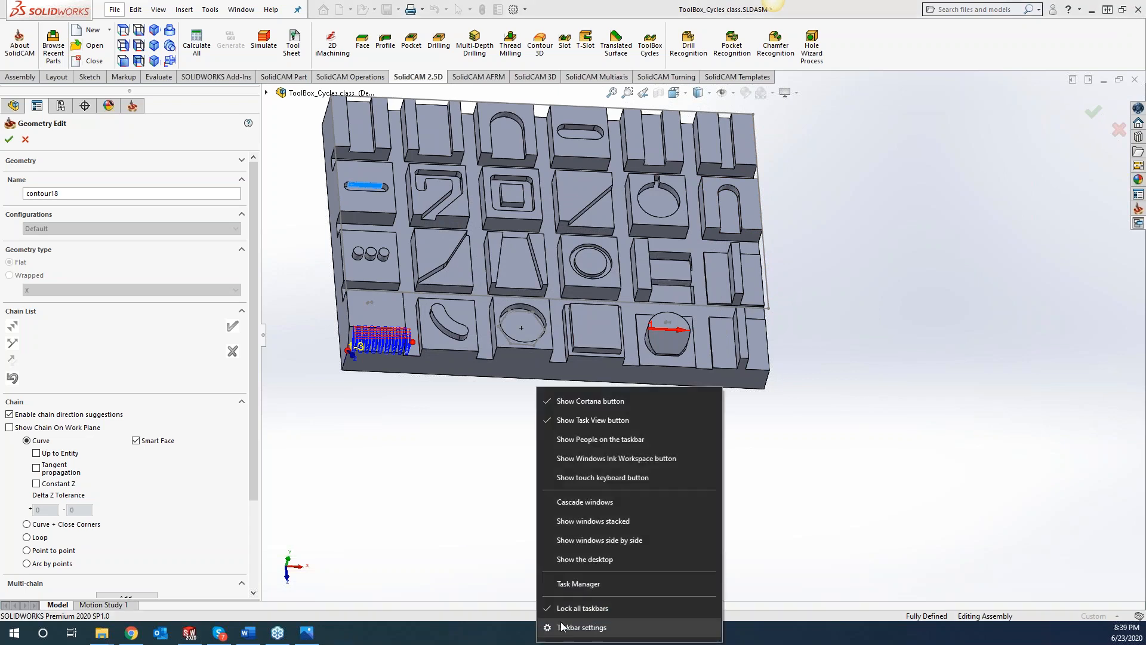
pyautogui.click(574, 586)
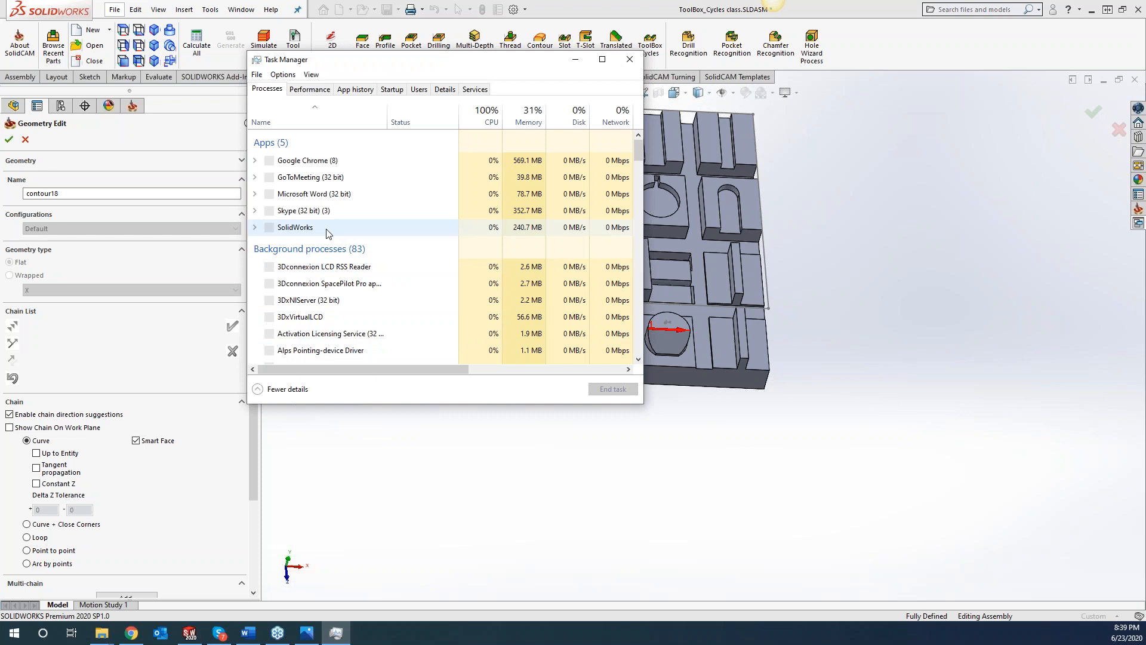
pyautogui.rightClick(289, 244)
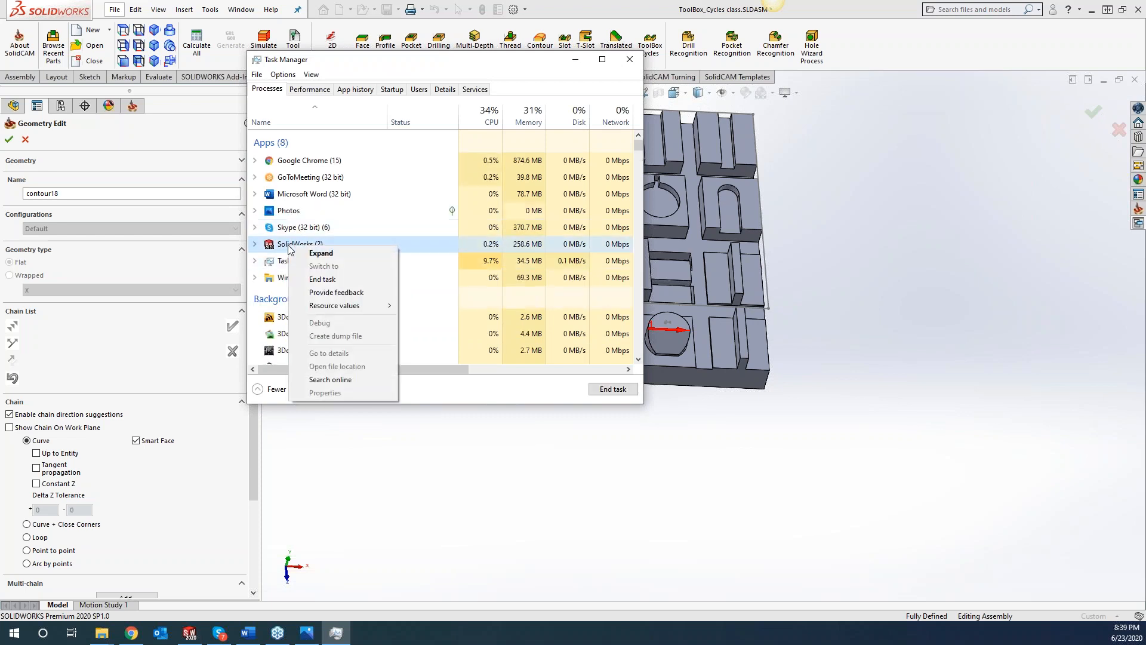
pyautogui.click(326, 278)
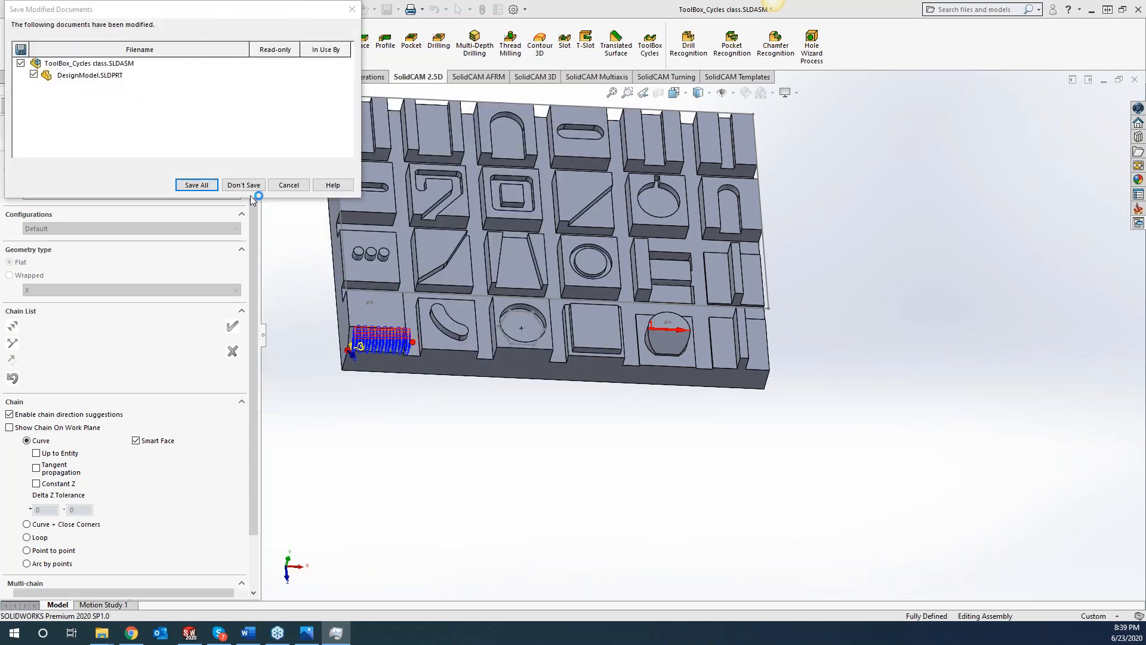
pyautogui.click(243, 185)
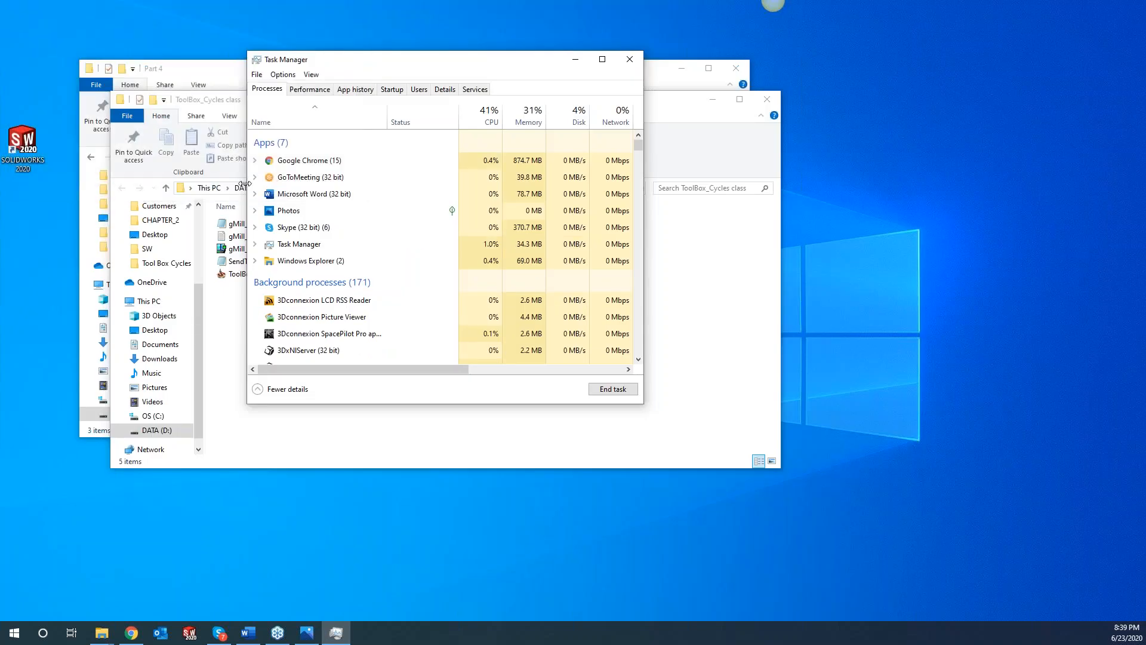
pyautogui.click(628, 57)
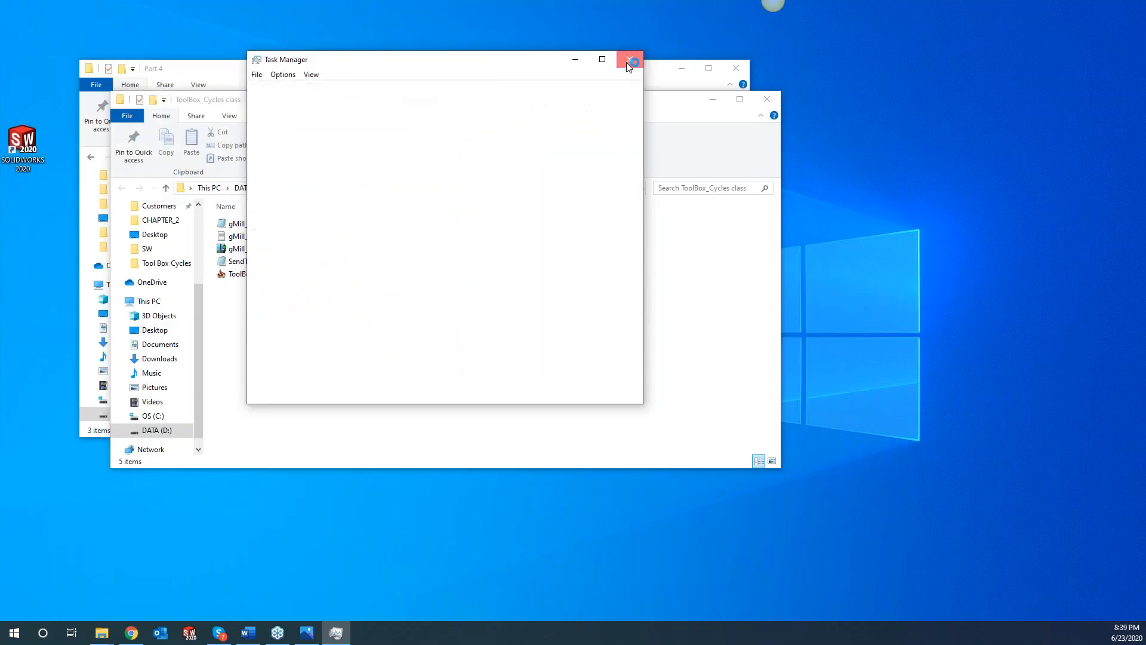
# Relaunch SOLIDWORKS and open the recent Part 4 ToolBox_Cycles class CAM-Part, continuing with the Temporary Folder version
pyautogui.doubleClick(49, 157)
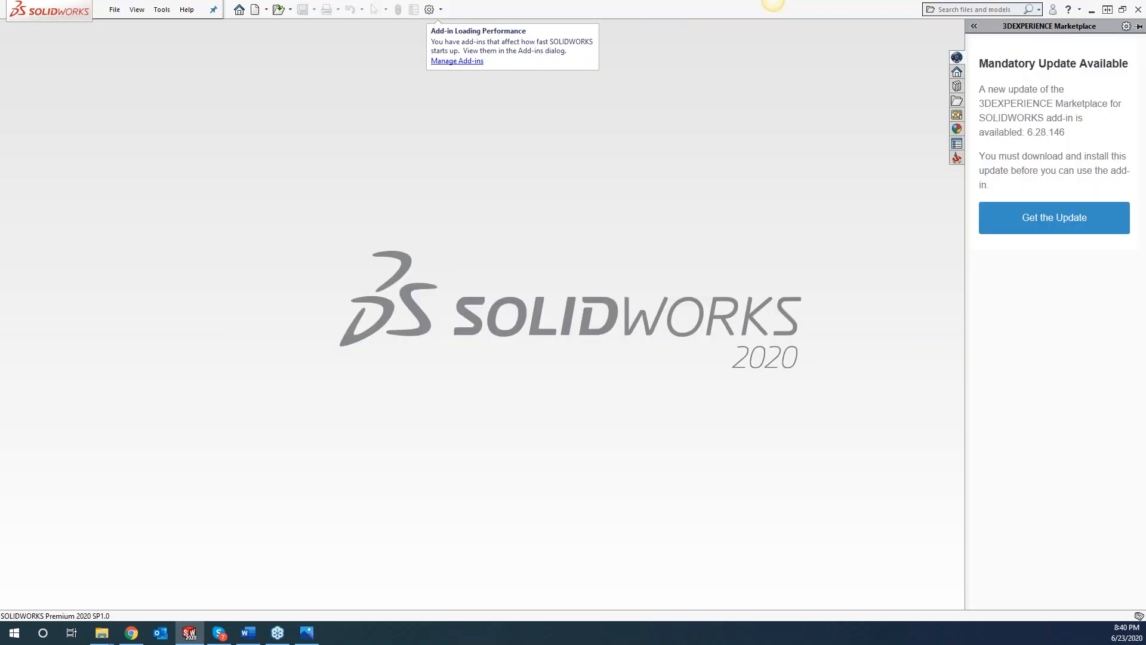
pyautogui.click(162, 10)
pyautogui.moveTo(186, 60)
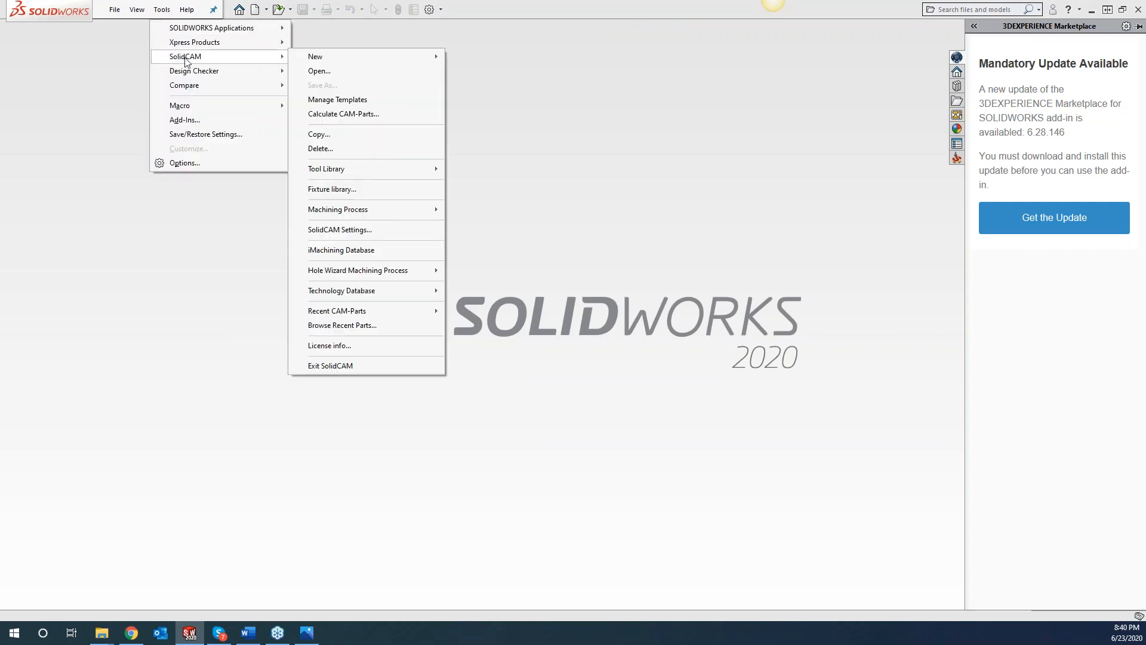
pyautogui.moveTo(370, 311)
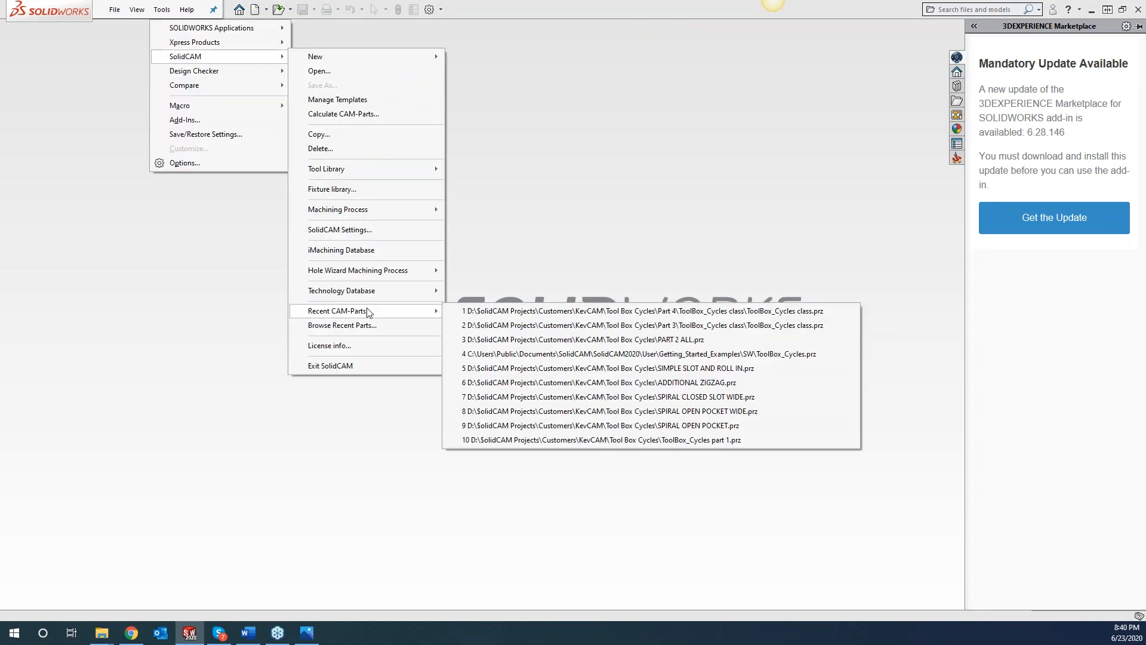
pyautogui.click(478, 311)
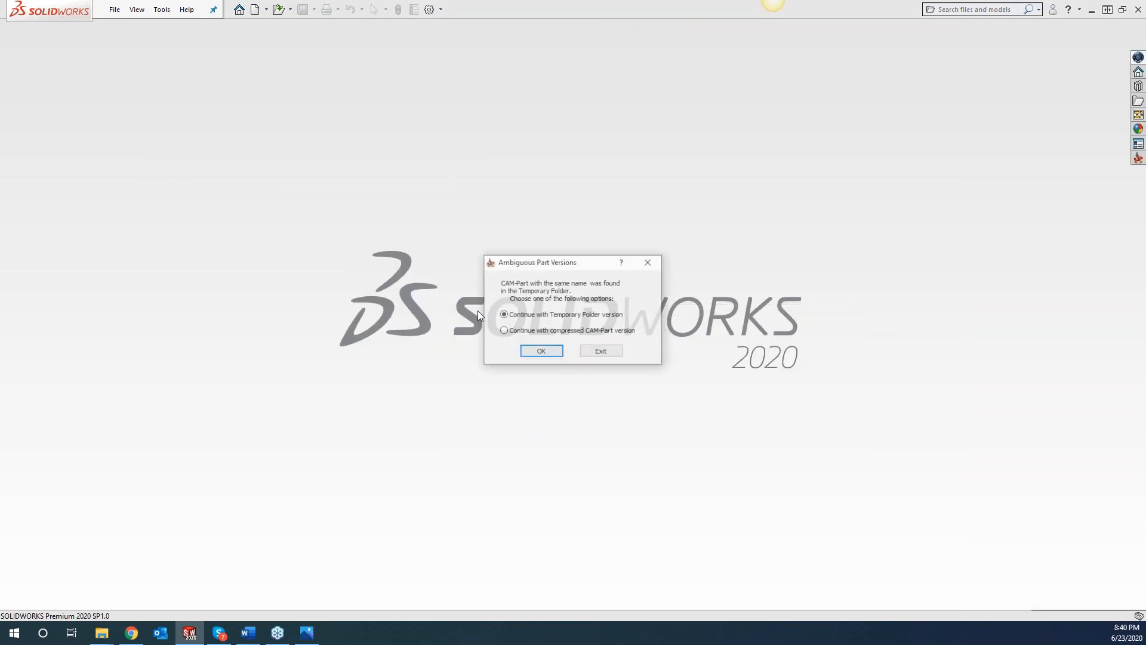
pyautogui.click(537, 354)
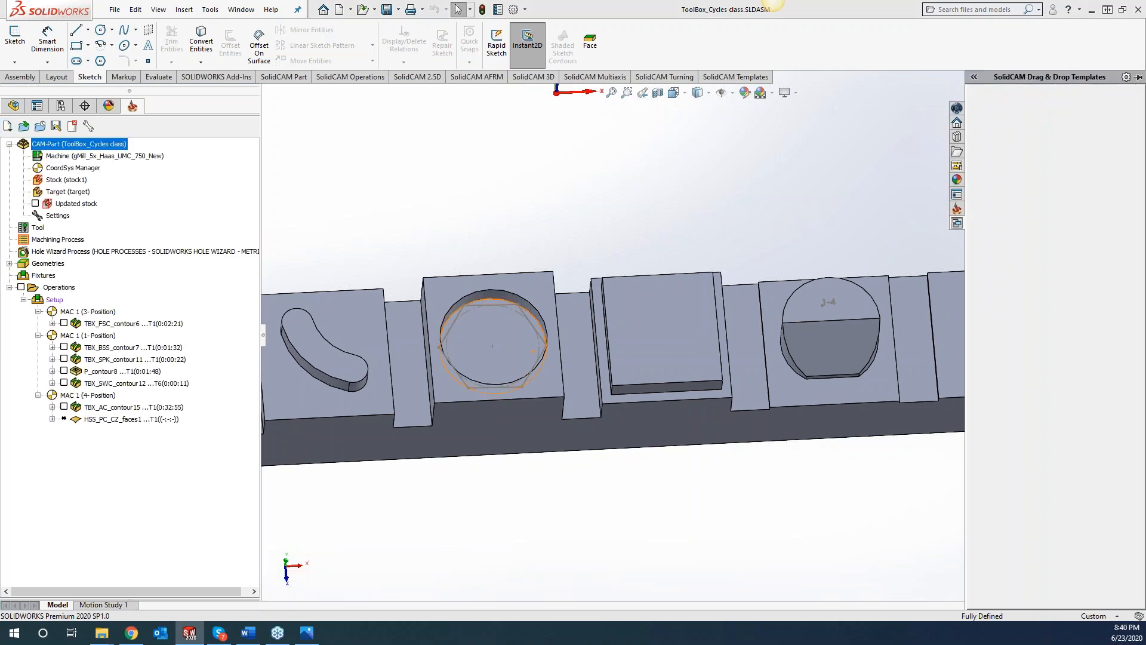
# Start opening another CAM-Part and browse drive C to the SolidCAM folder under Users, Public, Public Documents
pyautogui.click(210, 10)
pyautogui.moveTo(241, 69)
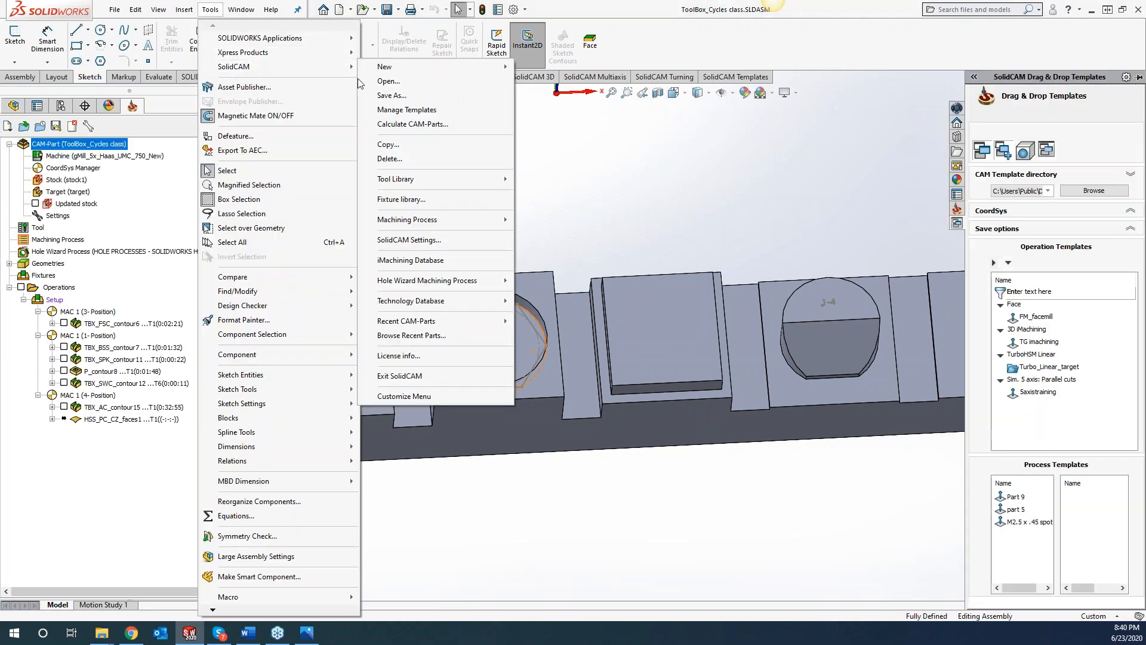
pyautogui.click(384, 84)
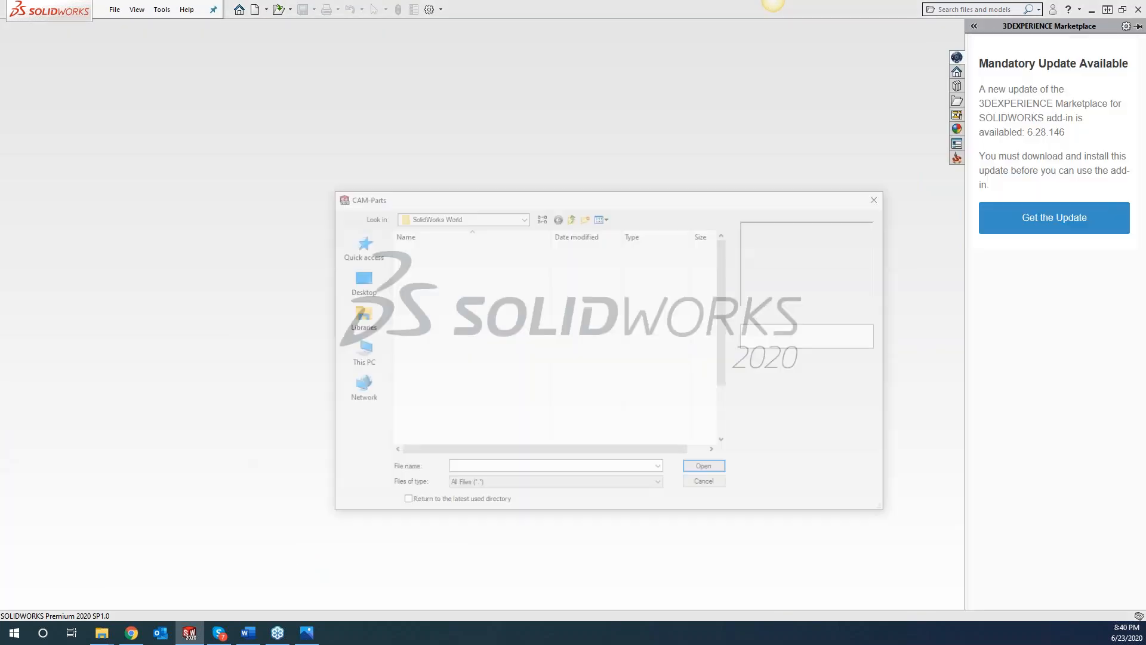
pyautogui.click(364, 355)
pyautogui.doubleClick(471, 401)
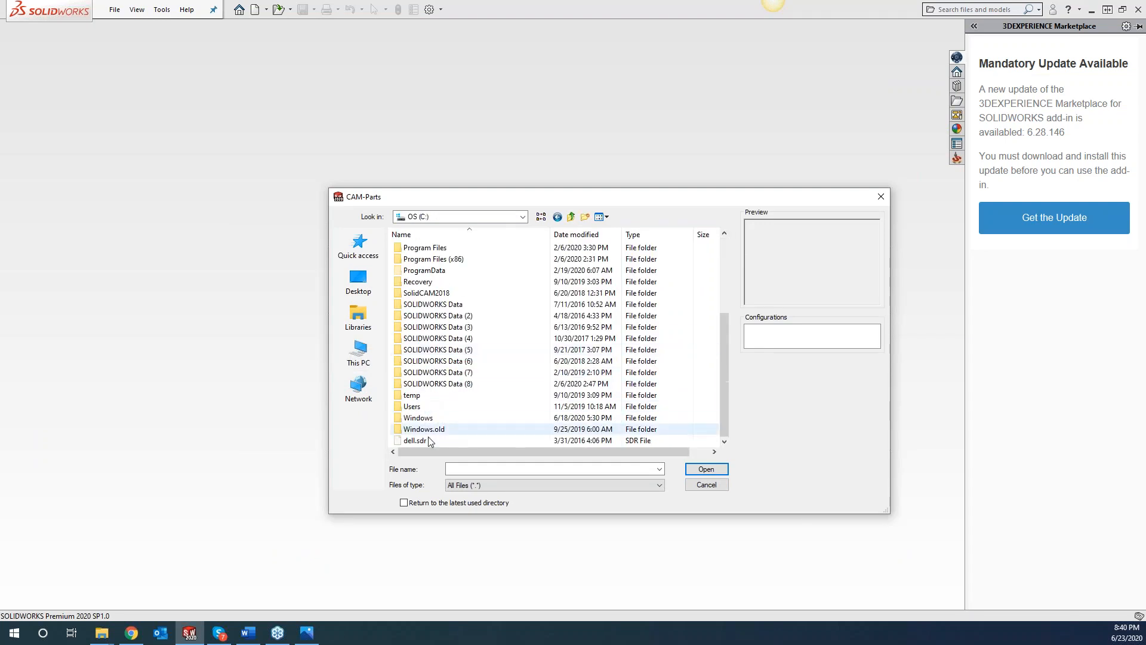
pyautogui.doubleClick(411, 406)
pyautogui.doubleClick(411, 270)
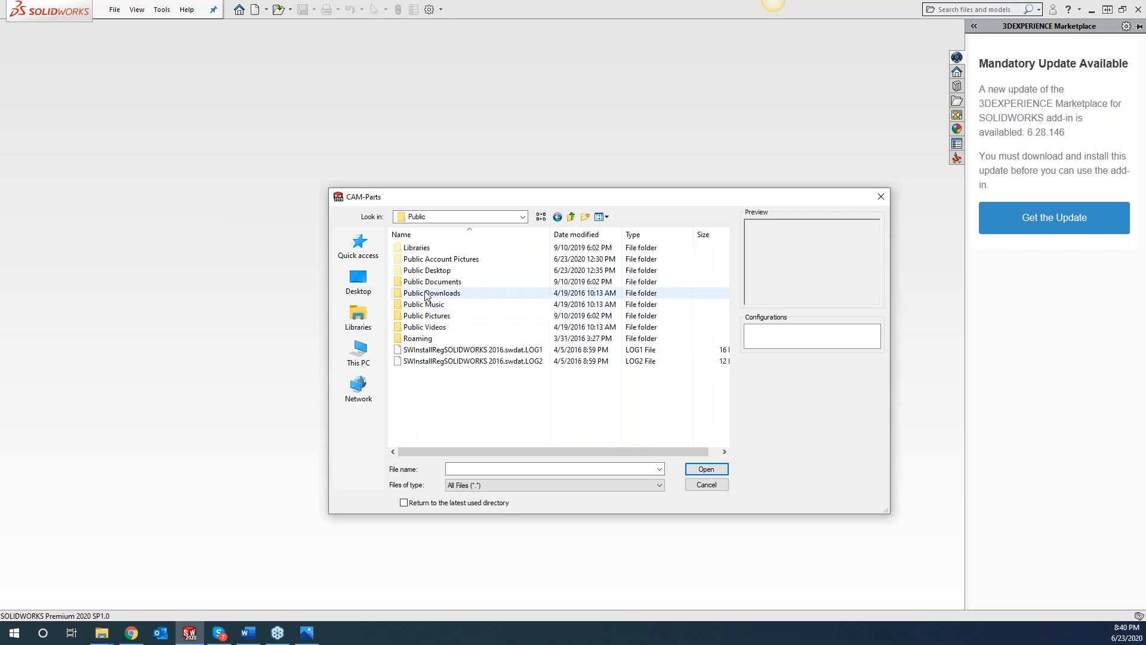
pyautogui.doubleClick(425, 282)
pyautogui.doubleClick(425, 271)
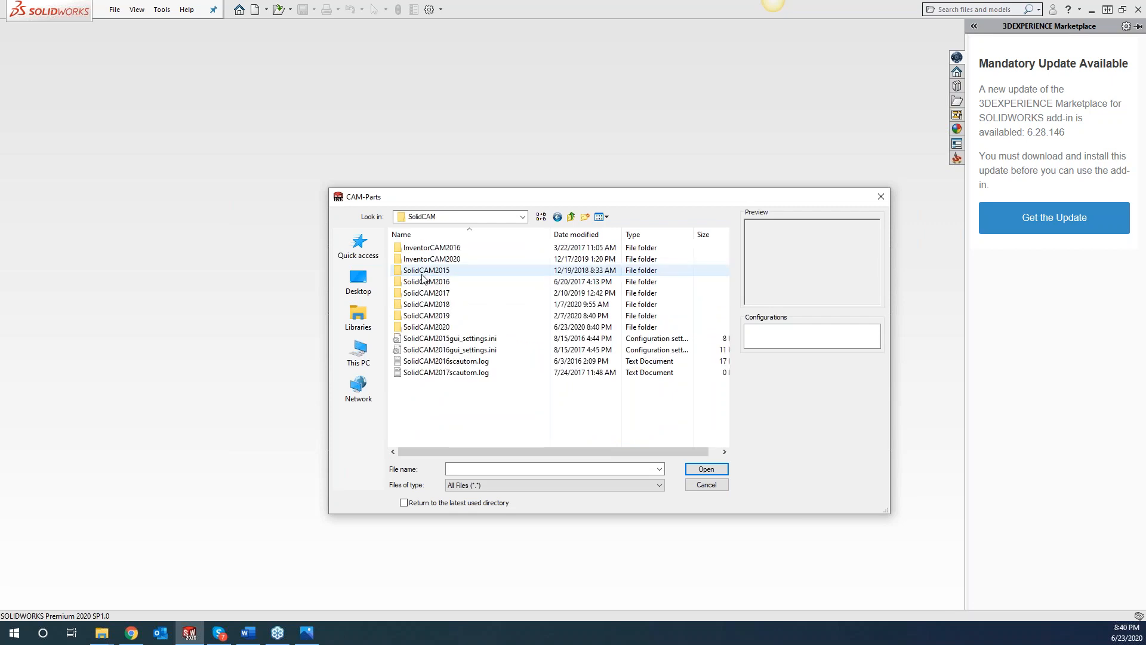
# Preview ToolBox_Cycles.prz in the SolidCAM2020 User\Getting_Started_Examples\SW folder, and close the file browser without opening it
pyautogui.doubleClick(422, 327)
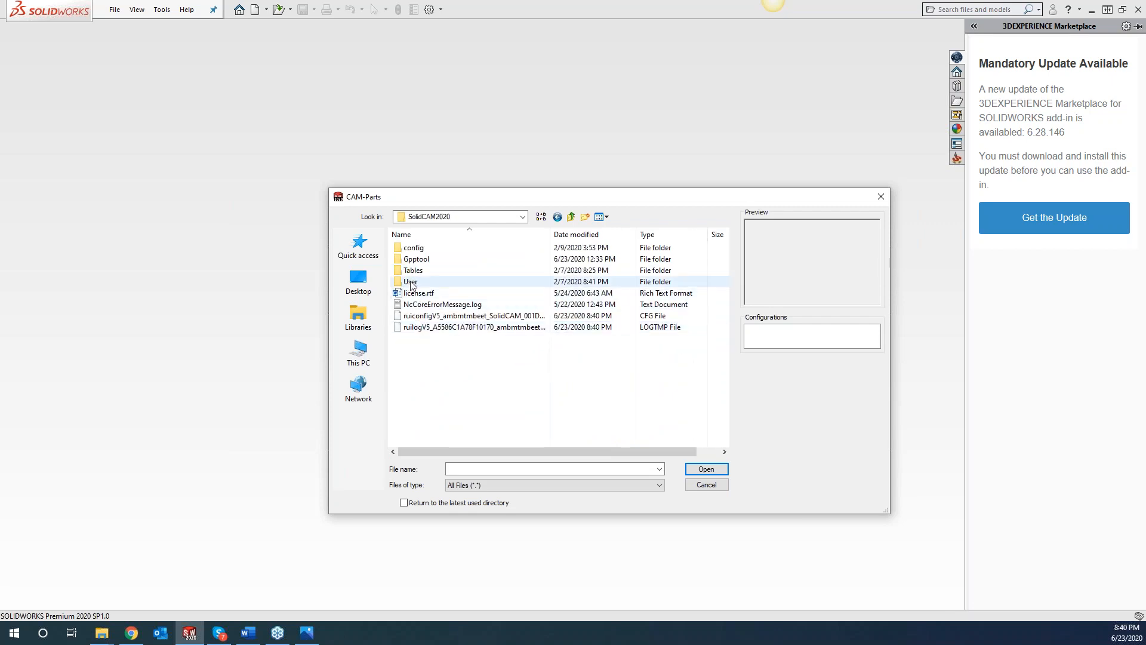
pyautogui.doubleClick(411, 282)
pyautogui.doubleClick(409, 248)
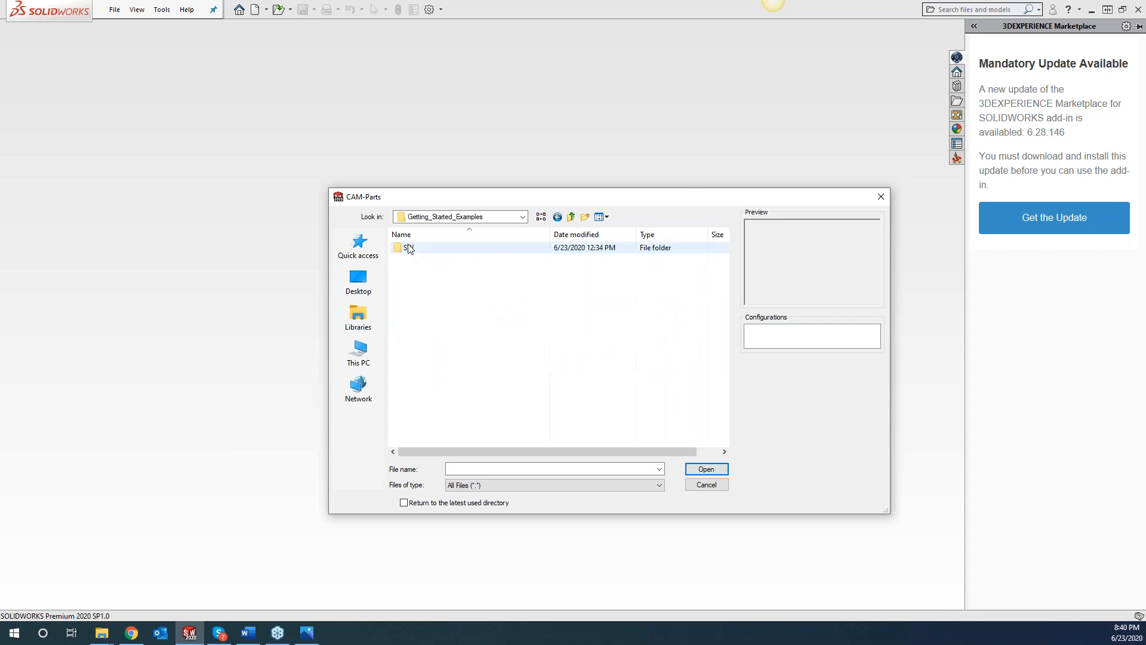
pyautogui.doubleClick(409, 247)
pyautogui.scroll(-4, 476, 440)
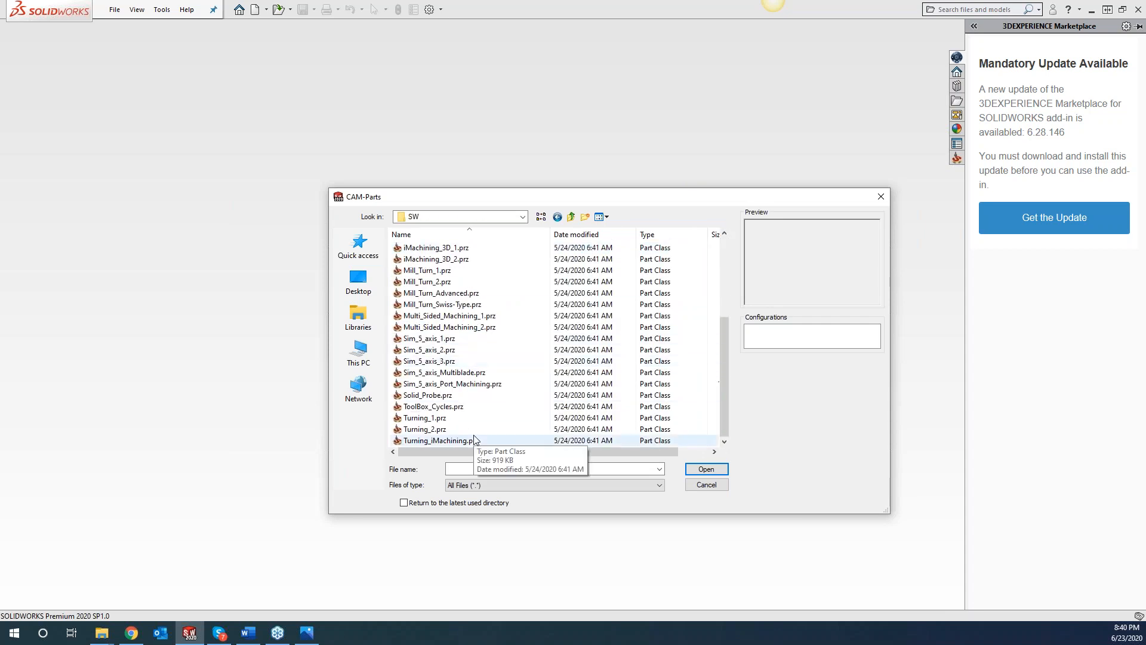
pyautogui.click(415, 411)
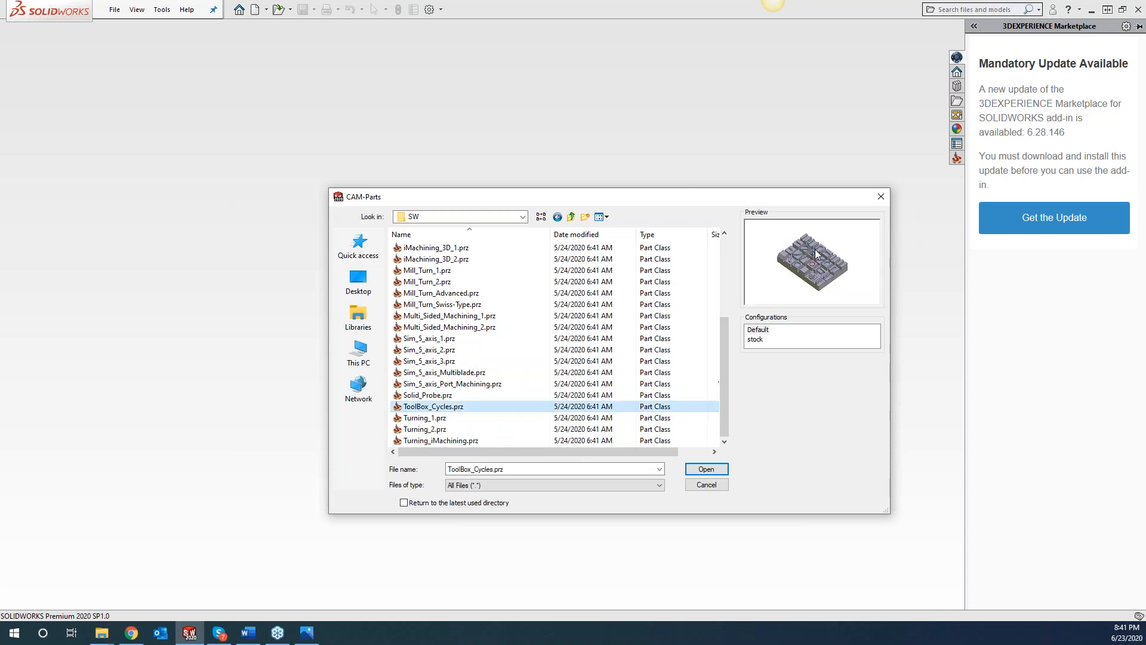
pyautogui.click(881, 196)
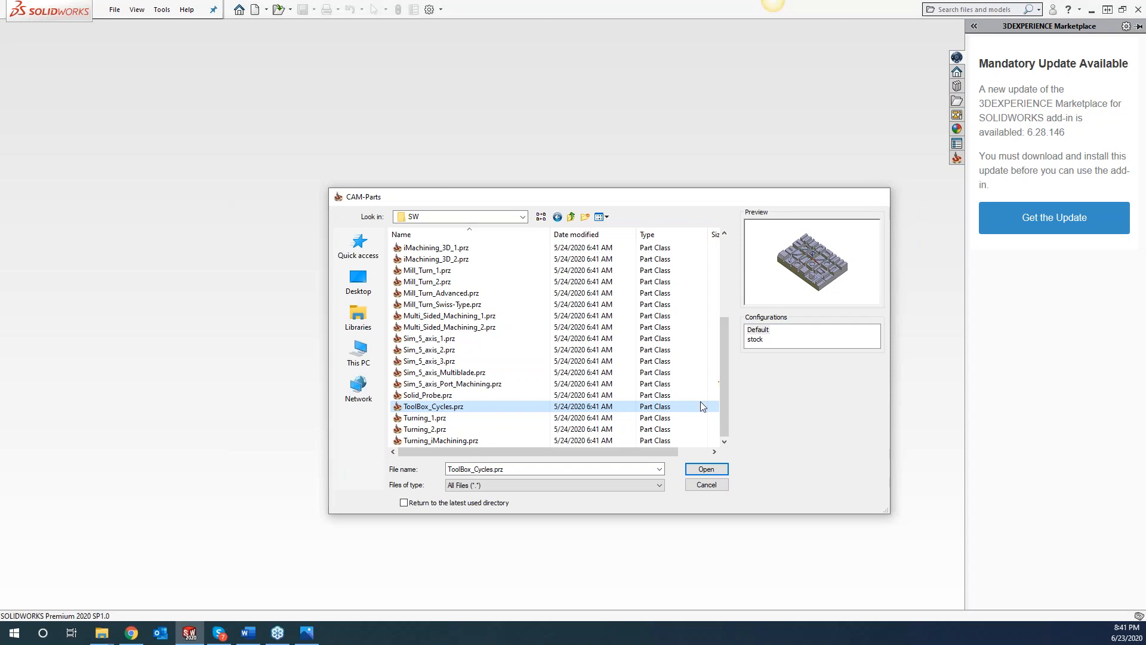
# Reopen the Part 4 ToolBox_Cycles class CAM-Part from the recent CAM-Parts
pyautogui.click(162, 10)
pyautogui.moveTo(185, 60)
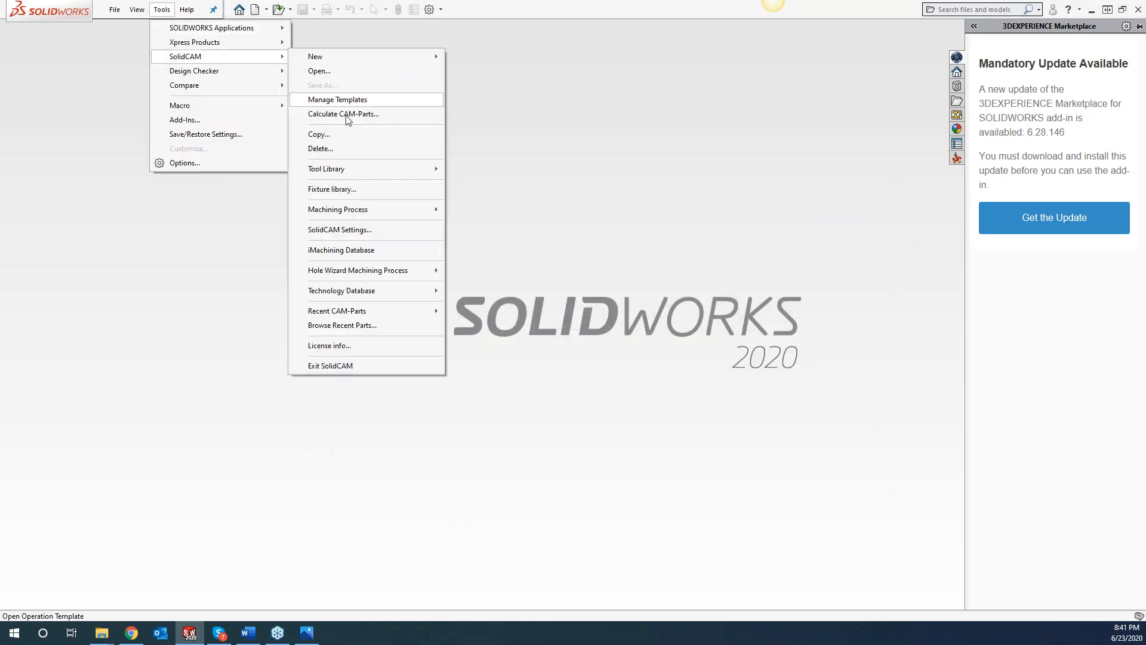
pyautogui.moveTo(418, 310)
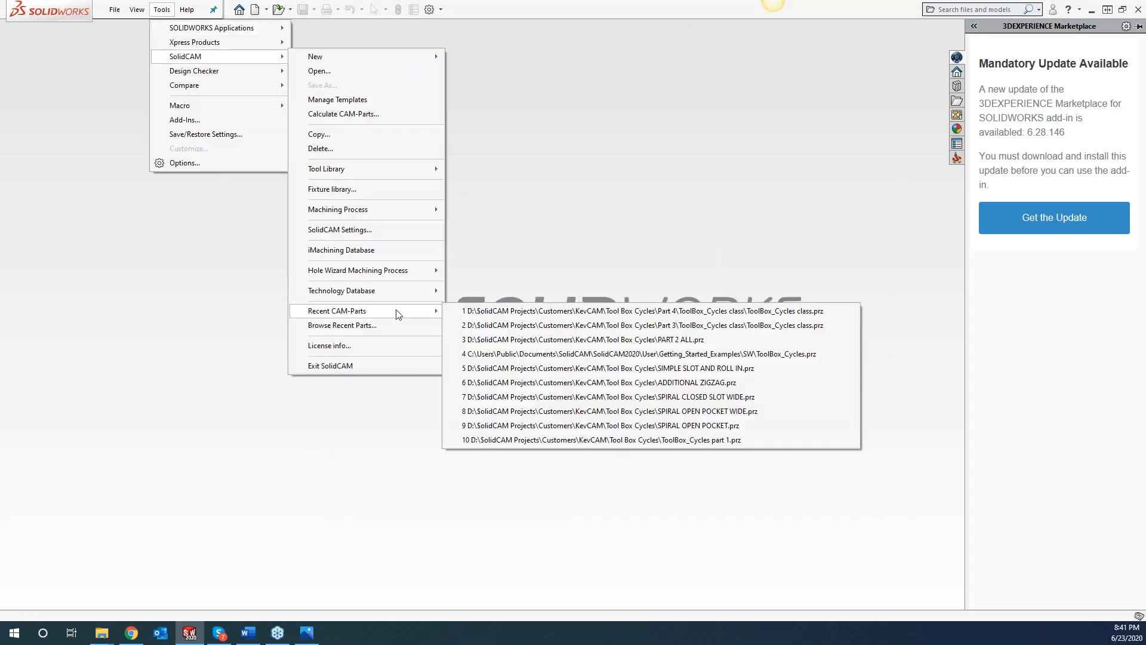
pyautogui.click(472, 311)
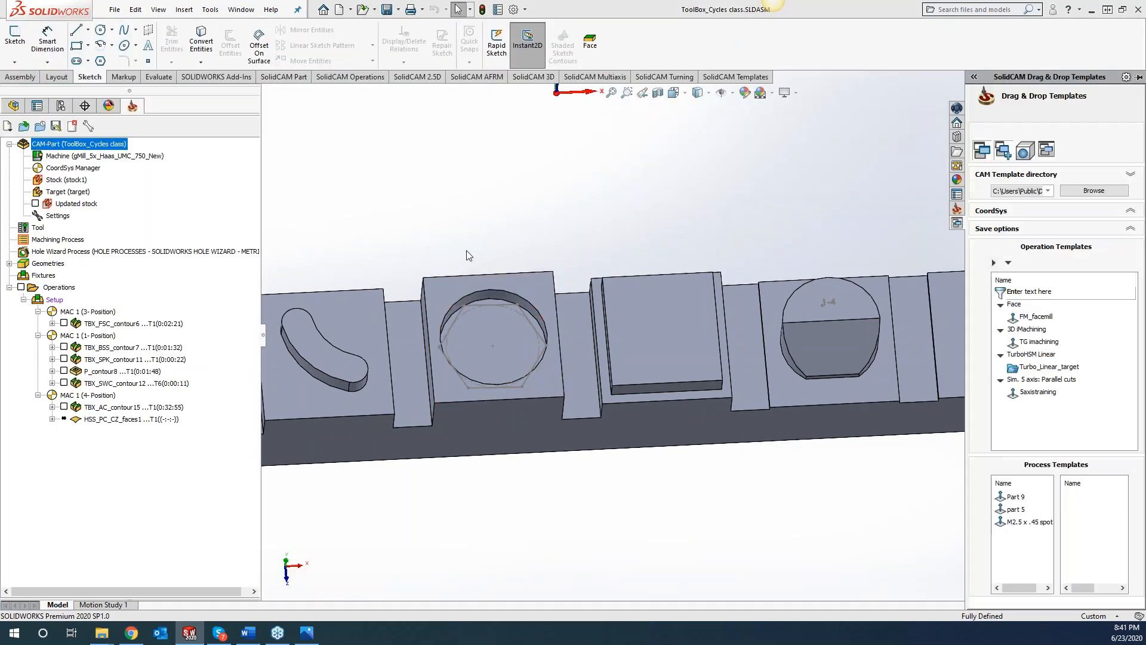
# Start a new ToolBox cycles operation for the thin wall at the end of the part, using Thin Wall Machining technology
pyautogui.scroll(7, 709, 366)
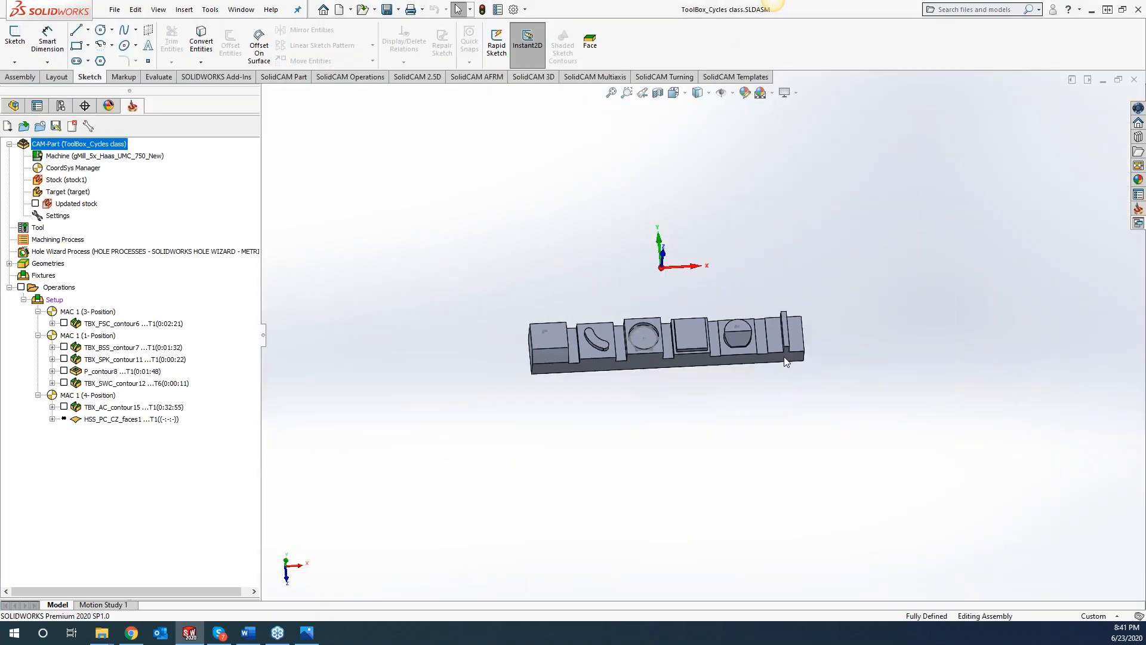
pyautogui.scroll(-5, 781, 341)
pyautogui.scroll(-2, 768, 336)
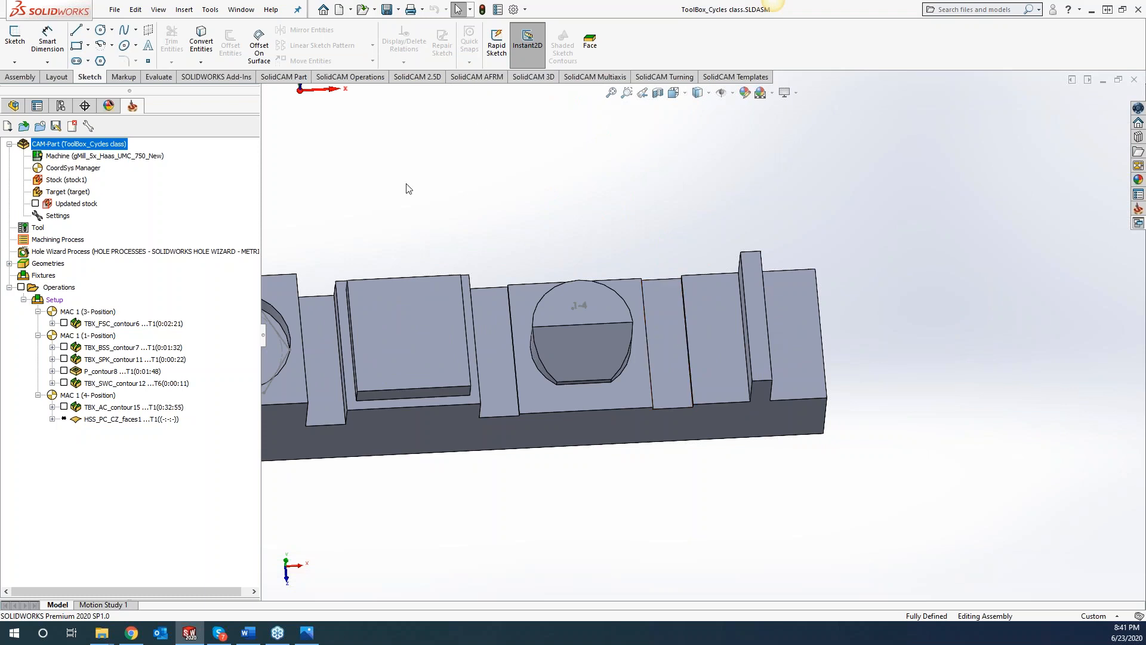
pyautogui.click(418, 77)
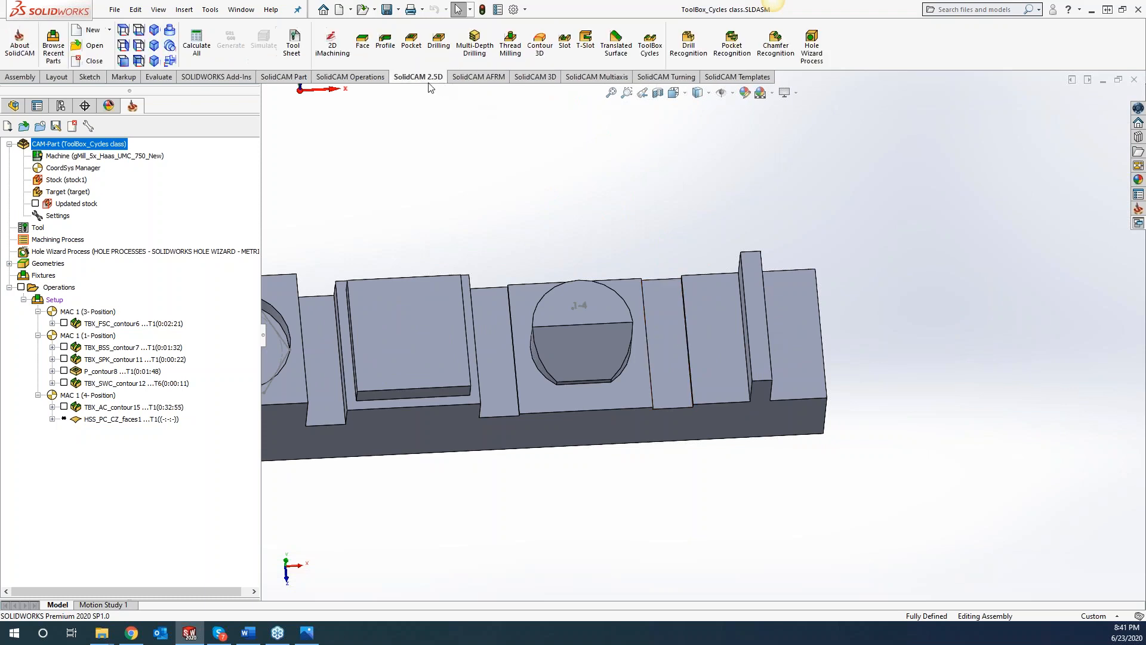
pyautogui.click(650, 41)
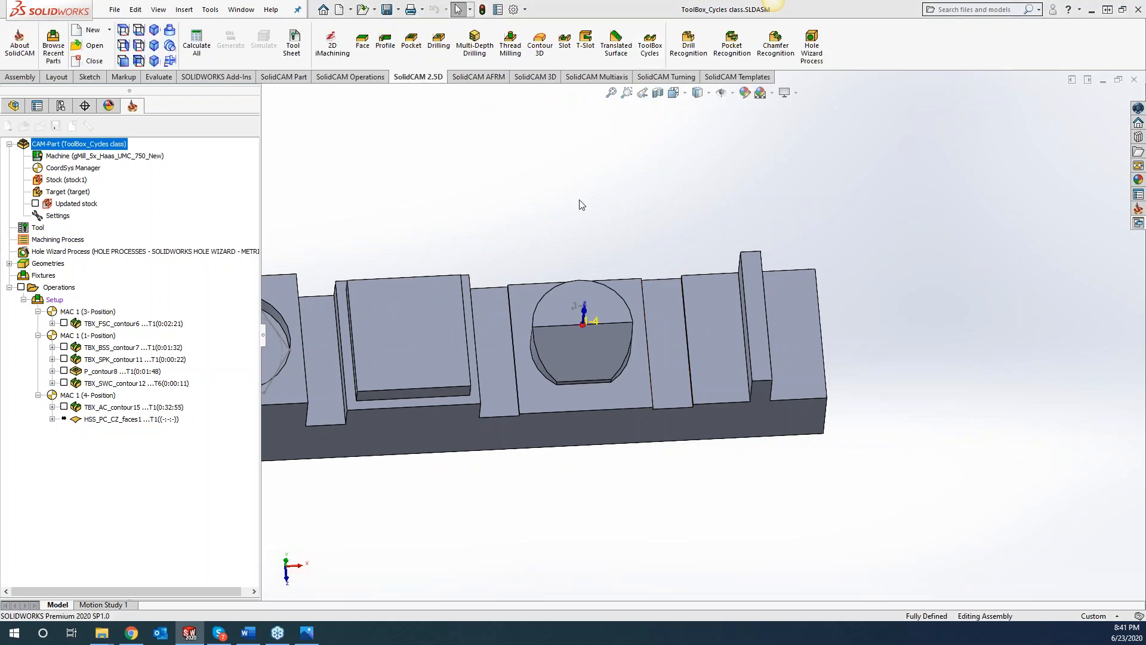
pyautogui.click(351, 160)
pyautogui.click(347, 171)
pyautogui.click(189, 126)
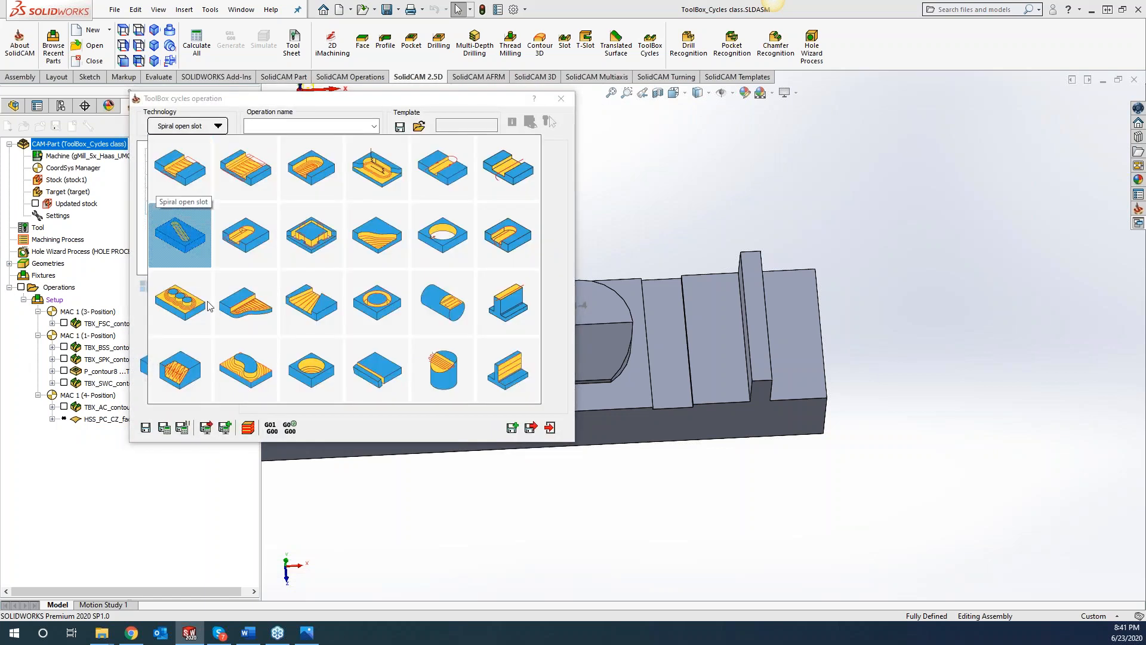
pyautogui.click(511, 373)
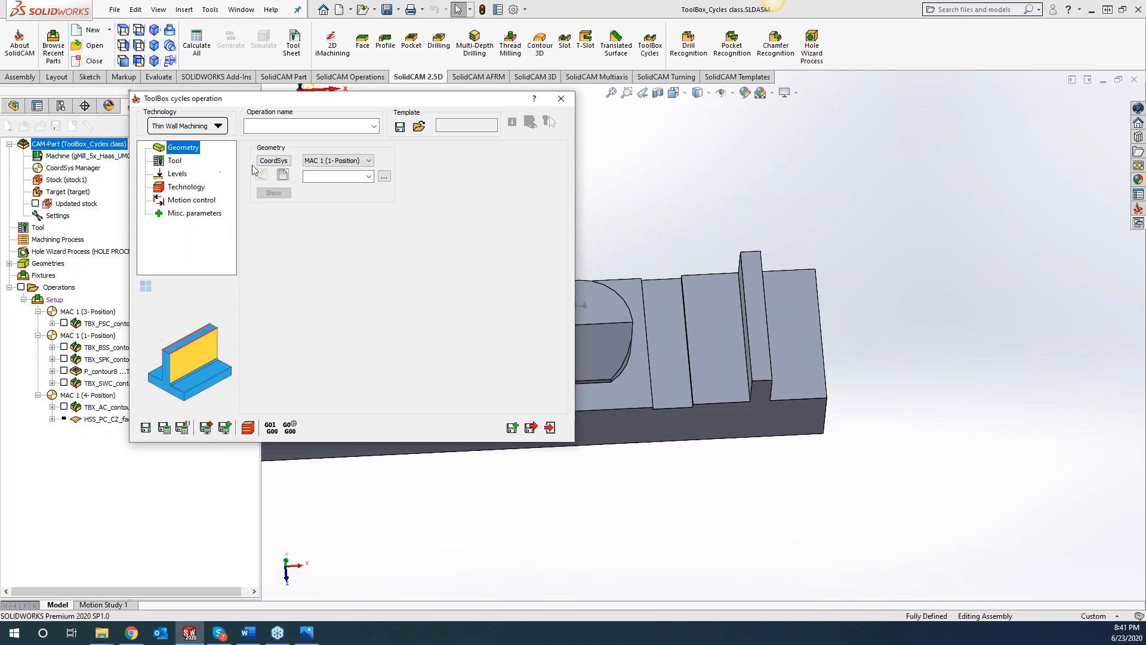
# Define new flat geometry contour18 by chaining the two long top edges of the thin wall
pyautogui.click(284, 177)
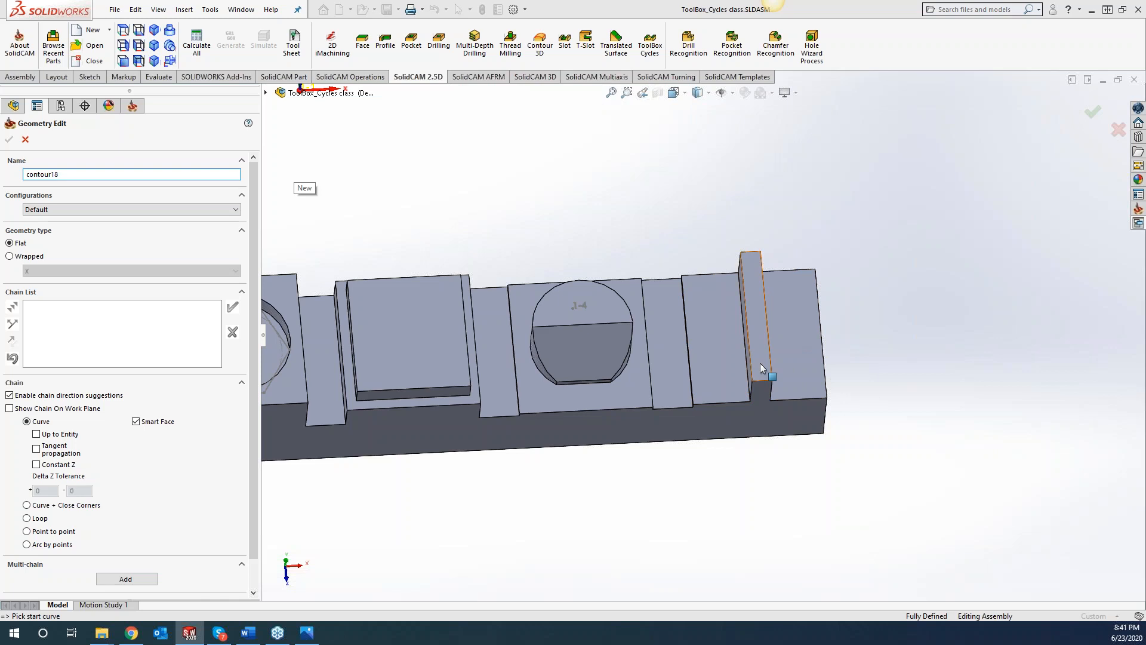
pyautogui.click(747, 322)
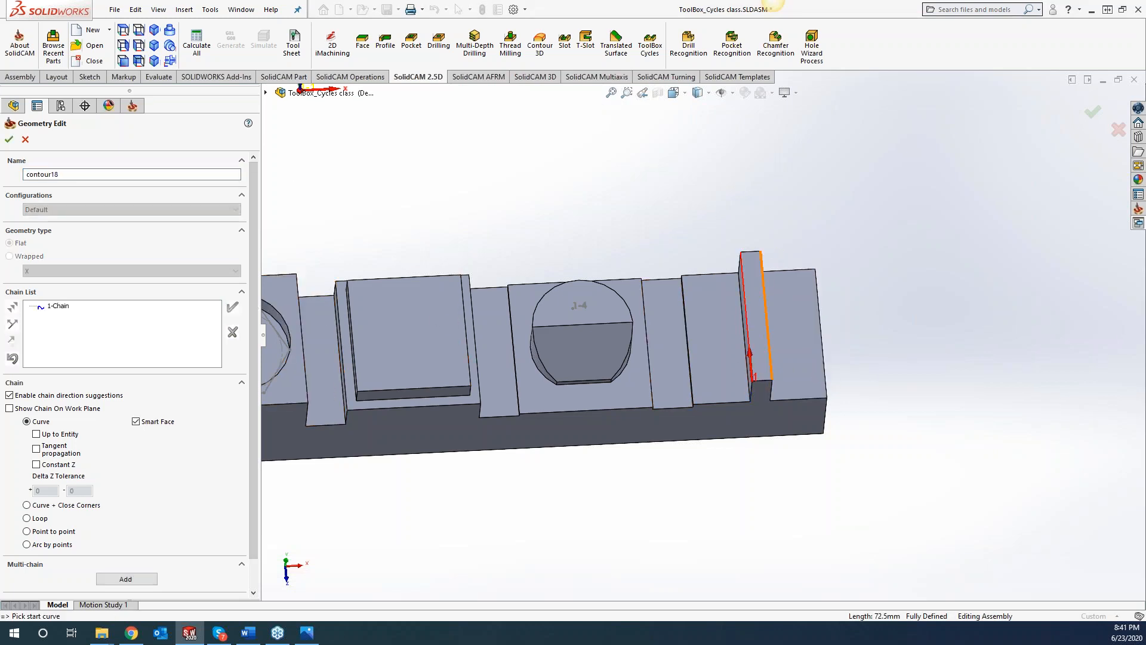
pyautogui.click(770, 367)
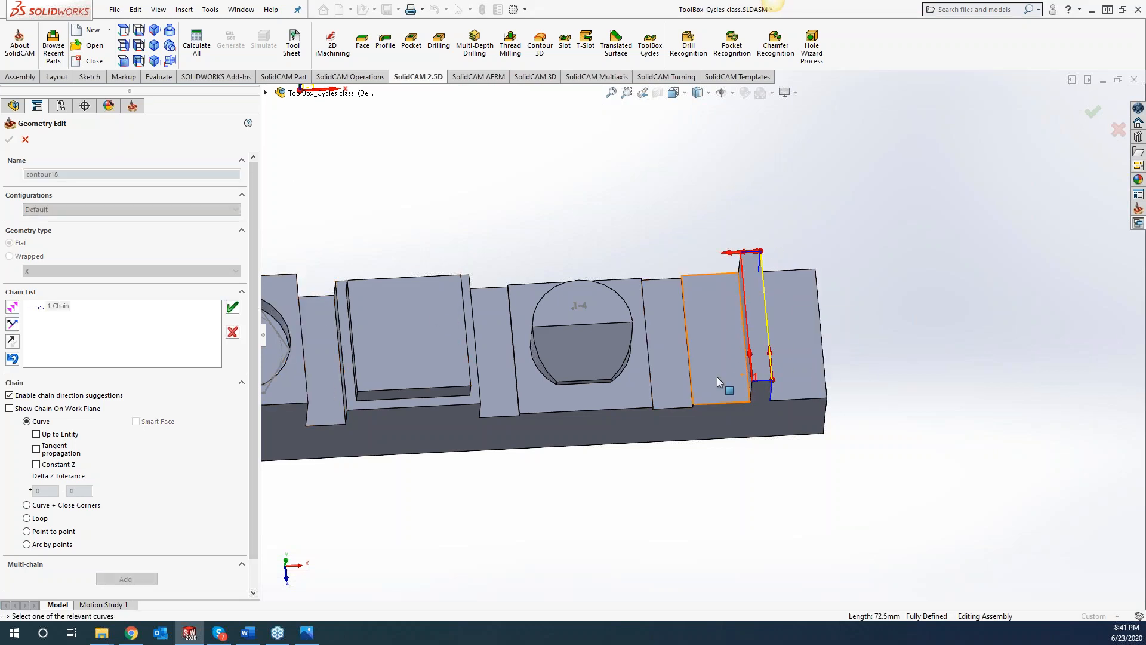
pyautogui.click(232, 307)
pyautogui.click(14, 140)
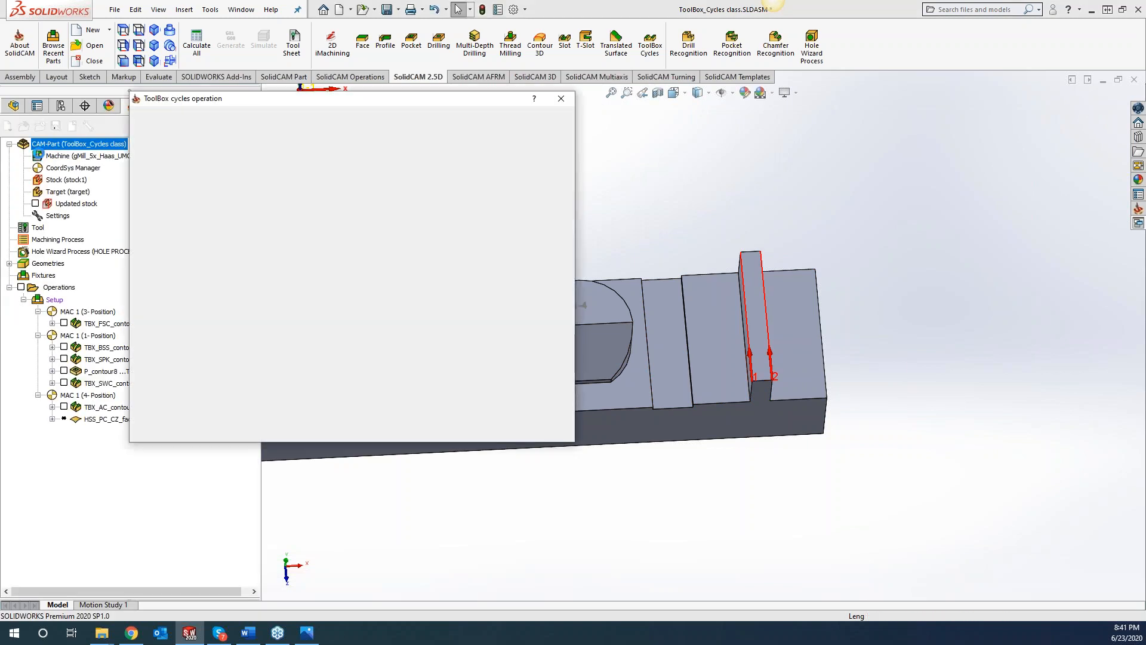
# Assign tool 1, the 10 mm end mill, to the thin wall operation
pyautogui.click(173, 161)
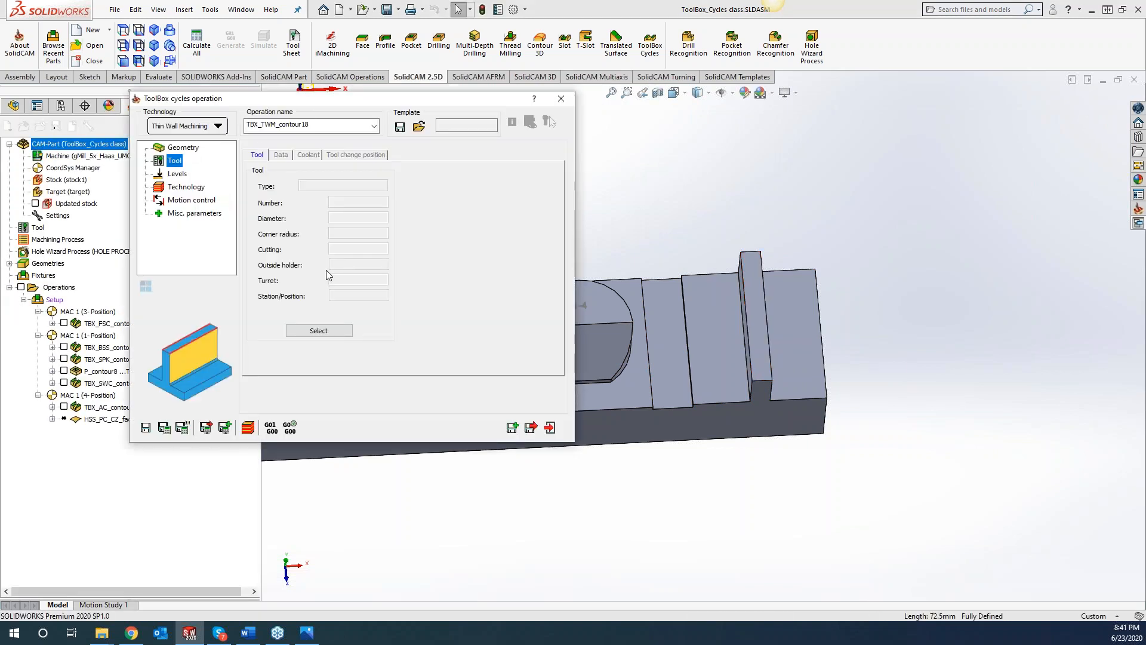
pyautogui.click(318, 331)
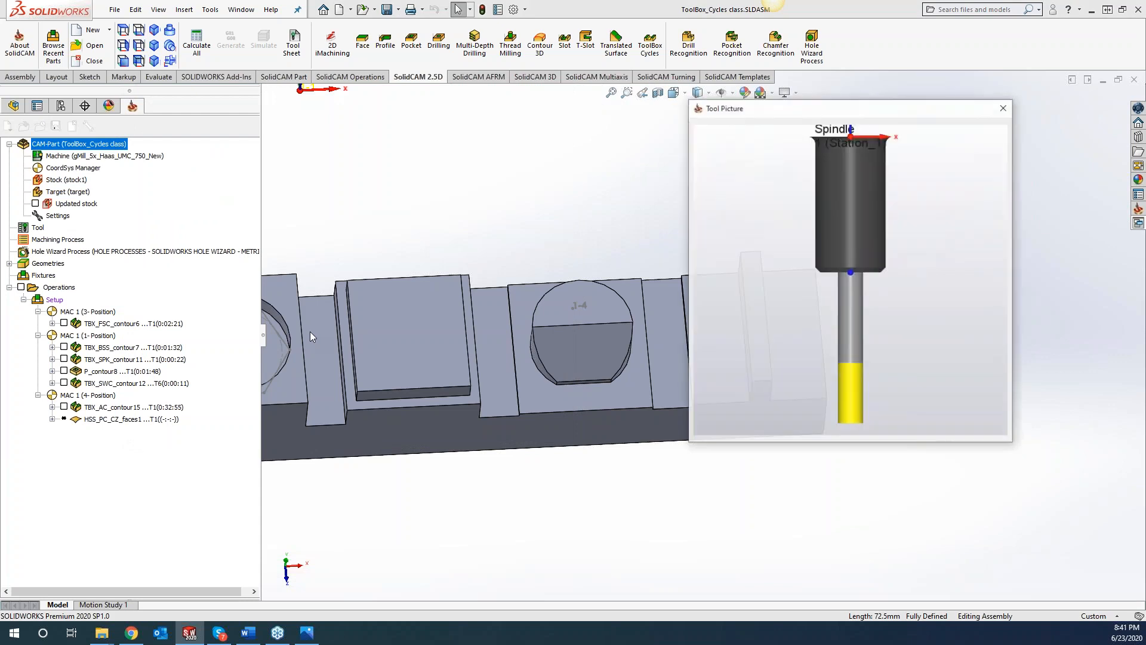
pyautogui.click(435, 397)
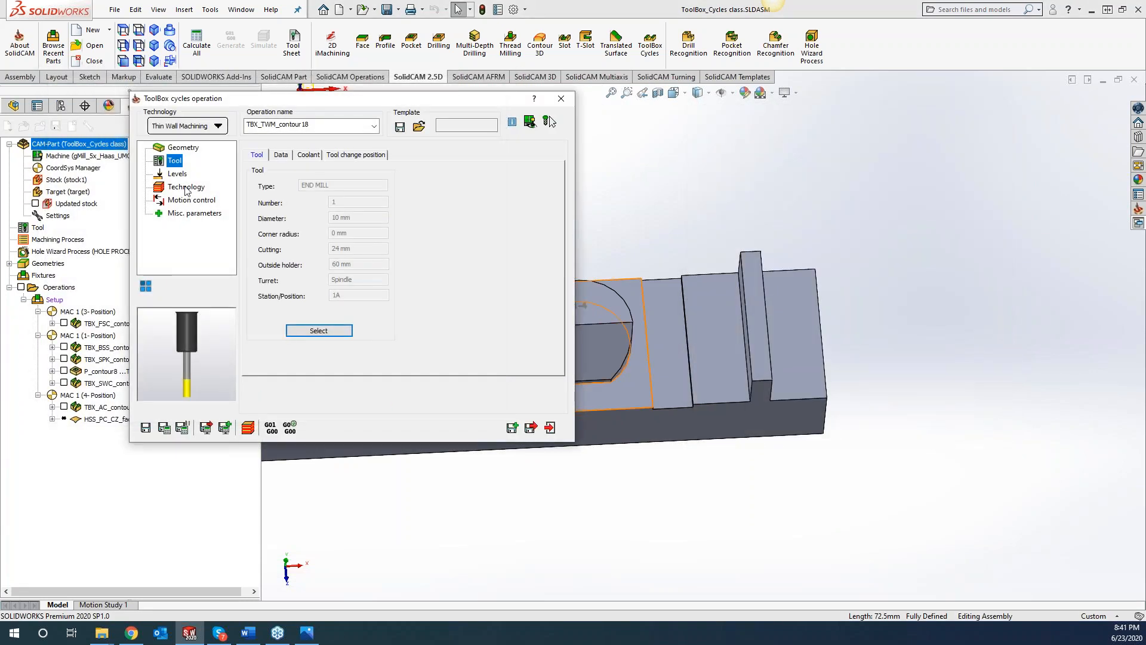
# Pick the floor face beside the thin wall as the milling depth, and save and calculate the operation with Alternating steps roughing
pyautogui.click(177, 174)
pyautogui.click(291, 275)
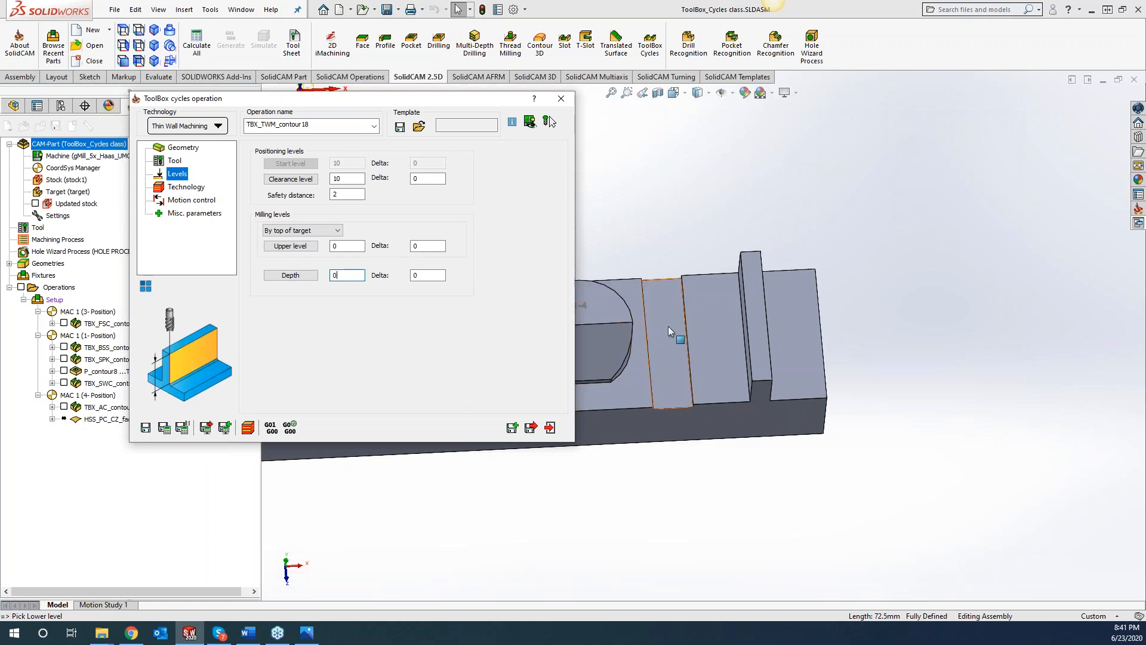
pyautogui.click(794, 352)
pyautogui.click(187, 187)
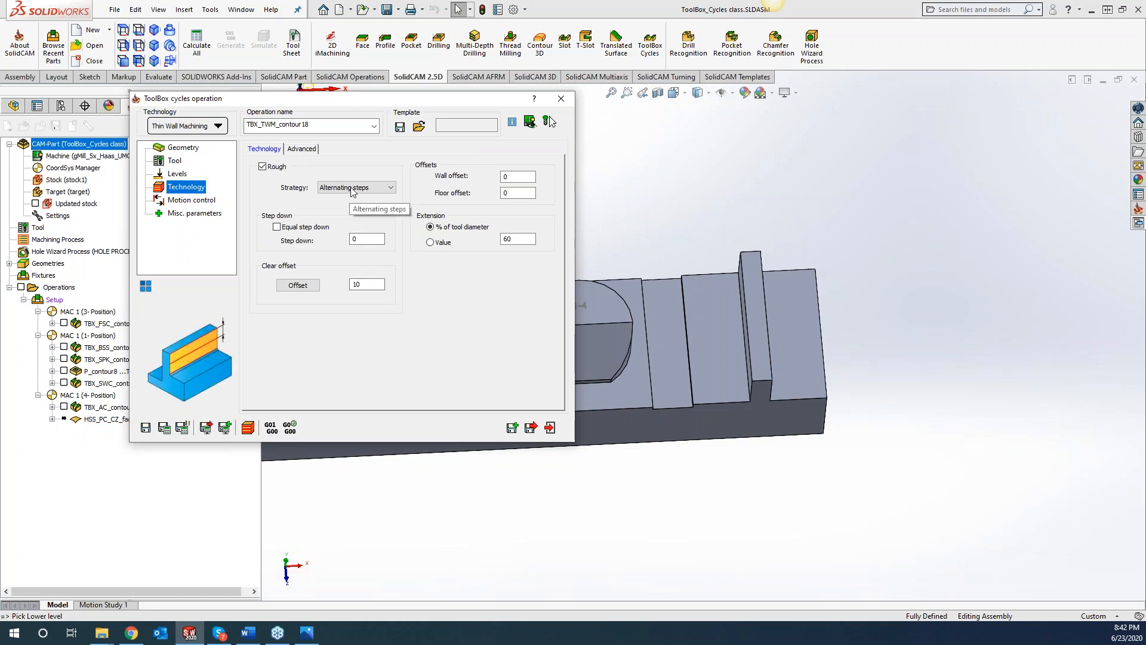
pyautogui.click(164, 427)
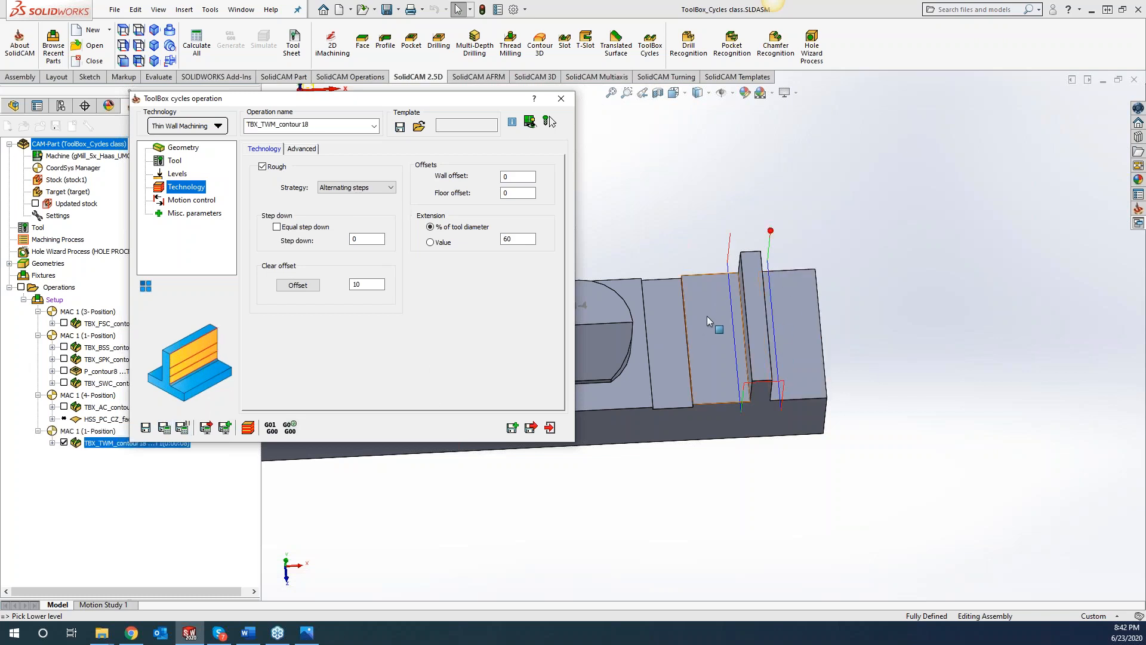
# Set the step down to 1, recalculate the operation, and examine the toolpath on both sides of the wall
pyautogui.click(373, 243)
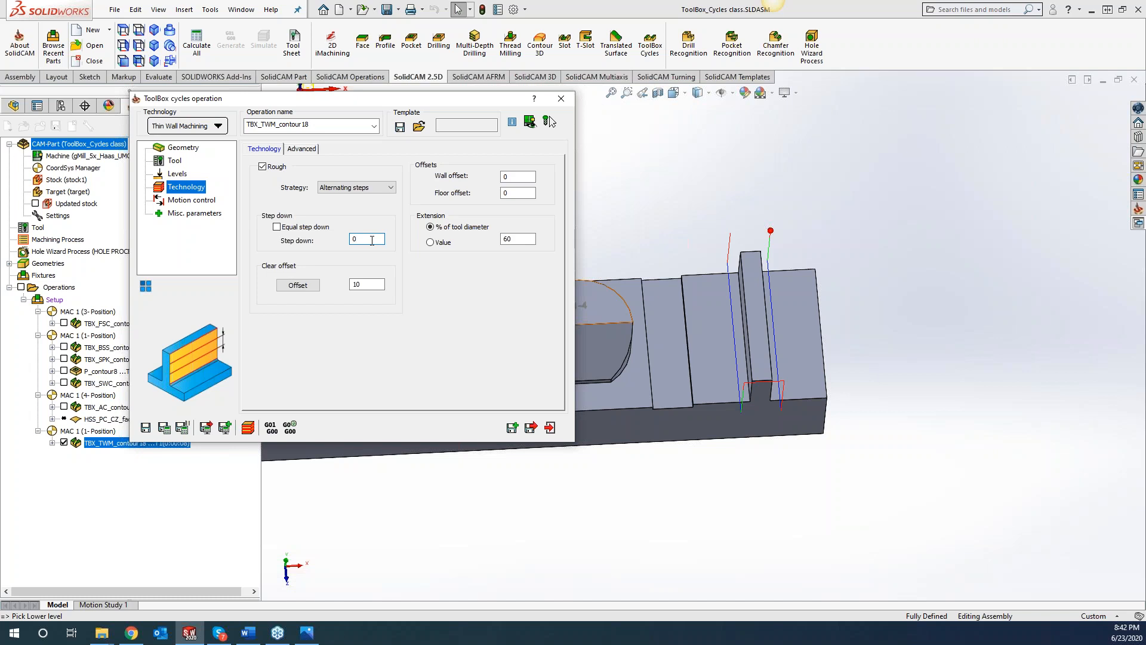
pyautogui.click(164, 428)
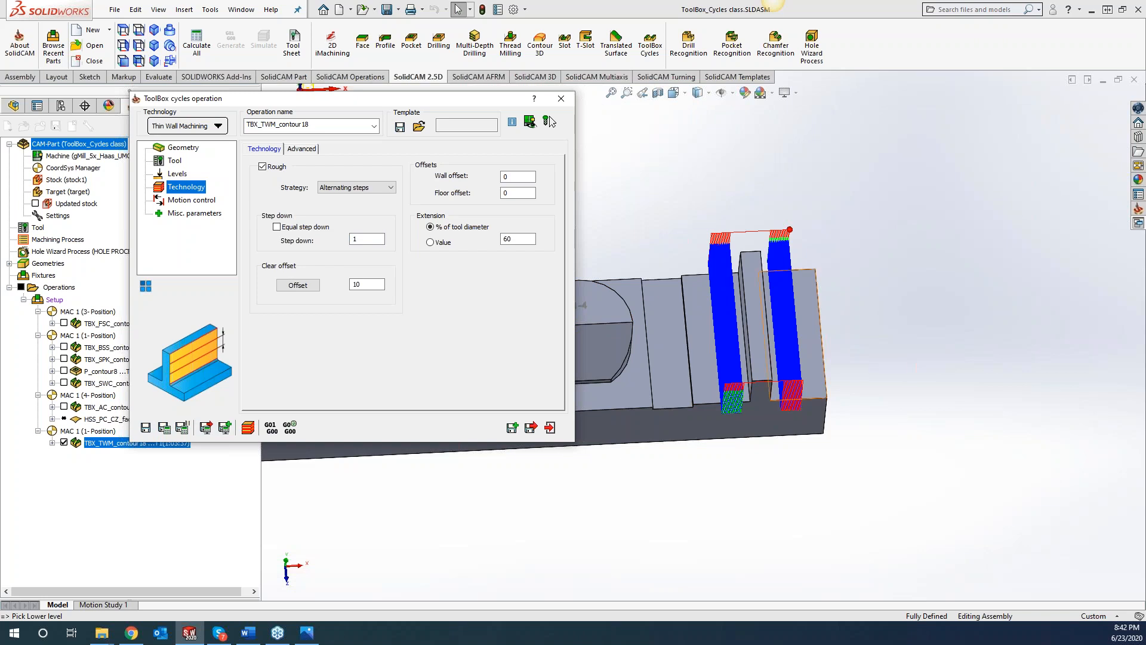
pyautogui.click(749, 323)
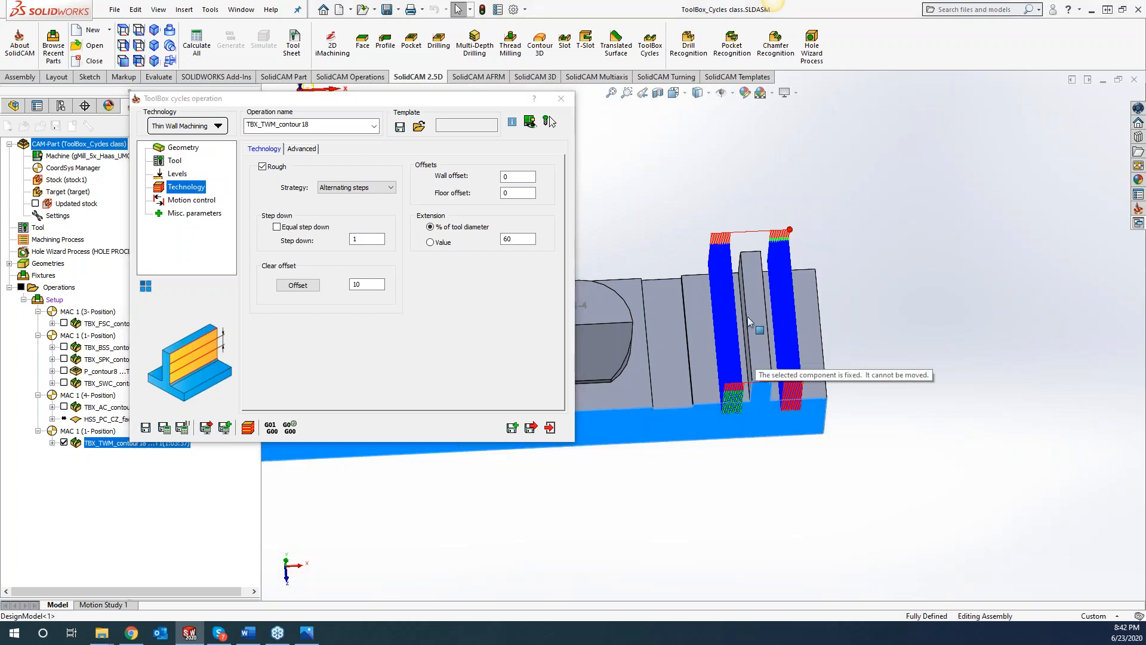
pyautogui.click(915, 433)
pyautogui.moveTo(910, 430); pyautogui.dragTo(874, 263, button='middle')
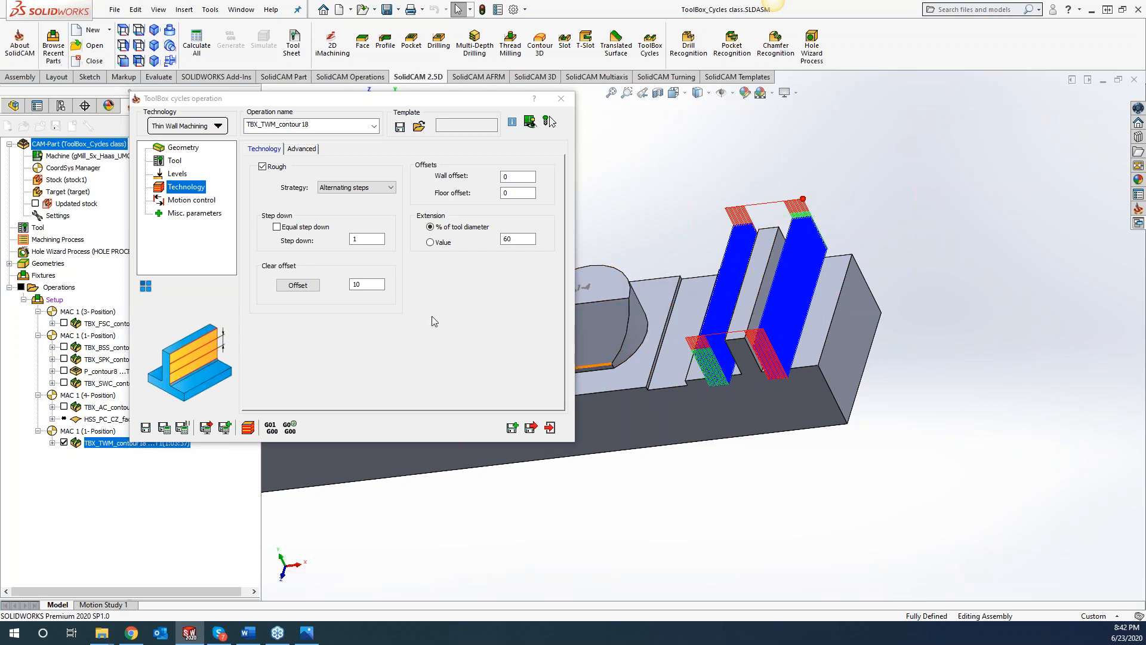
# Define a clear offset of 28.375 by picking a point on the part's outer edge, and recalculate the thin wall toolpath
pyautogui.click(300, 285)
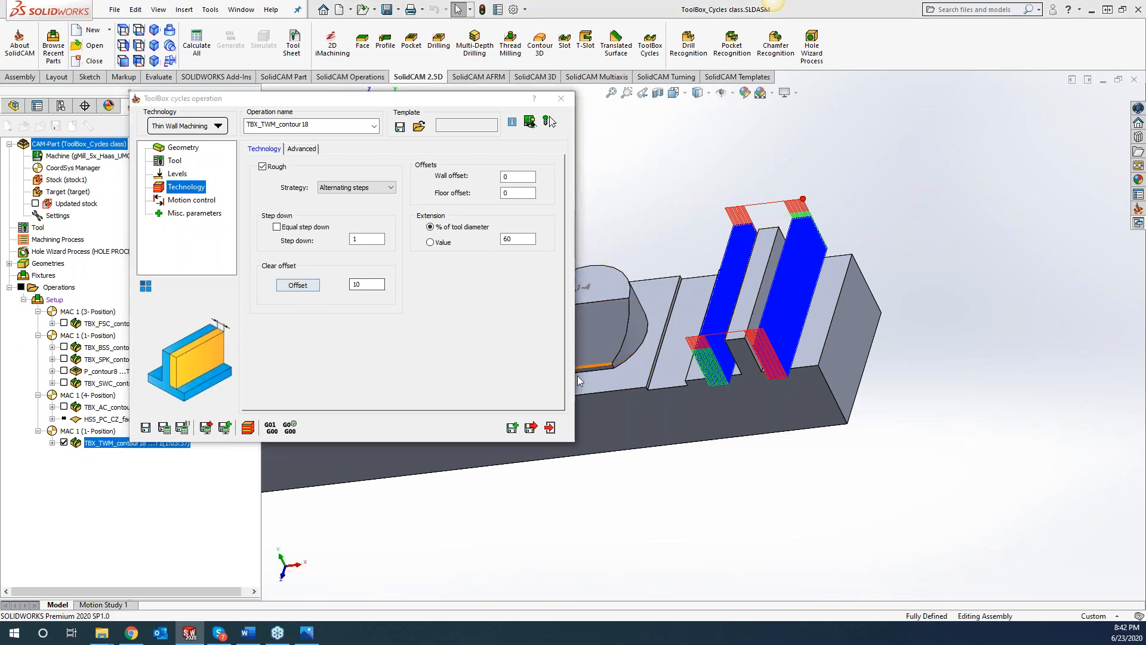
pyautogui.click(833, 316)
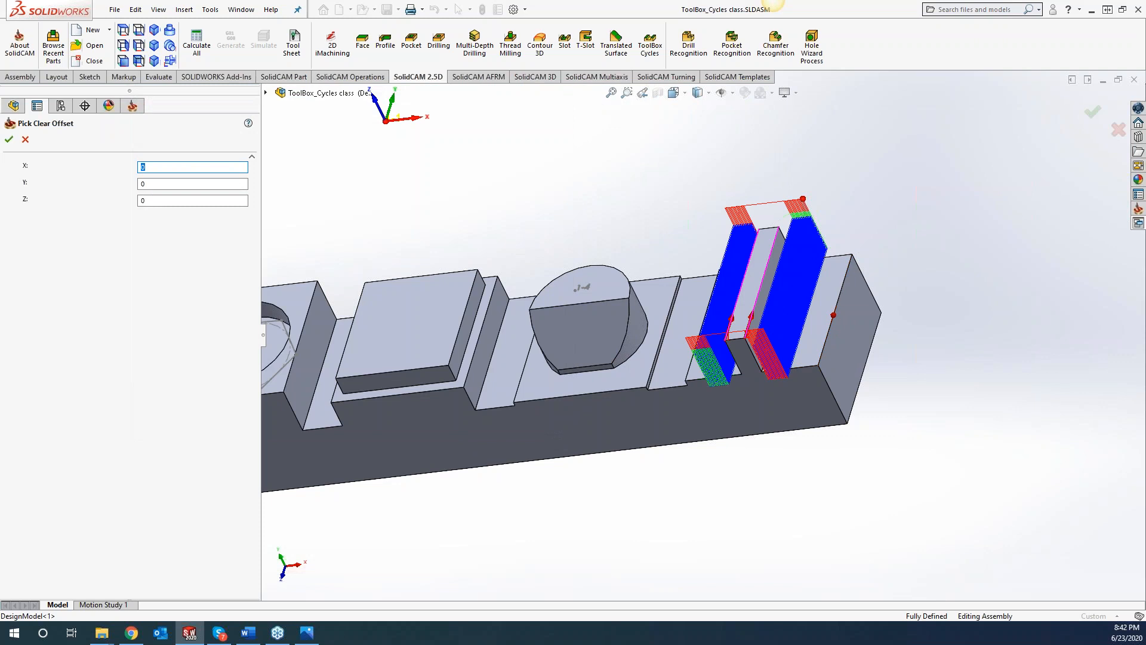
pyautogui.click(24, 140)
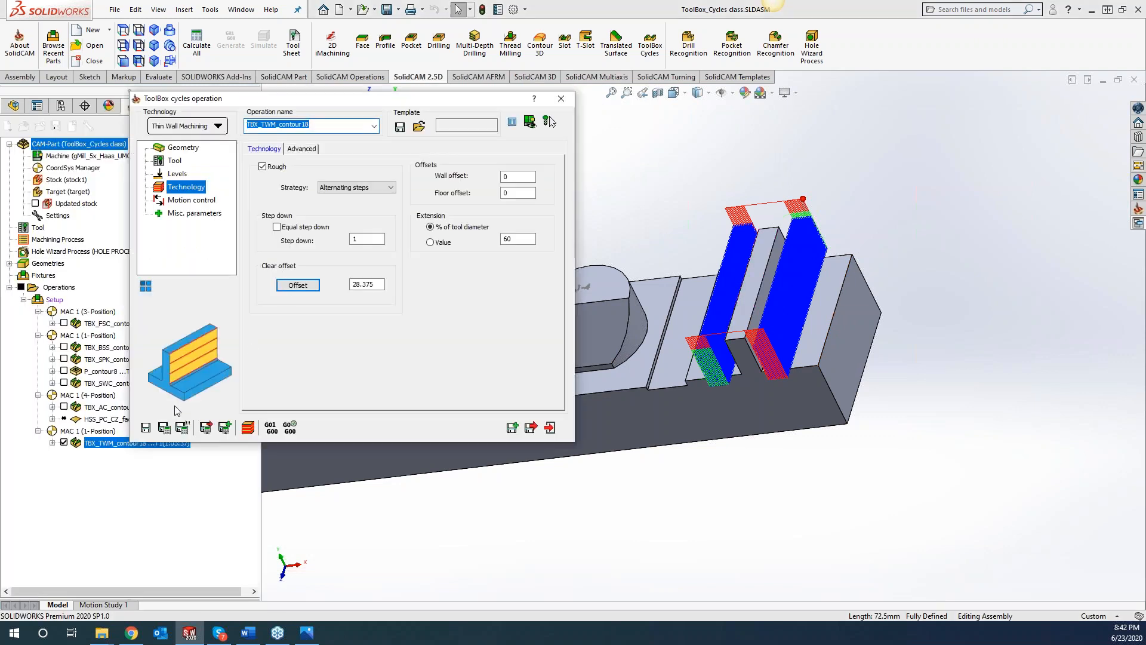
pyautogui.click(164, 426)
pyautogui.click(869, 517)
pyautogui.hotkey('ctrl', '1')
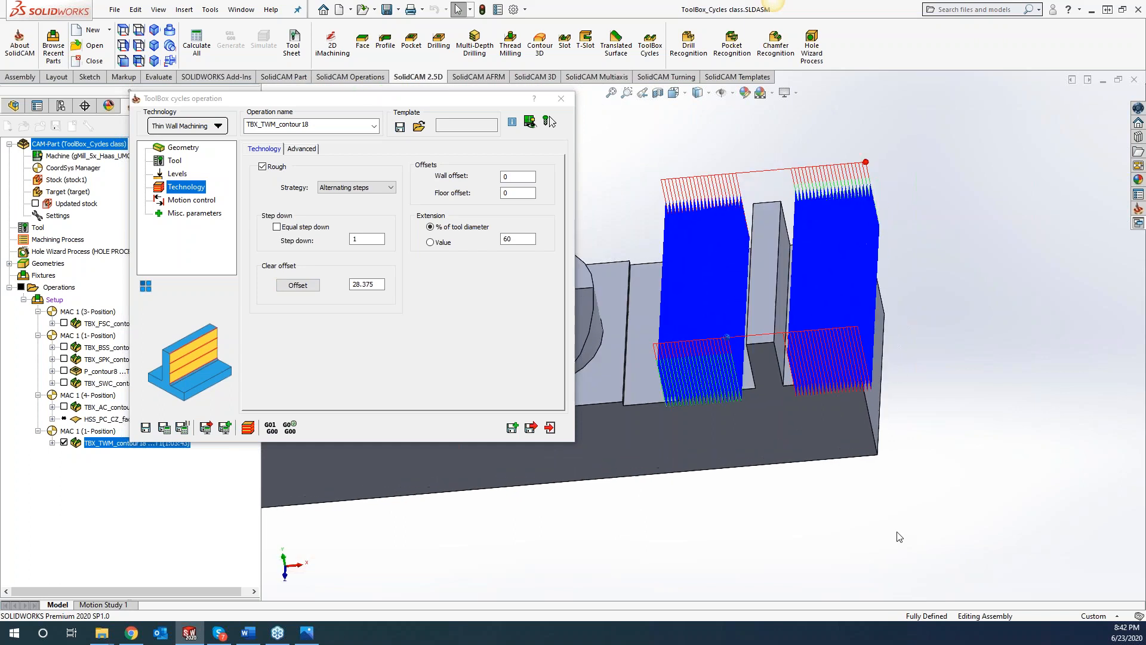
# Set the step down to 5, recalculate the operation, and examine the alternating passes from the front
pyautogui.click(354, 238)
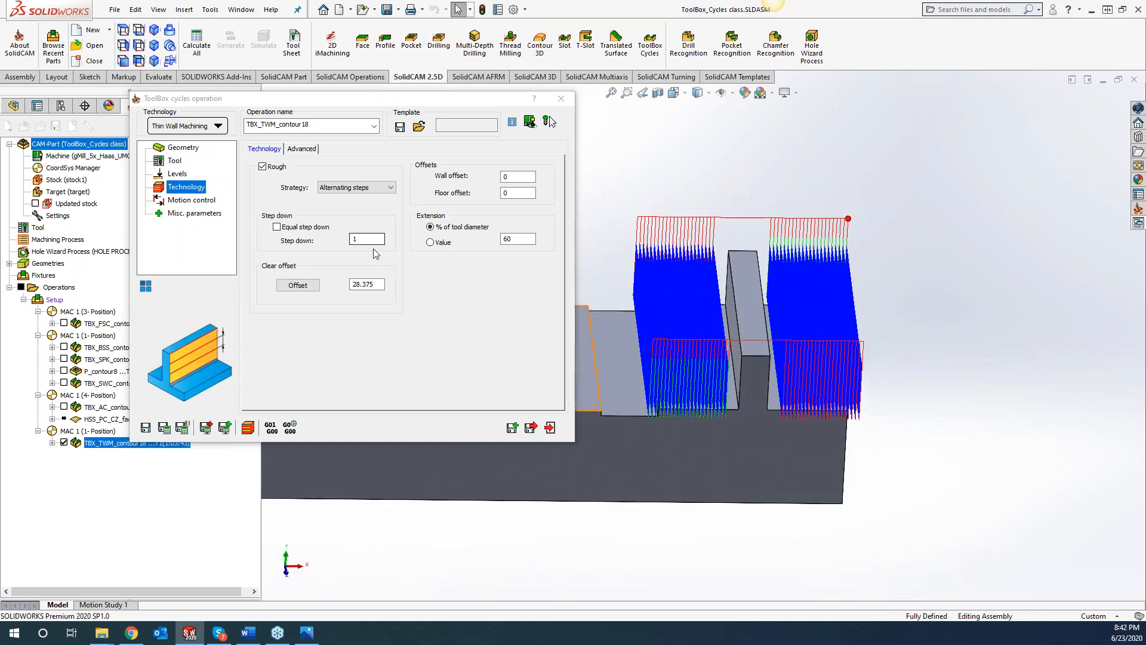
pyautogui.doubleClick(354, 238)
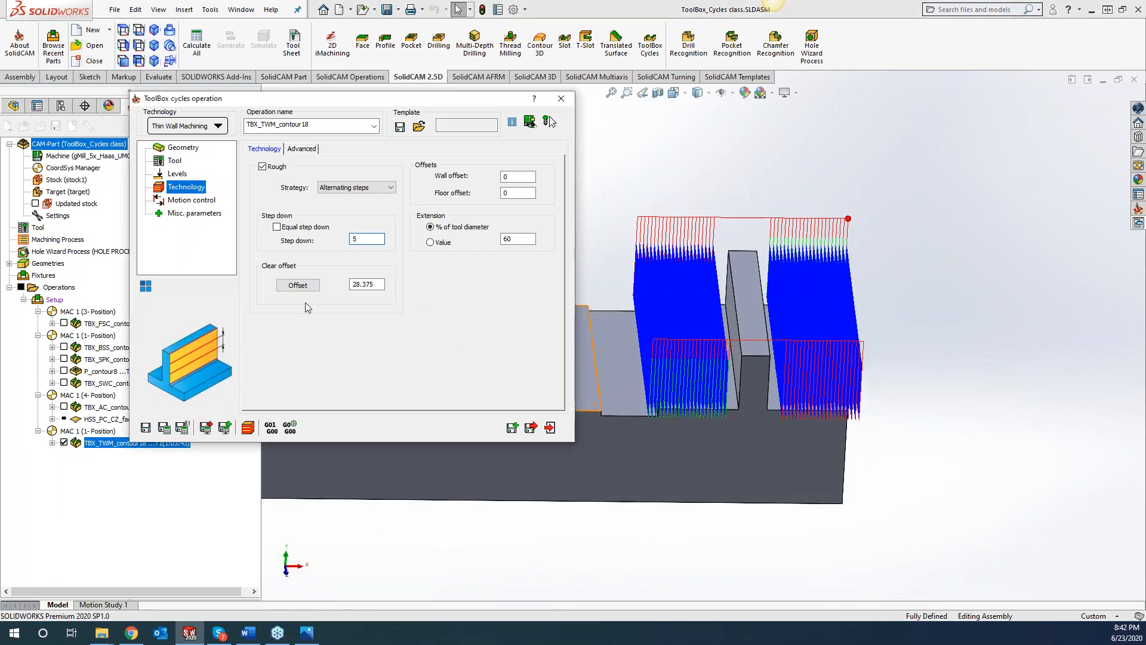
pyautogui.click(165, 428)
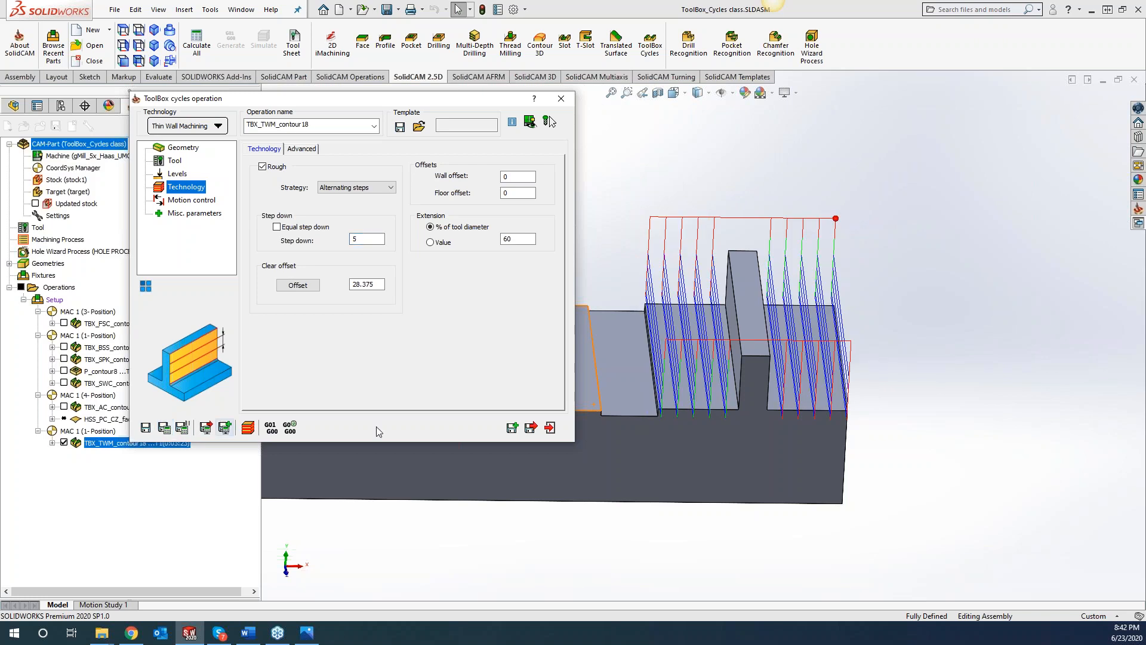
pyautogui.moveTo(933, 541); pyautogui.dragTo(955, 455, button='middle')
pyautogui.moveTo(953, 454); pyautogui.dragTo(841, 292, button='middle')
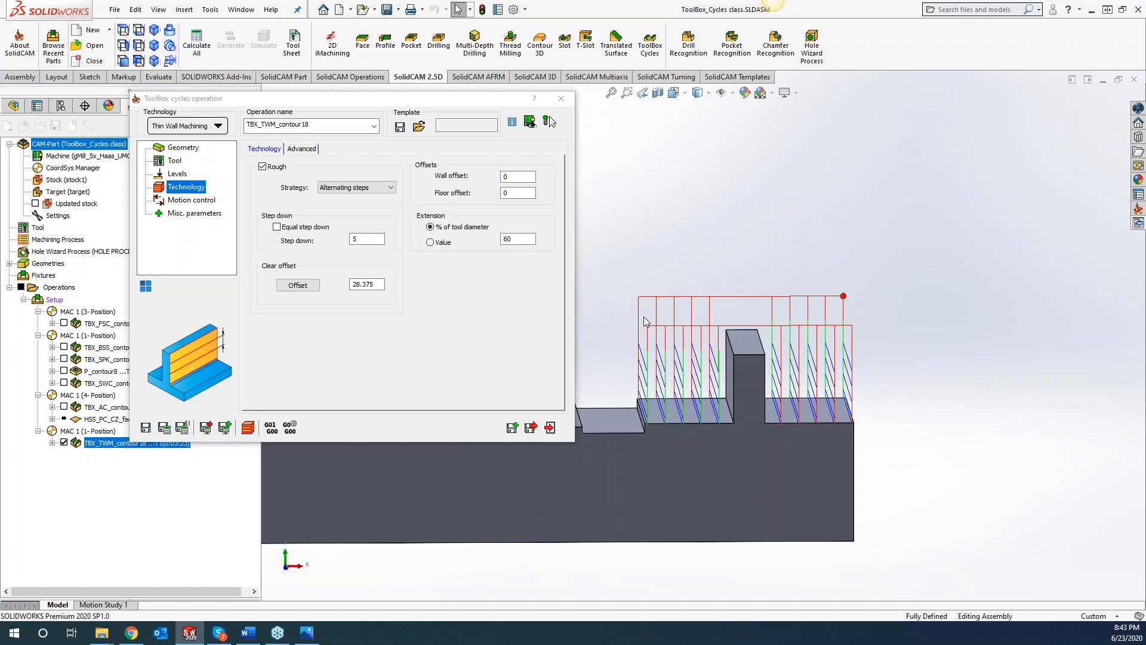
# Change the roughing strategy to Supporting steps and recalculate the thin wall operation
pyautogui.click(363, 191)
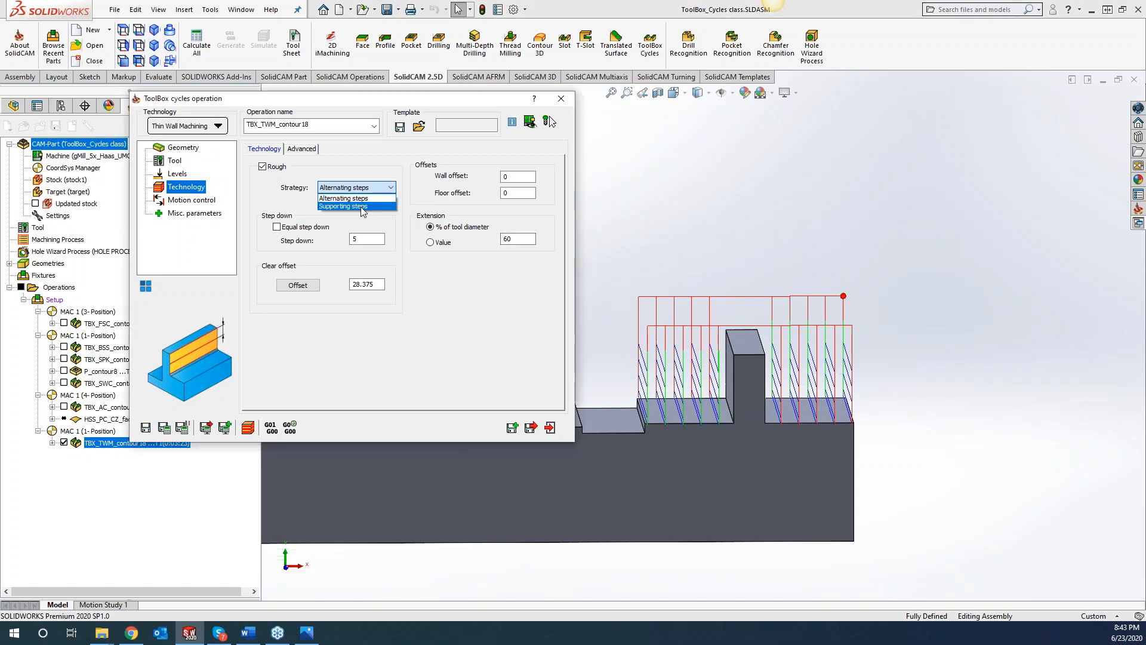
pyautogui.click(362, 209)
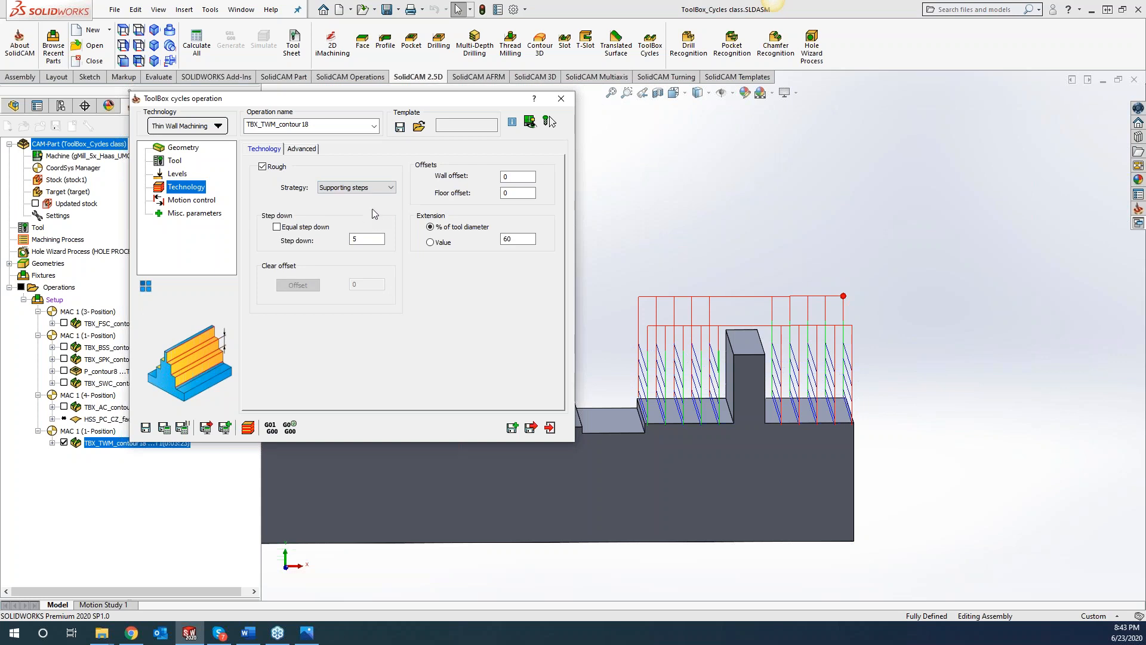
pyautogui.click(164, 427)
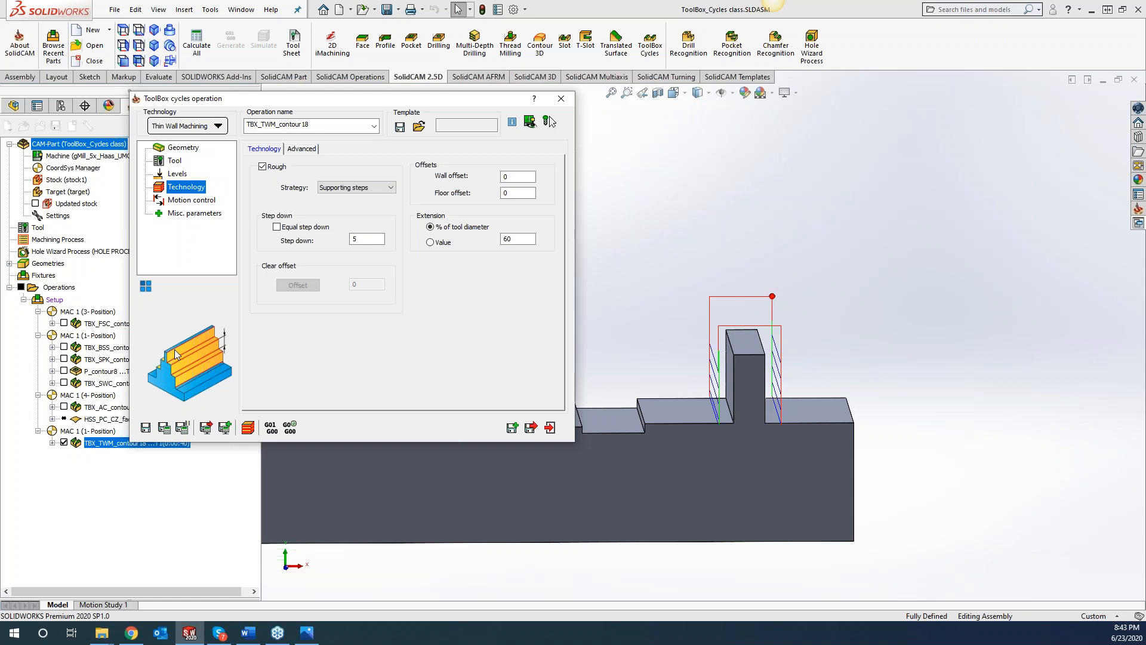
# Set the roughing strategy back to Alternating steps and recalculate the thin wall operation
pyautogui.click(341, 188)
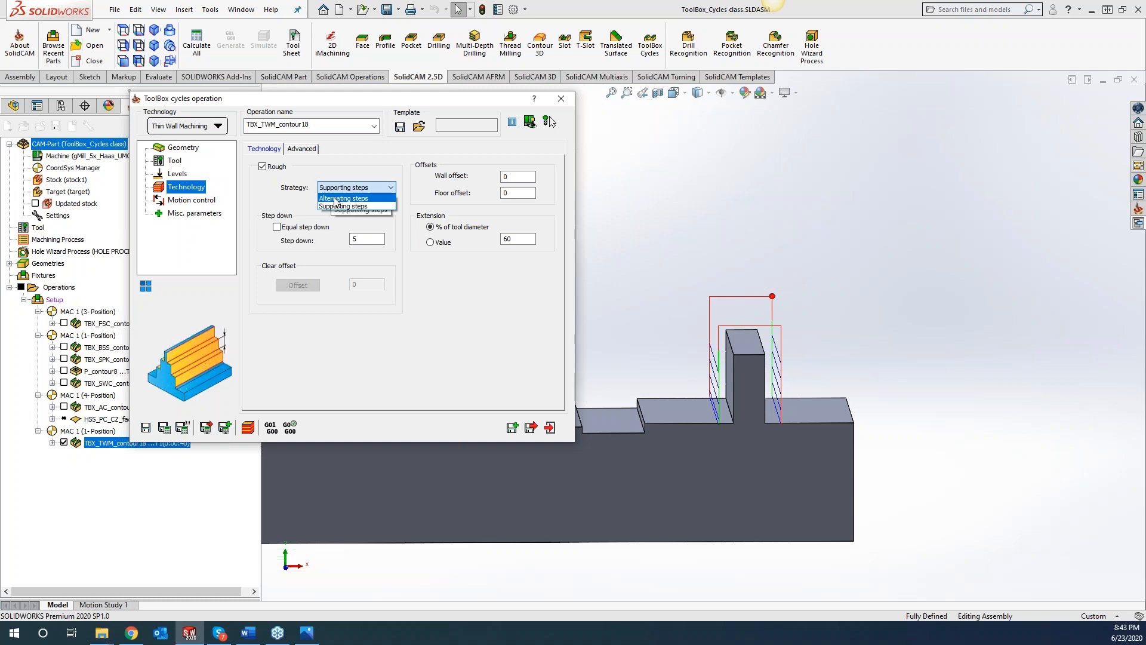
pyautogui.click(335, 202)
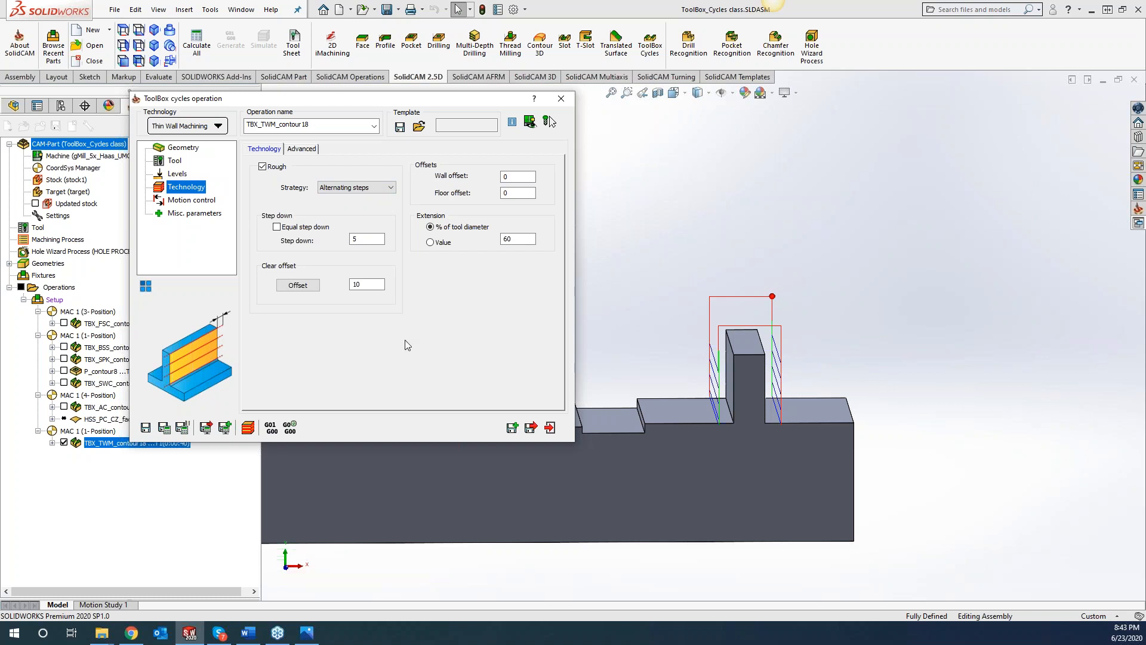
pyautogui.click(164, 427)
# Simulate the thin wall operation in SolidVerify and examine the slots cut on both sides of the wall
pyautogui.click(248, 427)
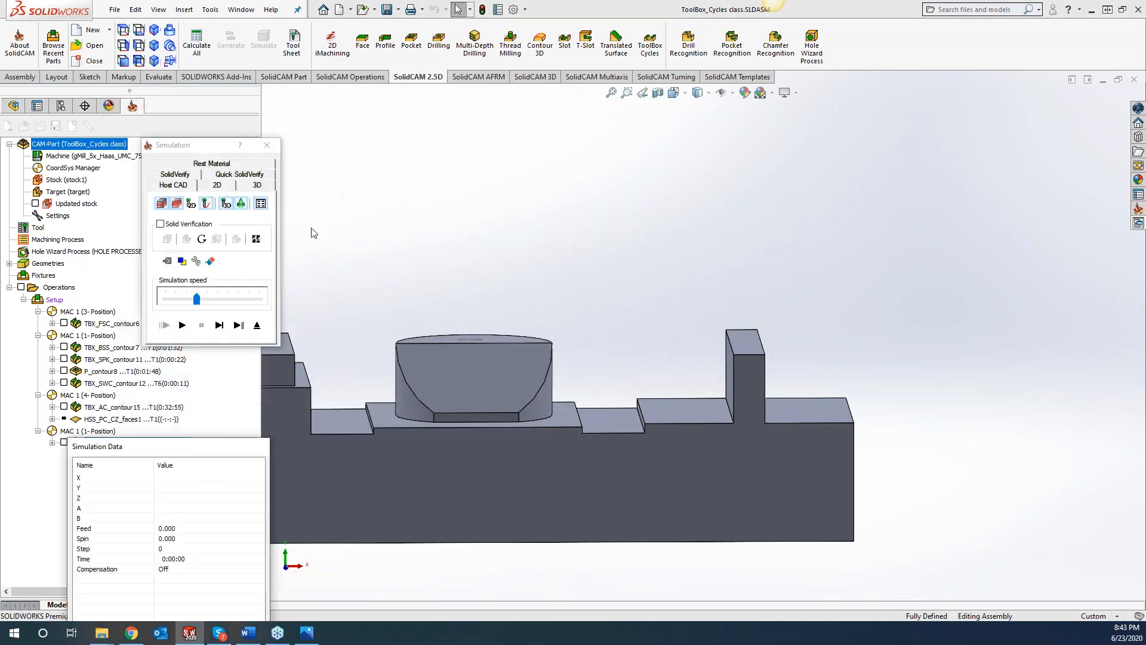
pyautogui.click(178, 175)
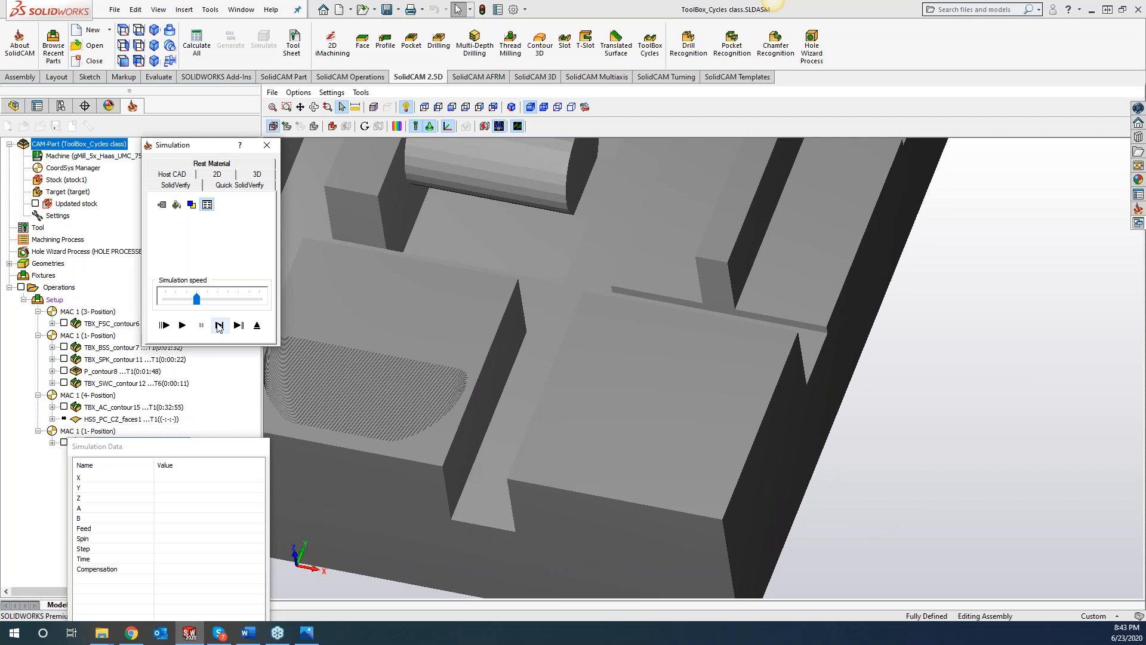
pyautogui.click(182, 325)
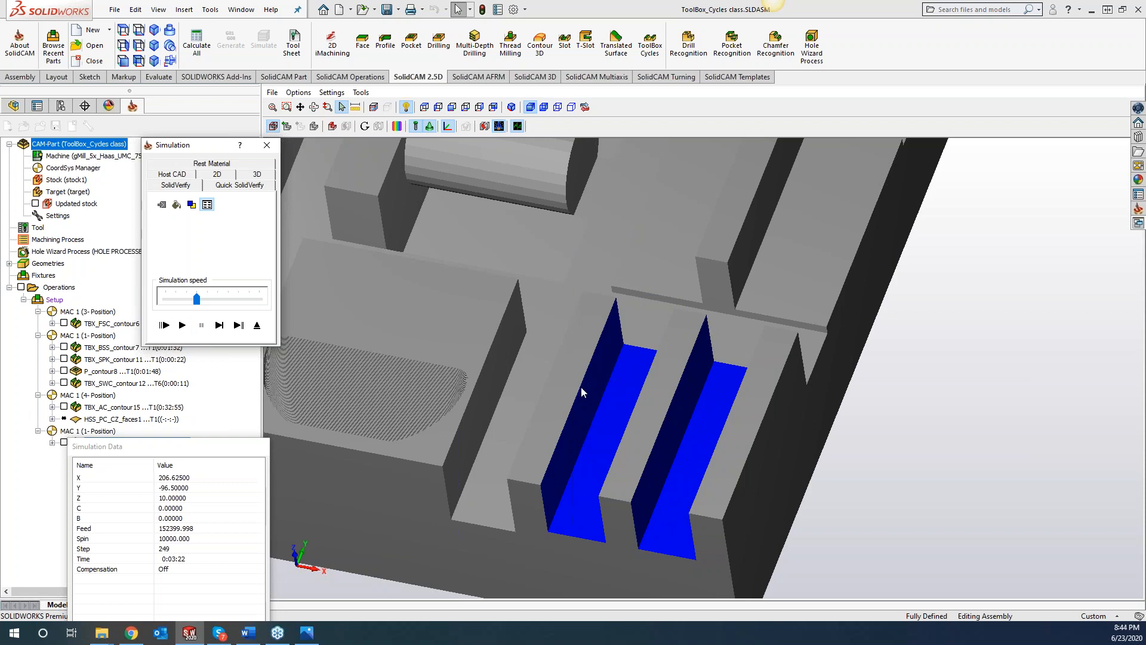
pyautogui.click(268, 145)
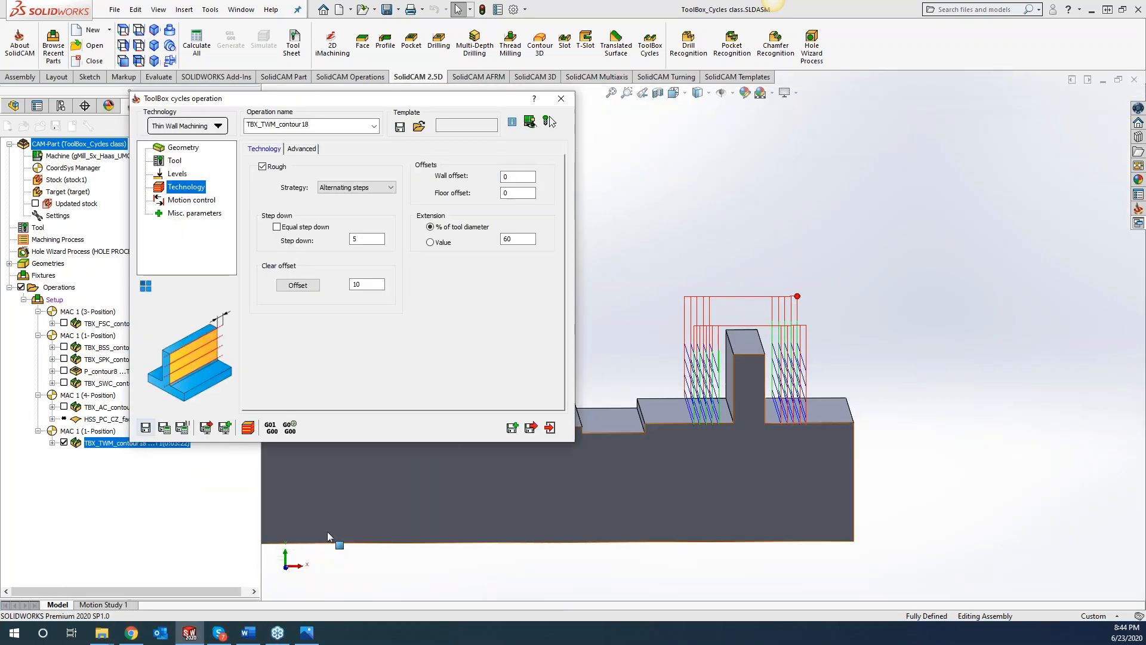
# Define a clear offset of 28.375 by picking the part's outer corner, and recalculate the thin wall operation
pyautogui.click(298, 285)
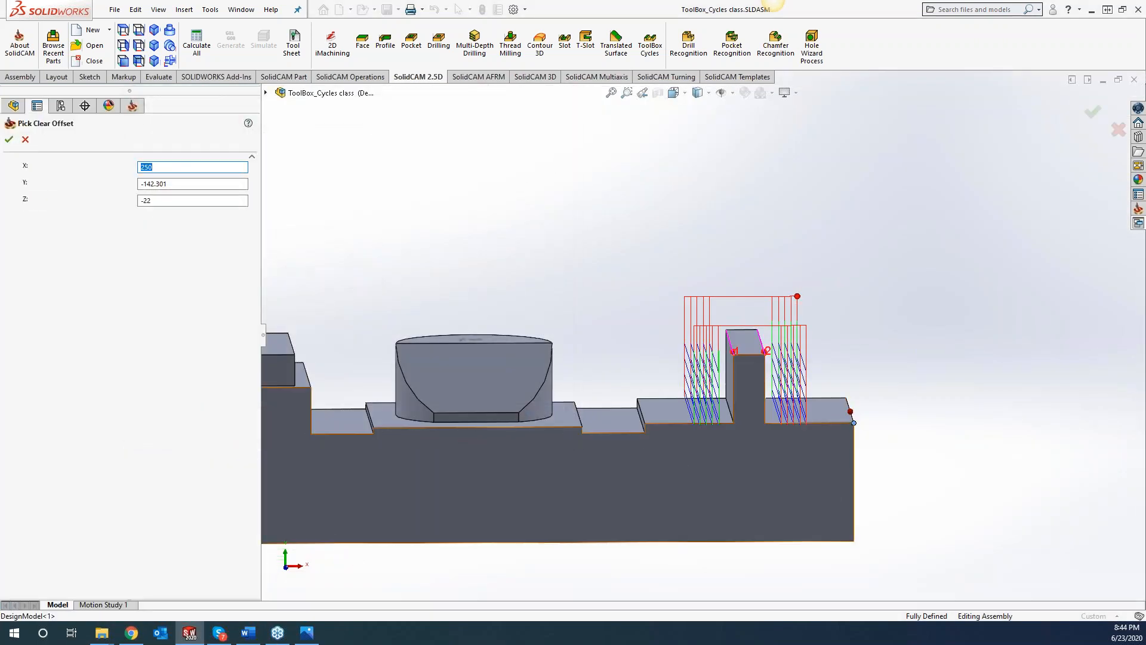
pyautogui.click(853, 423)
pyautogui.click(9, 139)
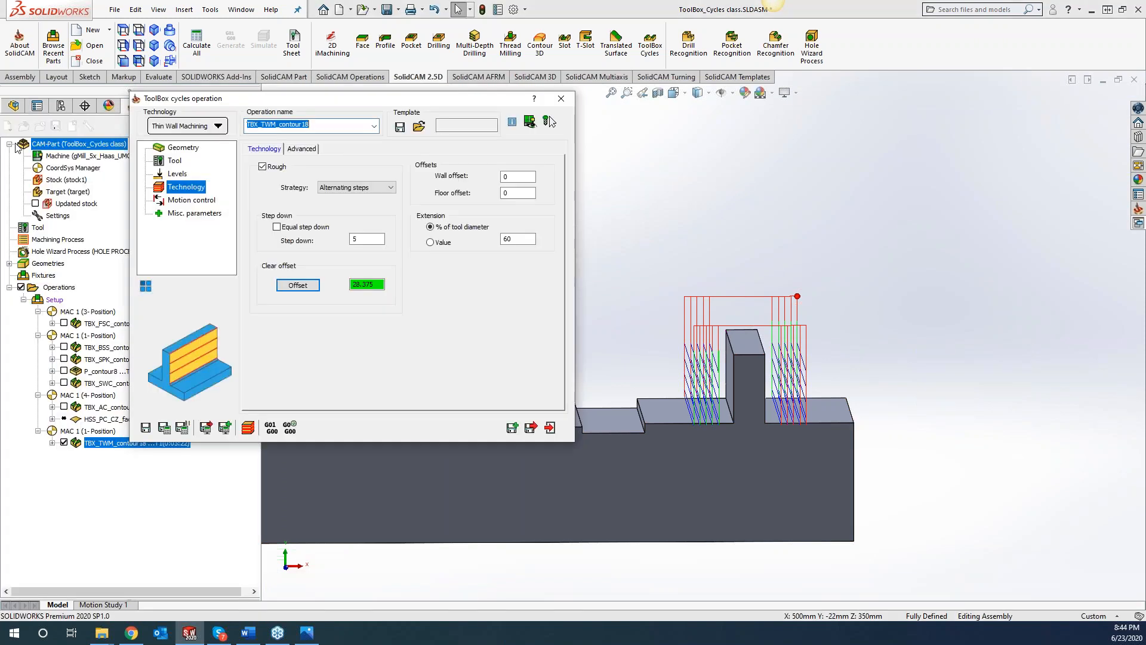
pyautogui.click(164, 429)
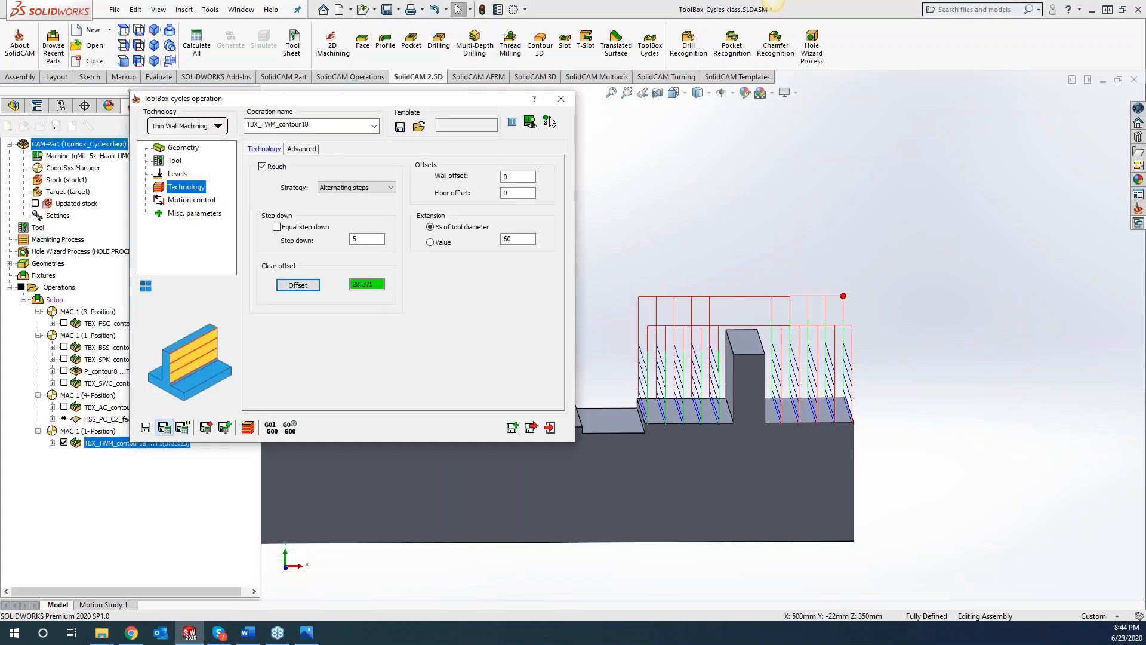
pyautogui.click(547, 121)
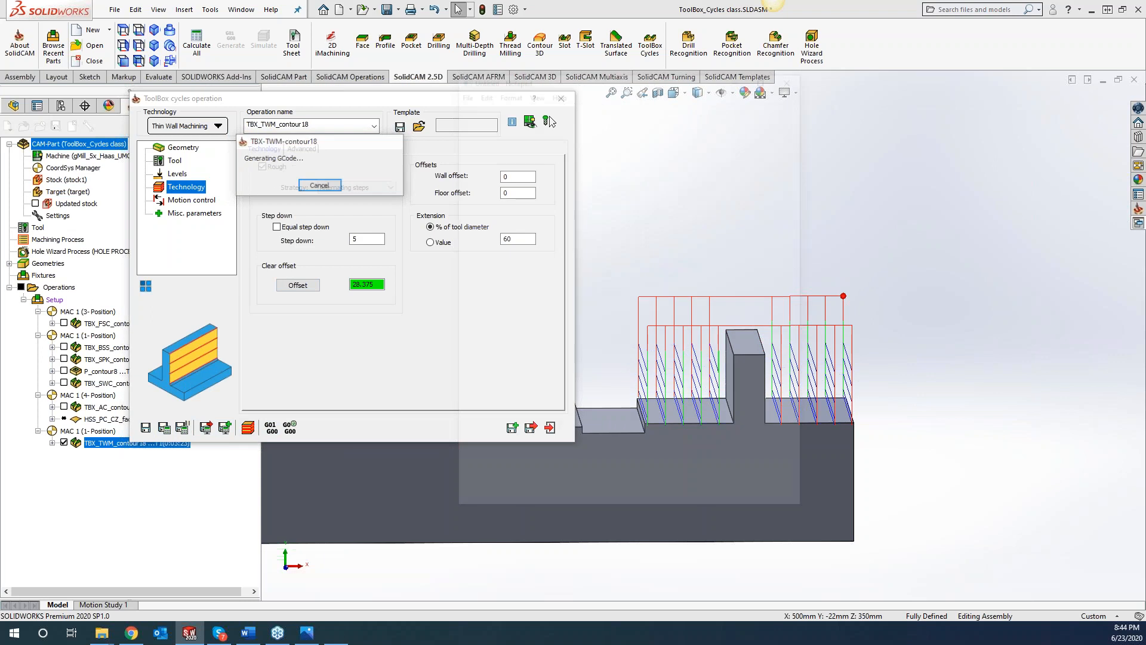
pyautogui.click(794, 76)
# Simulate the recalculated thin wall operation in SolidVerify, replaying it and pausing midway to examine the alternating steps around the wall
pyautogui.click(549, 428)
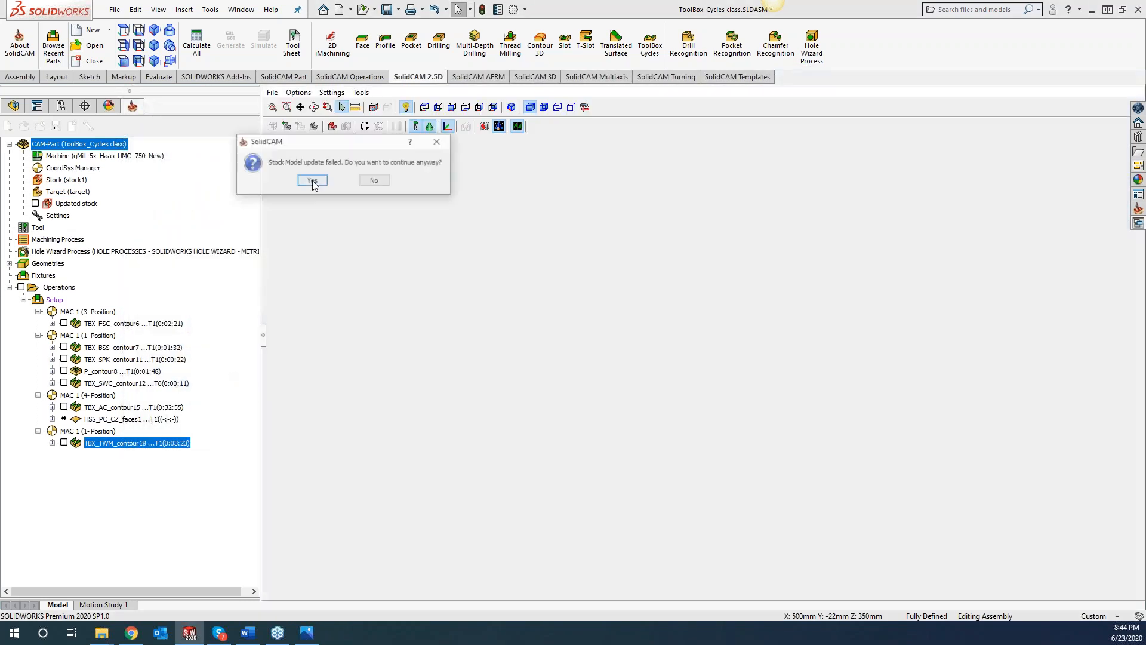
pyautogui.click(312, 182)
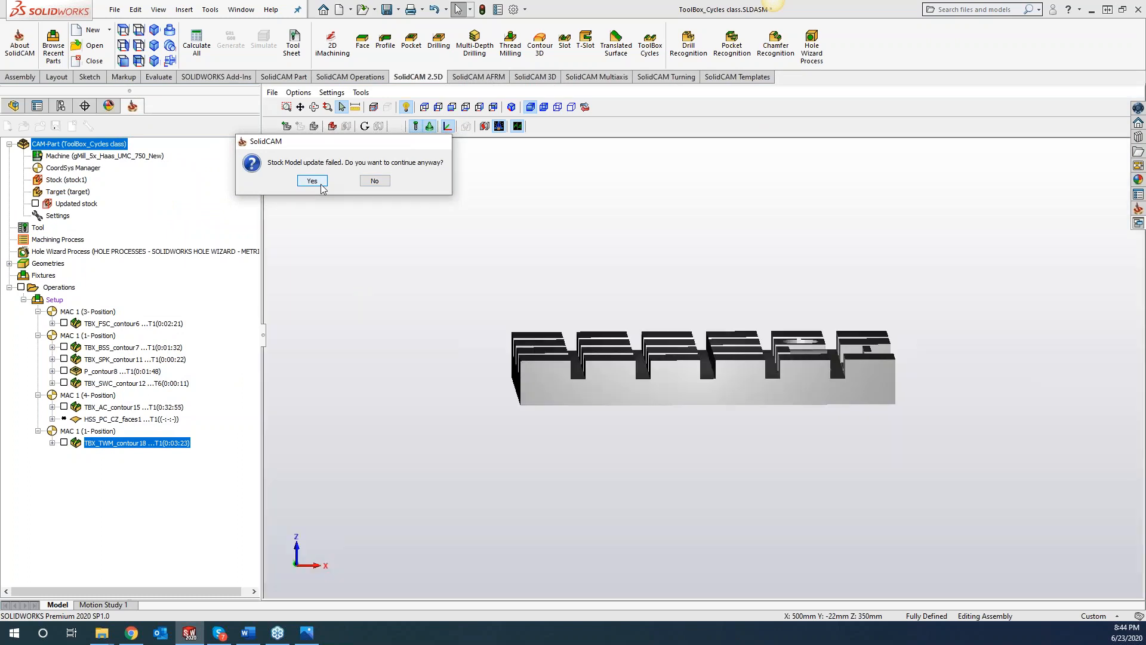
pyautogui.moveTo(880, 396); pyautogui.dragTo(865, 417, button='middle')
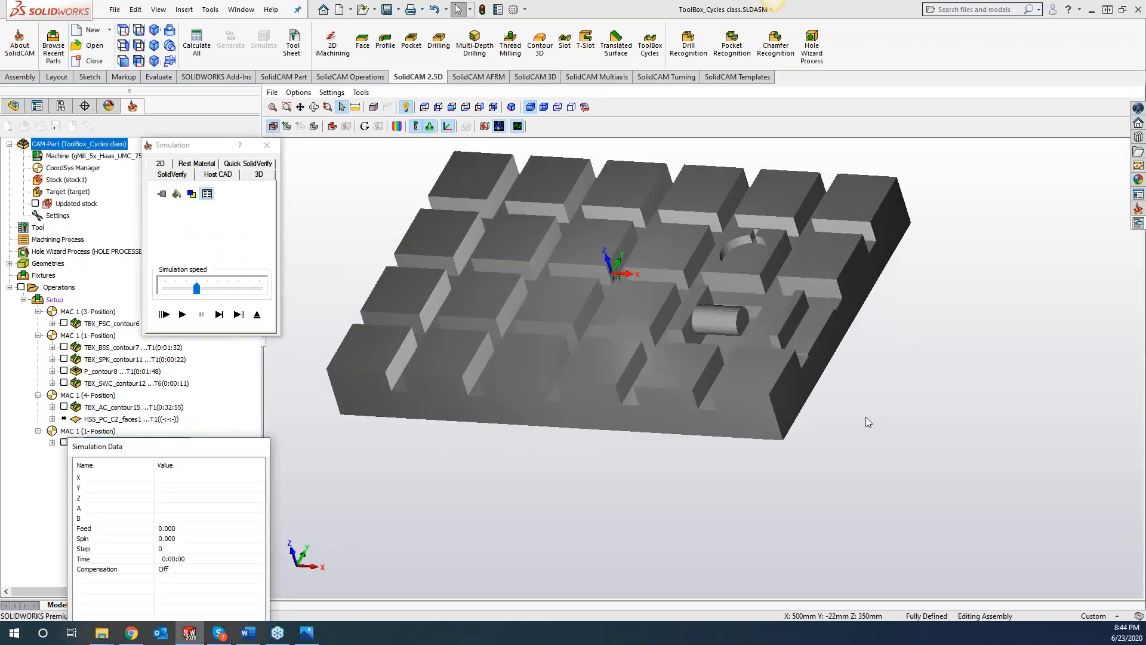
pyautogui.scroll(5, 836, 423)
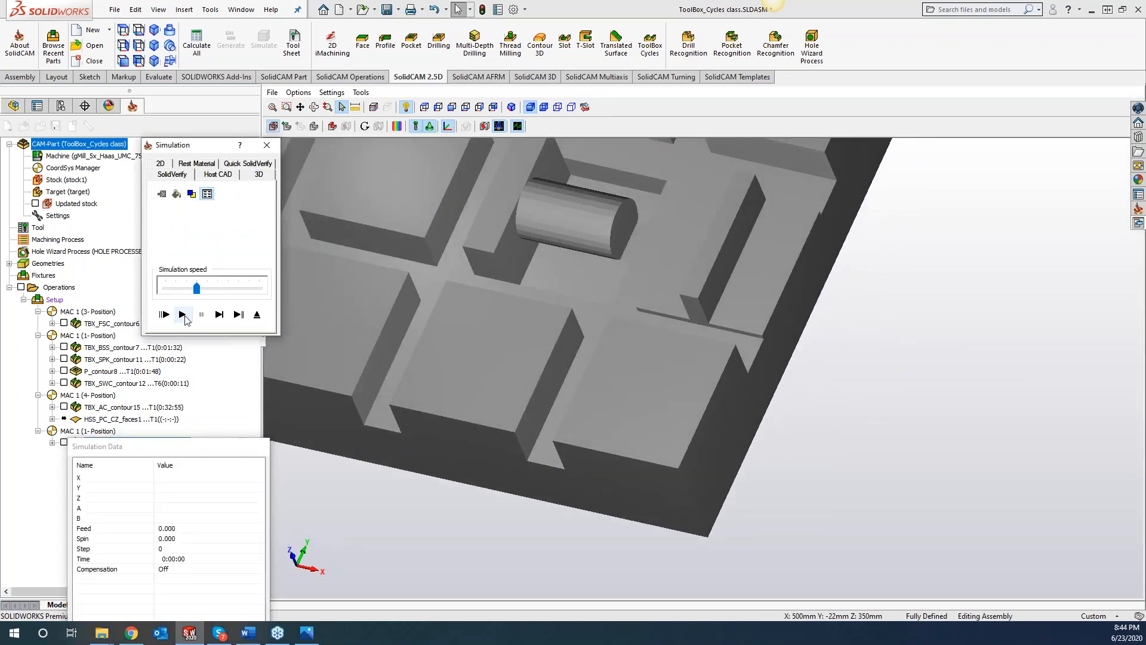
pyautogui.click(182, 314)
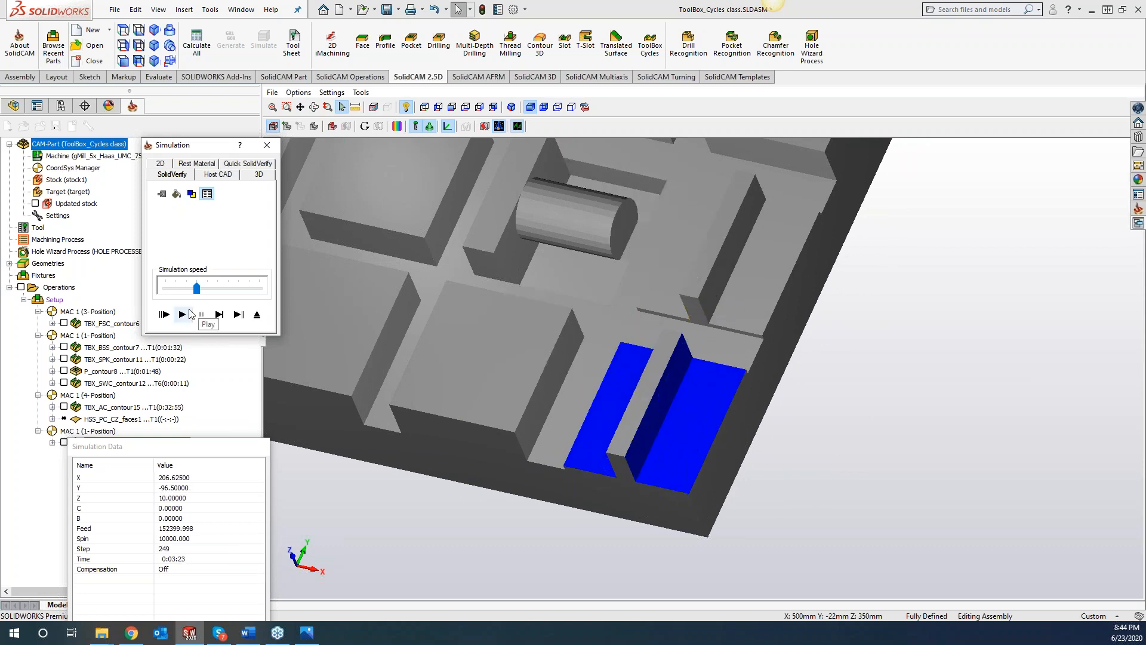
pyautogui.click(220, 315)
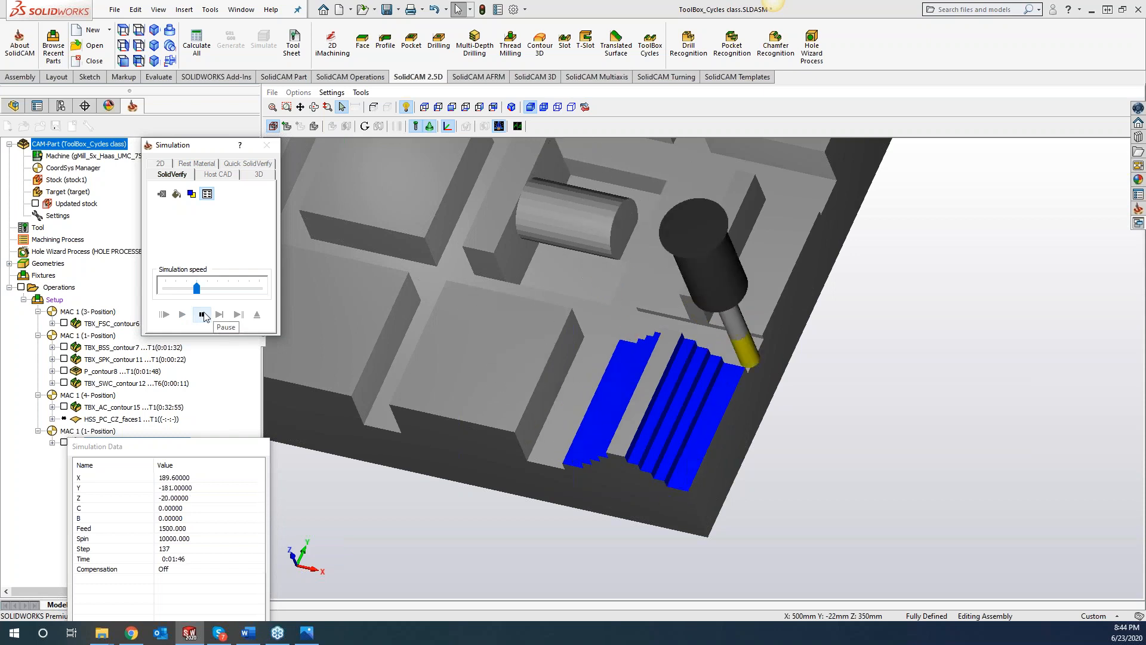
pyautogui.click(201, 315)
pyautogui.moveTo(817, 482); pyautogui.dragTo(780, 361, button='middle')
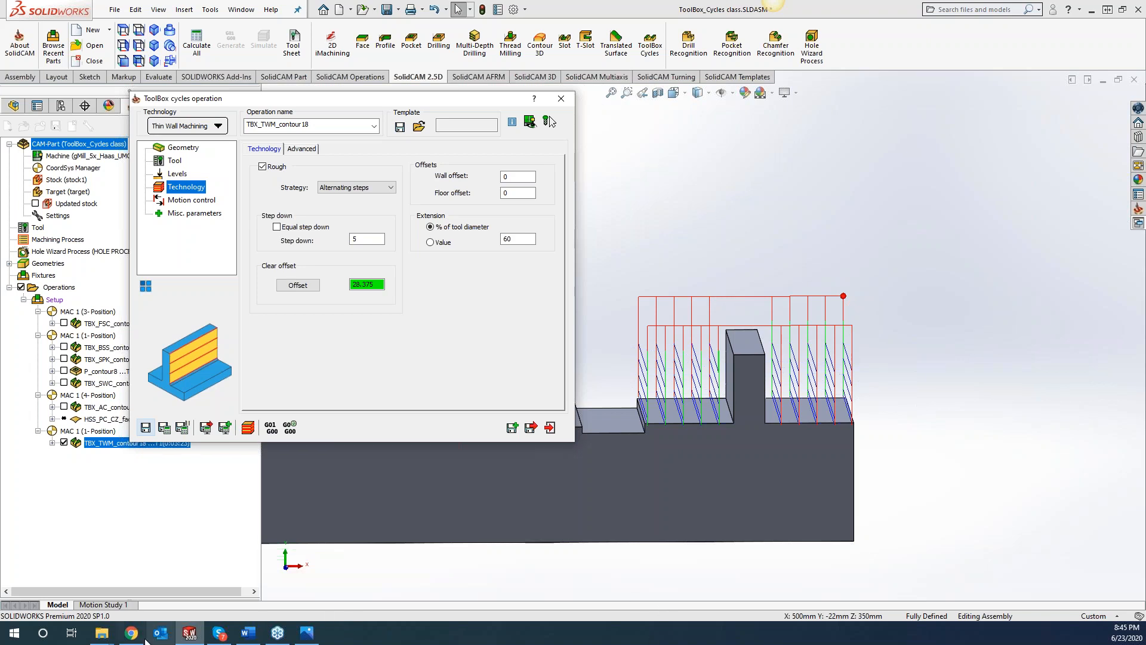
# Switch to Chrome, open the KevCAM registration page among the SolidCAM website's webinars, and view the class registration section
pyautogui.click(191, 573)
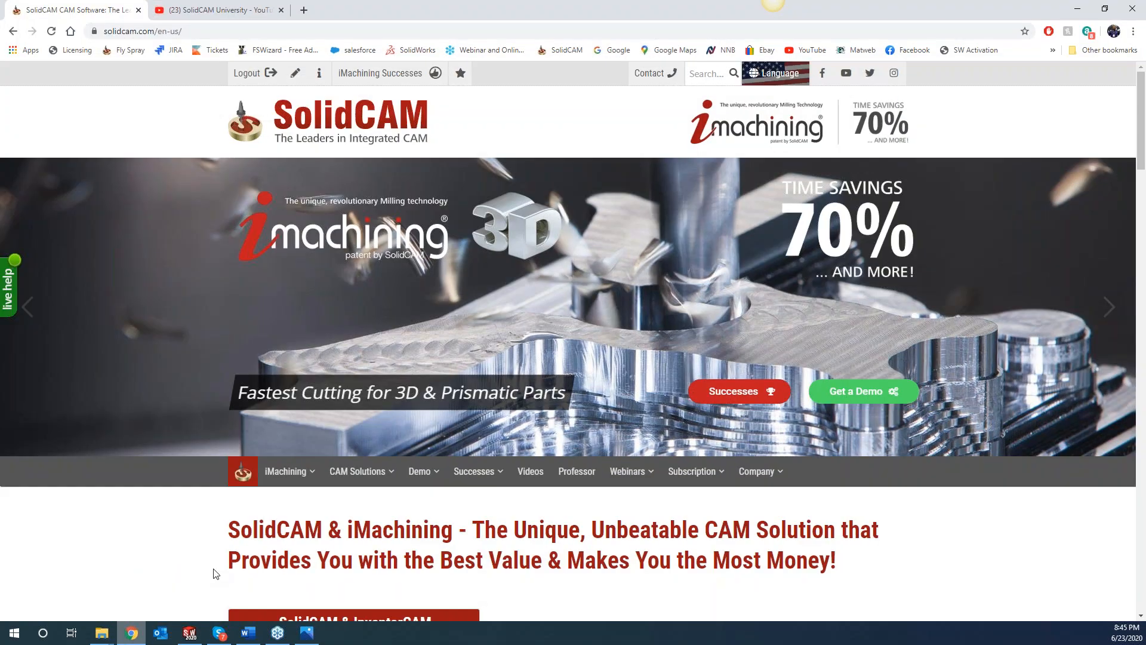
pyautogui.click(694, 472)
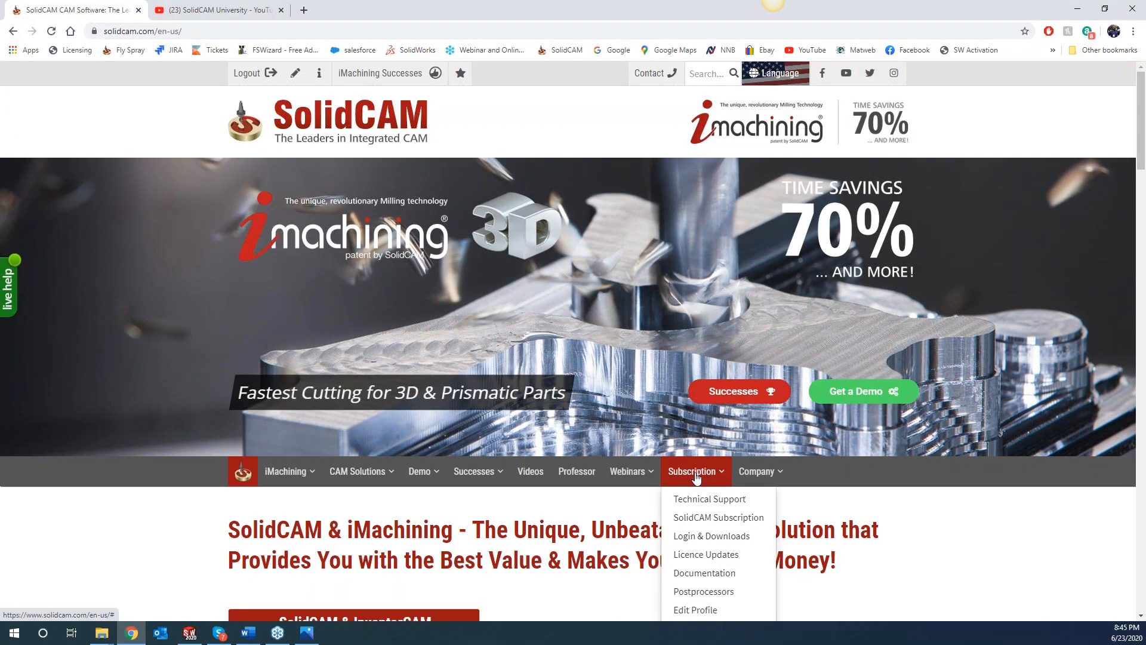
pyautogui.click(628, 472)
pyautogui.click(636, 536)
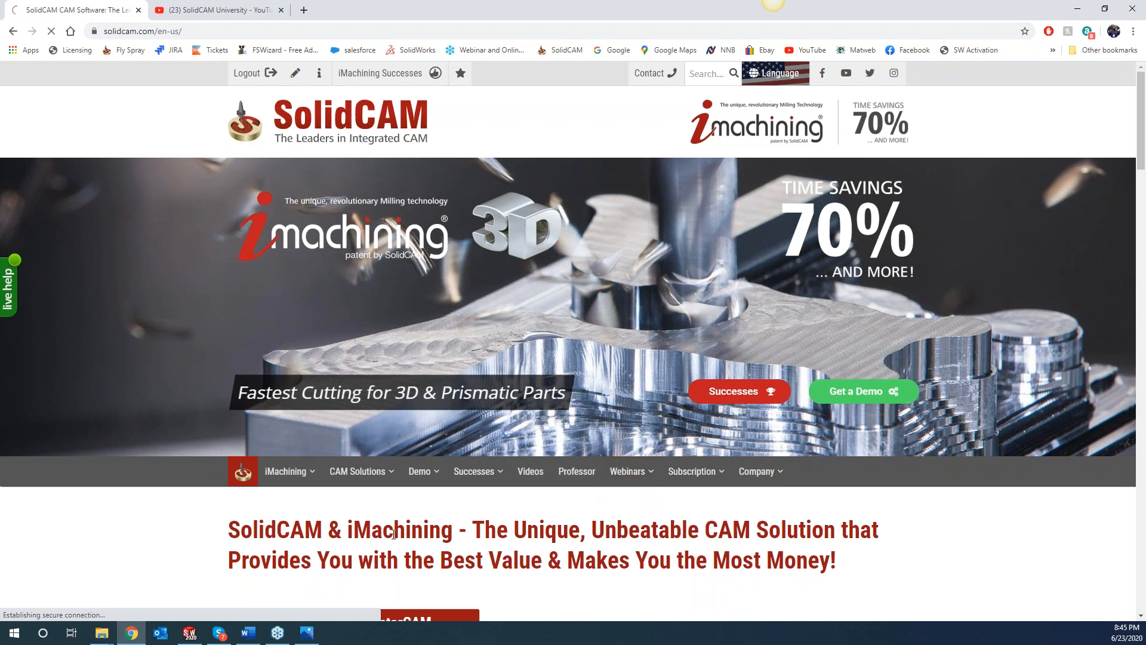
pyautogui.scroll(-2, 391, 519)
pyautogui.scroll(-3, 357, 458)
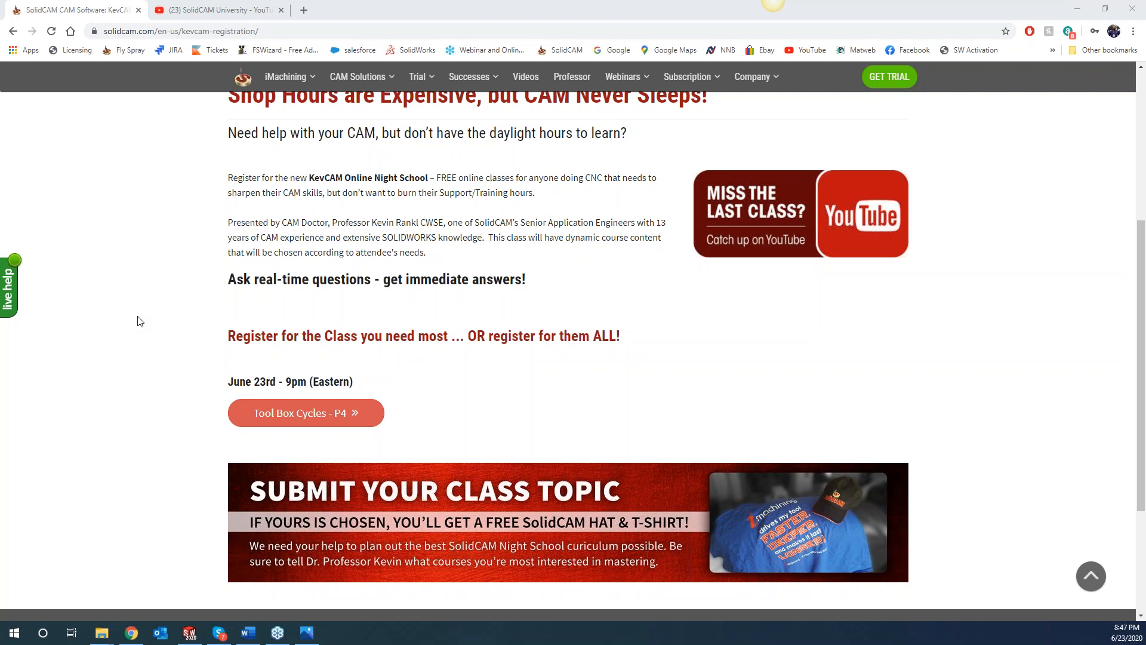
pyautogui.click(1079, 9)
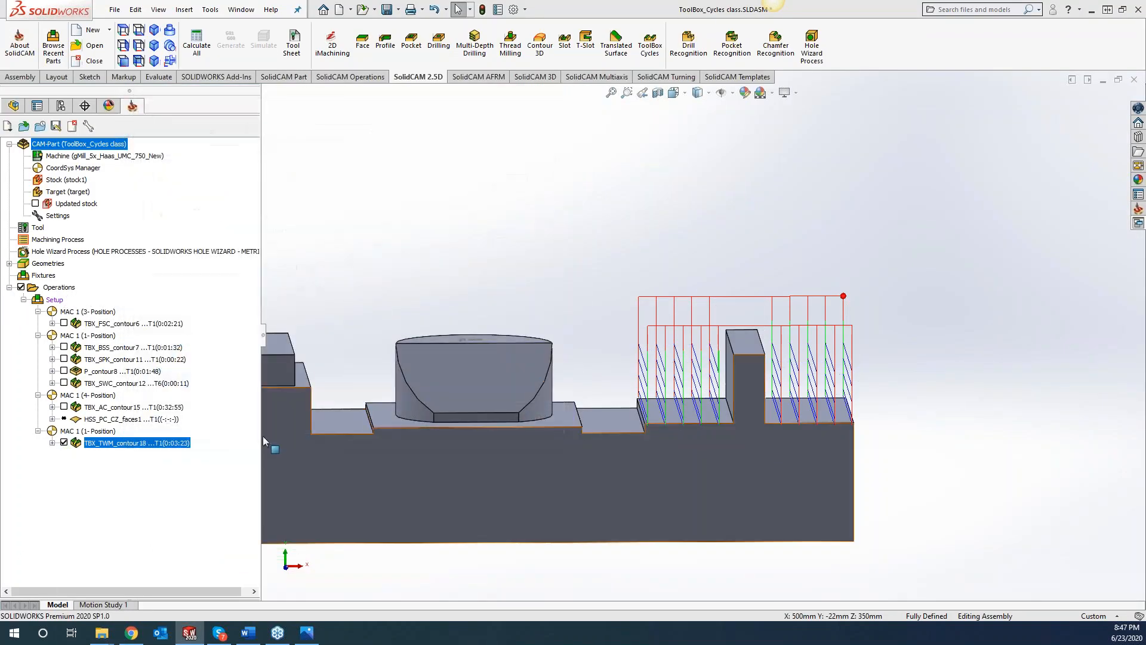
# Show the toolpath of the angled cylinder operation TBX_AC_contour15 and open the operation for editing
pyautogui.click(64, 406)
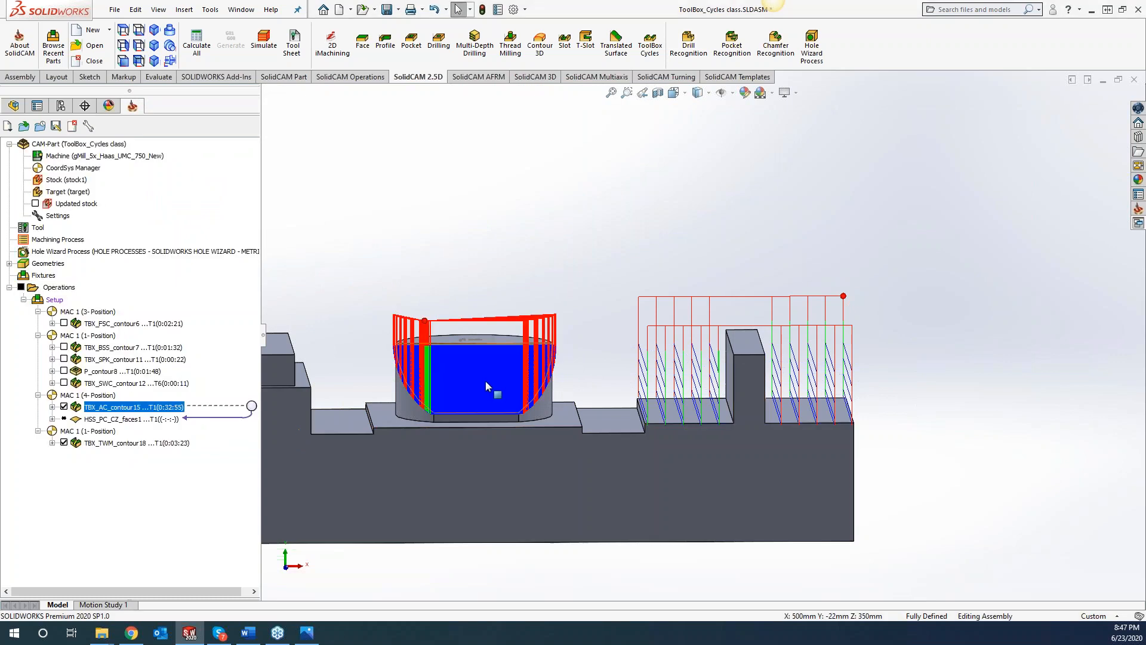
pyautogui.click(427, 413)
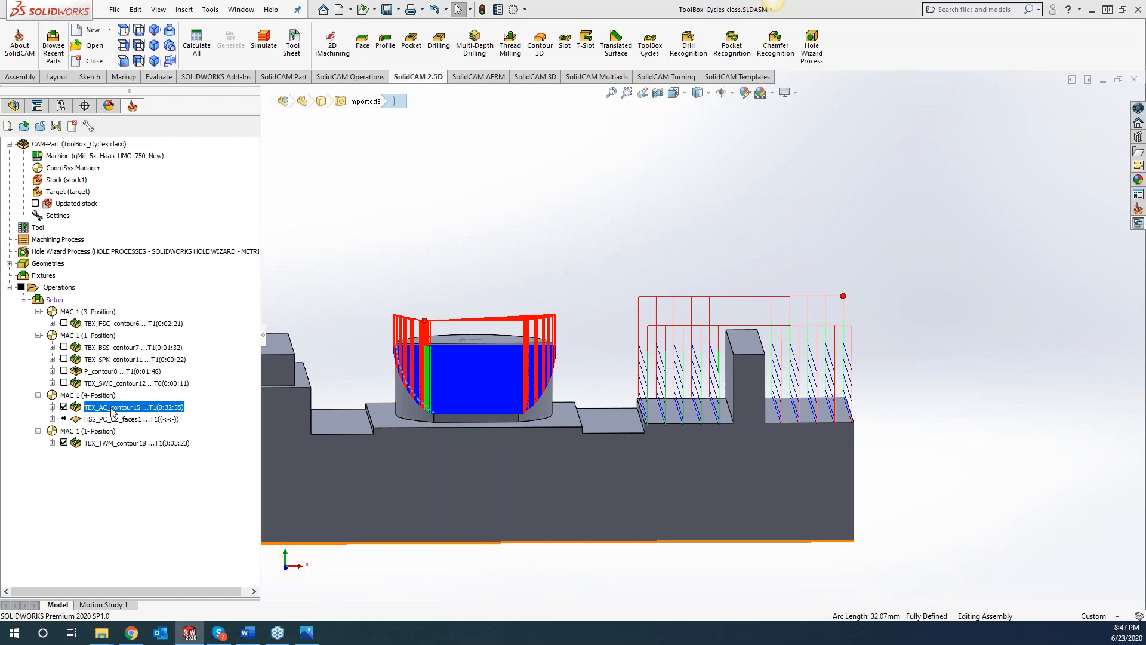
pyautogui.doubleClick(133, 407)
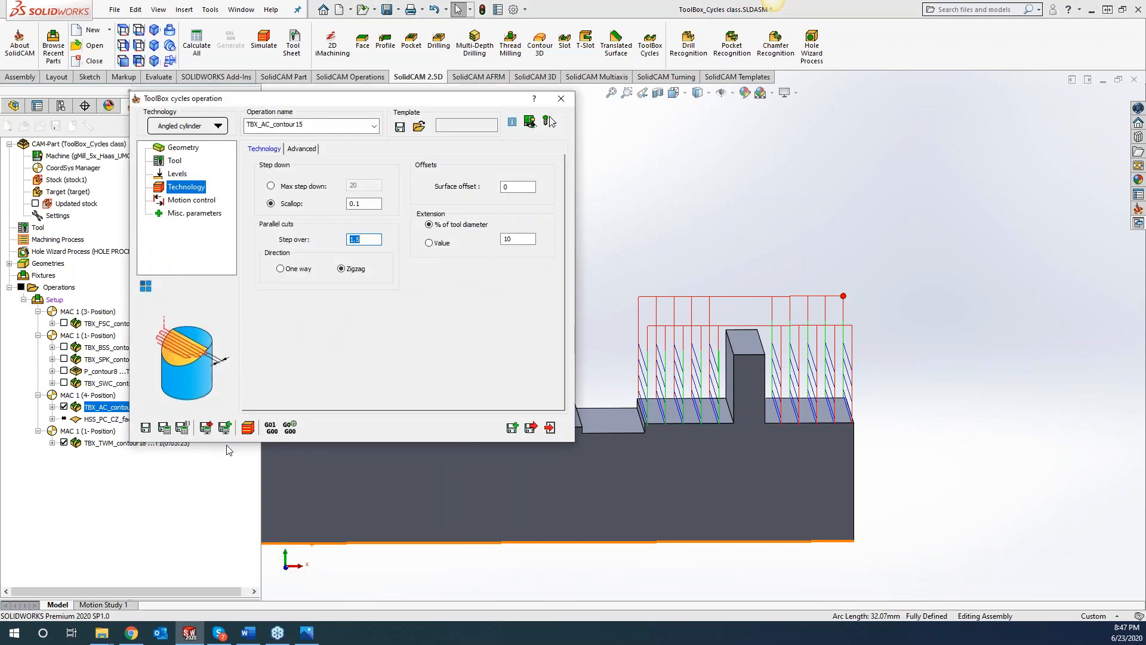
# Simulate the angled cylinder operation in SolidVerify at an increased speed, watching the pocket close up
pyautogui.click(247, 428)
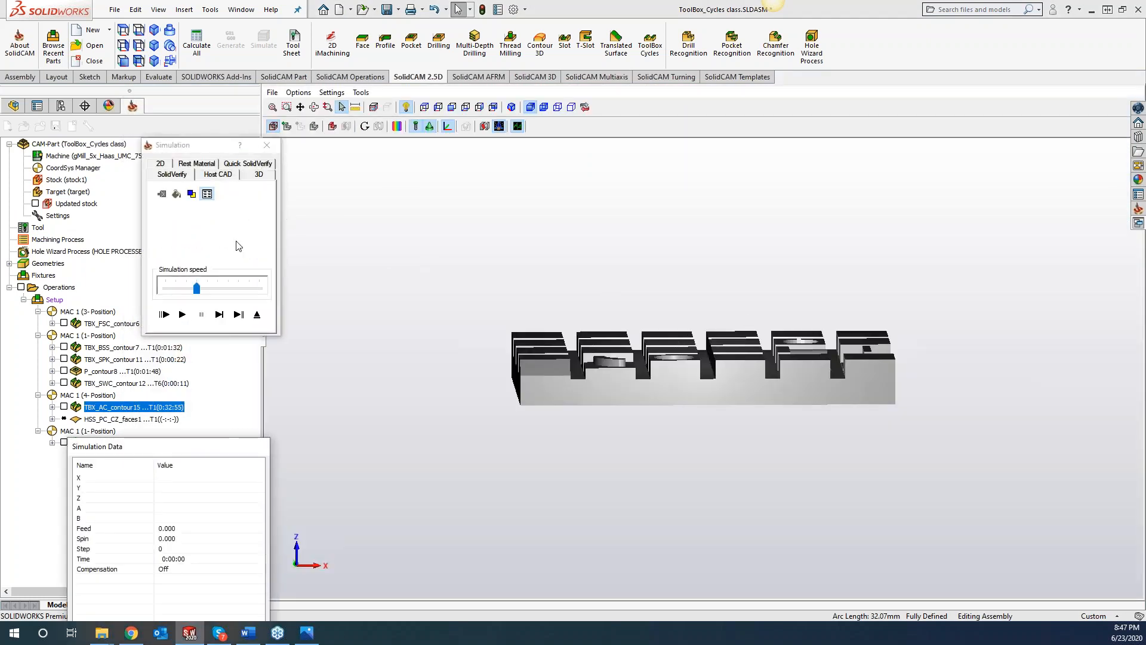
pyautogui.click(182, 314)
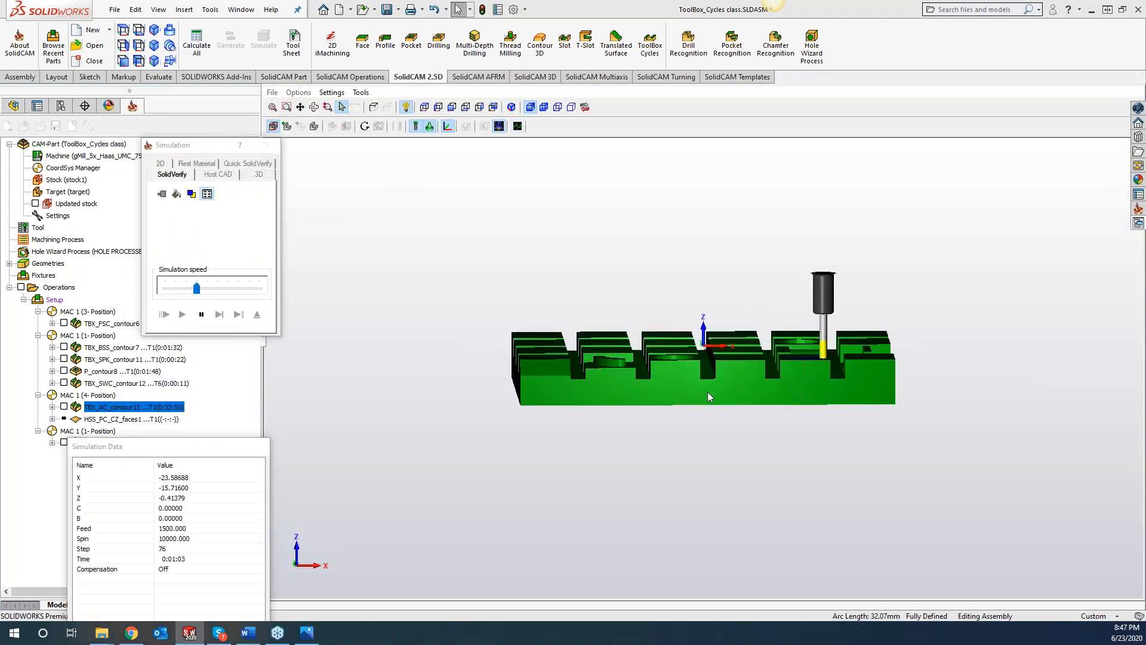
pyautogui.moveTo(768, 467); pyautogui.dragTo(716, 414, button='middle')
pyautogui.scroll(5, 766, 456)
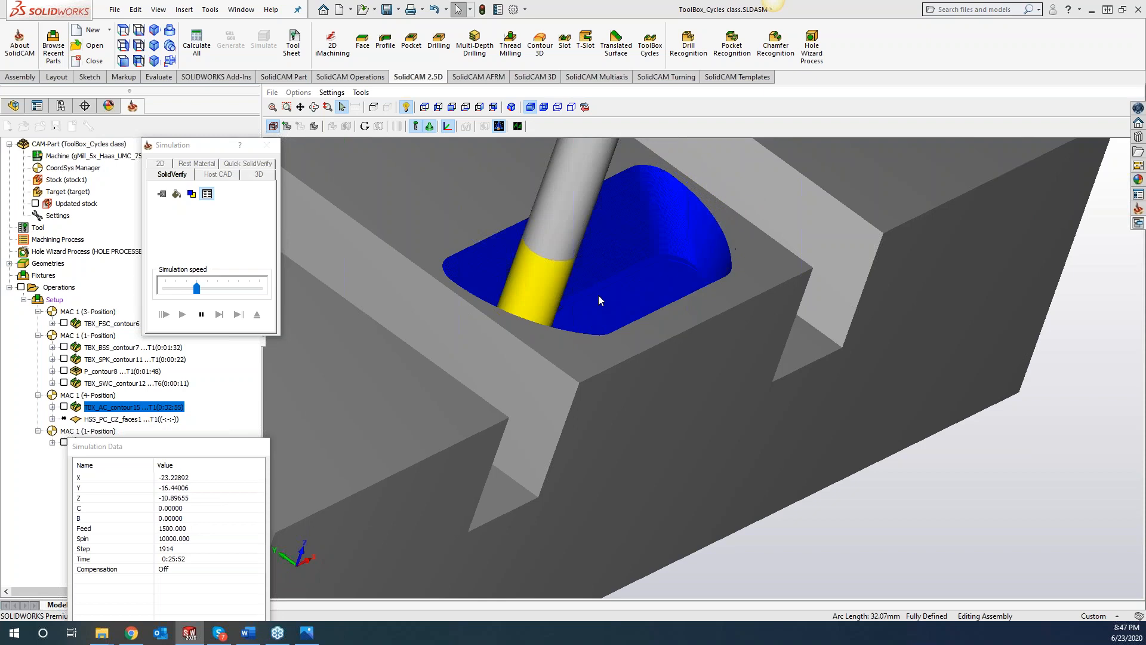
pyautogui.click(197, 288)
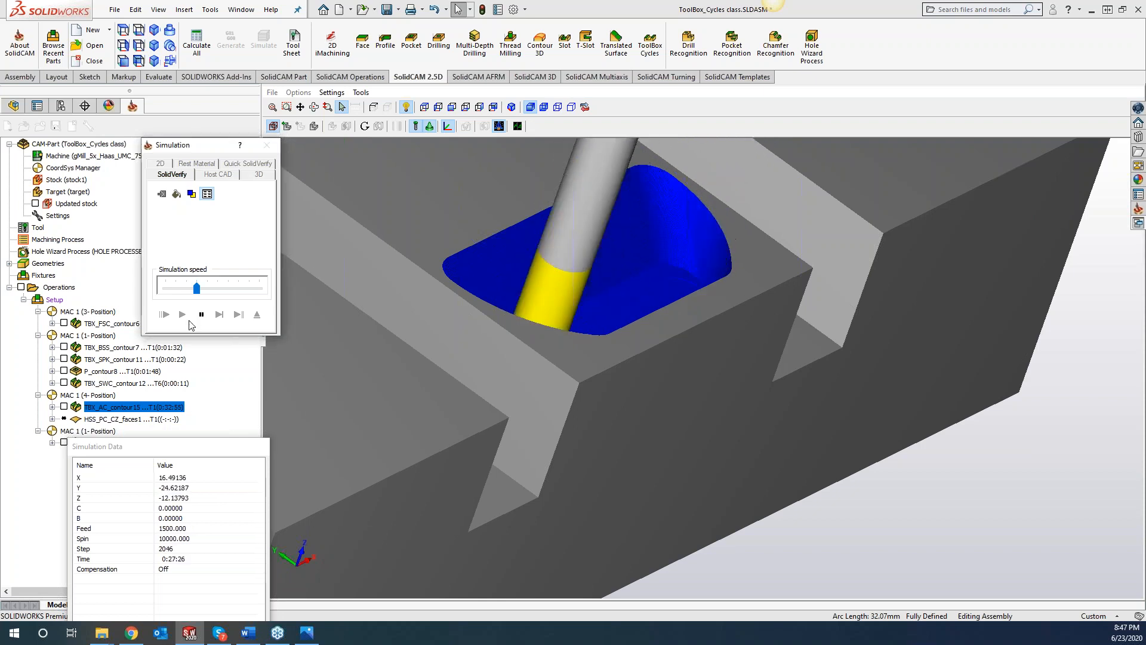
pyautogui.moveTo(198, 288); pyautogui.dragTo(250, 290)
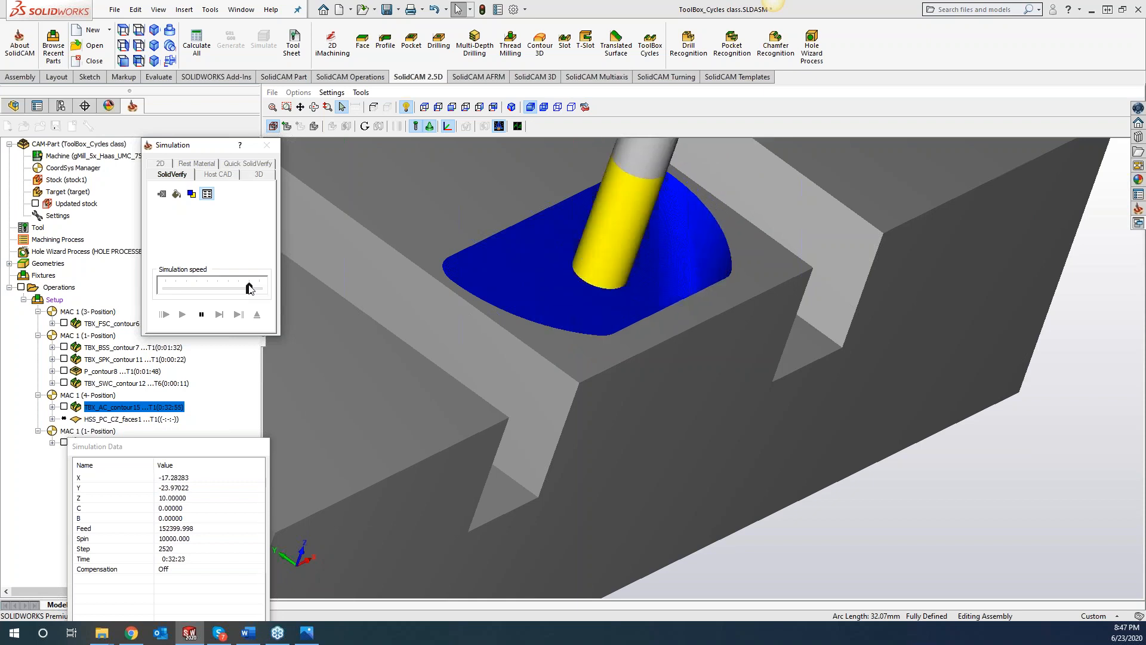
# Compare the machined stock with the target model and examine the angled face, ending the simulation when done
pyautogui.click(397, 126)
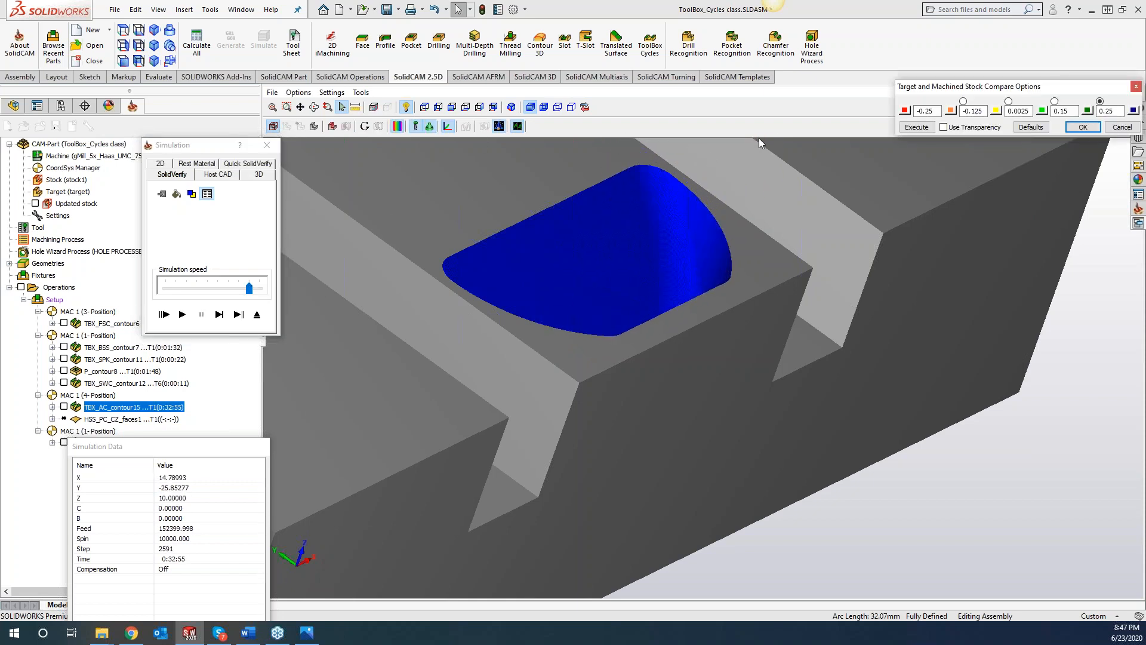
pyautogui.click(916, 127)
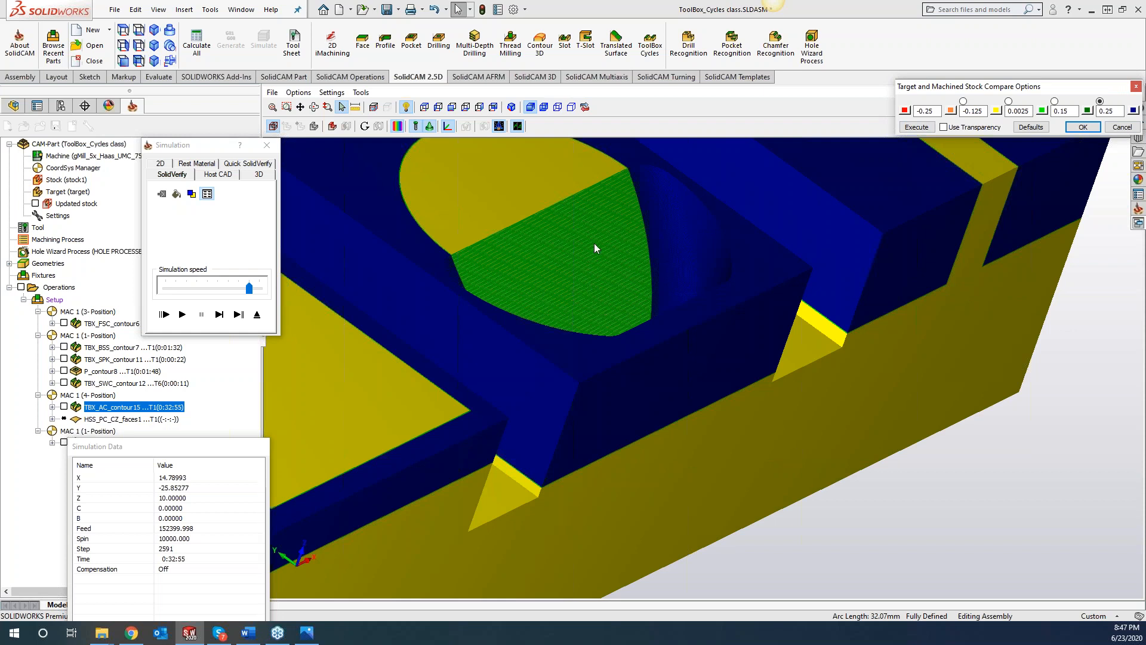
pyautogui.click(267, 145)
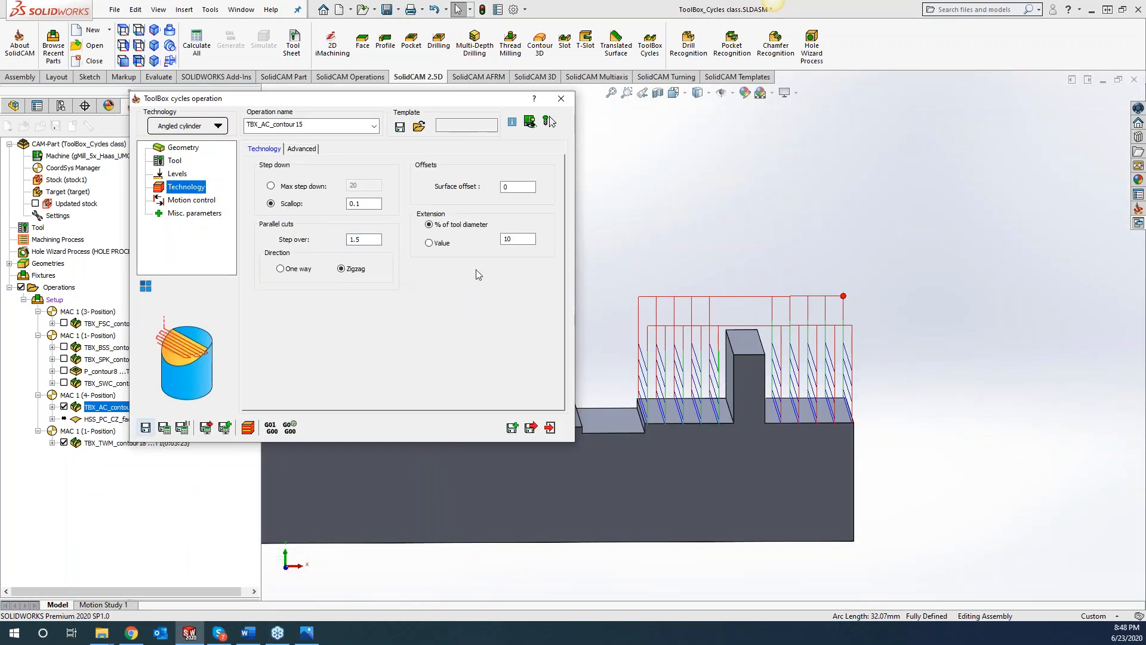
# Set the angled cylinder's extension to 100 % of tool diameter, recalculate, and inspect the toolpath on the cylinder
pyautogui.doubleClick(511, 239)
pyautogui.click(166, 427)
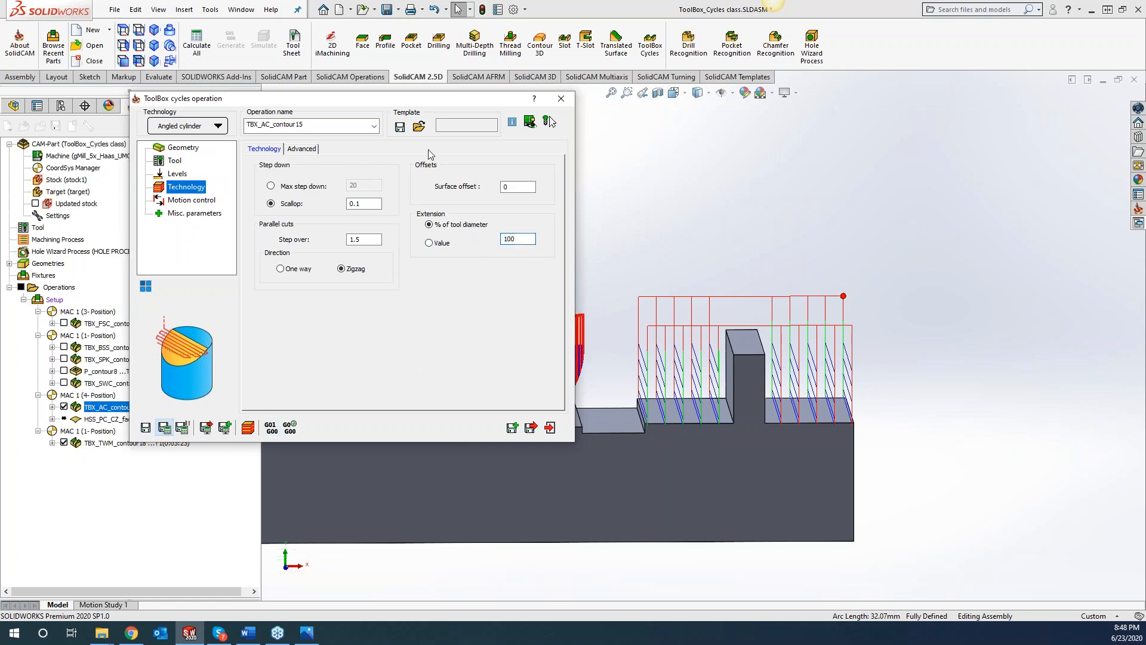
pyautogui.doubleClick(407, 99)
pyautogui.doubleClick(409, 100)
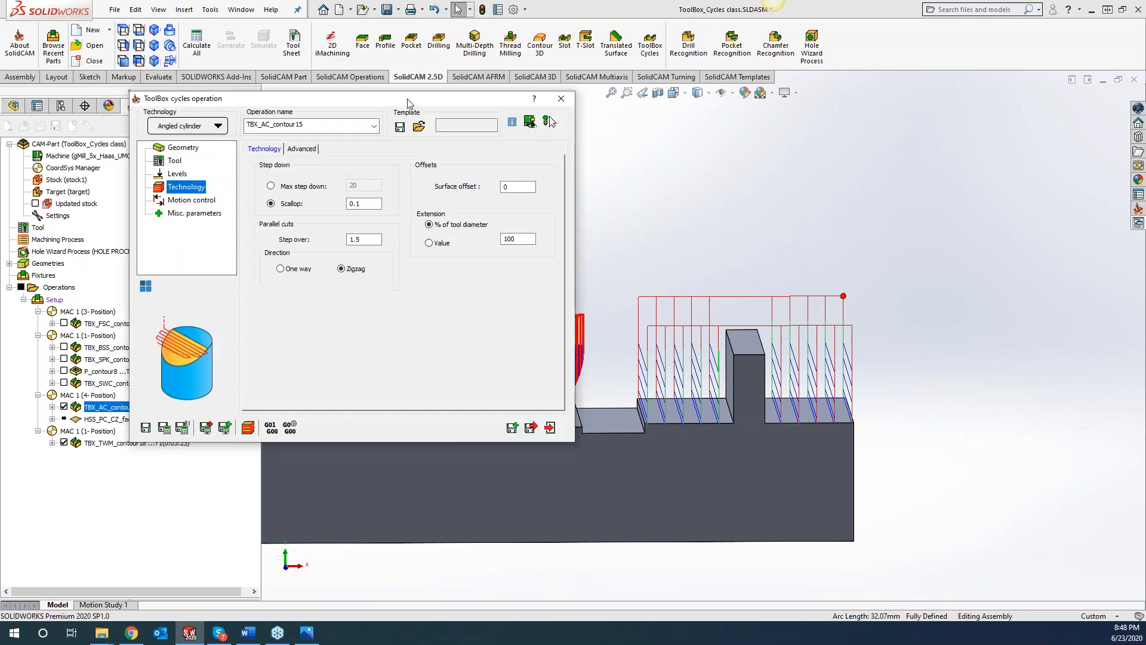
pyautogui.moveTo(747, 190); pyautogui.dragTo(724, 245, button='middle')
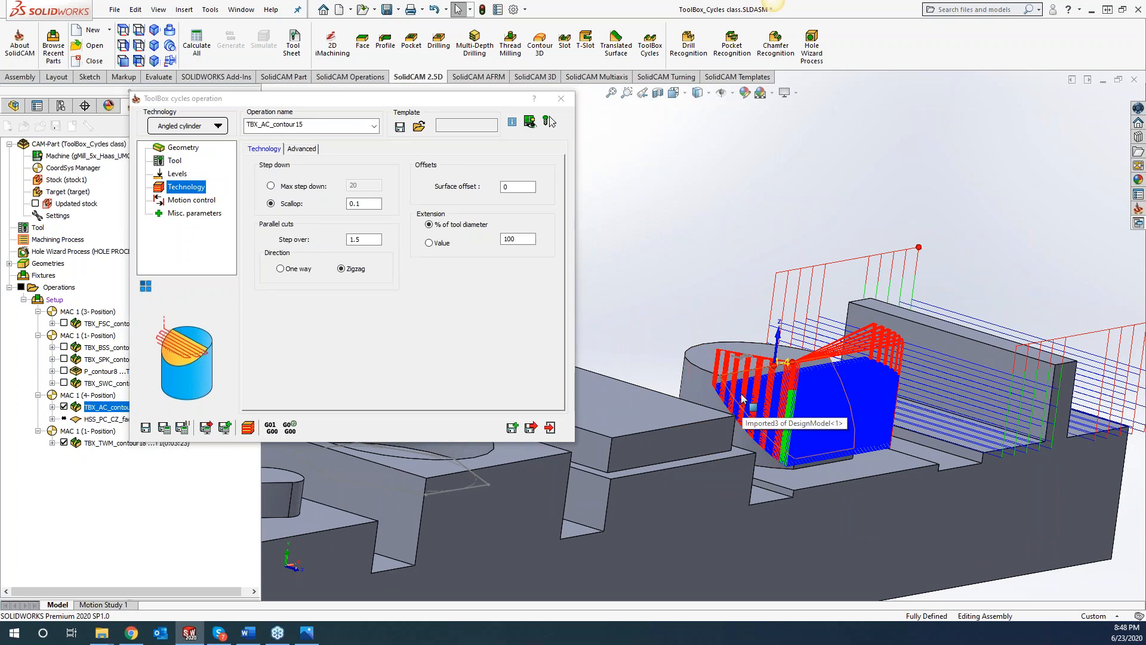
pyautogui.moveTo(744, 400); pyautogui.dragTo(810, 497, button='middle')
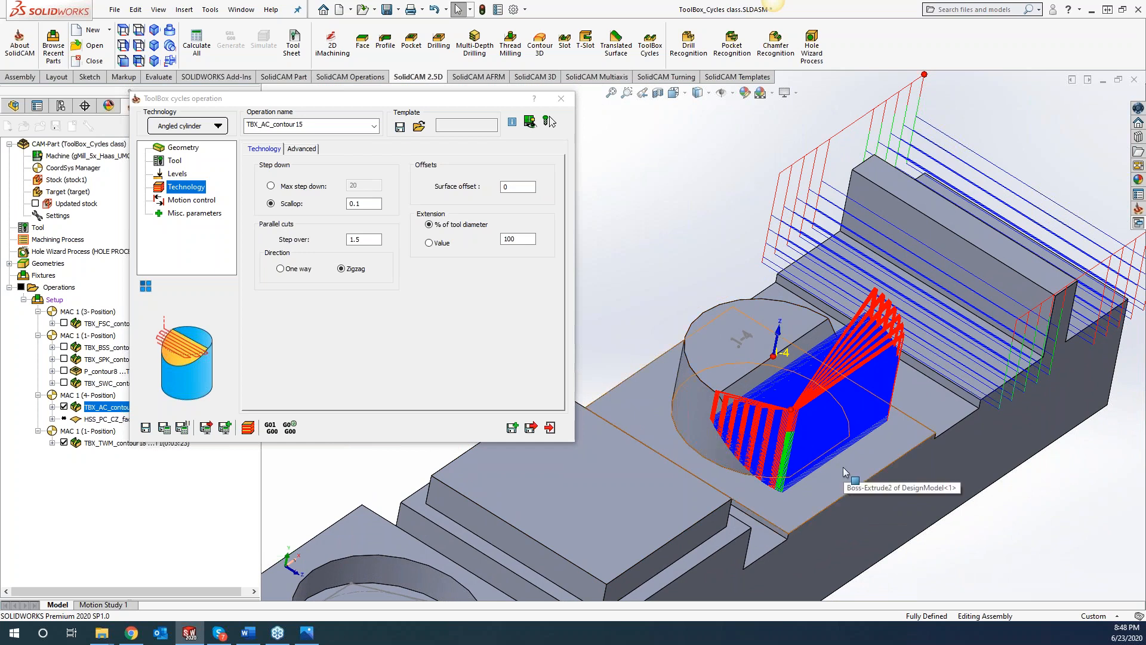
# Run the angled cylinder operation with the 100 % extension in SolidVerify and end the simulation
pyautogui.click(248, 429)
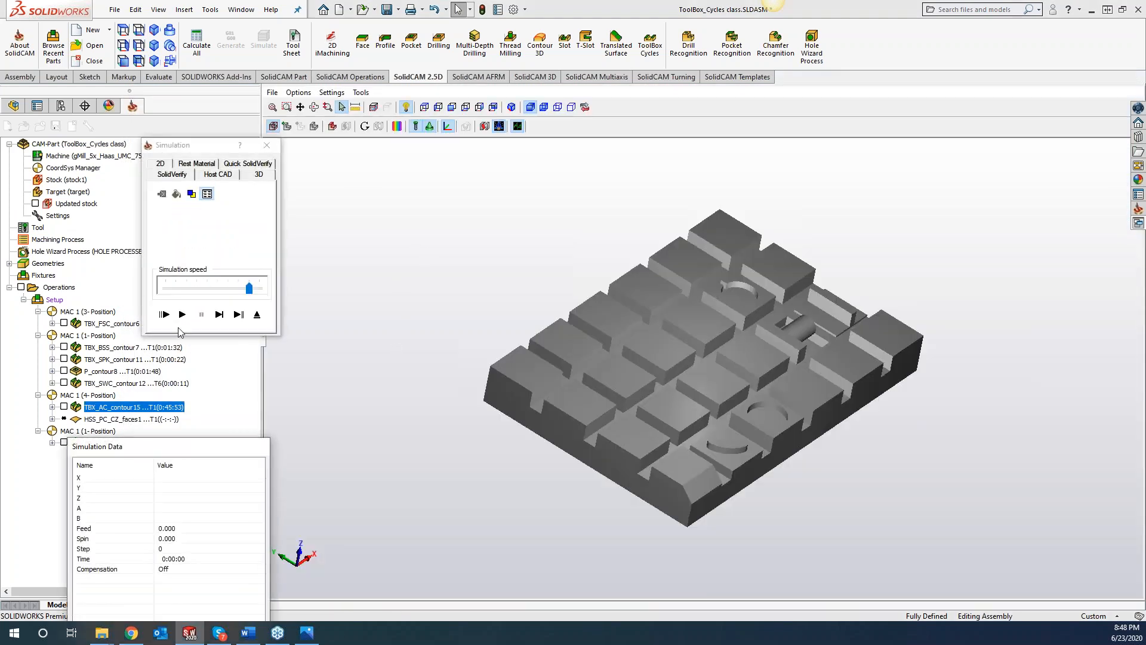
pyautogui.click(182, 313)
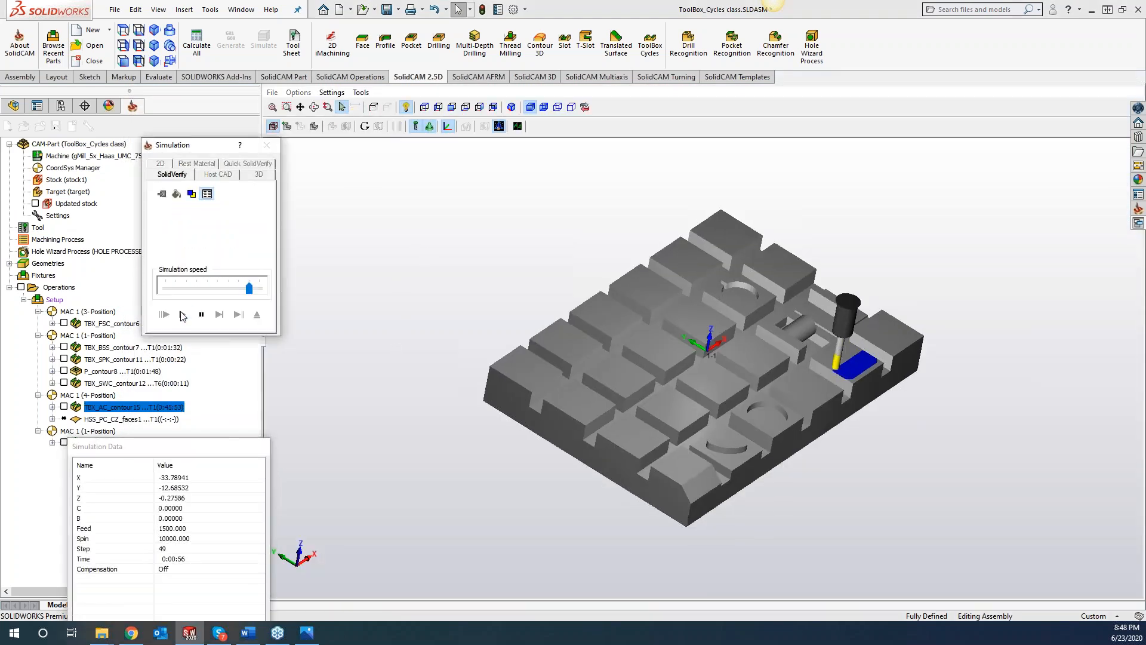
pyautogui.click(267, 145)
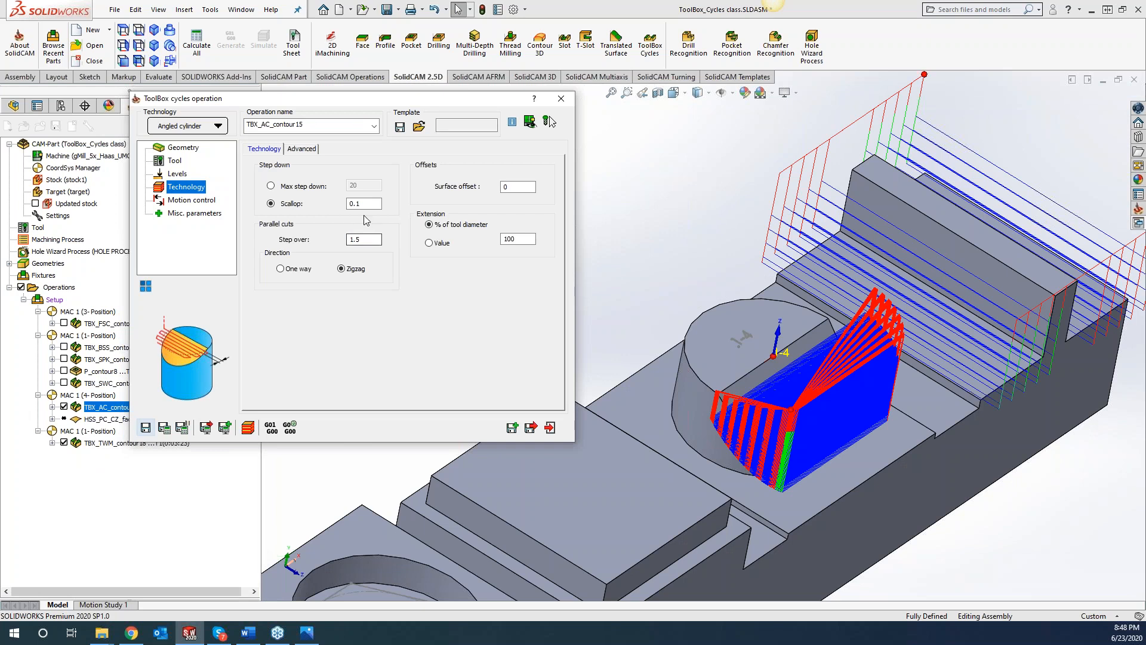
# Set the angled cylinder's scallop to 1 and recalculate the operation
pyautogui.doubleClick(364, 204)
pyautogui.write('1')
pyautogui.click(164, 427)
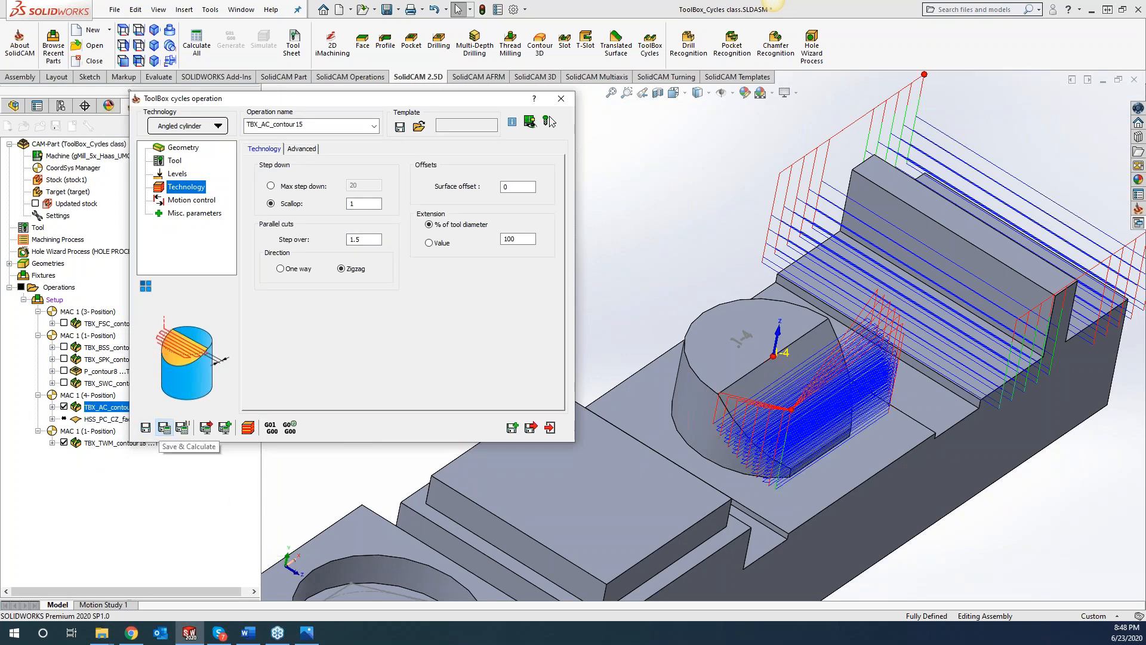
# Simulate the angled cylinder with the scallop of 1 and examine the stepped face from several angles, ending the simulation when done
pyautogui.click(248, 428)
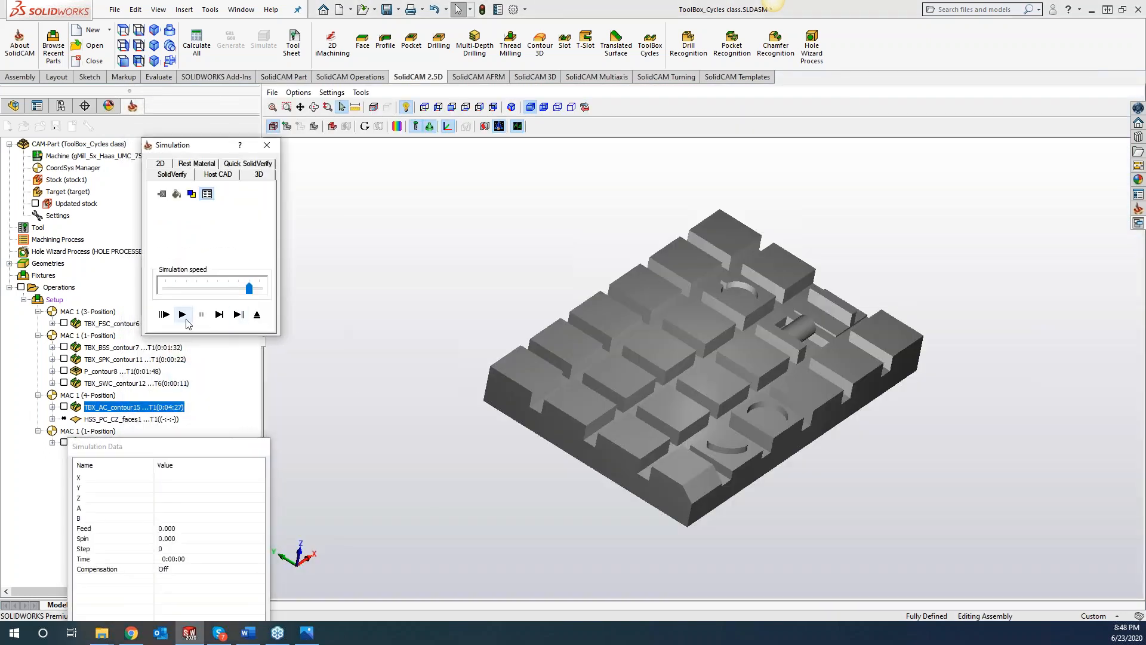
pyautogui.click(182, 315)
pyautogui.scroll(6, 893, 367)
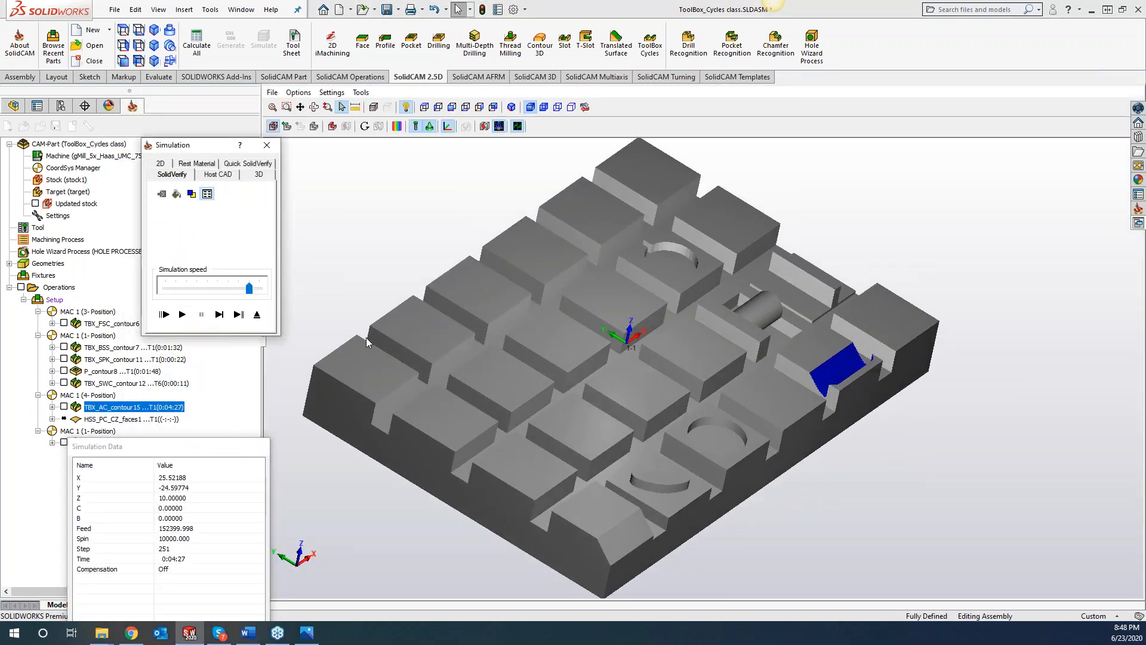
pyautogui.scroll(8, 768, 413)
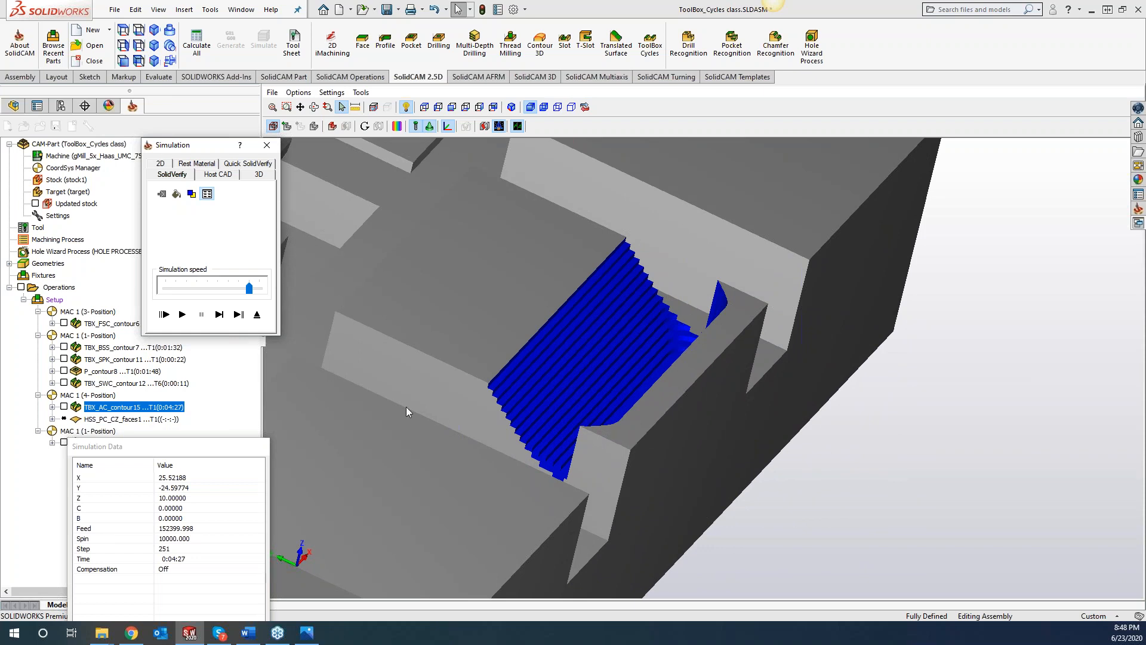
pyautogui.moveTo(568, 350); pyautogui.dragTo(665, 312, button='middle')
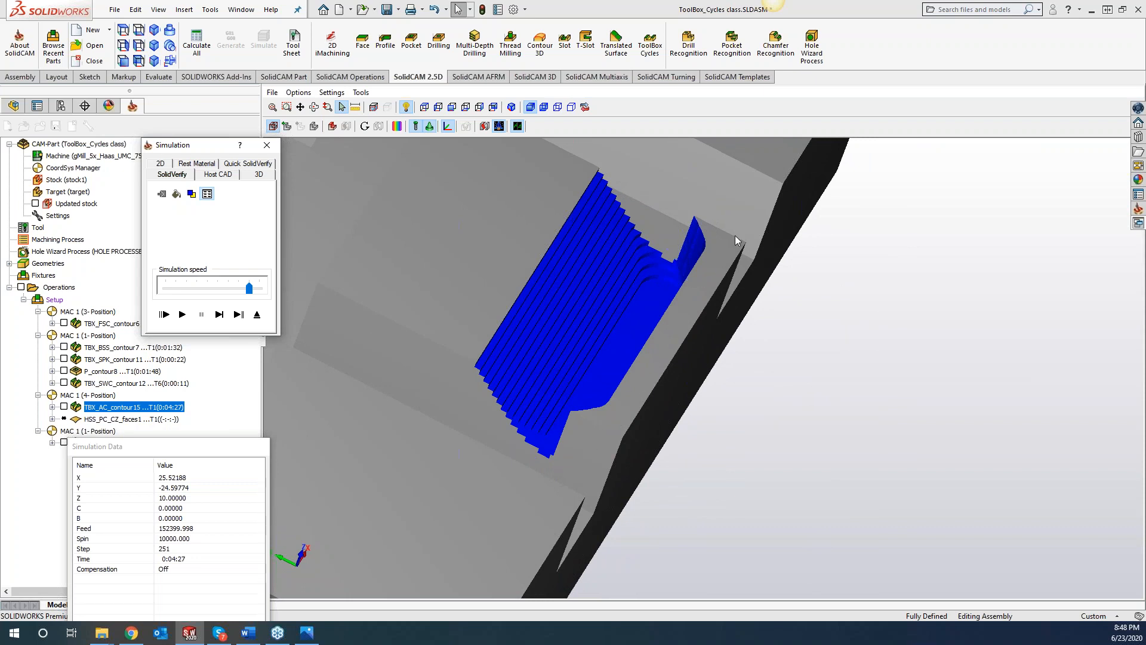
pyautogui.moveTo(672, 339); pyautogui.dragTo(658, 471, button='middle')
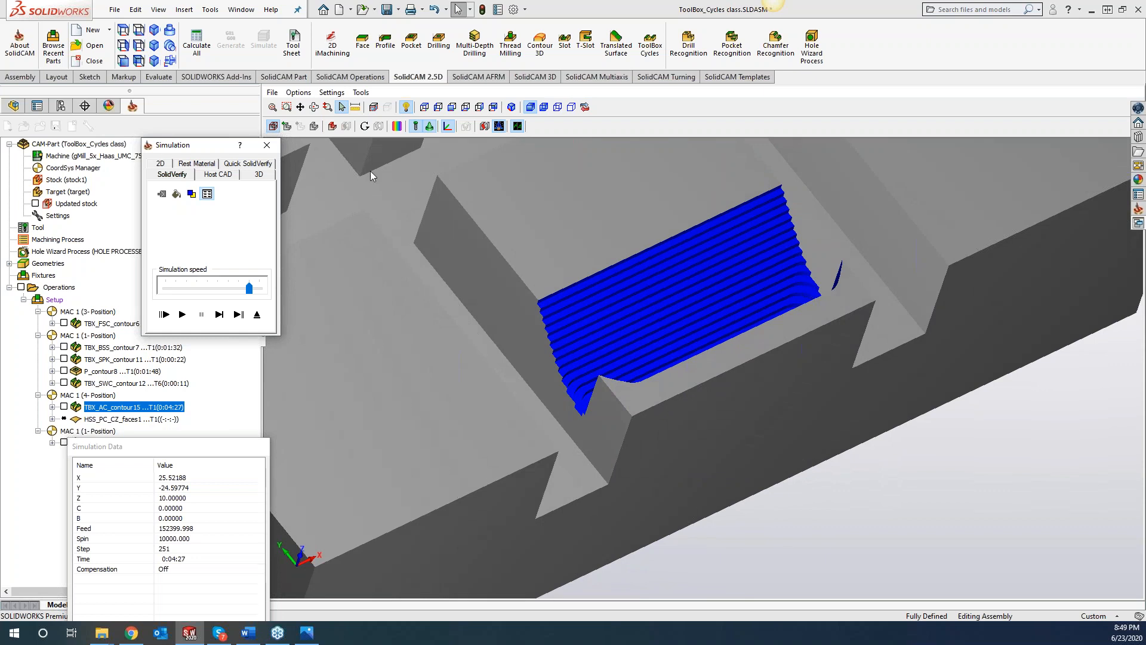
pyautogui.click(266, 145)
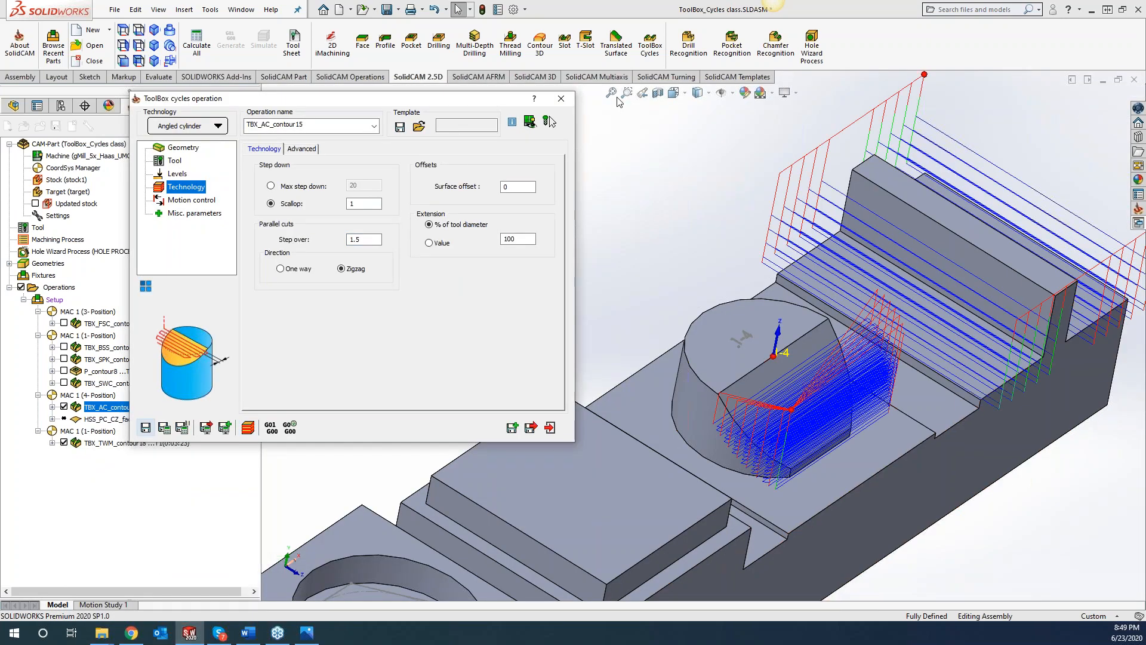
# Close the angled cylinder operation, hide its toolpath, and add a Simple Boss ToolBox cycle after TBX_SWC_contour12
pyautogui.click(561, 98)
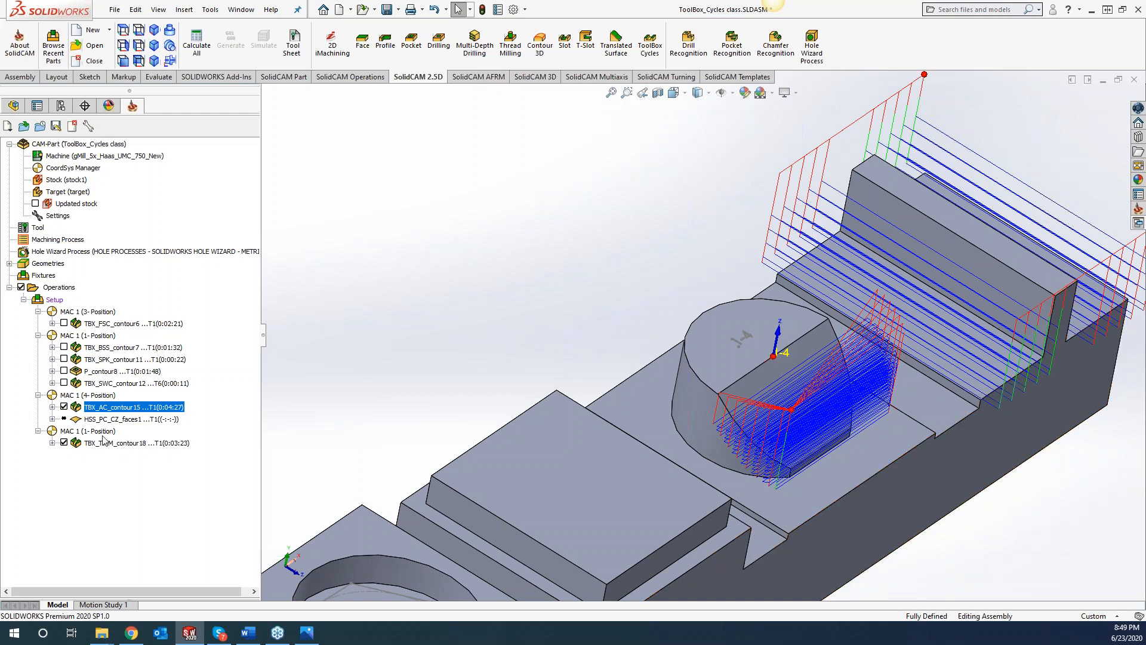
pyautogui.click(63, 406)
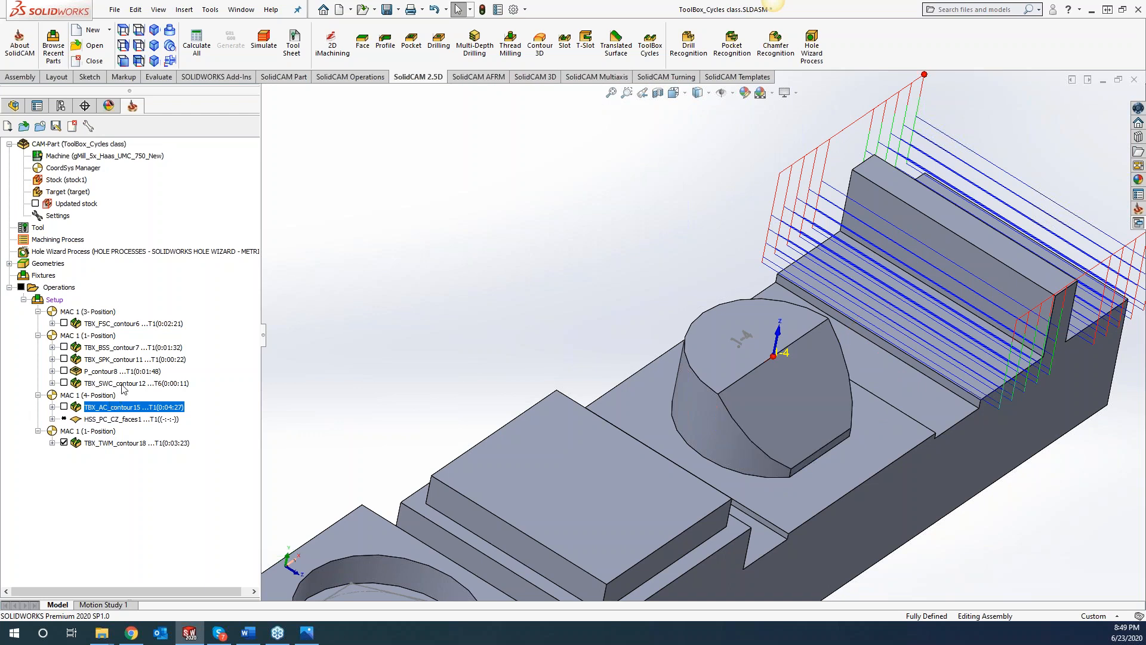
pyautogui.rightClick(120, 384)
pyautogui.moveTo(256, 135)
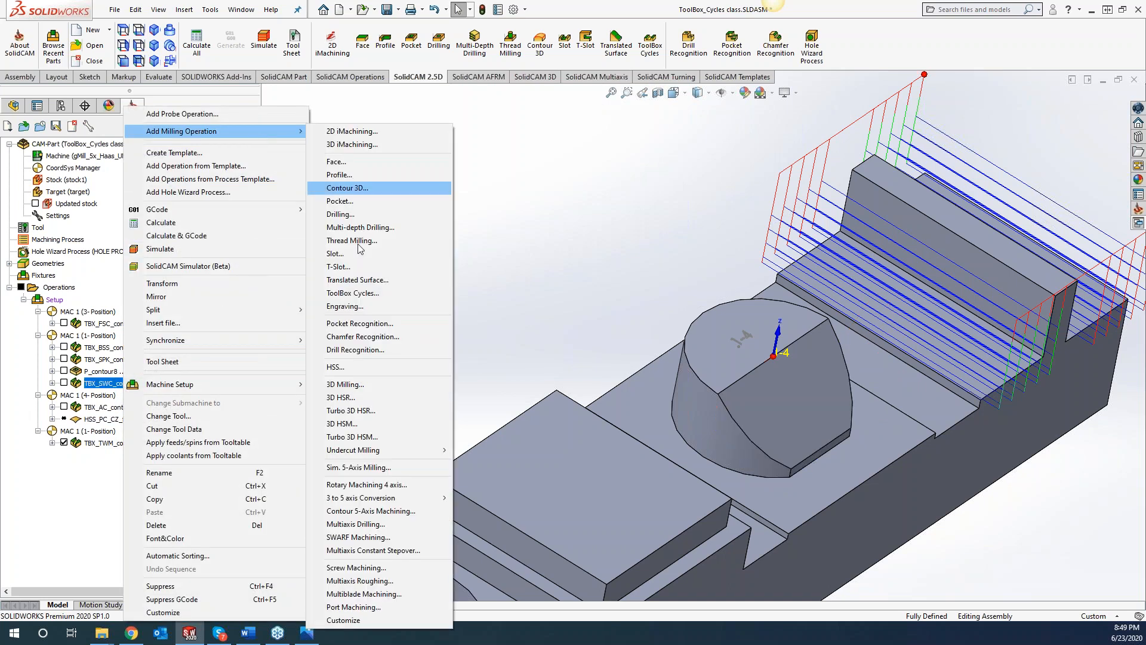
pyautogui.click(357, 293)
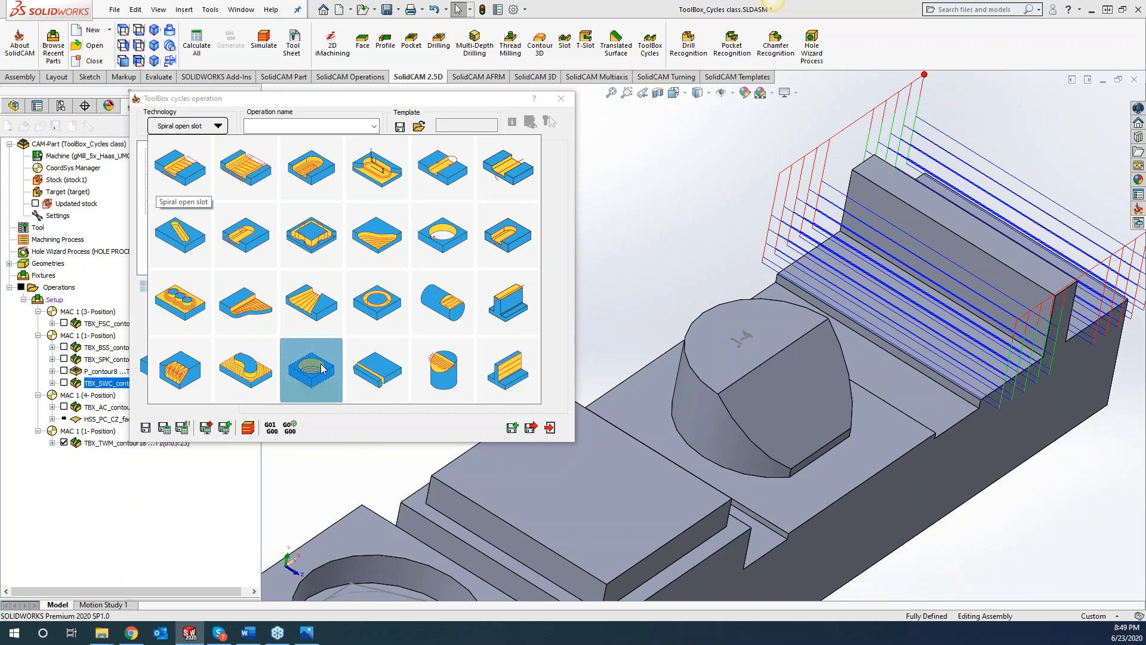
pyautogui.click(258, 367)
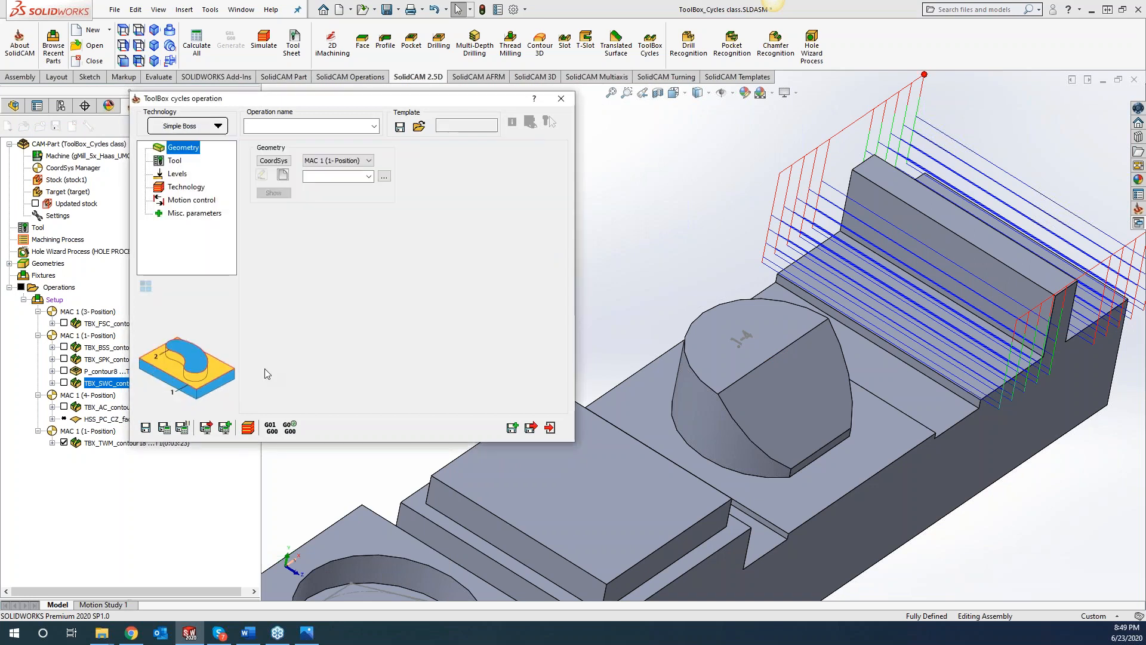
# Define the boss geometry from the floor face around the angled cylinder and assign tool 1, the 10 mm end mill
pyautogui.click(283, 175)
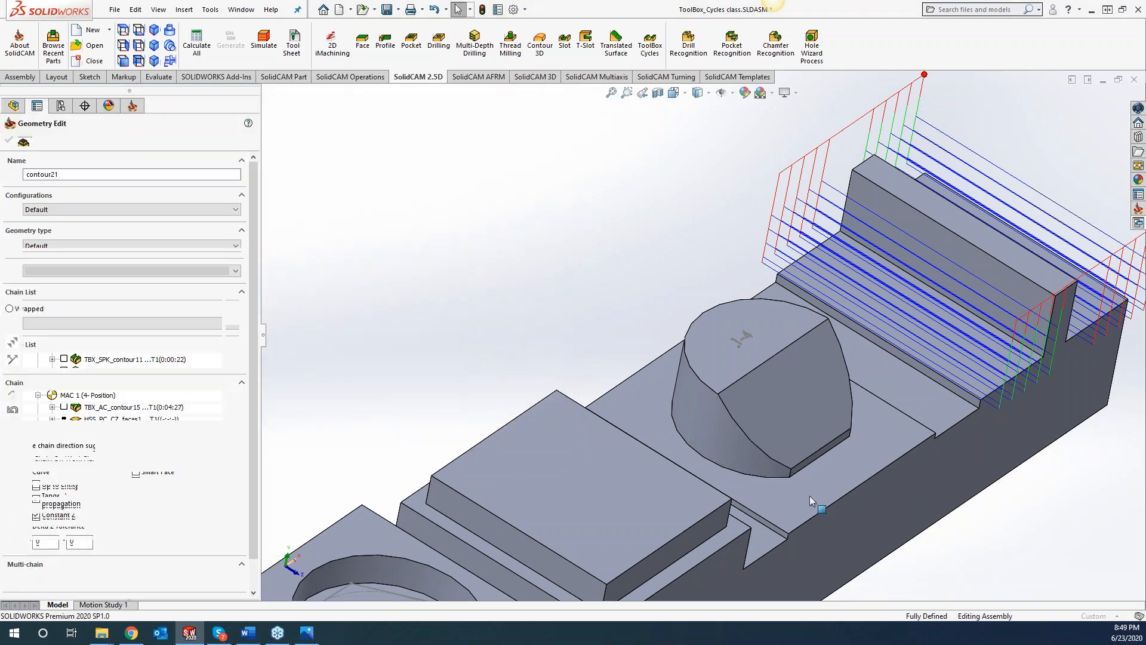
pyautogui.click(811, 500)
pyautogui.click(8, 139)
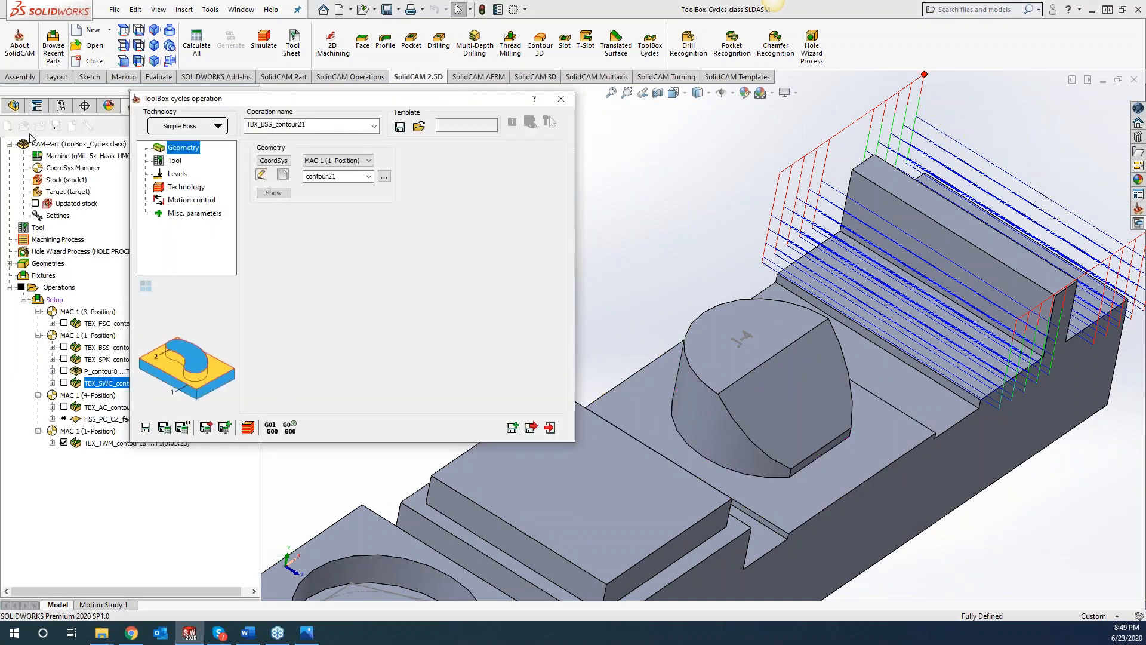
pyautogui.click(175, 163)
pyautogui.click(307, 332)
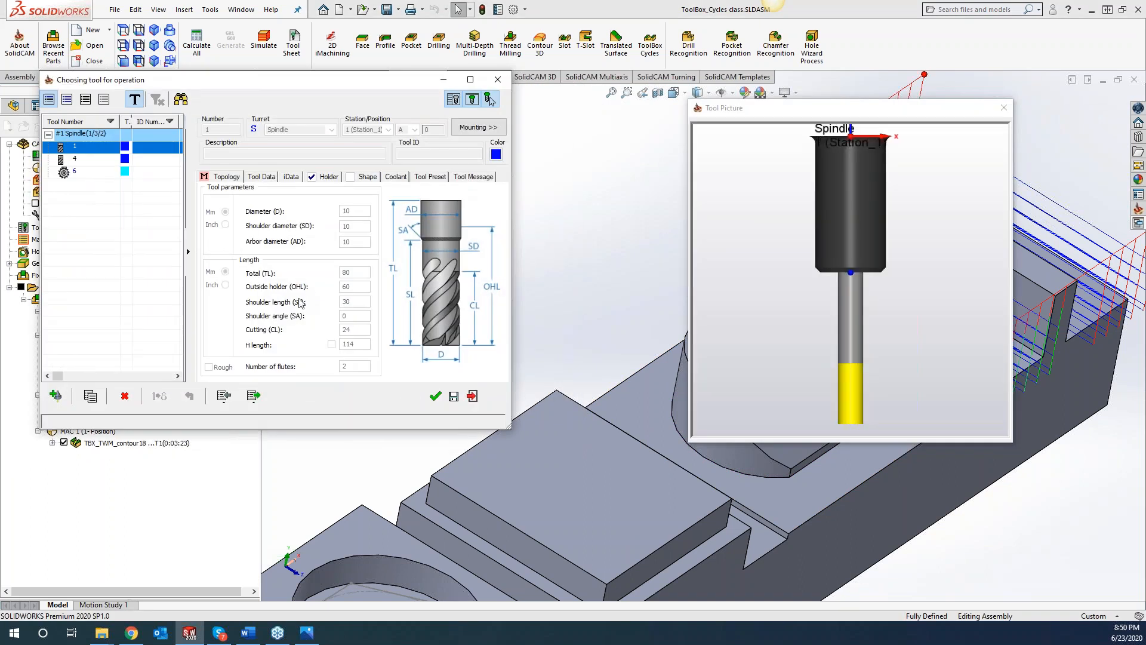
pyautogui.click(435, 396)
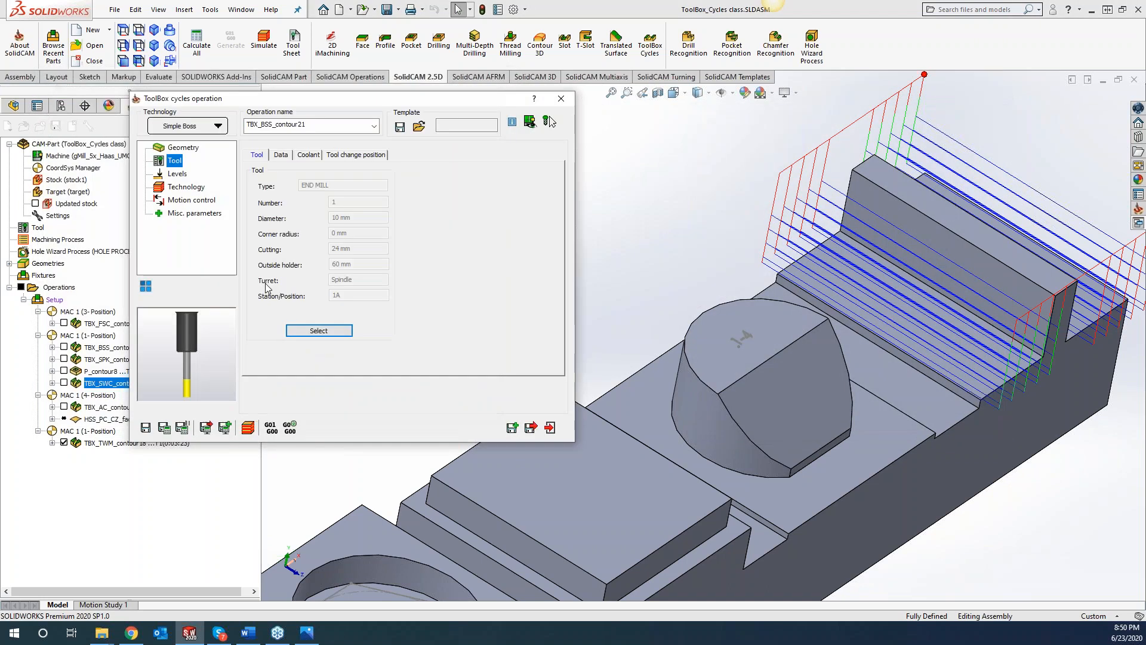
# Take the boss milling depth from the floor face around the cylinder, then save, calculate and close the operation
pyautogui.click(173, 174)
pyautogui.click(349, 273)
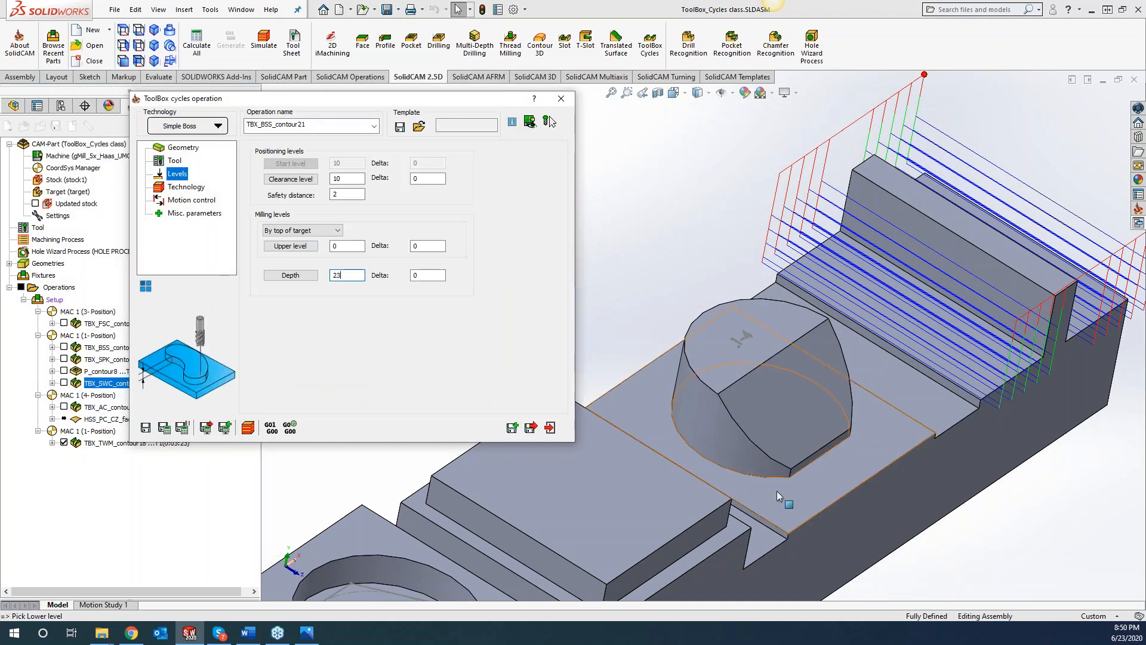
pyautogui.click(186, 187)
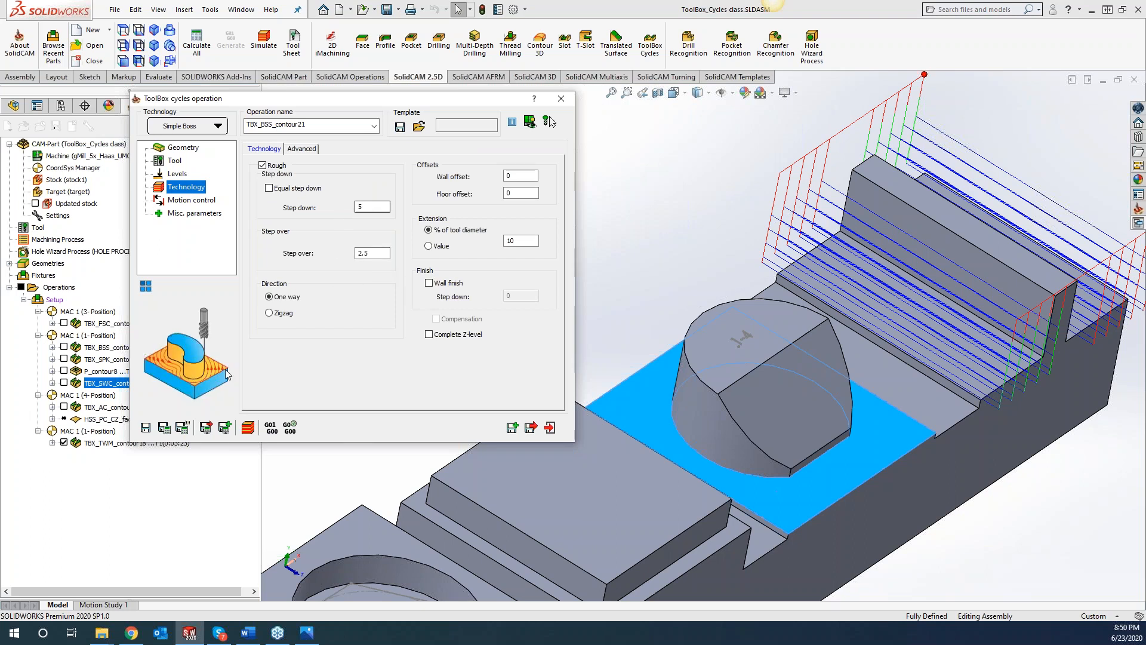
pyautogui.click(163, 426)
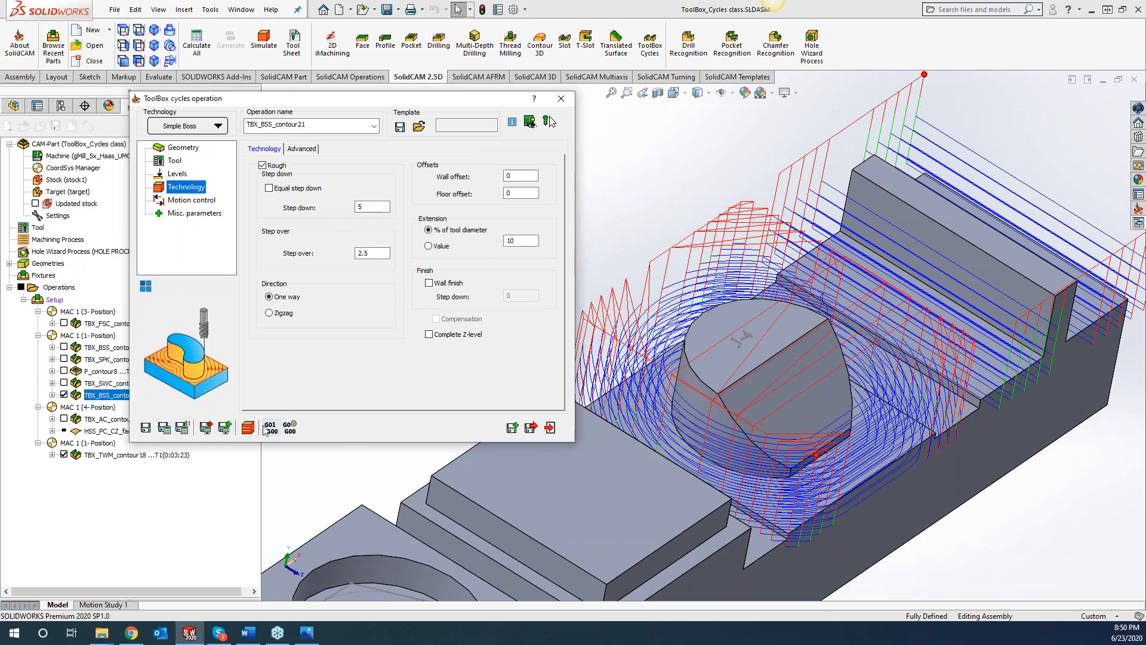
pyautogui.click(562, 100)
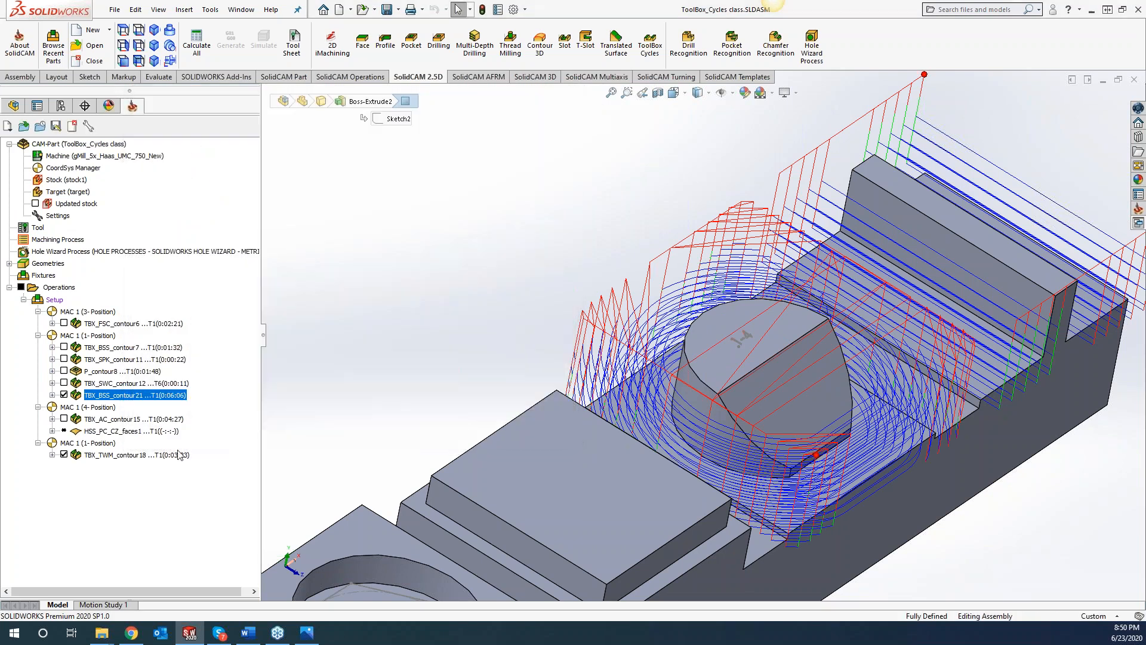
# Reopen TBX_AC_contour15 and simulate it on the pre-machined boss, watching the angled face being cut, and end the simulation
pyautogui.click(137, 420)
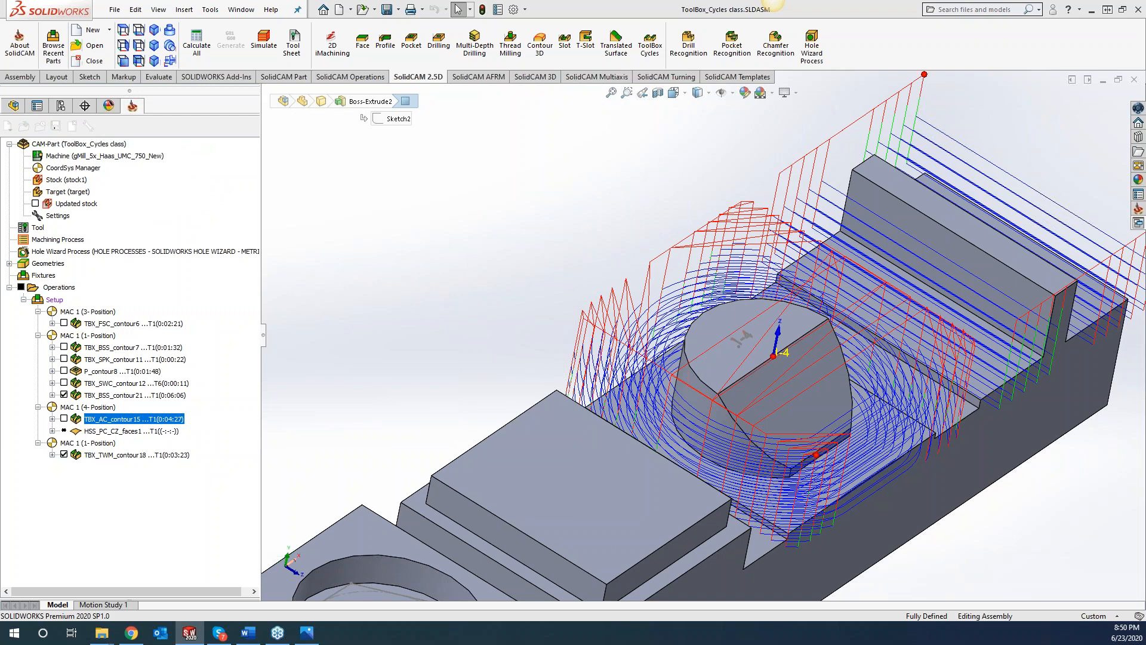
pyautogui.doubleClick(137, 420)
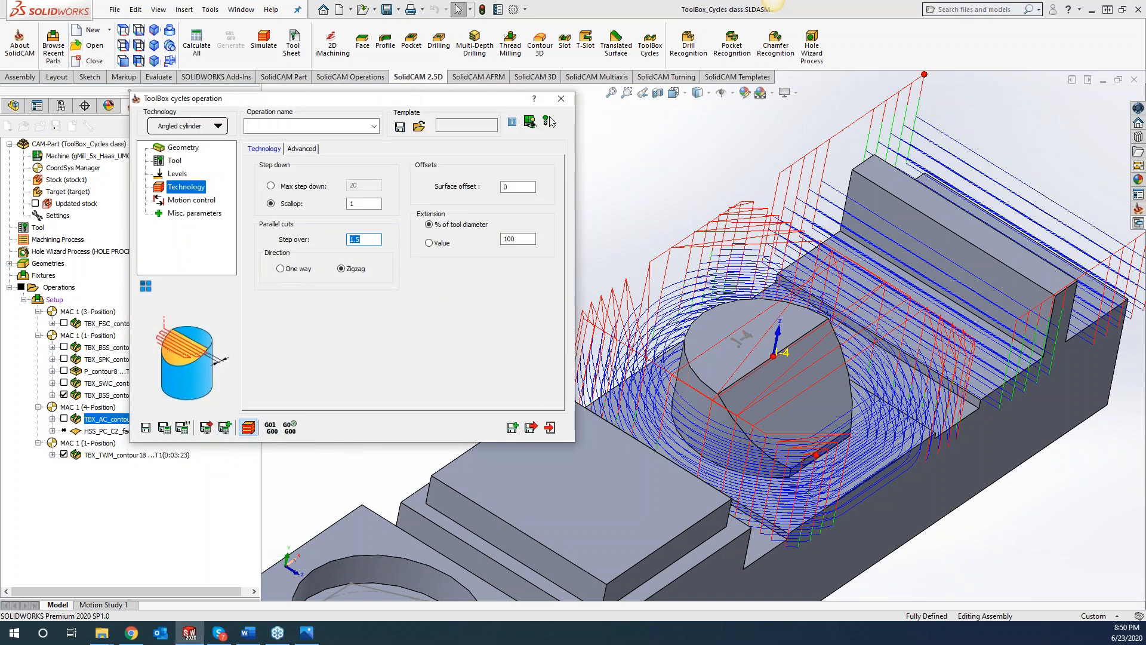
pyautogui.click(248, 427)
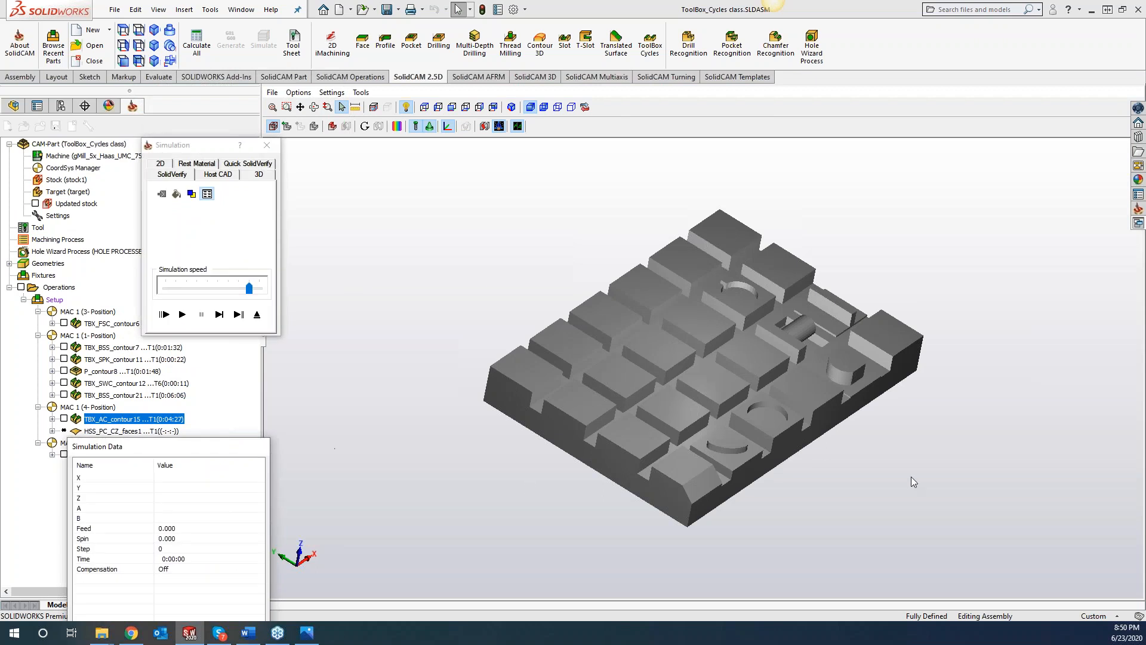
pyautogui.scroll(5, 868, 374)
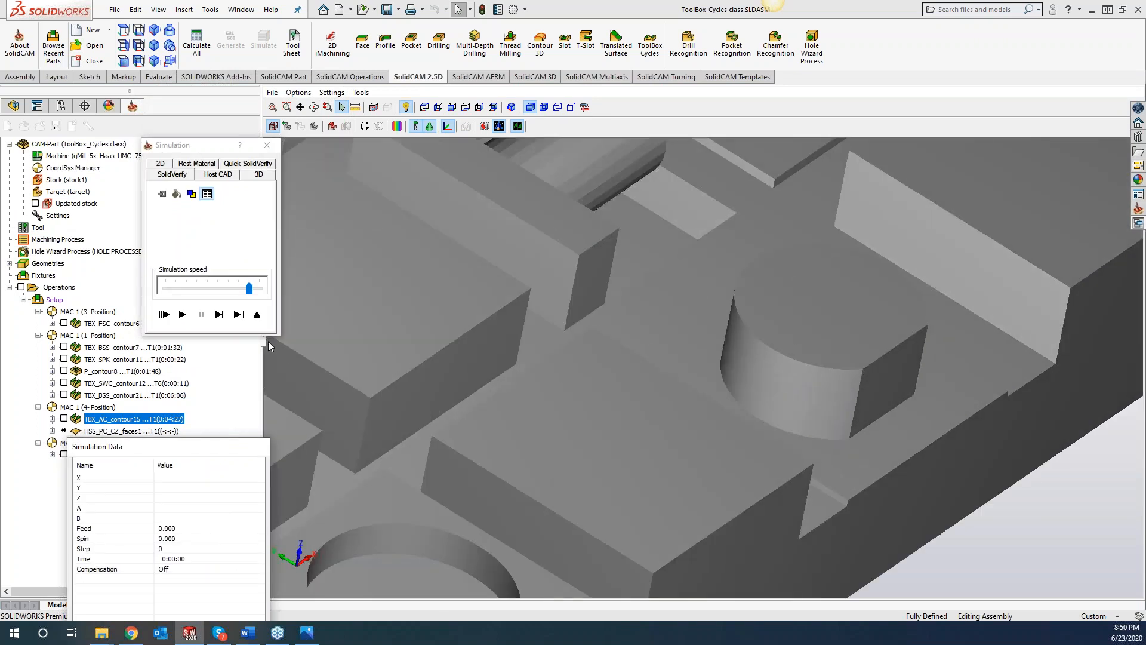
pyautogui.click(199, 314)
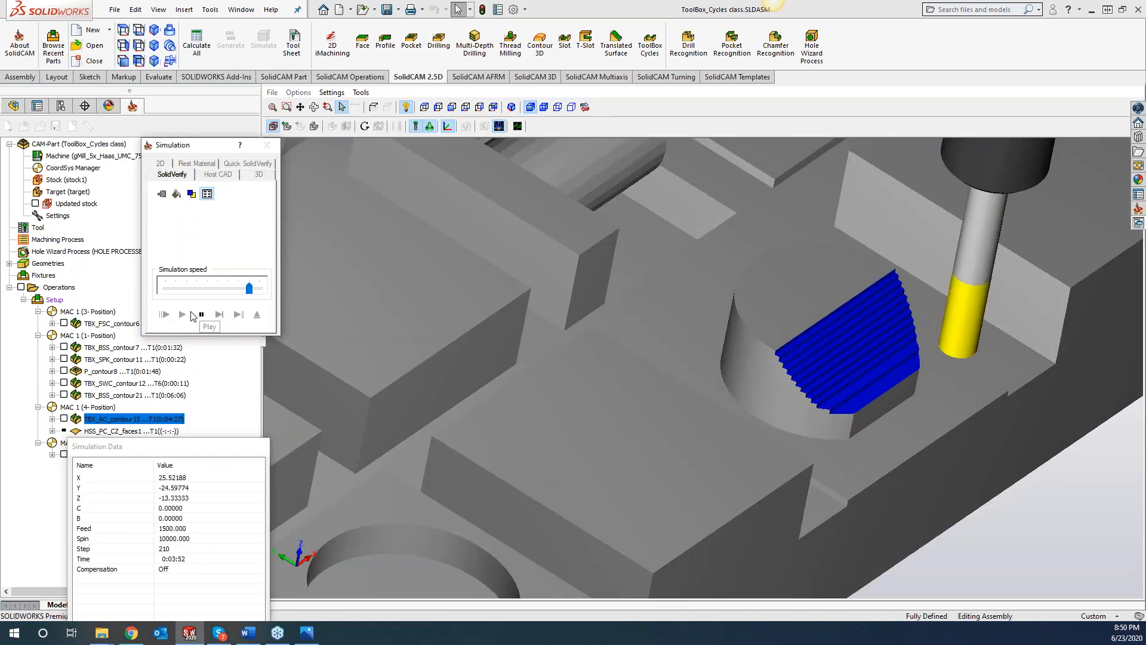
pyautogui.click(267, 145)
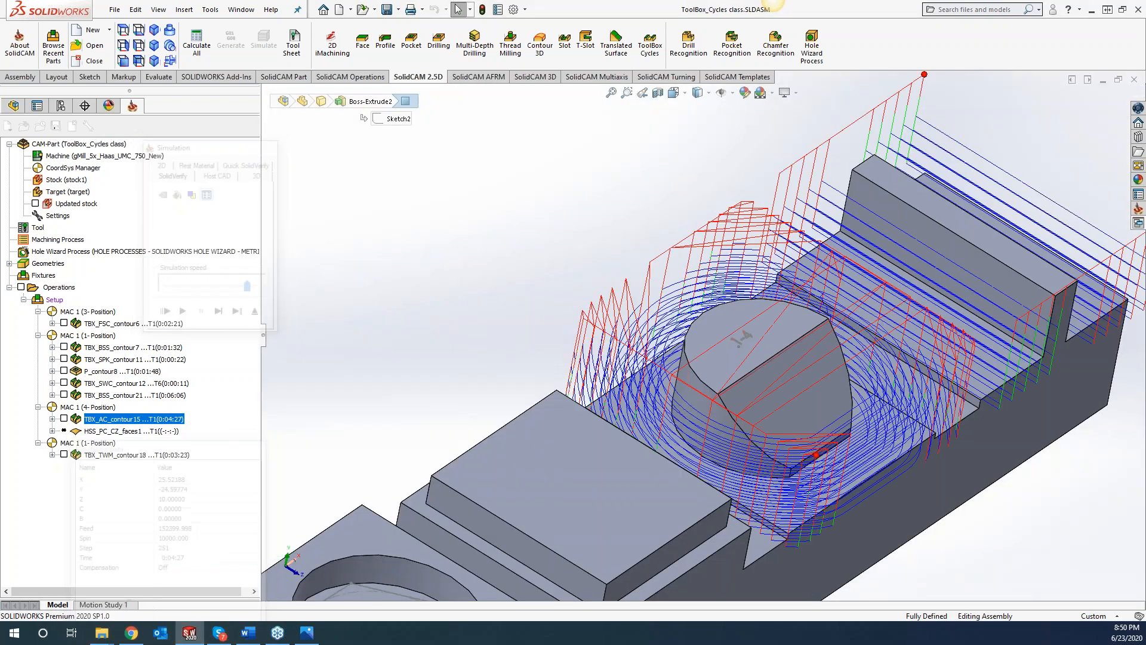
# Set the angled cylinder's scallop to a value below 1 and recalculate the operation
pyautogui.doubleClick(361, 204)
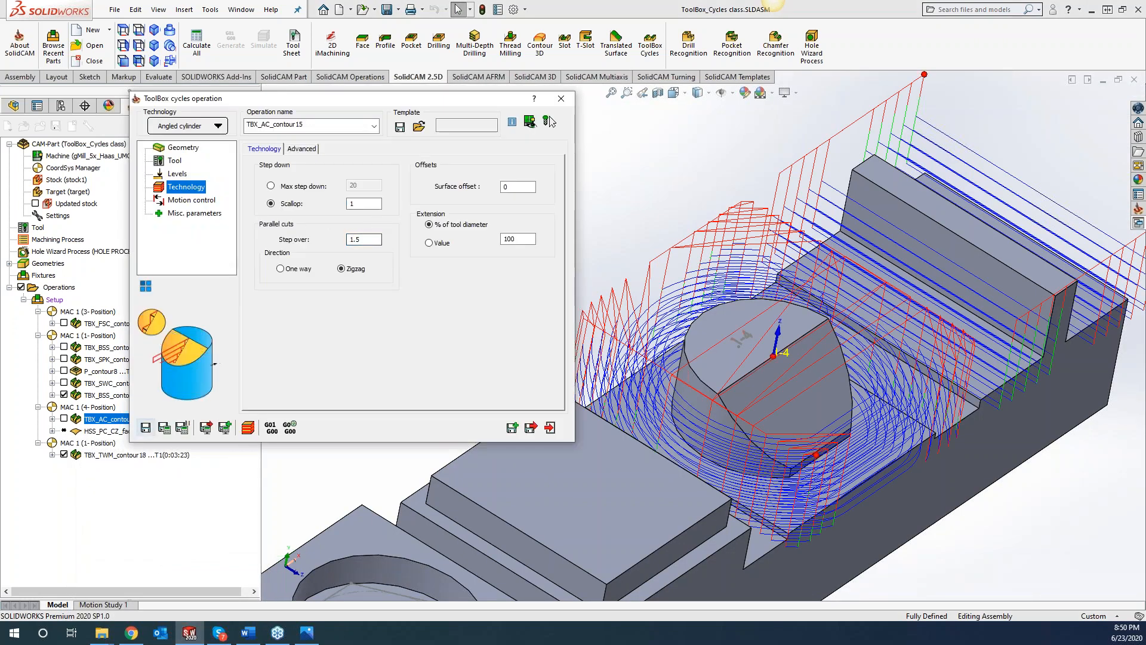
pyautogui.write('.5')
pyautogui.press('BackSpace')
pyautogui.write('\\]')
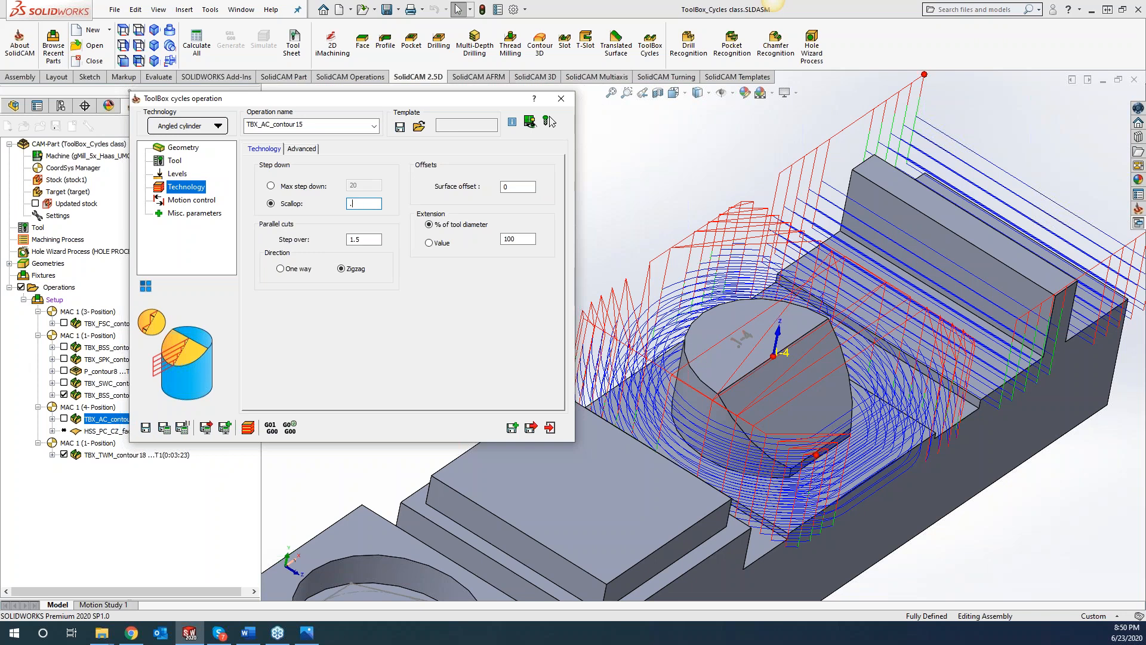
pyautogui.click(164, 427)
# Simulate the recalculated angled cylinder operation in SolidVerify and examine the finished angled face up close
pyautogui.click(248, 428)
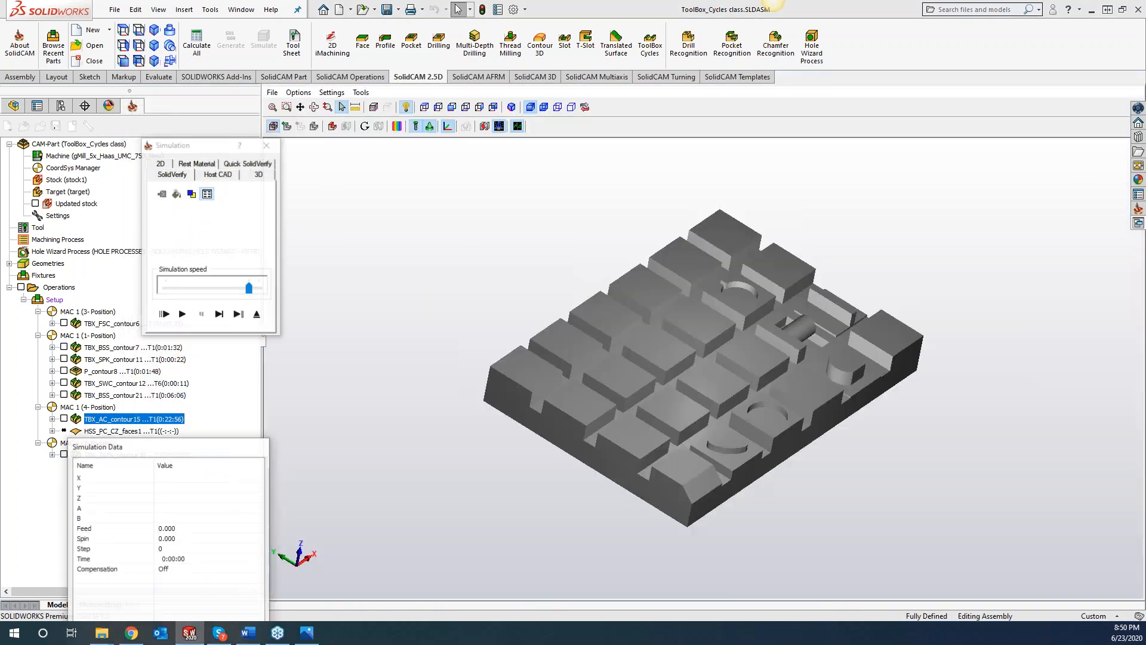
pyautogui.click(182, 315)
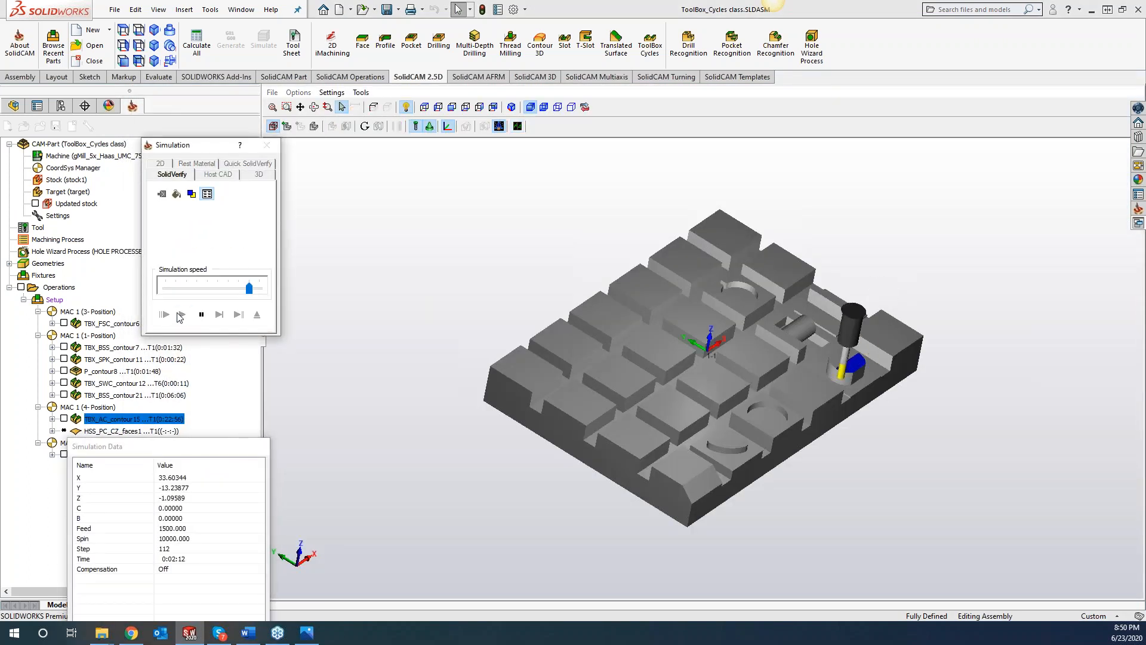
pyautogui.scroll(3, 838, 364)
pyautogui.scroll(5, 838, 364)
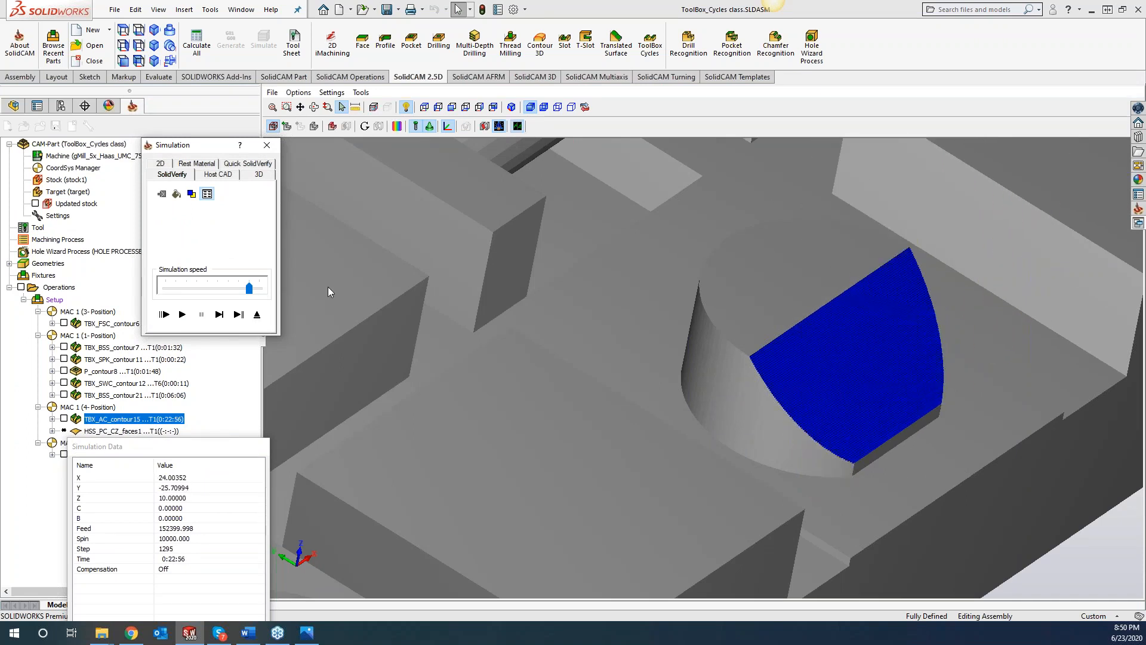
# Run the target and machined stock comparison with the existing tolerances, examine the angled cylinder, and close the comparison
pyautogui.click(397, 126)
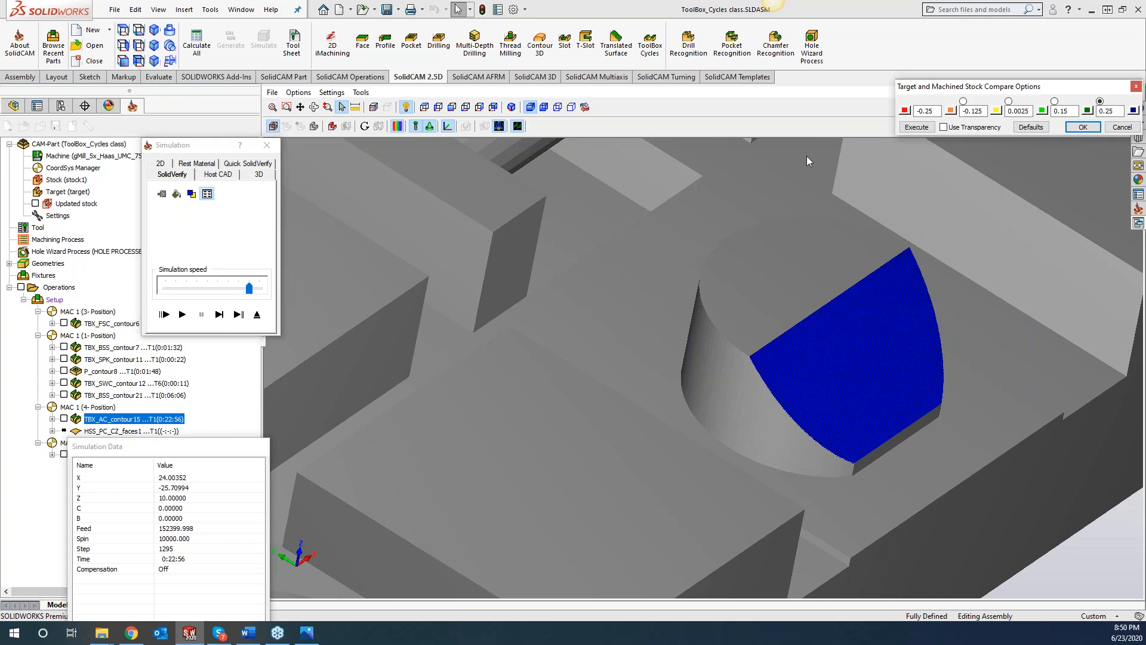
pyautogui.click(903, 127)
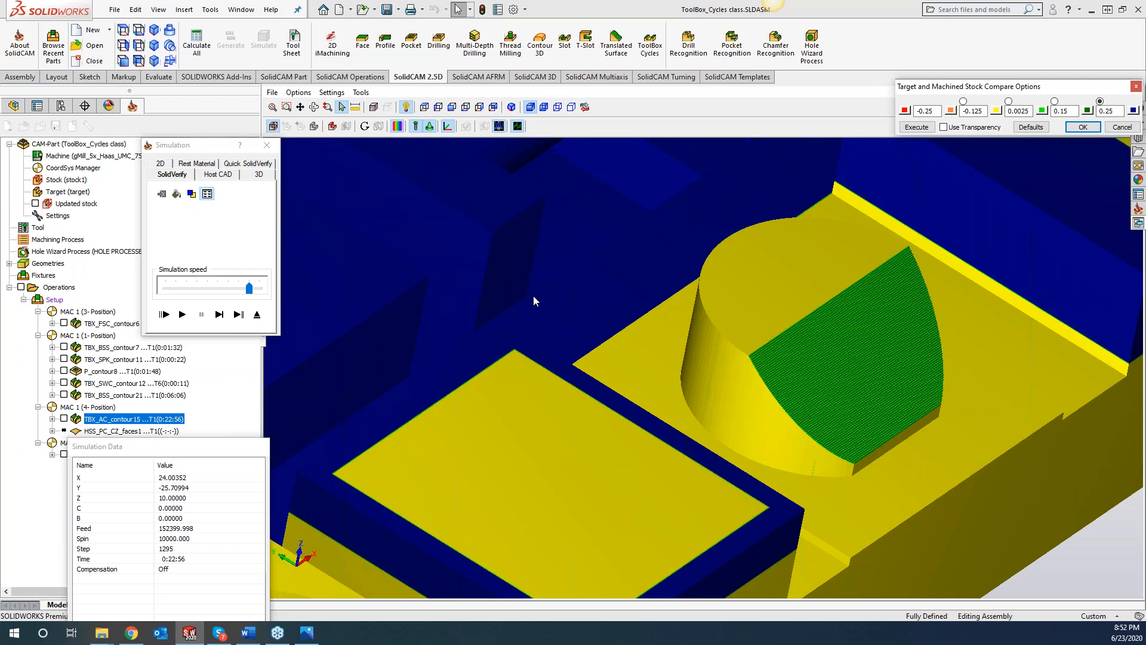
pyautogui.click(1136, 88)
pyautogui.scroll(-4, 808, 381)
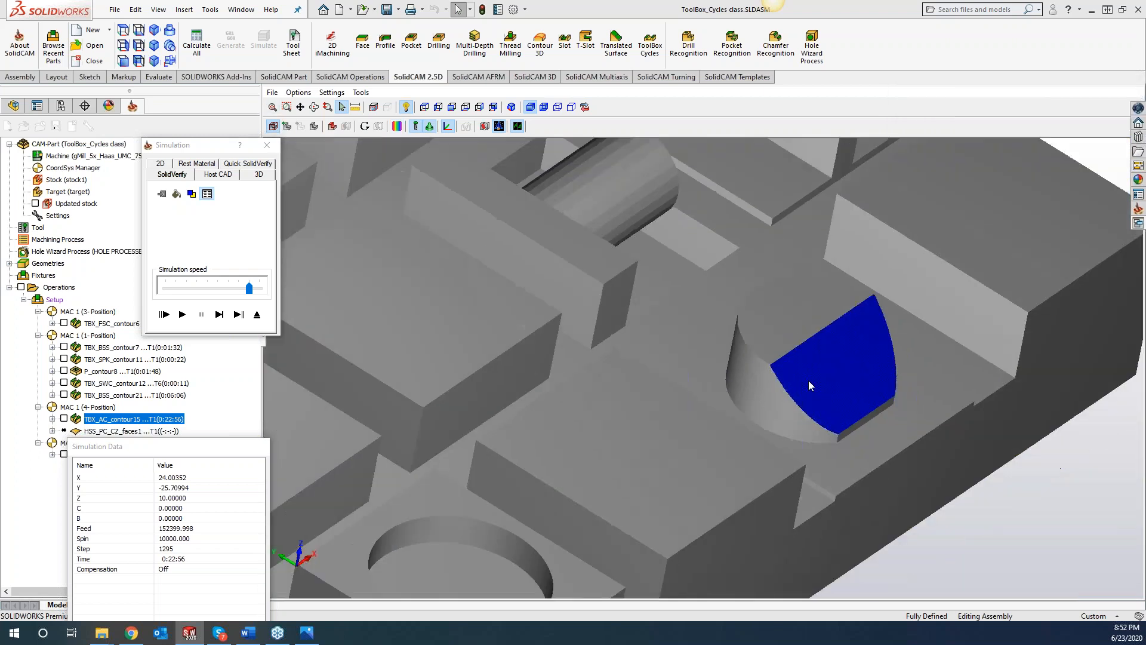
pyautogui.scroll(-1, 808, 380)
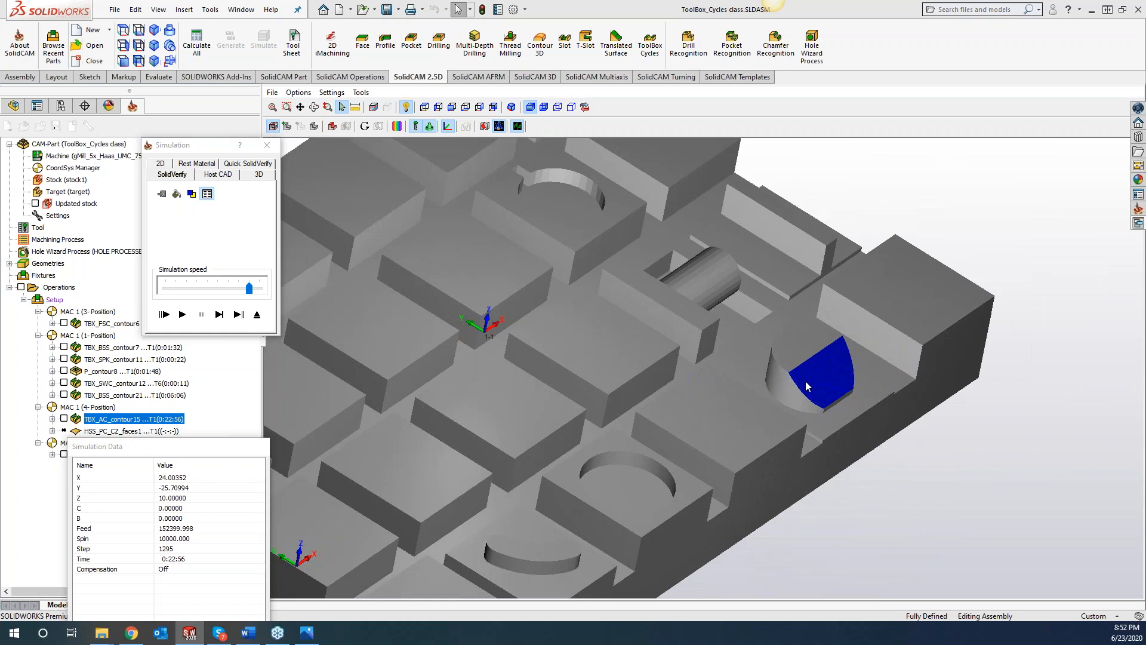
# End the simulation and close the TBX_AC_contour15 operation
pyautogui.click(267, 145)
pyautogui.scroll(-6, 644, 269)
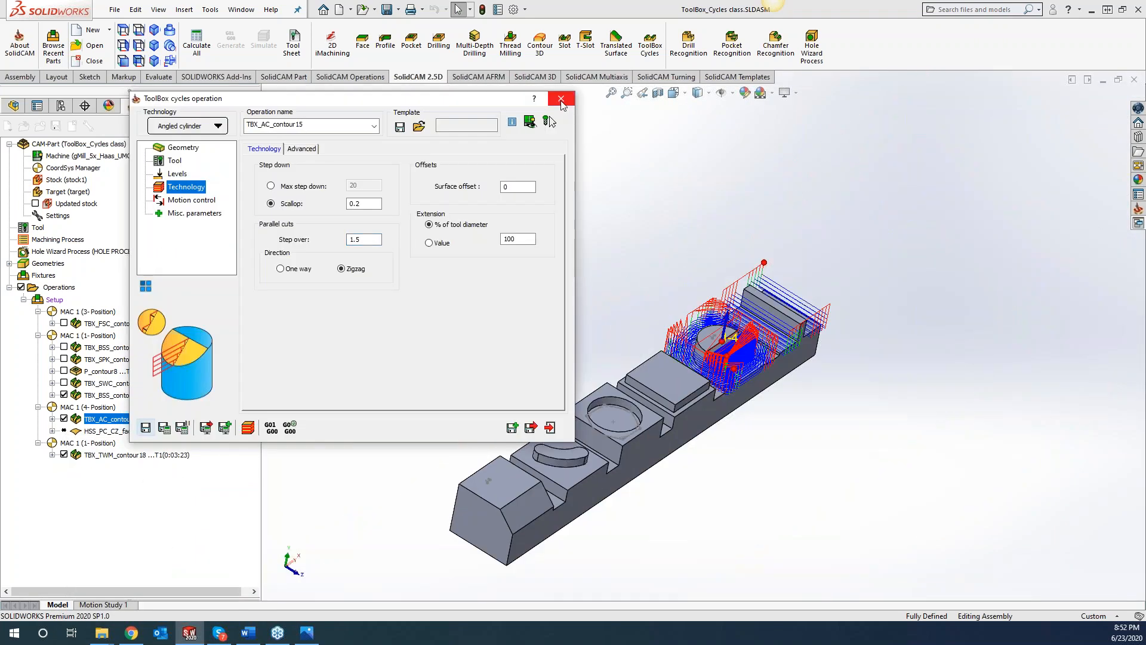
pyautogui.click(561, 99)
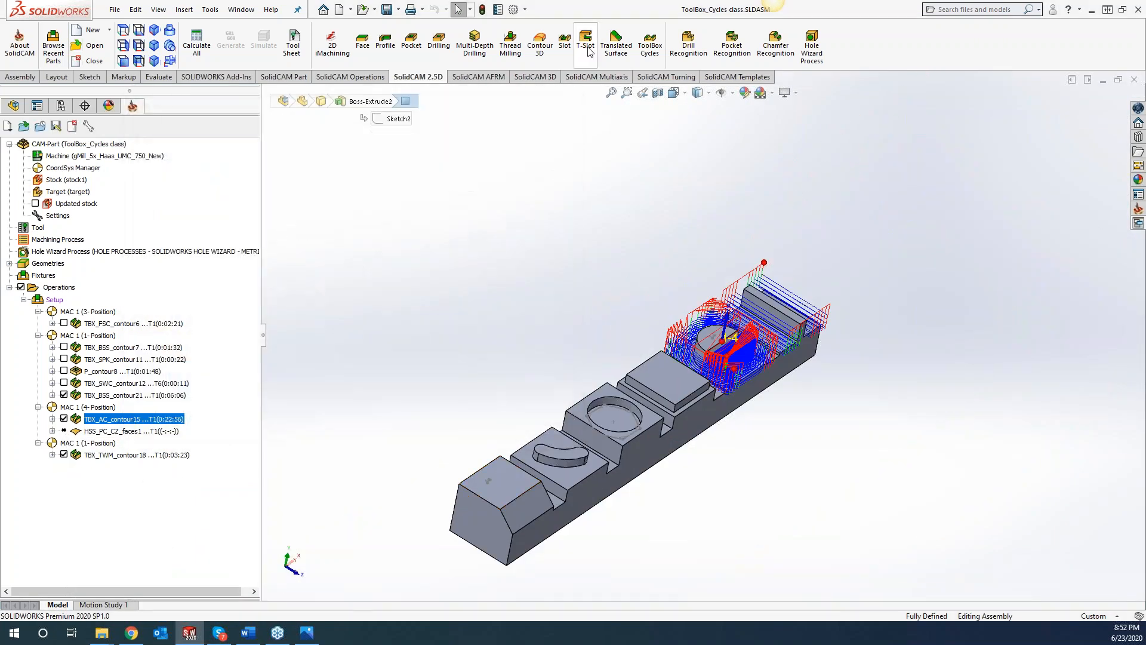
# Start a new ToolBox cycles operation and look over the gallery of available cycle technologies
pyautogui.click(647, 43)
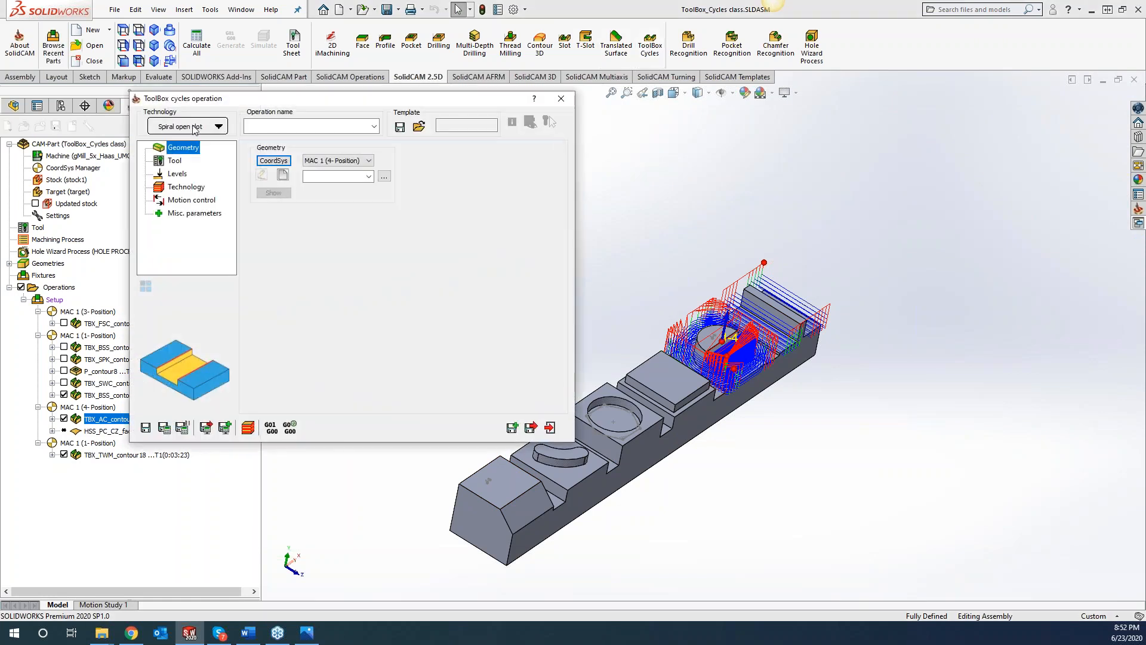
pyautogui.click(218, 125)
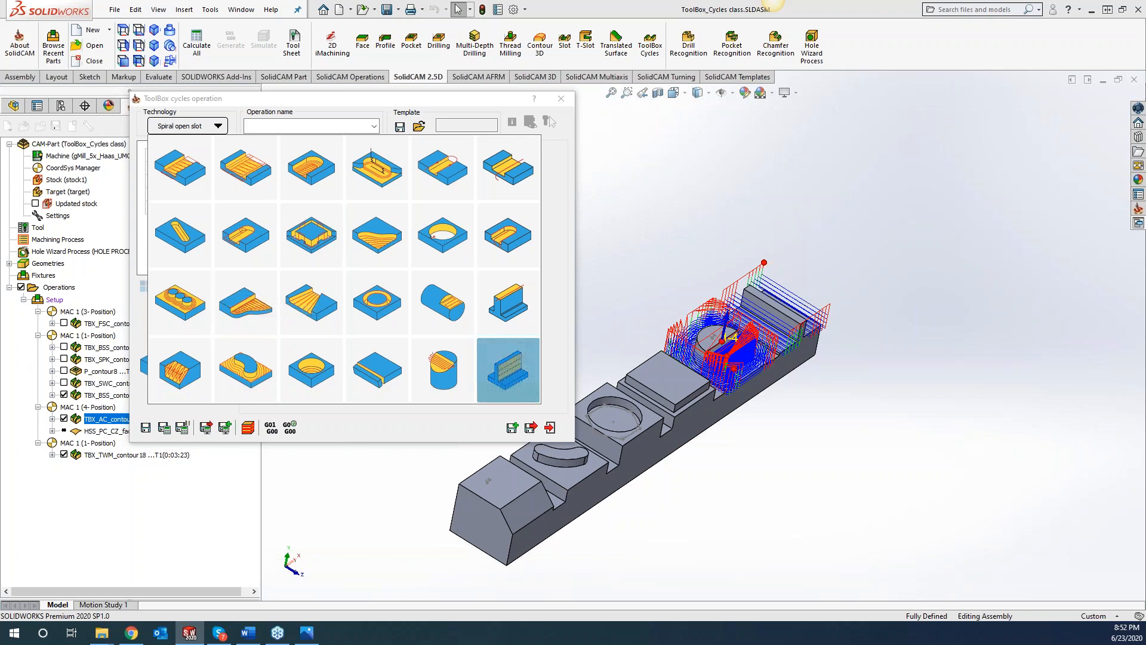
pyautogui.click(773, 1)
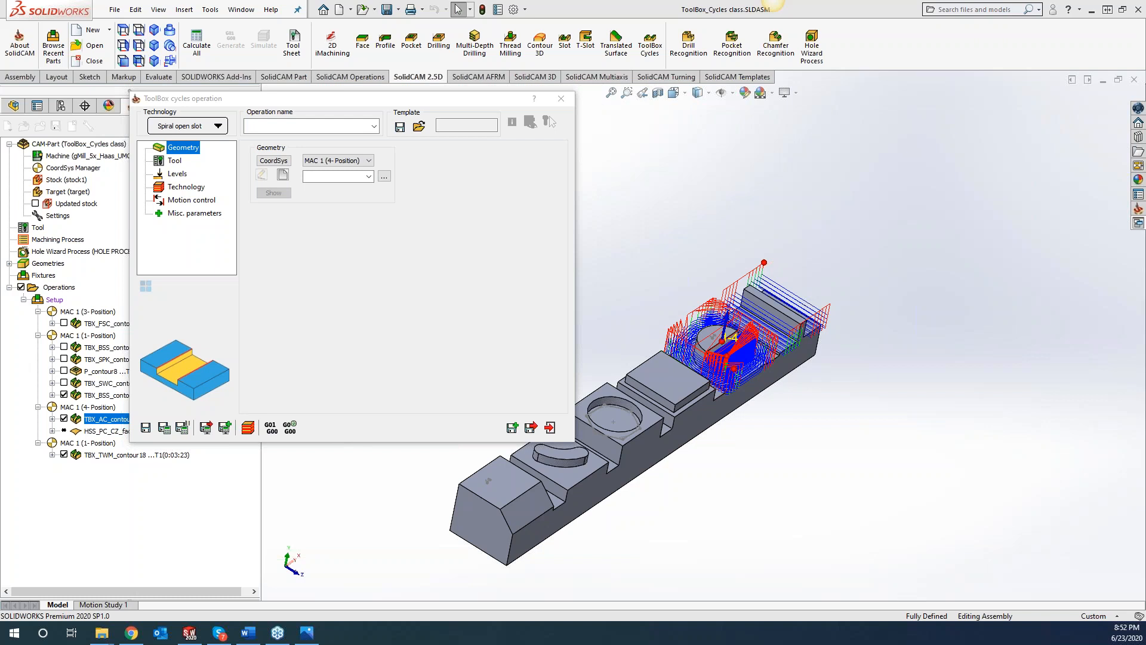